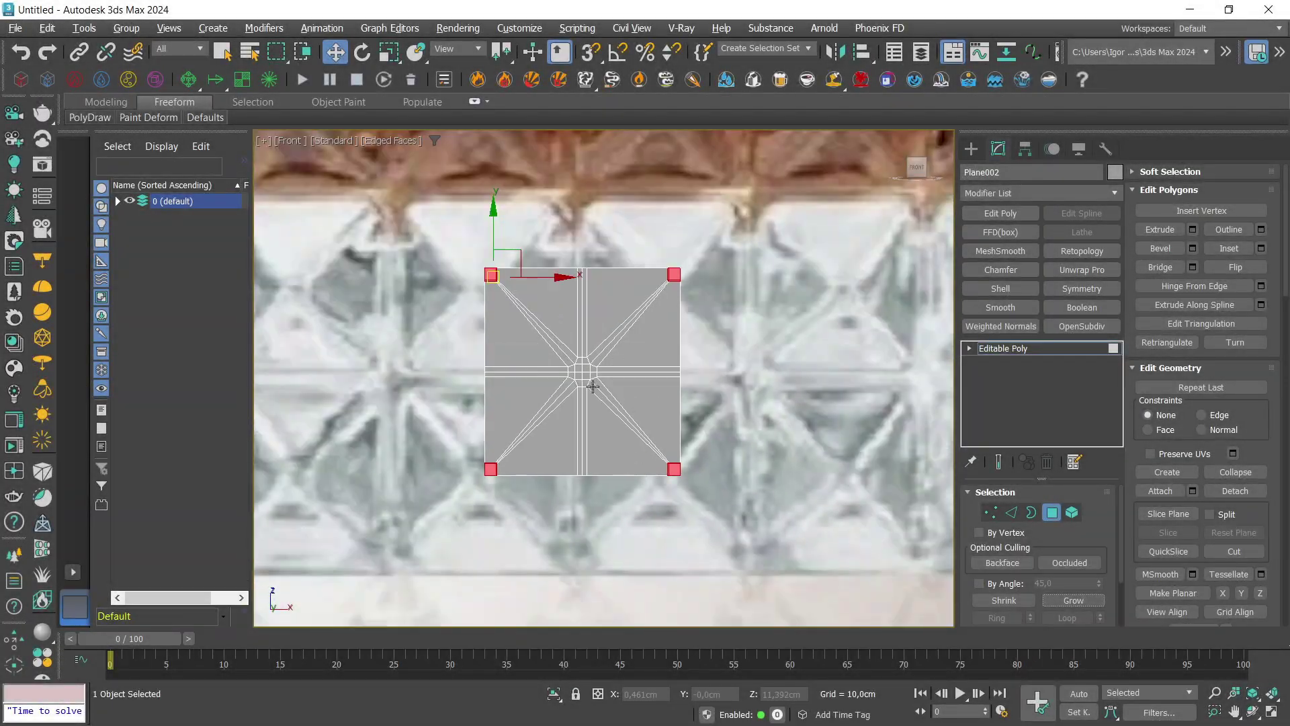
{"action": "middle_click_drag", "start_coordinate": [591, 376], "coordinate": [605, 354], "text": "alt"}
{"action": "middle_click_drag", "start_coordinate": [475, 294], "coordinate": [470, 289], "text": "alt"}
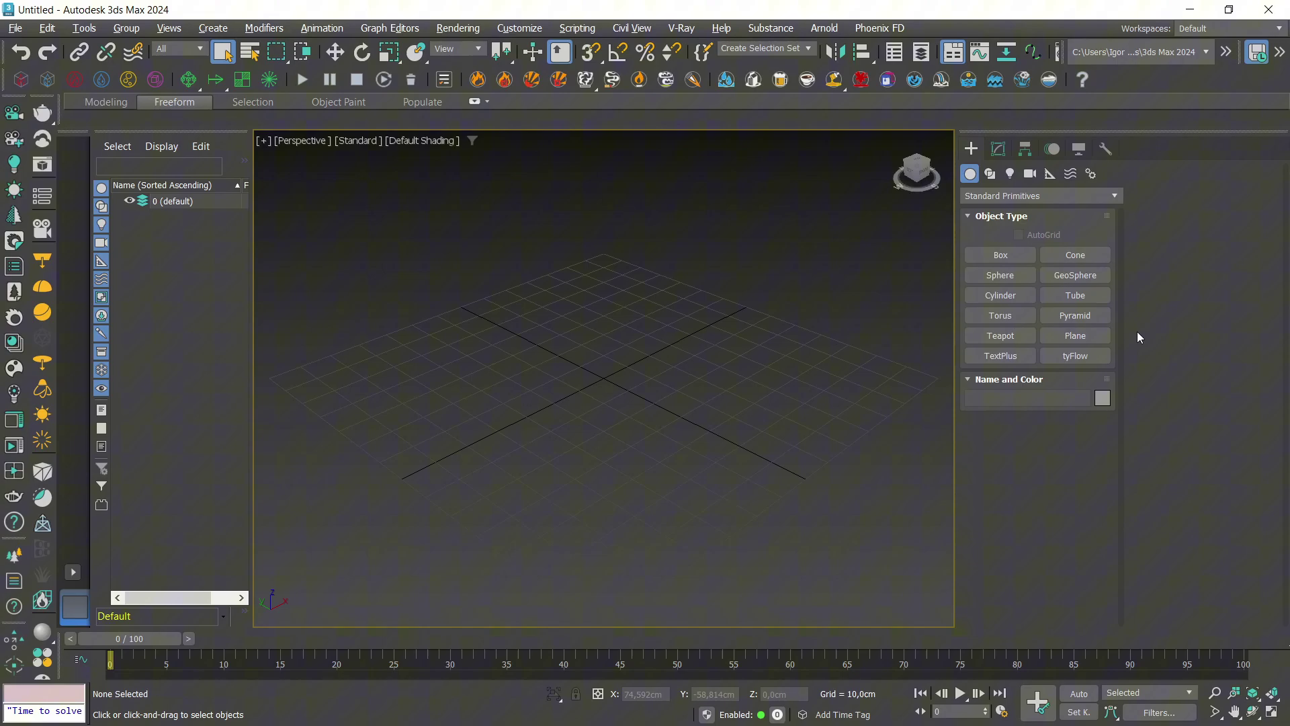
Create a plane in the front view, 80 cm long and 105 cm wide, with one length segment and one width segment.
{"action": "left_click", "coordinate": [1076, 335]}
{"action": "key", "text": "f"}
{"action": "left_click_drag", "start_coordinate": [461, 226], "coordinate": [673, 385]}
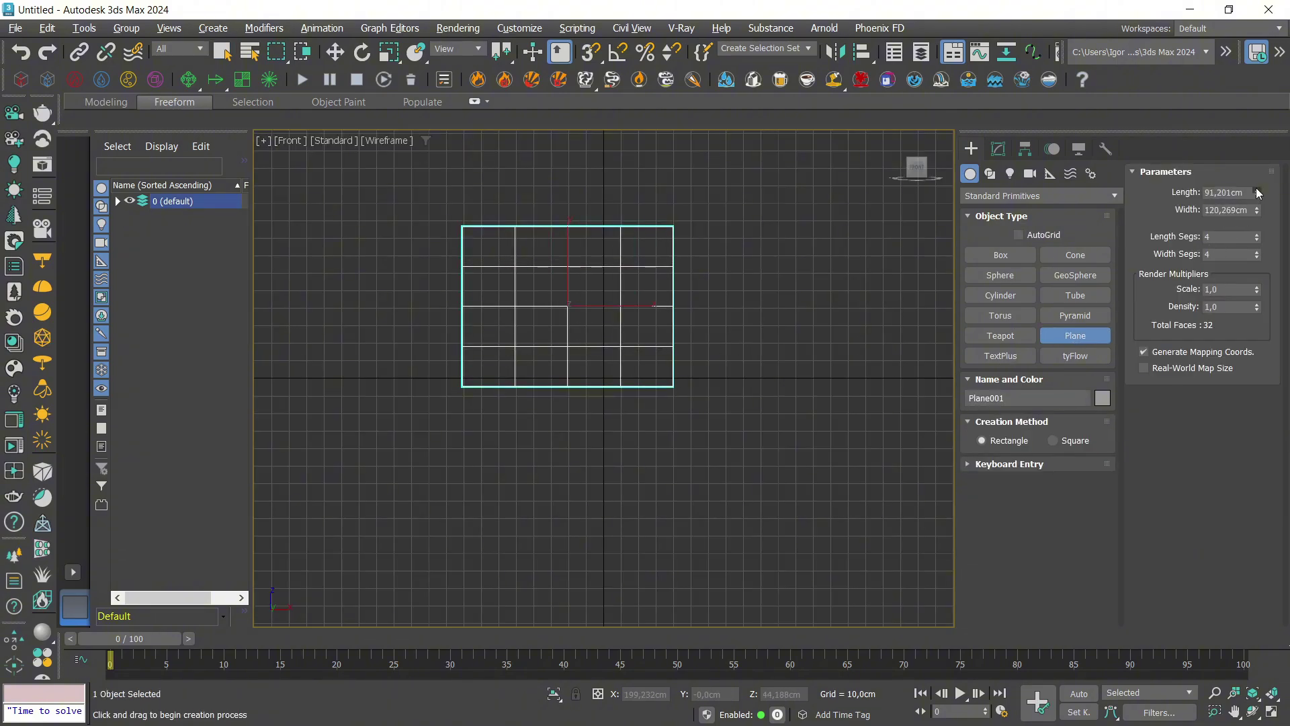
{"action": "type", "text": "80"}
{"action": "key", "text": "Tab"}
{"action": "type", "text": "105"}
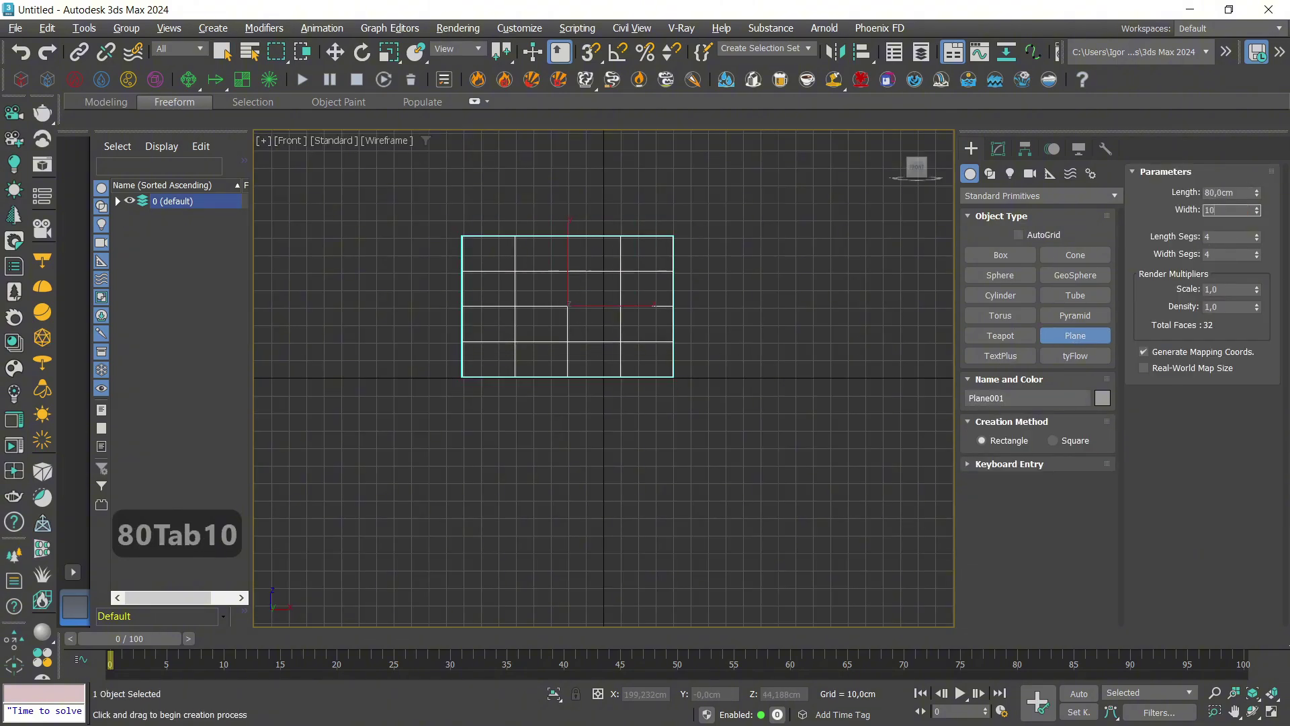
{"action": "key", "text": "Tab"}
{"action": "type", "text": "1"}
{"action": "key", "text": "Tab"}
{"action": "type", "text": "1"}
{"action": "key", "text": "Return"}
Show the plane shaded in the front view and set its X position to 0.
{"action": "key", "text": "w"}
{"action": "key", "text": "F3"}
{"action": "middle_click_drag", "start_coordinate": [631, 478], "coordinate": [634, 510]}
{"action": "right_click", "coordinate": [675, 693]}
{"action": "scroll", "coordinate": [593, 399], "scroll_direction": "up", "scroll_amount": 2}
{"action": "middle_click_drag", "start_coordinate": [593, 343], "coordinate": [596, 438]}
Bring the Valentino perfume bottle reference image over from the other window, apply it to the plane and deselect the plane.
{"action": "key", "text": "alt+Tab"}
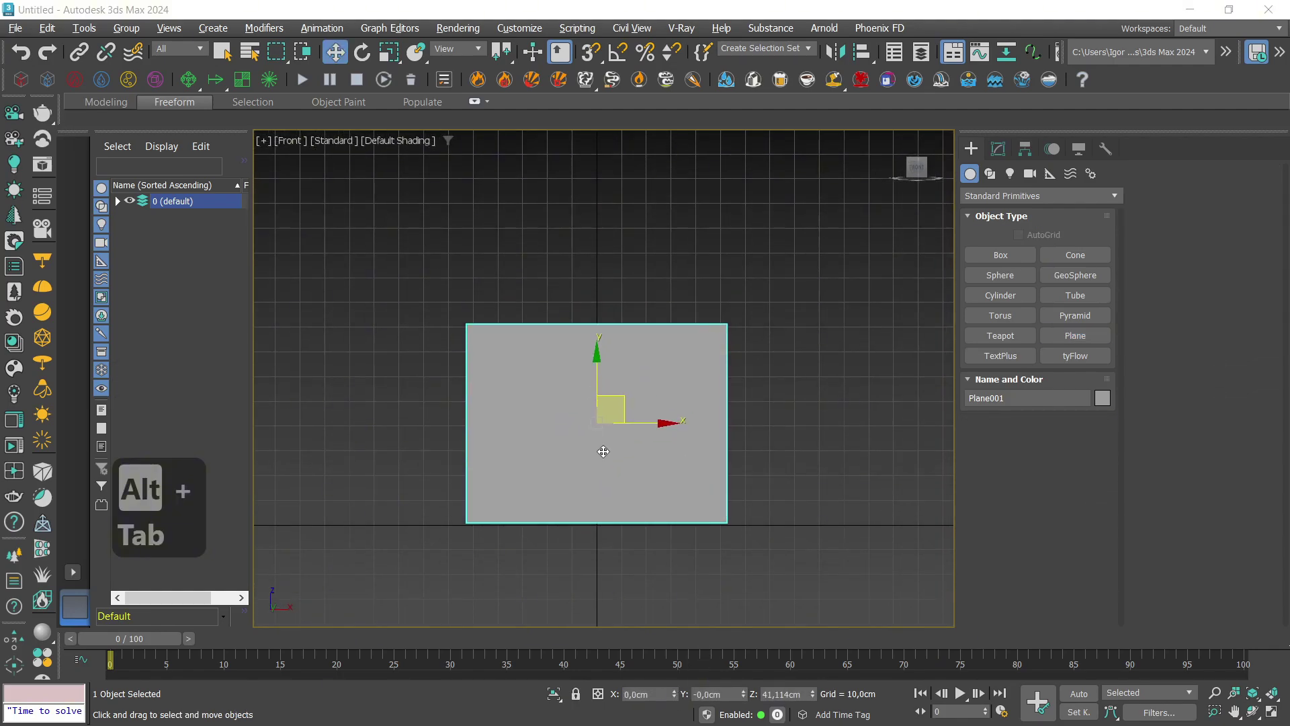
{"action": "left_click_drag", "start_coordinate": [574, 431], "coordinate": [574, 431]}
{"action": "left_click", "coordinate": [763, 303]}
{"action": "scroll", "coordinate": [608, 464], "scroll_direction": "up", "scroll_amount": 4}
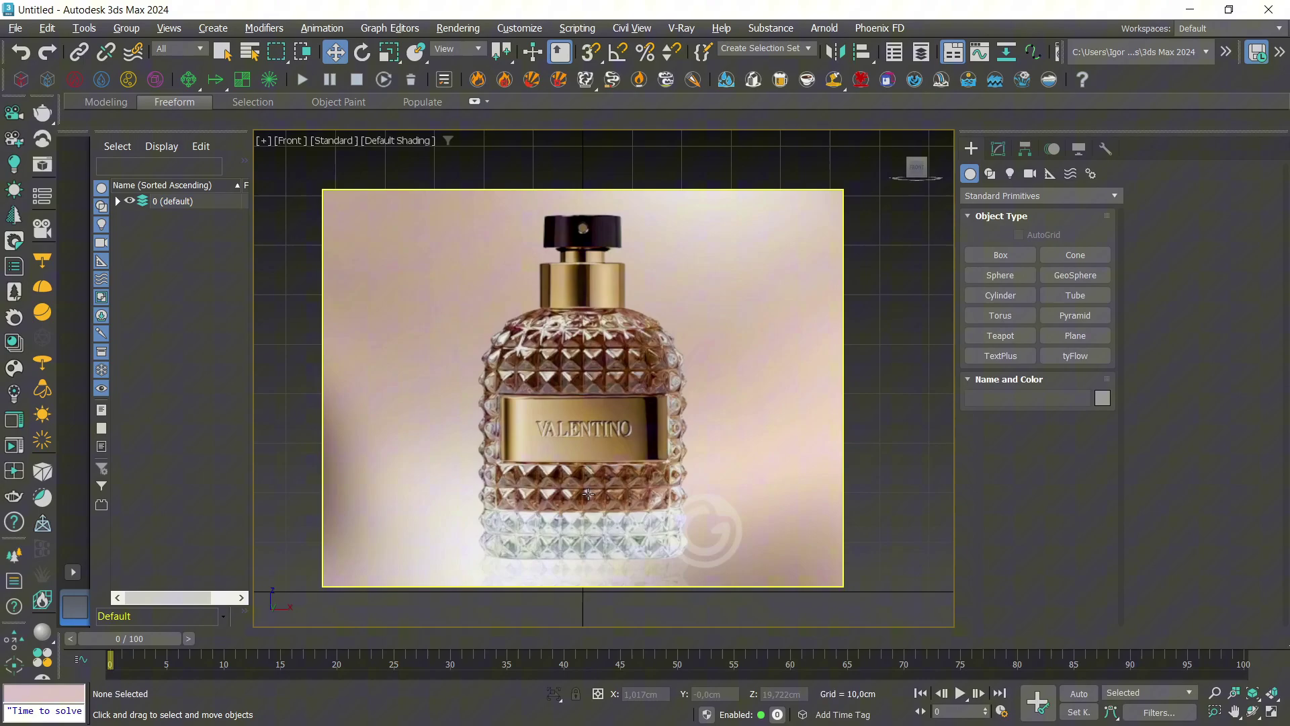
Draw a see-through plane about 5 by 4,7 cm over one pyramid stud in the bottle's bottom row.
{"action": "middle_click_drag", "start_coordinate": [606, 478], "coordinate": [596, 444]}
{"action": "scroll", "coordinate": [571, 510], "scroll_direction": "up", "scroll_amount": 4}
{"action": "scroll", "coordinate": [571, 508], "scroll_direction": "up", "scroll_amount": 3}
{"action": "left_click", "coordinate": [1075, 336]}
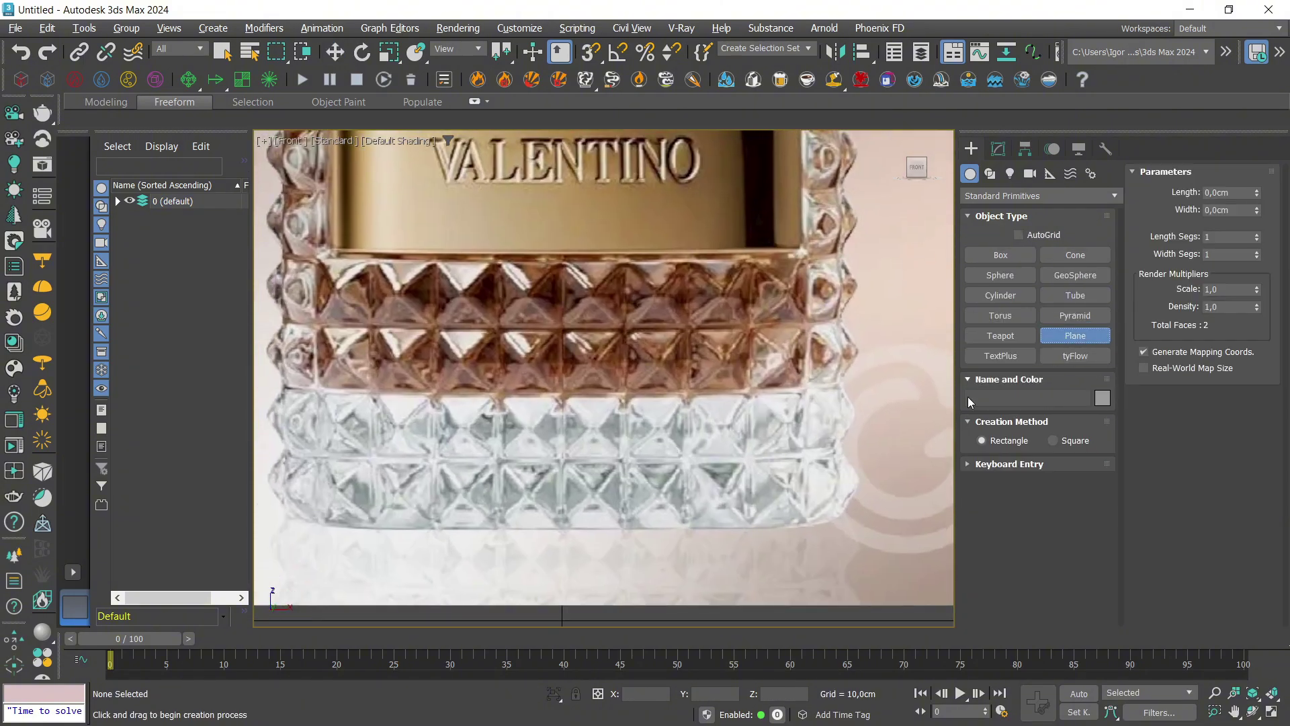
{"action": "scroll", "coordinate": [492, 437], "scroll_direction": "up", "scroll_amount": 5}
{"action": "left_click_drag", "start_coordinate": [474, 417], "coordinate": [605, 549]}
{"action": "middle_click_drag", "start_coordinate": [578, 514], "coordinate": [549, 480]}
{"action": "key", "text": "w"}
{"action": "left_click", "coordinate": [998, 149]}
{"action": "scroll", "coordinate": [549, 480], "scroll_direction": "up", "scroll_amount": 2}
{"action": "key", "text": "alt+x"}
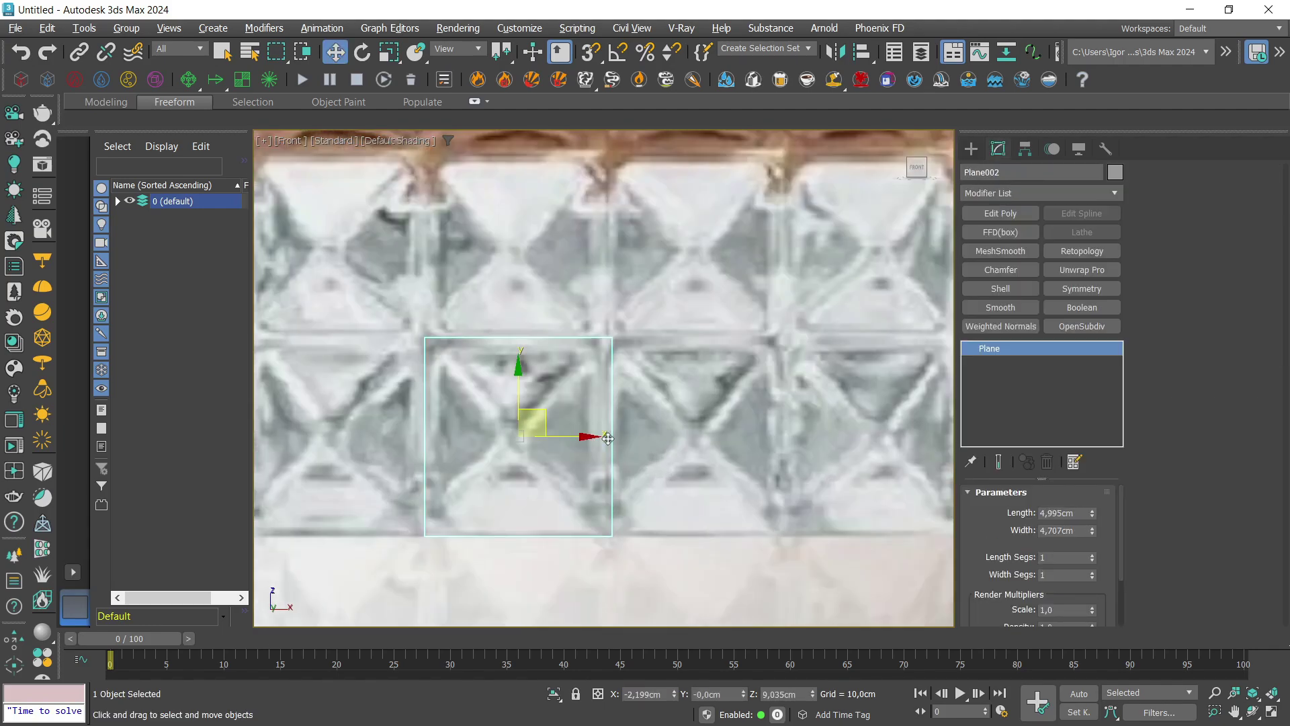
Convert the small plane to an editable poly and display its edges over the shading.
{"action": "key", "text": "ctrl+t"}
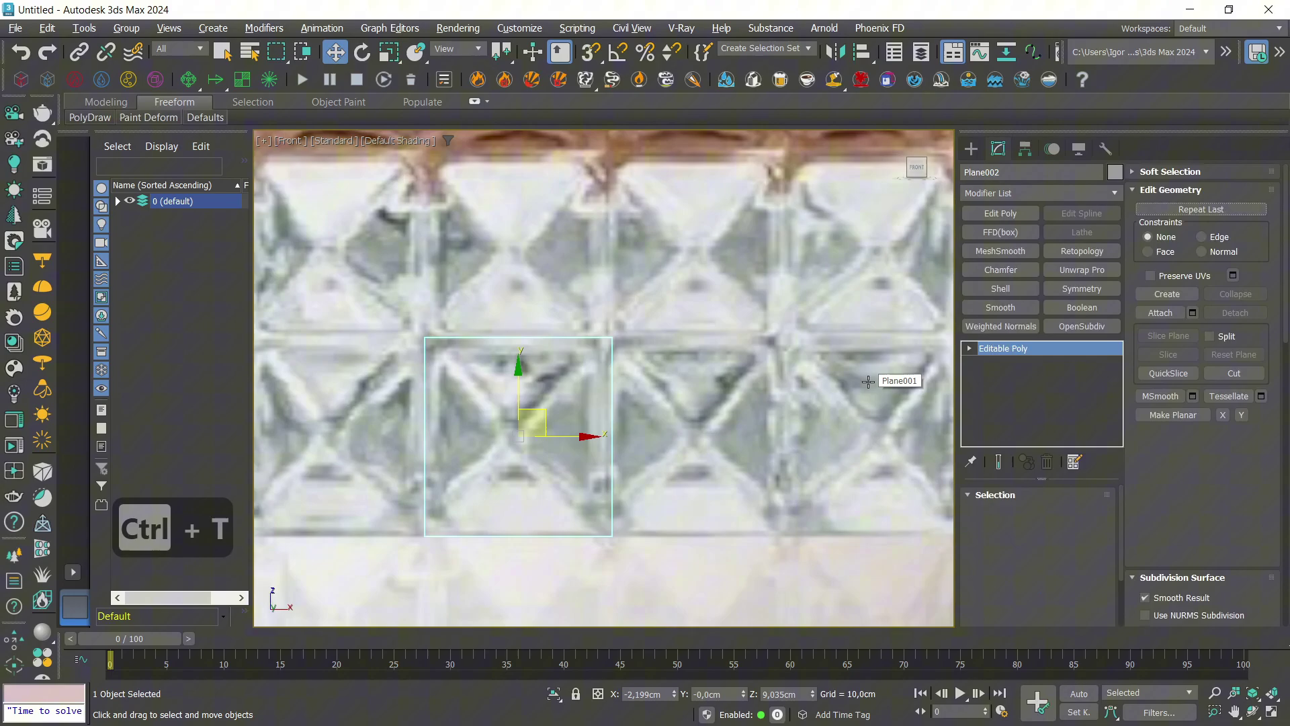
{"action": "key", "text": "F4"}
{"action": "key", "text": "4"}
{"action": "key", "text": "F4"}
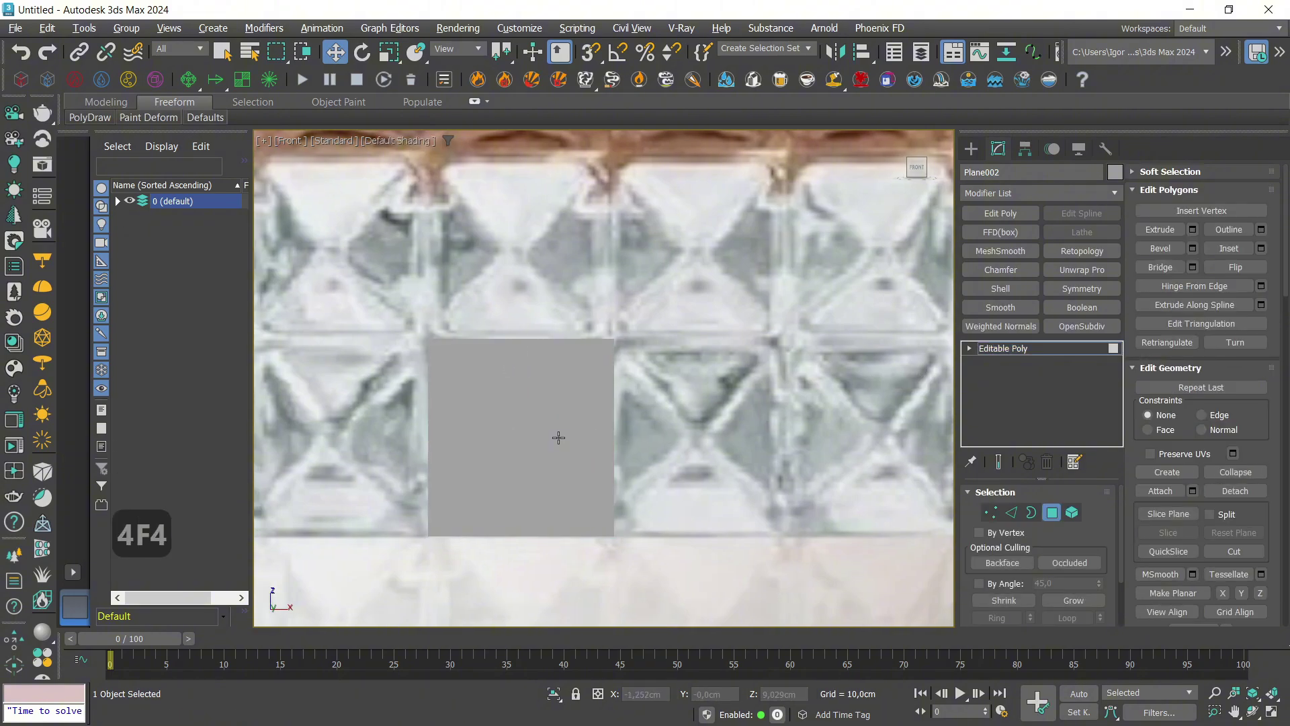
{"action": "key", "text": "F4"}
Chamfer all four corner vertices of the small plane by about 0,214 cm.
{"action": "key", "text": "1"}
{"action": "key", "text": "ctrl+a"}
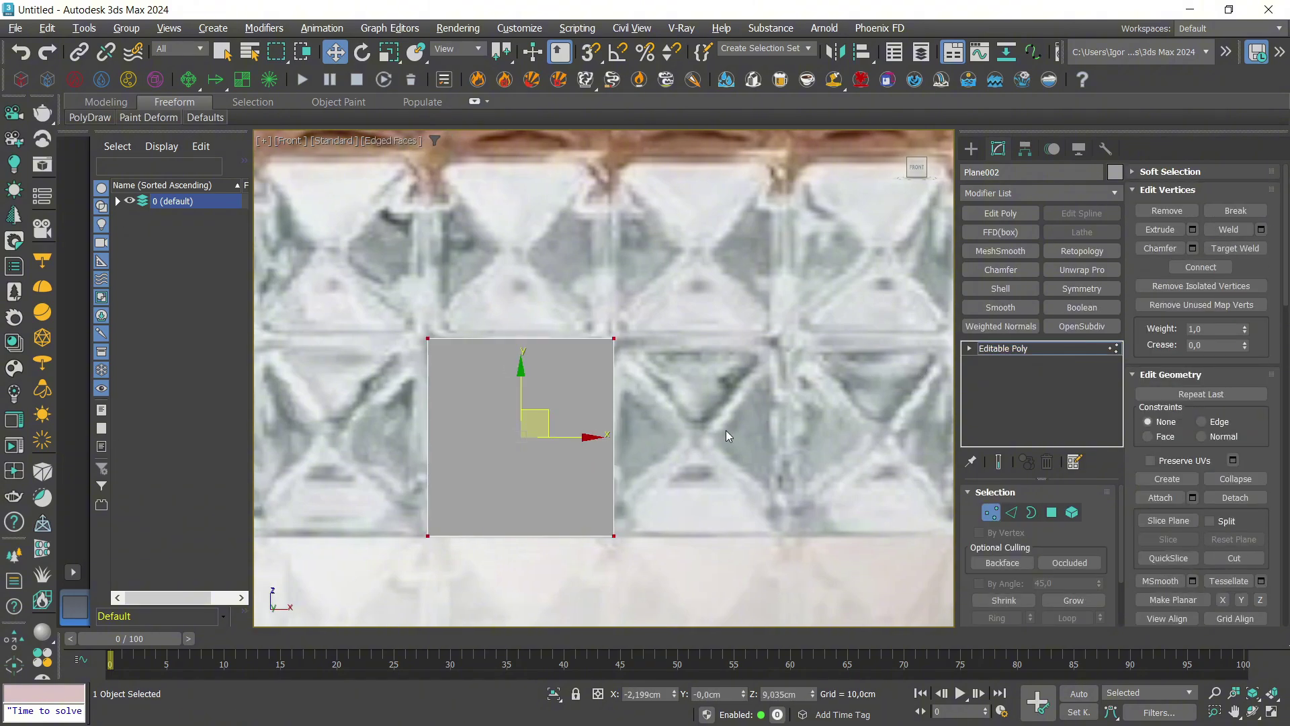
{"action": "key", "text": "ctrl+shift+c"}
{"action": "scroll", "coordinate": [497, 425], "scroll_direction": "up", "scroll_amount": 2}
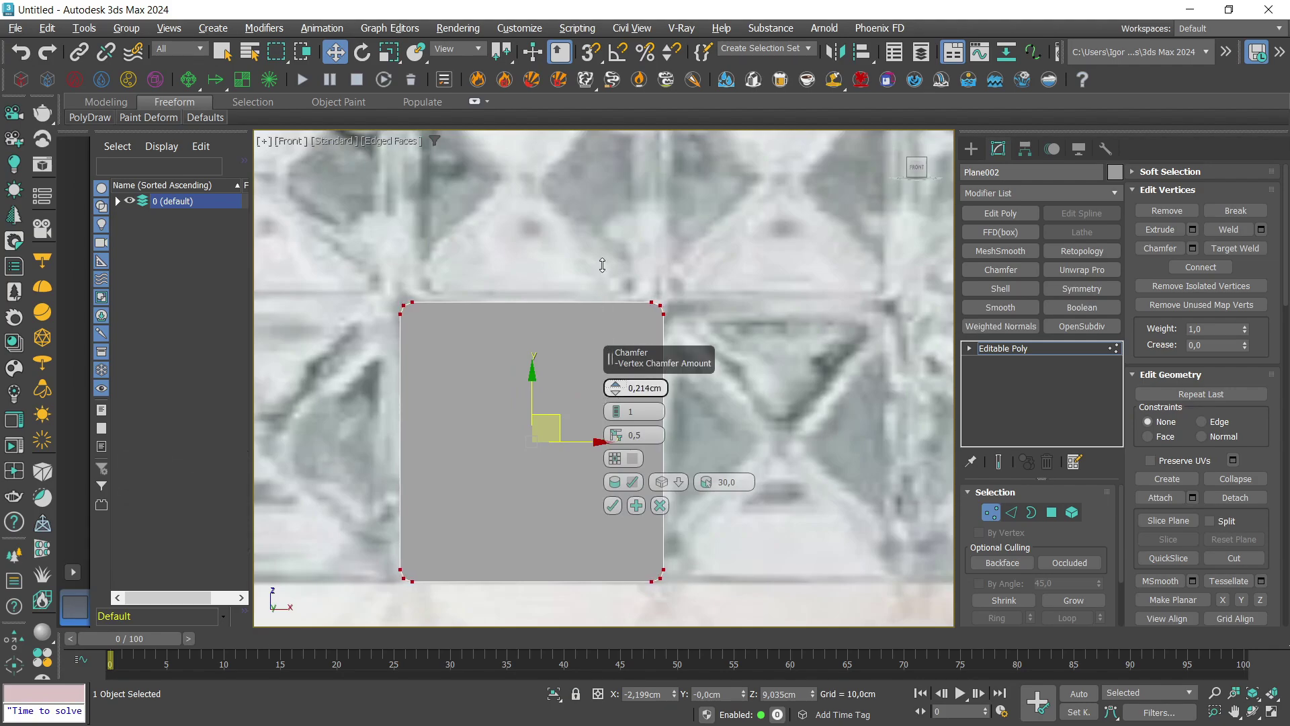
{"action": "left_click", "coordinate": [612, 505]}
Inset the plane's polygon by scaling a copy of it inward to a small square at the centre.
{"action": "key", "text": "4"}
{"action": "left_click", "coordinate": [591, 417]}
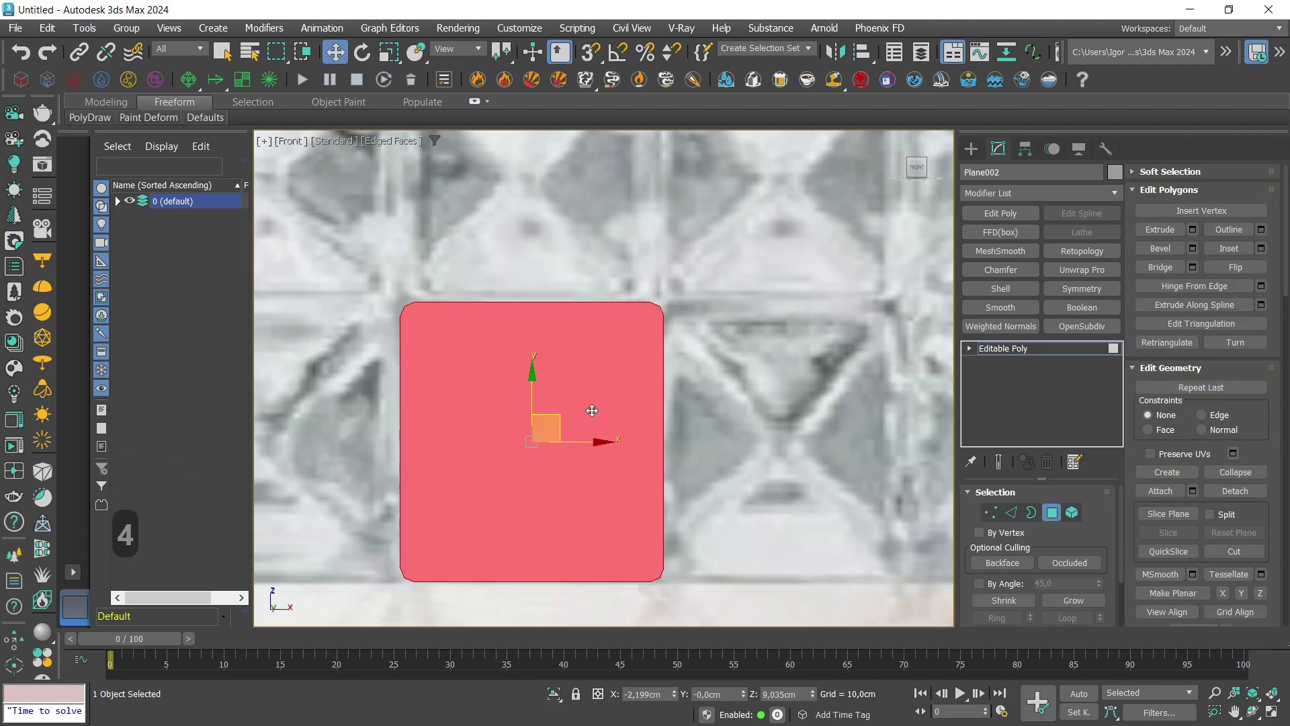
{"action": "key", "text": "r"}
{"action": "left_click_drag", "start_coordinate": [543, 427], "coordinate": [545, 557], "text": "shift"}
{"action": "key", "text": "F4"}
{"action": "left_click_drag", "start_coordinate": [545, 426], "coordinate": [545, 488]}
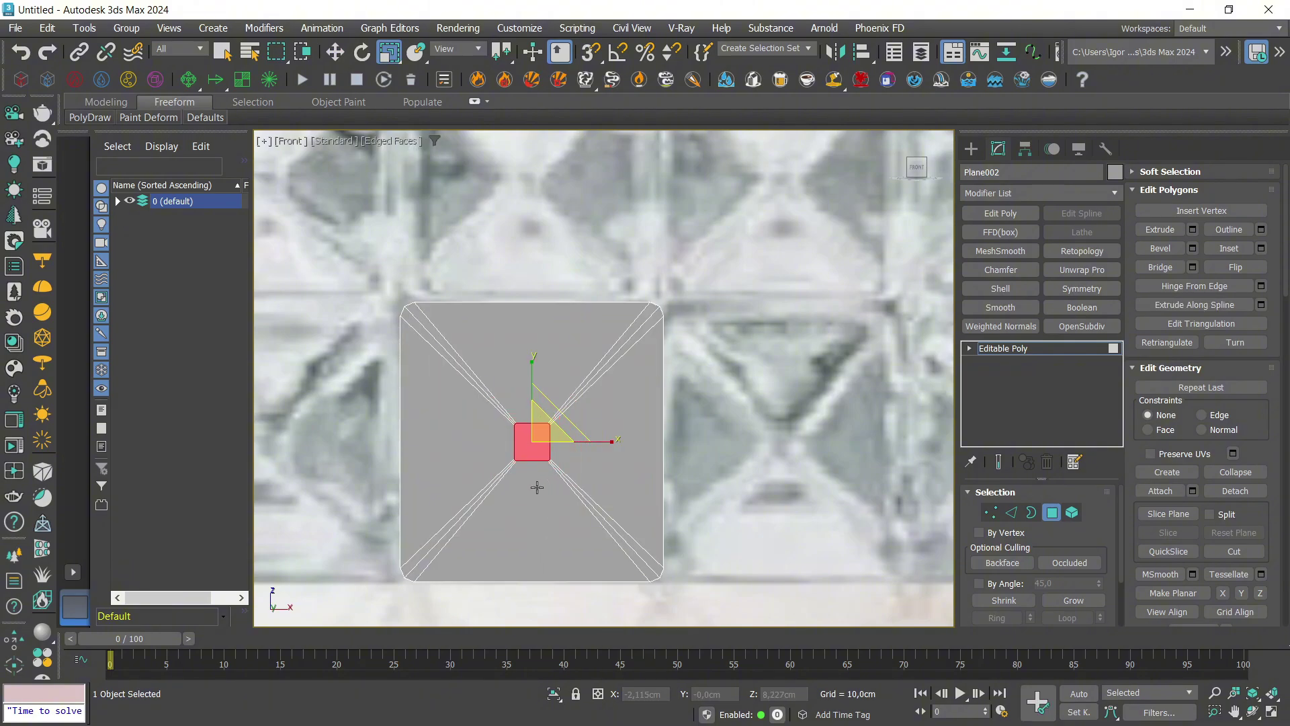
Cut edges between the chamfered corner vertices of the small central square, horizontally and vertically, and leave vertex editing.
{"action": "key", "text": "1"}
{"action": "scroll", "coordinate": [537, 487], "scroll_direction": "up", "scroll_amount": 5}
{"action": "key", "text": "w"}
{"action": "key", "text": "alt+c"}
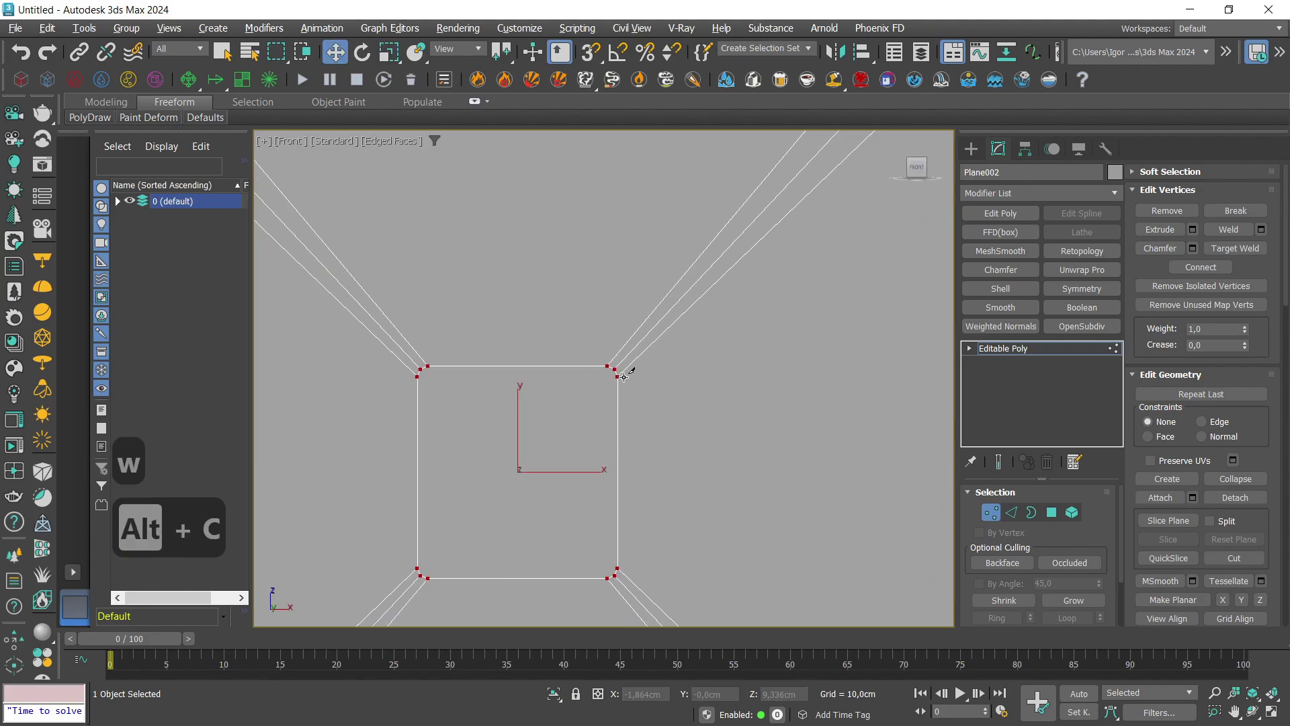
{"action": "left_click", "coordinate": [417, 376]}
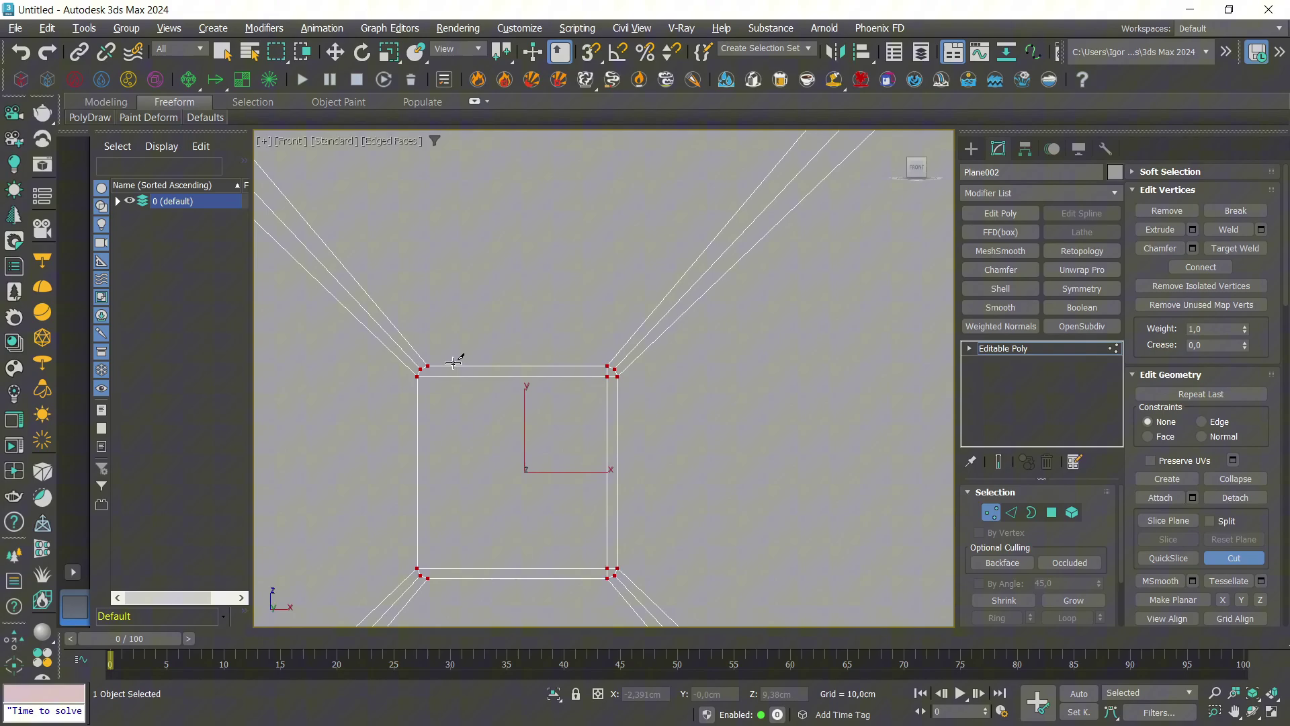
{"action": "right_click", "coordinate": [511, 508]}
{"action": "scroll", "coordinate": [523, 415], "scroll_direction": "down", "scroll_amount": 4}
{"action": "key", "text": "1"}
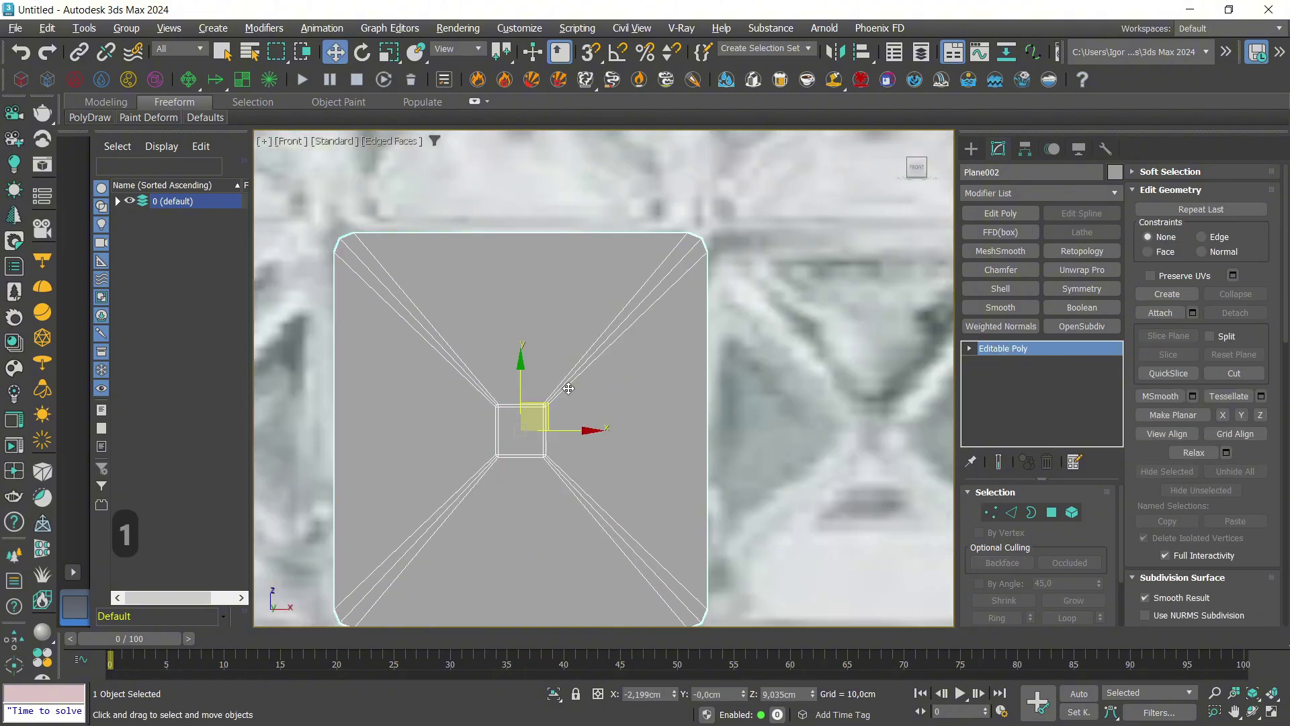
Add an Array modifier to the tile with Count X 2 and Count Y 2.
{"action": "middle_click_drag", "start_coordinate": [590, 348], "coordinate": [586, 346]}
{"action": "scroll", "coordinate": [596, 393], "scroll_direction": "down", "scroll_amount": 1}
{"action": "left_click", "coordinate": [1017, 196]}
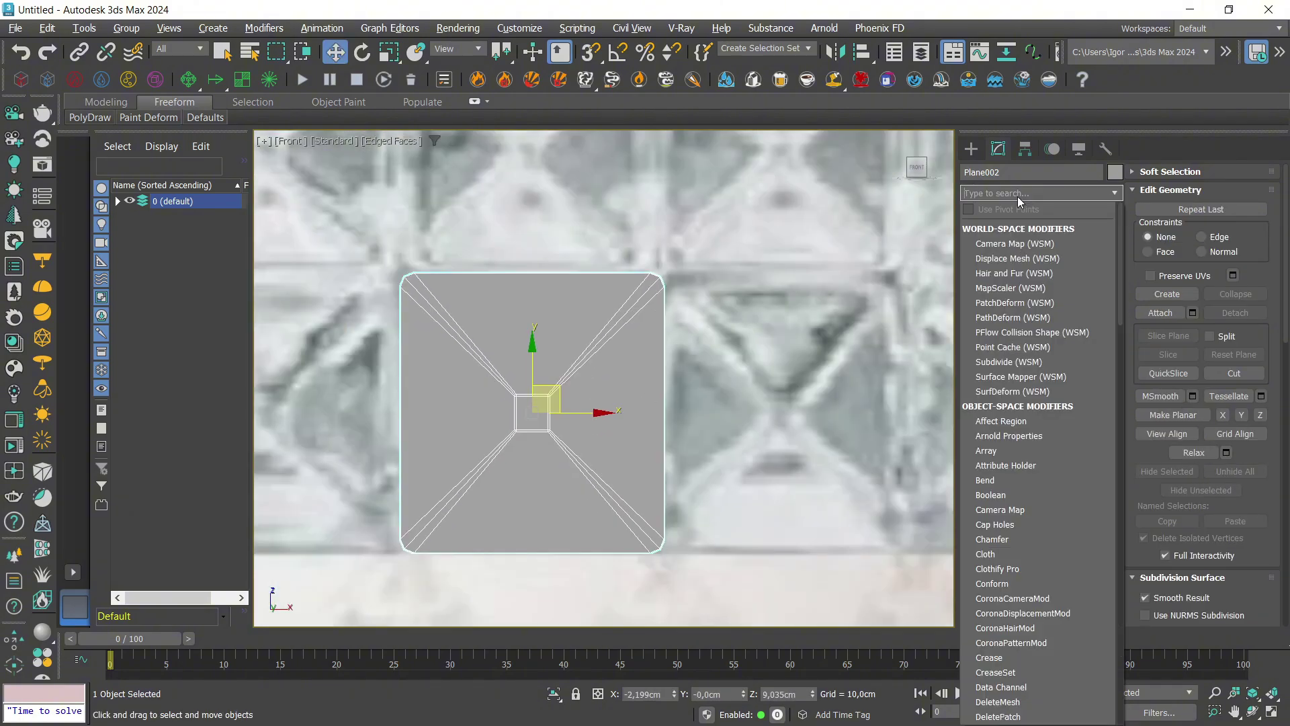
{"action": "key", "text": "a"}
{"action": "key", "text": "Return"}
{"action": "middle_click_drag", "start_coordinate": [790, 370], "coordinate": [718, 355]}
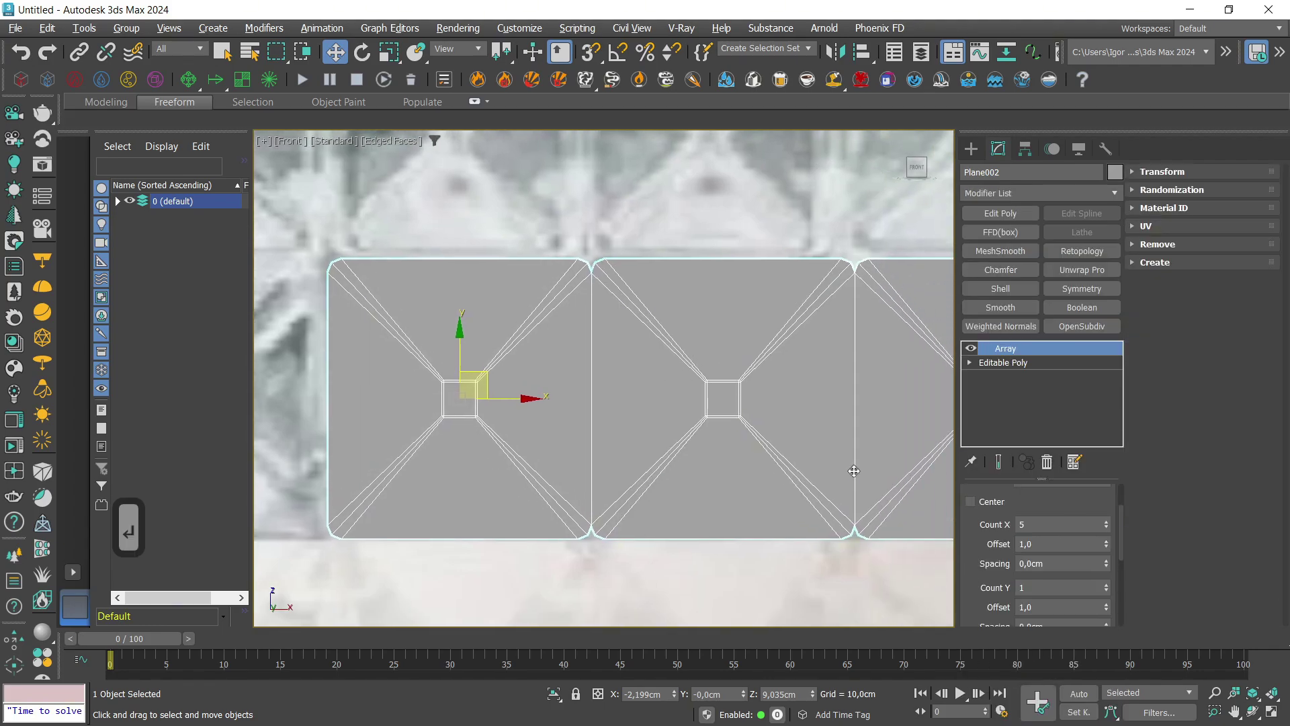
{"action": "type", "text": "2"}
{"action": "key", "text": "Return"}
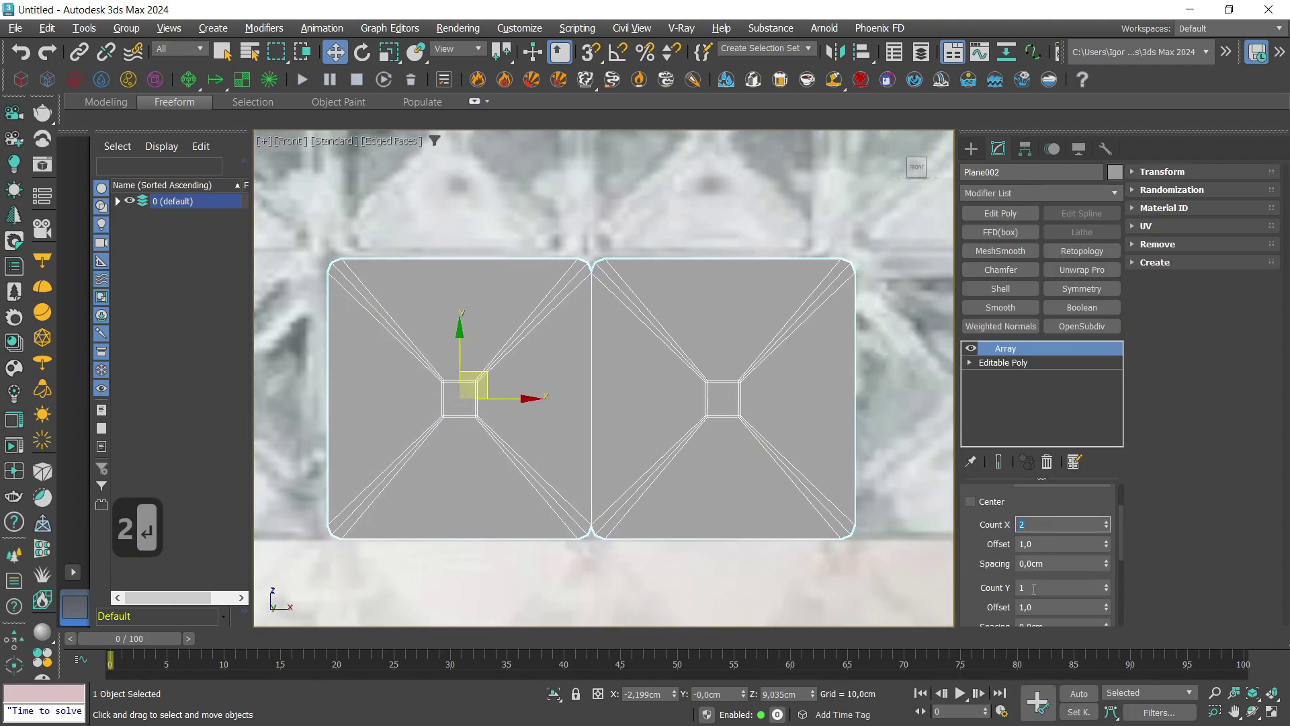
{"action": "type", "text": "2"}
{"action": "key", "text": "Return"}
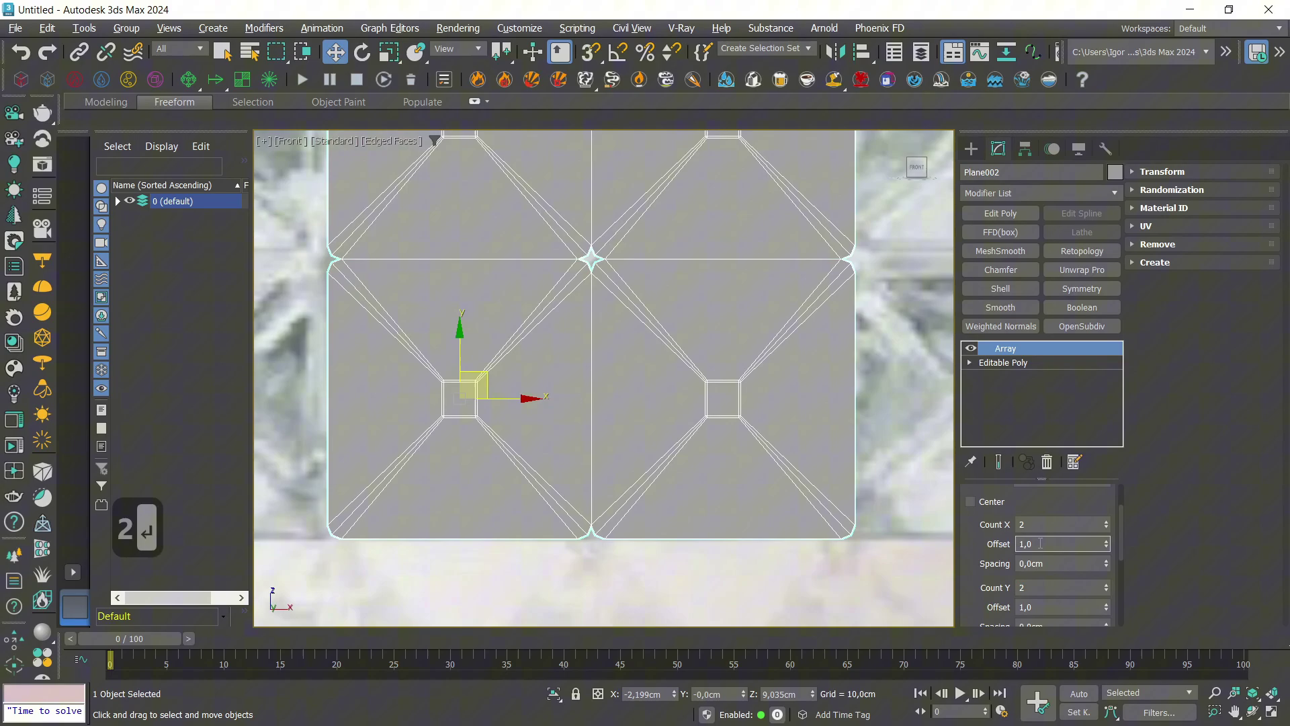
Set the array's X and Y offsets to 1,05 to leave gaps between the tiles.
{"action": "type", "text": "5"}
{"action": "key", "text": "Return"}
{"action": "scroll", "coordinate": [988, 575], "scroll_direction": "down", "scroll_amount": 1}
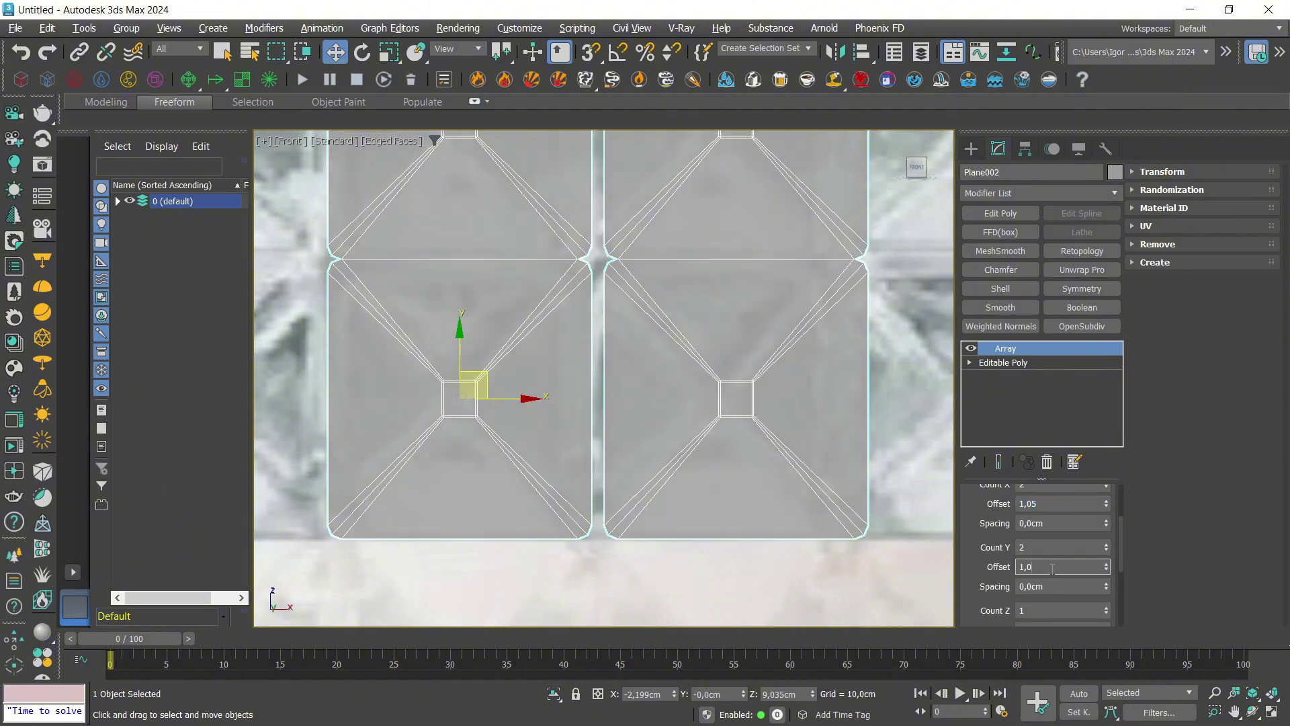
{"action": "type", "text": "5"}
{"action": "key", "text": "Return"}
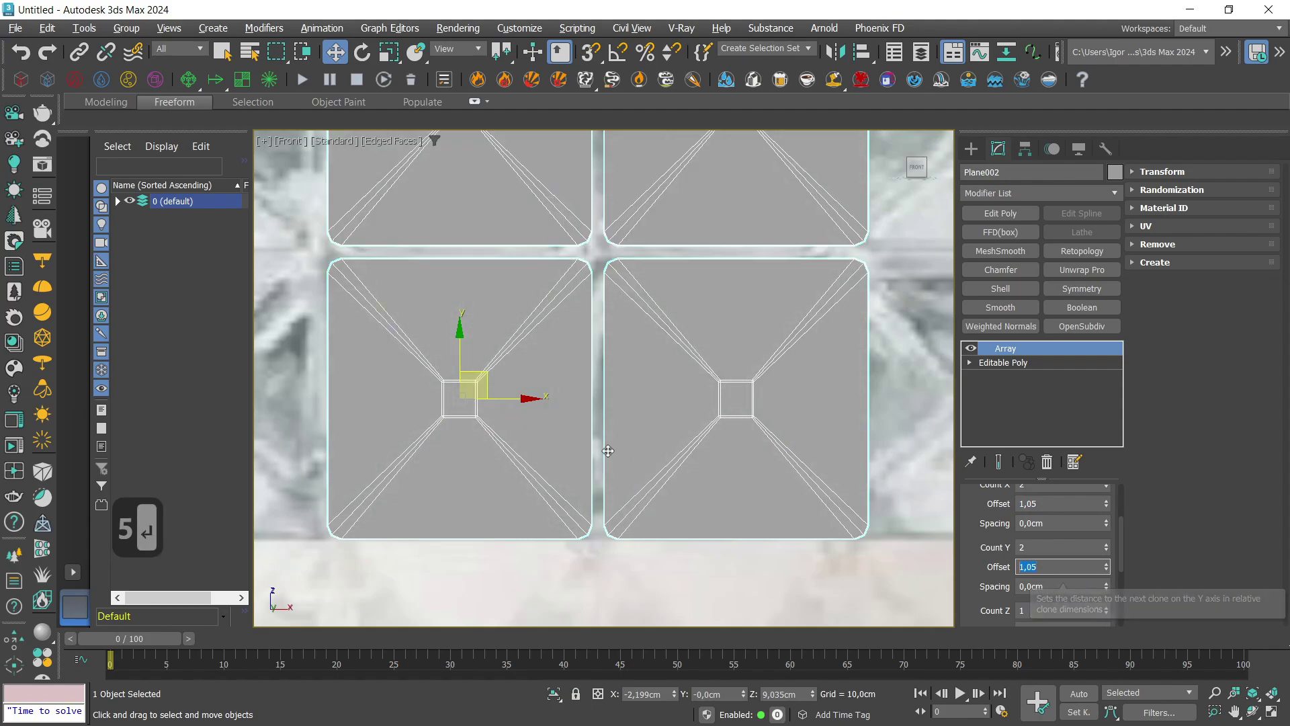
{"action": "scroll", "coordinate": [605, 402], "scroll_direction": "down", "scroll_amount": 2}
{"action": "middle_click_drag", "start_coordinate": [605, 401], "coordinate": [593, 412]}
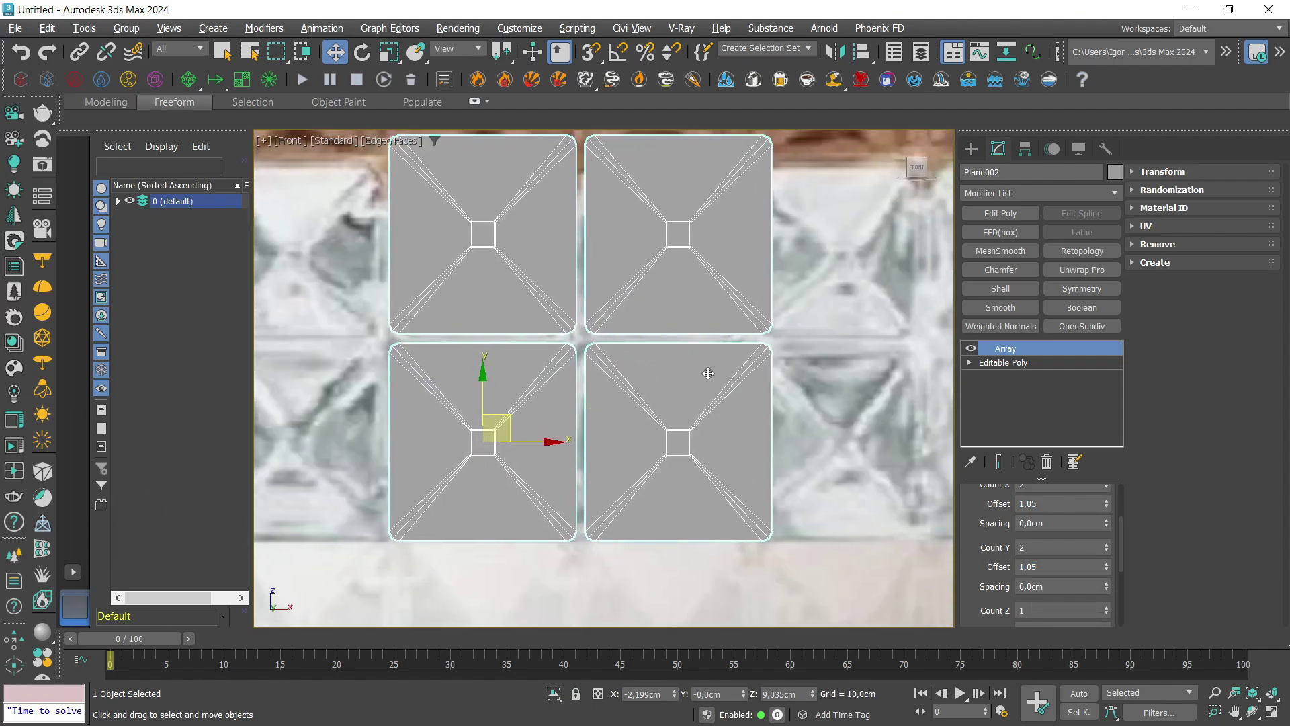
Convert the arrayed tiles into a single editable poly and enter vertex editing.
{"action": "key", "text": "alt+x"}
{"action": "middle_click_drag", "start_coordinate": [577, 372], "coordinate": [518, 409]}
{"action": "right_click", "coordinate": [522, 349]}
{"action": "mouse_move", "coordinate": [591, 574]}
{"action": "left_click", "coordinate": [713, 587]}
{"action": "key", "text": "1"}
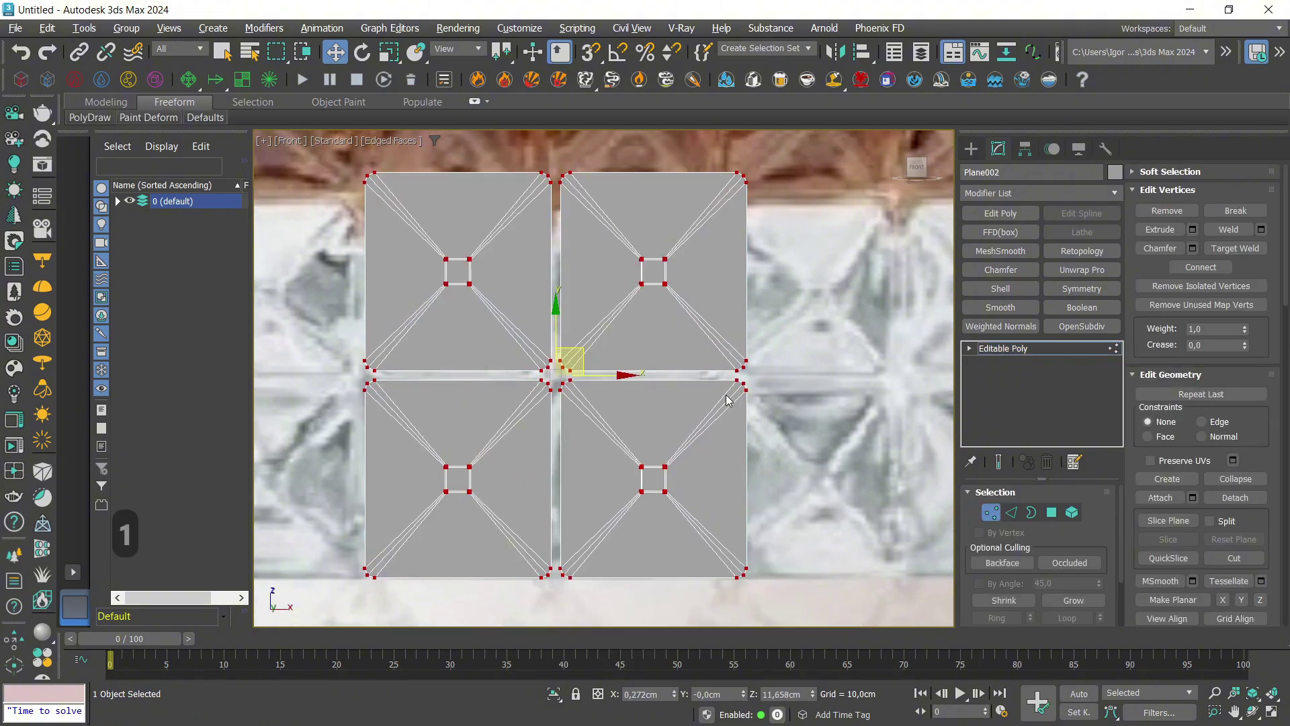
Connect the horizontal edge rings of all four tiles with one vertical edge line through each tile's centre.
{"action": "key", "text": "2"}
{"action": "left_click", "coordinate": [459, 283]}
{"action": "key", "text": "ctrl+r"}
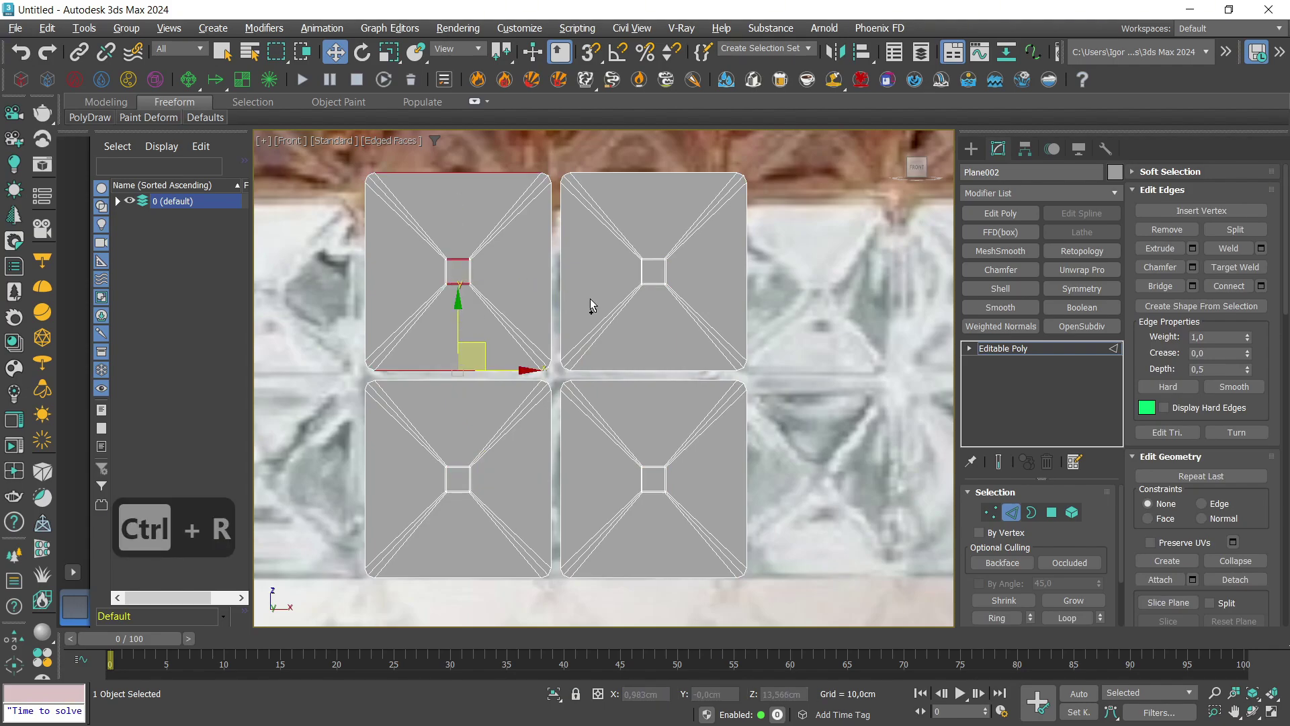
{"action": "key", "text": "ctrl+r"}
{"action": "left_click", "coordinate": [654, 466], "text": "ctrl"}
{"action": "key", "text": "ctrl+r"}
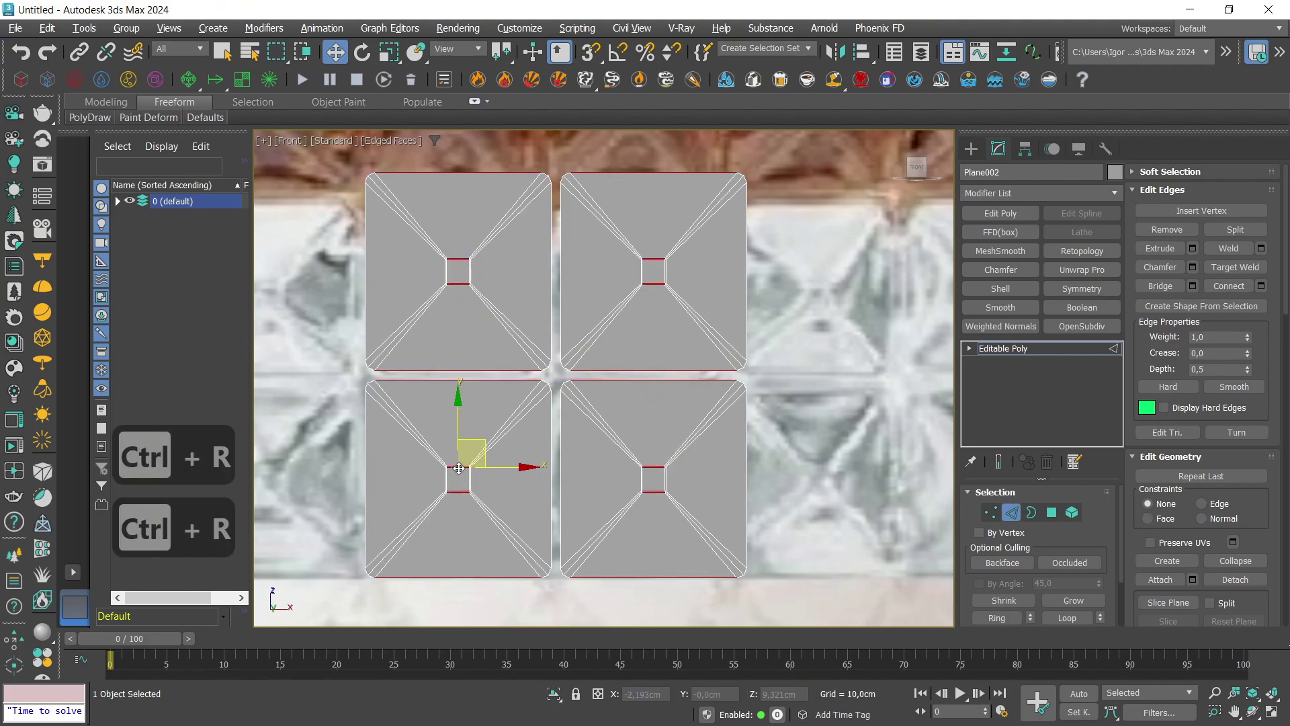
{"action": "key", "text": "ctrl+c"}
{"action": "key", "text": "Return"}
Connect the vertical edge rings of all four tiles with one horizontal edge line through each tile's centre.
{"action": "left_click", "coordinate": [446, 478]}
{"action": "key", "text": "ctrl+r"}
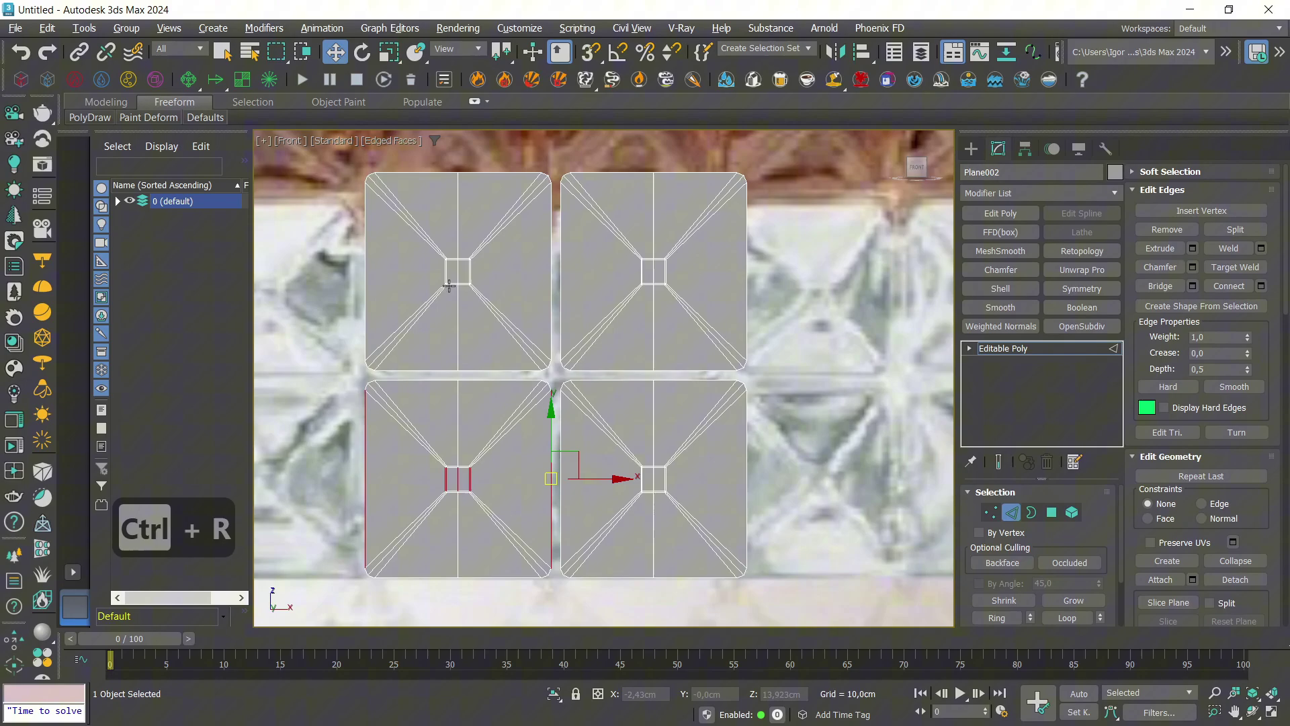
{"action": "left_click", "coordinate": [446, 273], "text": "ctrl"}
{"action": "key", "text": "ctrl+r"}
{"action": "left_click", "coordinate": [642, 276], "text": "ctrl"}
{"action": "key", "text": "ctrl+r"}
{"action": "left_click", "coordinate": [641, 485], "text": "ctrl"}
{"action": "key", "text": "ctrl+r"}
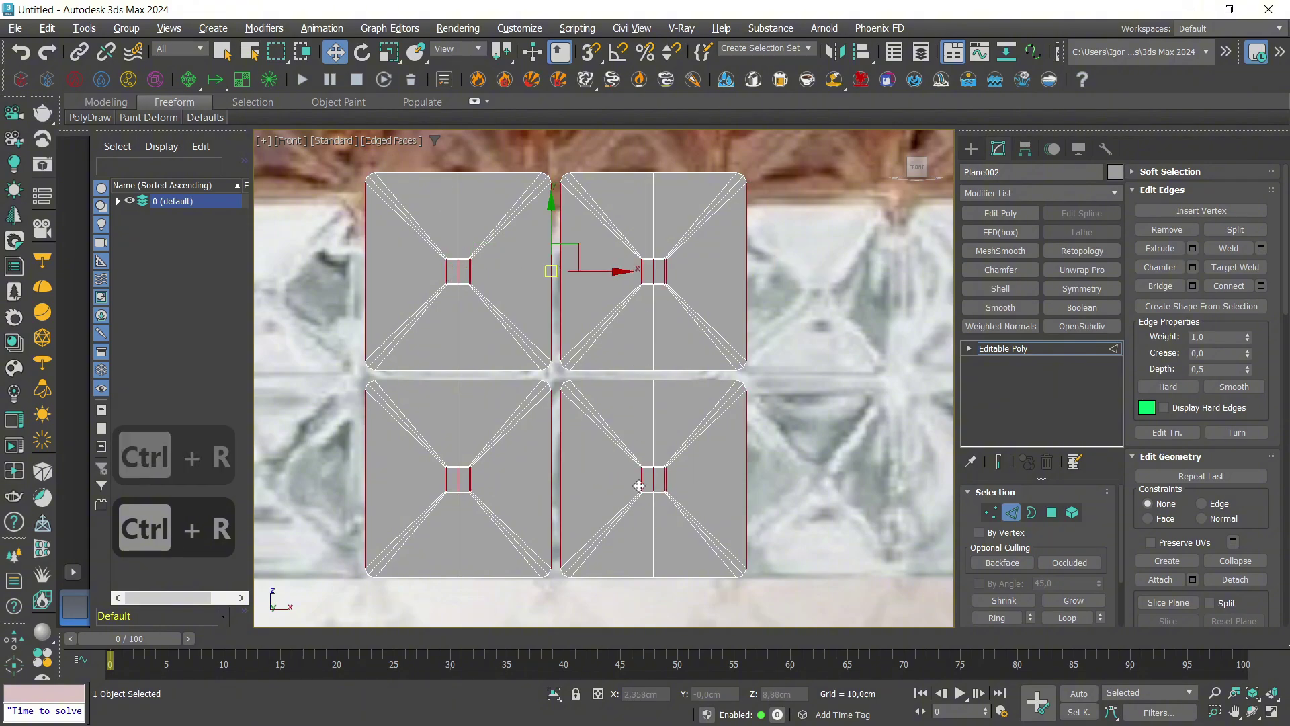
{"action": "key", "text": "ctrl+c"}
{"action": "key", "text": "Return"}
{"action": "middle_click_drag", "start_coordinate": [701, 434], "coordinate": [673, 446]}
Delete the outer vertices of the right-hand and lower tiles, cutting them back to their centre lines.
{"action": "key", "text": "1"}
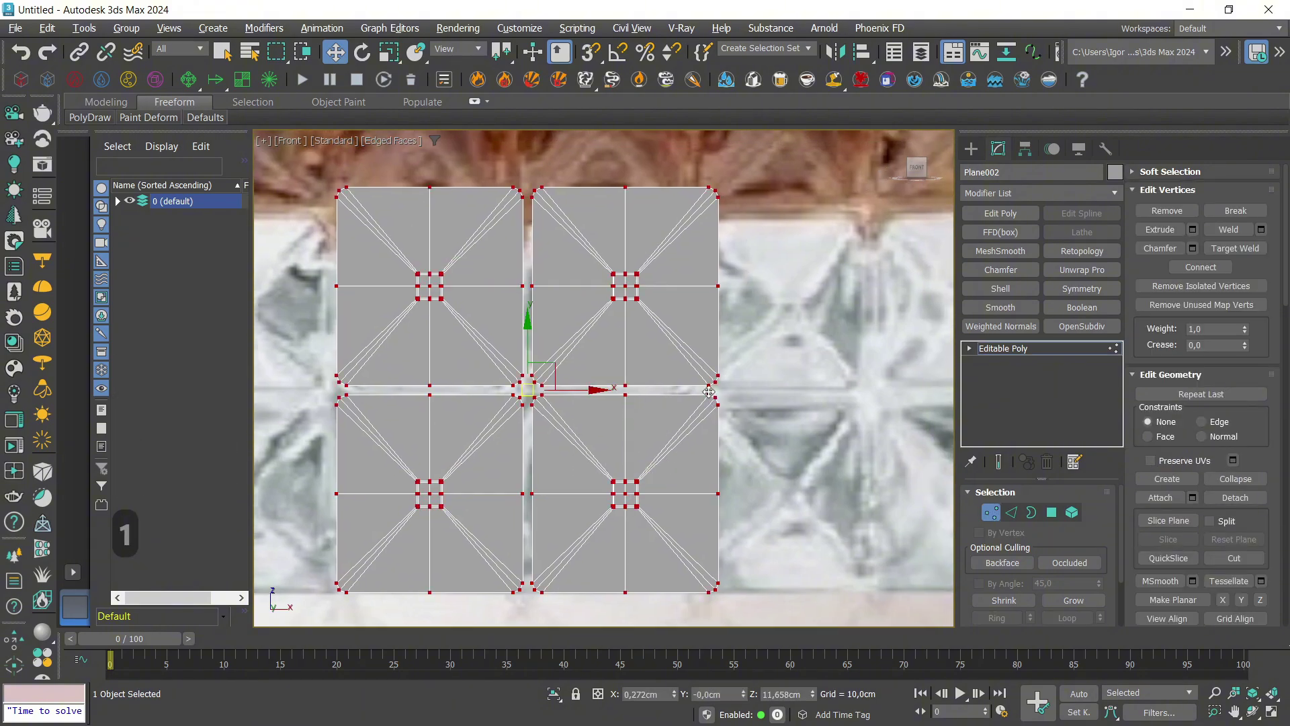
{"action": "left_click", "coordinate": [744, 343]}
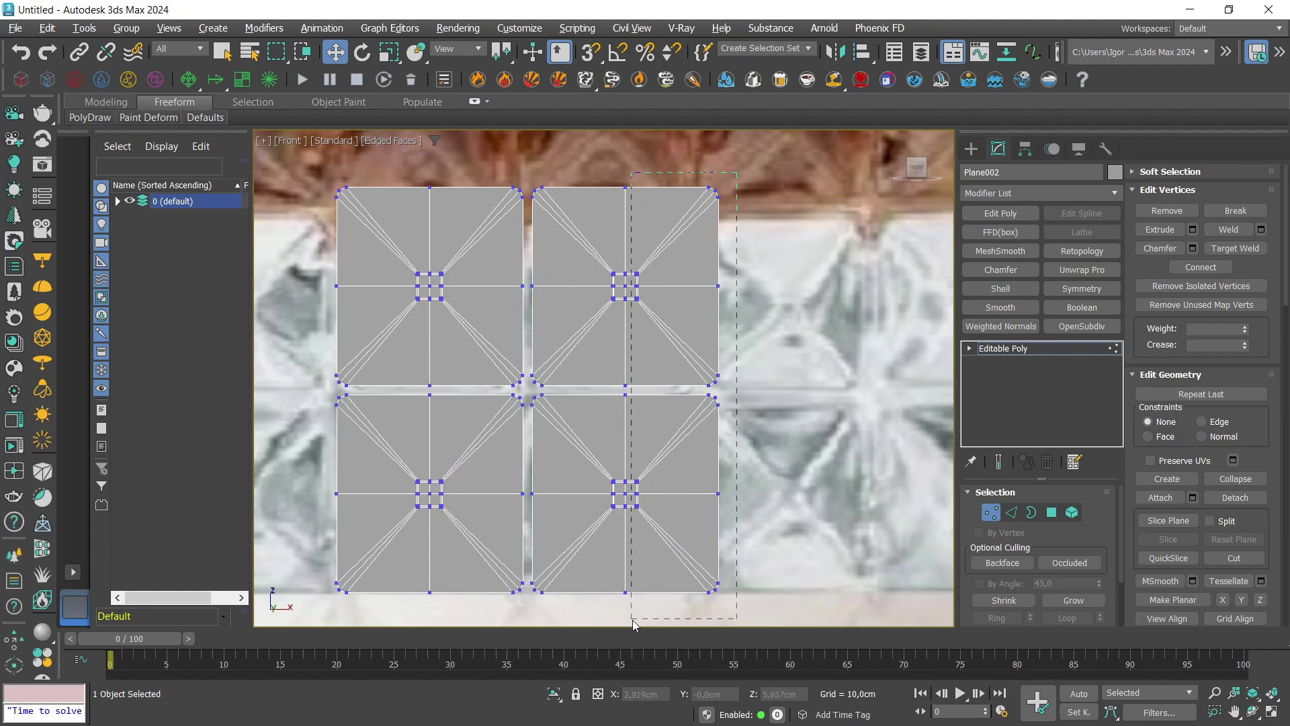
{"action": "key", "text": "Delete"}
{"action": "middle_click_drag", "start_coordinate": [647, 562], "coordinate": [651, 532]}
{"action": "mouse_move", "coordinate": [705, 577]}
{"action": "left_mouse_down"}
{"action": "mouse_move", "coordinate": [680, 585]}
{"action": "mouse_move", "coordinate": [232, 473]}
{"action": "left_mouse_up"}
{"action": "key", "text": "Delete"}
Delete the outer vertices of the left-hand and upper tiles, leaving only the quarters around the central gap.
{"action": "middle_click_drag", "start_coordinate": [406, 470], "coordinate": [416, 502]}
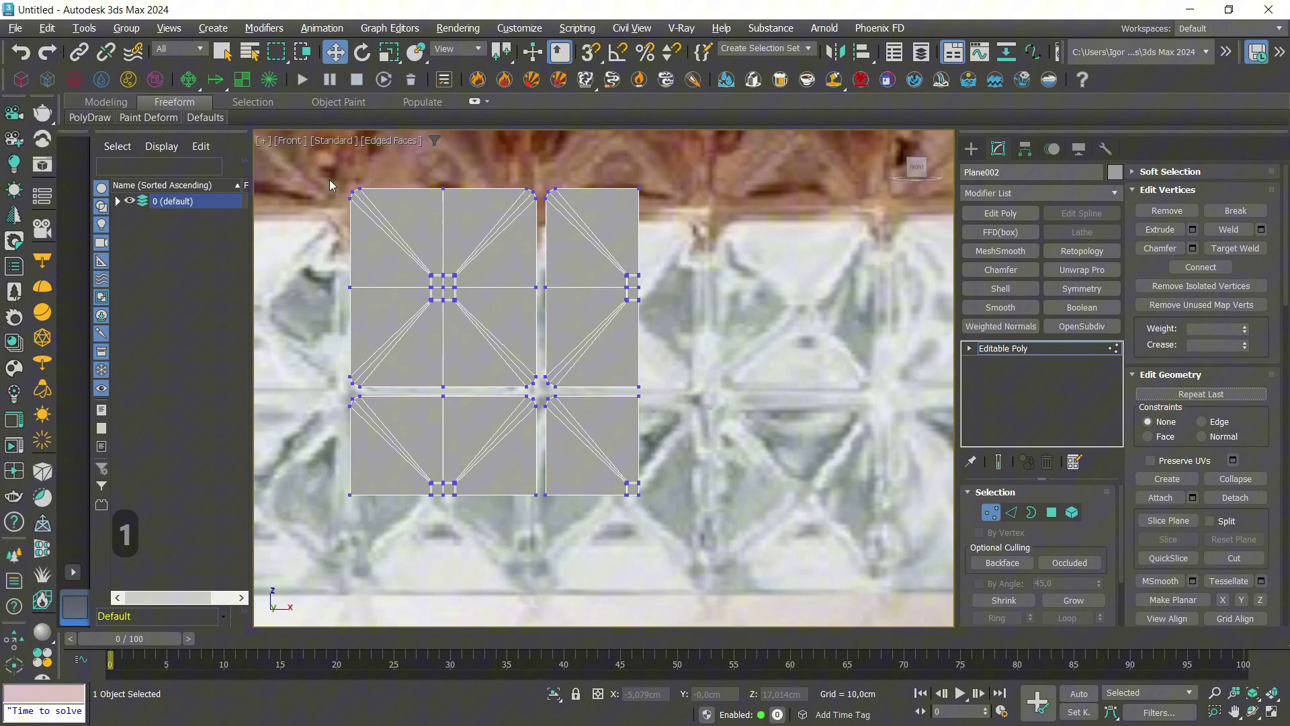
{"action": "left_click_drag", "start_coordinate": [429, 551], "coordinate": [437, 552]}
{"action": "key", "text": "Delete"}
{"action": "left_click", "coordinate": [351, 141]}
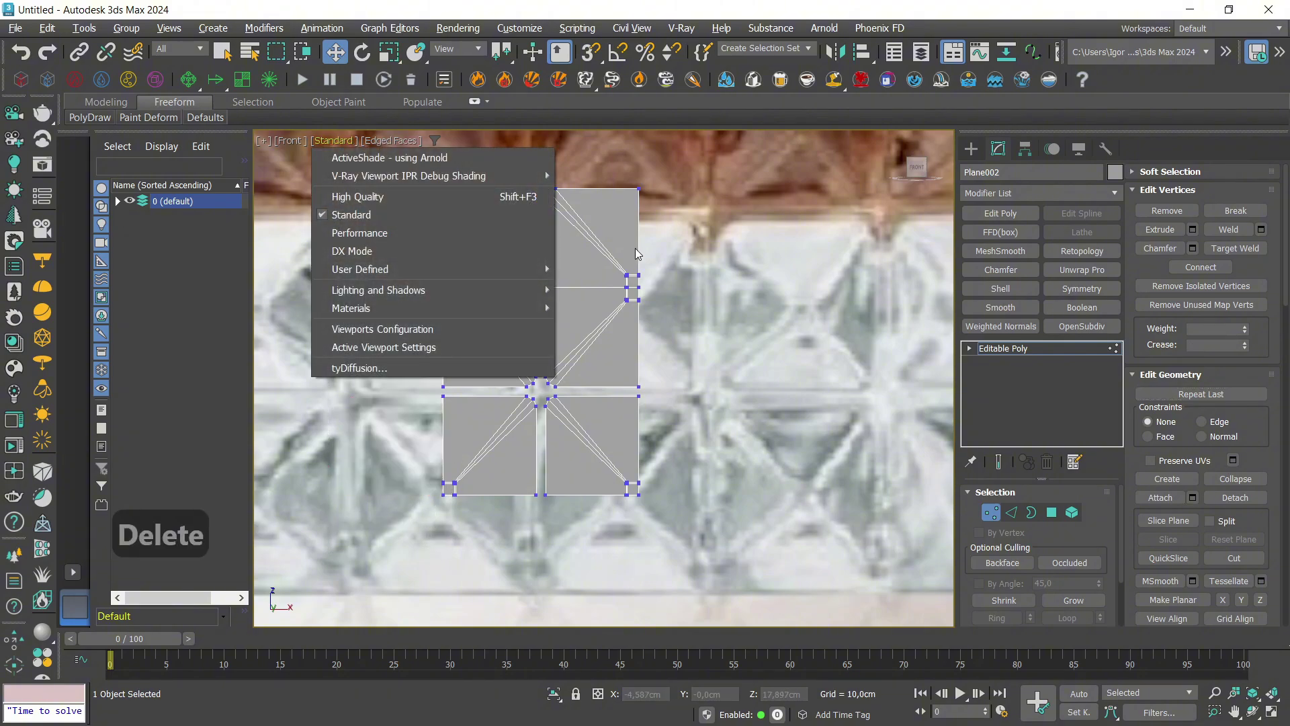
{"action": "left_click", "coordinate": [636, 249]}
{"action": "left_click_drag", "start_coordinate": [403, 163], "coordinate": [699, 287]}
{"action": "key", "text": "Delete"}
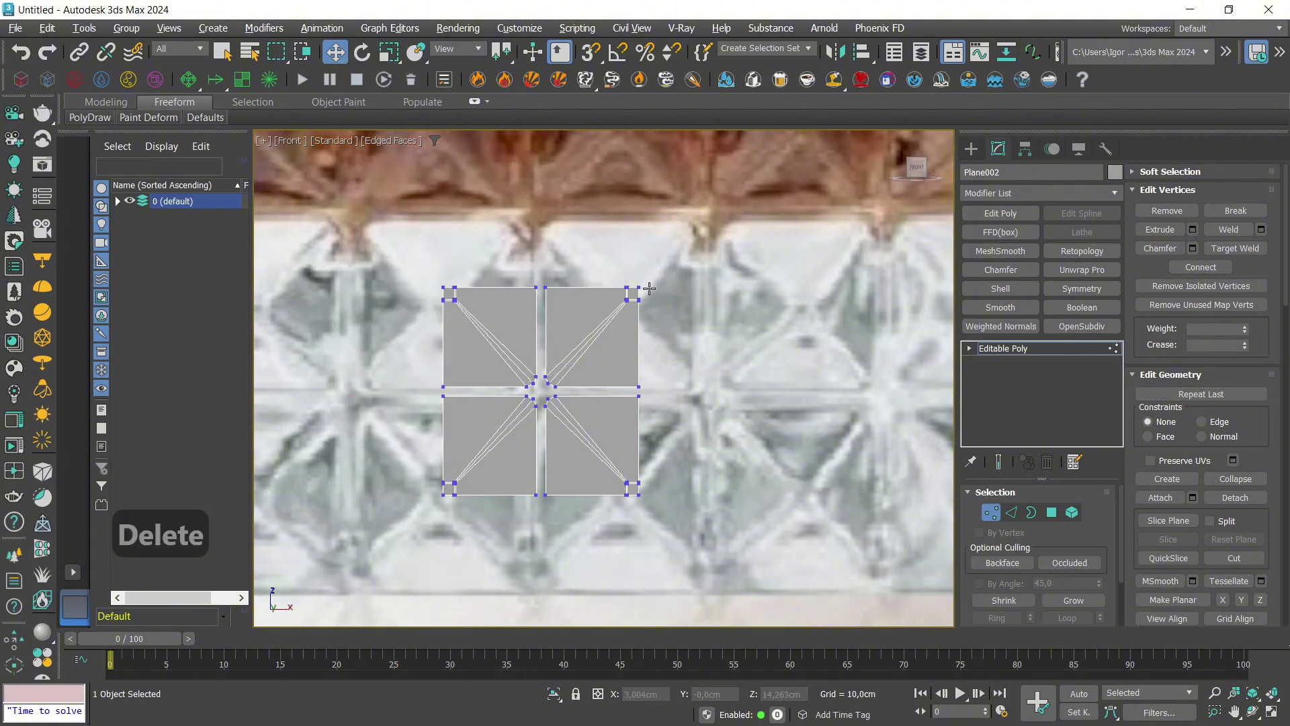
Center the pivot on the trimmed four-quarter mesh.
{"action": "key", "text": "1"}
{"action": "left_click", "coordinate": [1025, 148]}
{"action": "left_click", "coordinate": [1038, 258]}
{"action": "left_click", "coordinate": [1019, 343]}
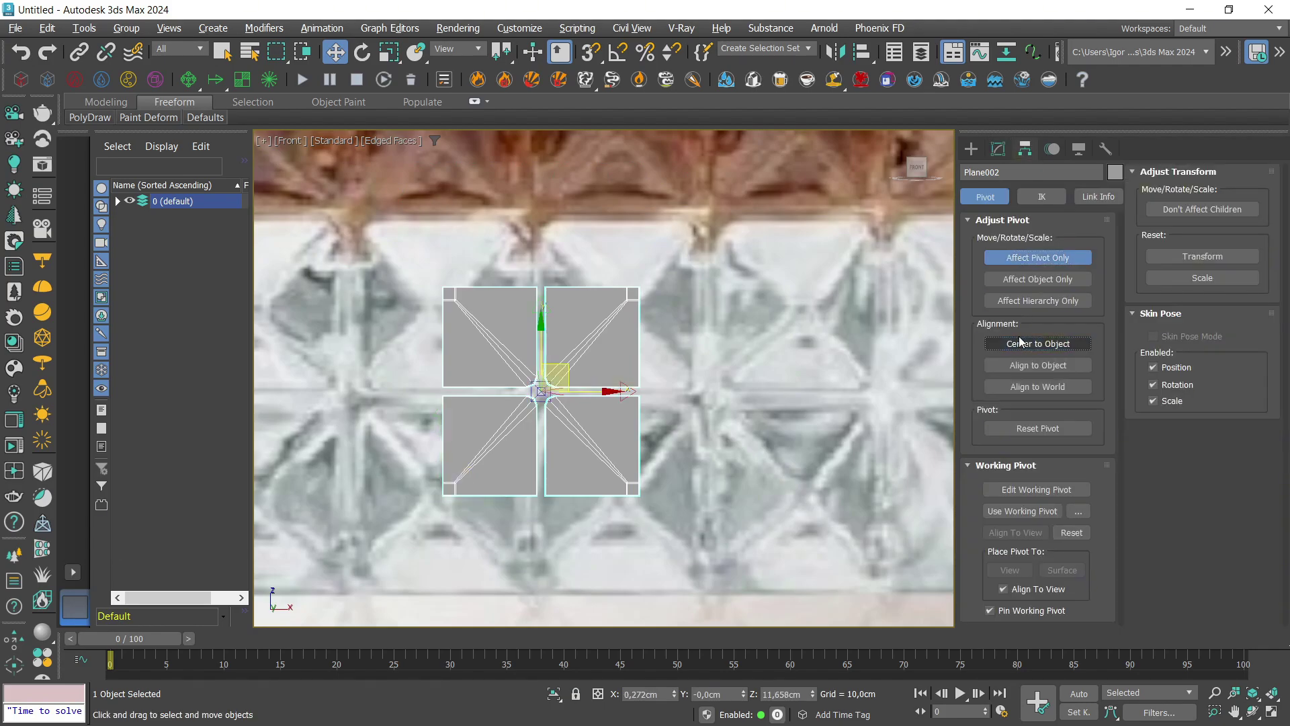
{"action": "left_click", "coordinate": [1026, 261]}
Bridge the facing border edges of the horizontal gap on both sides of the tile's centre.
{"action": "scroll", "coordinate": [541, 390], "scroll_direction": "up", "scroll_amount": 6}
{"action": "key", "text": "2"}
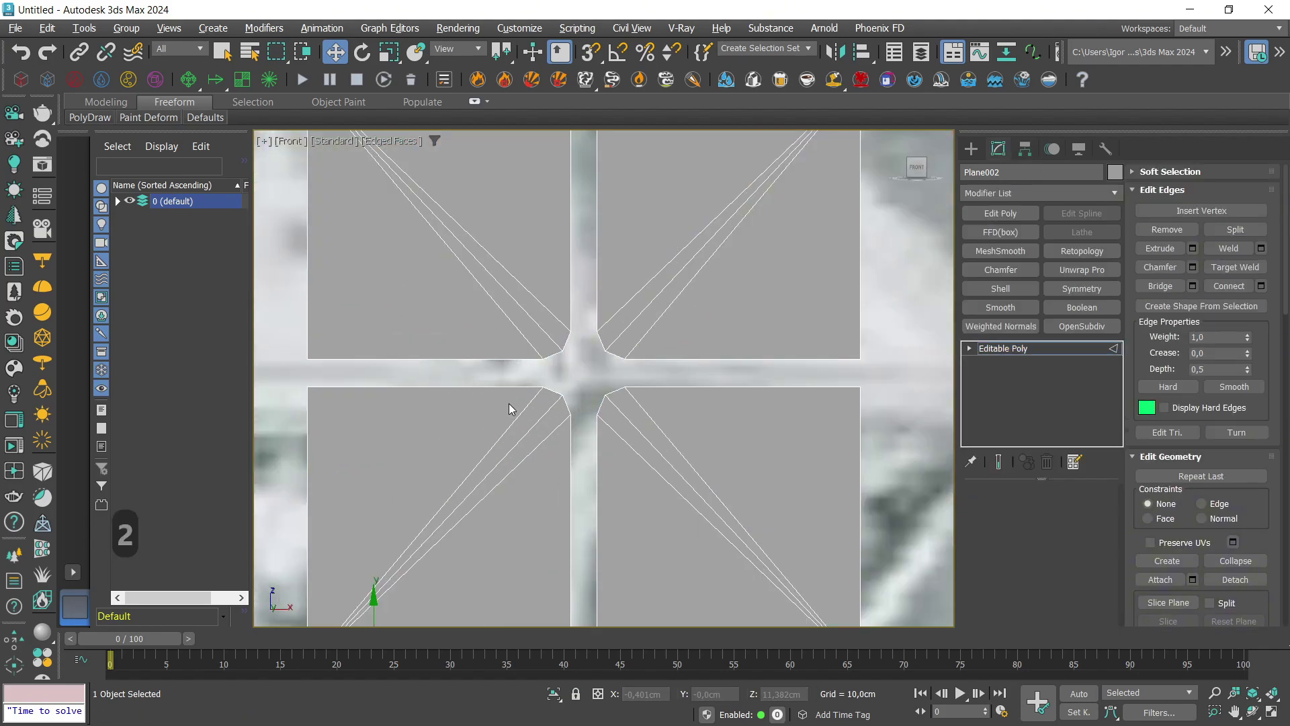
{"action": "key", "text": "ctrl+b"}
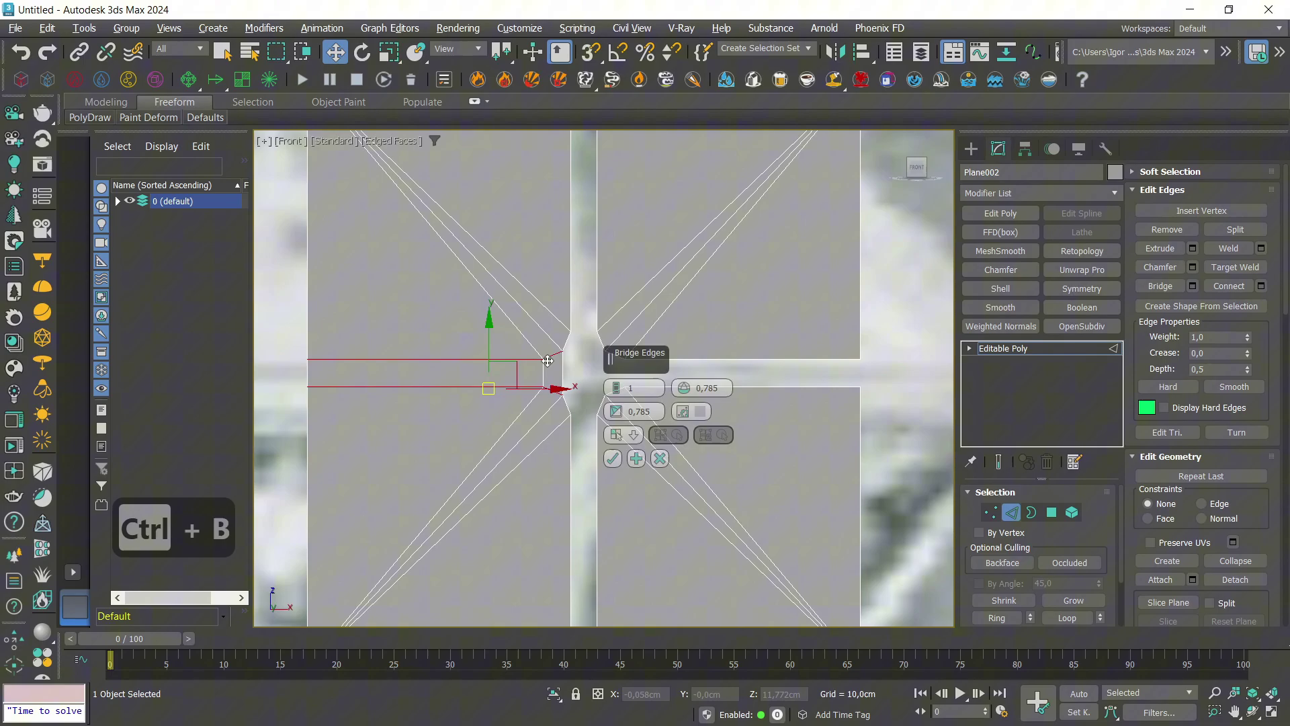
{"action": "key", "text": "Return"}
{"action": "left_click", "coordinate": [616, 389]}
{"action": "left_click", "coordinate": [615, 356], "text": "ctrl"}
{"action": "left_click", "coordinate": [646, 386], "text": "ctrl"}
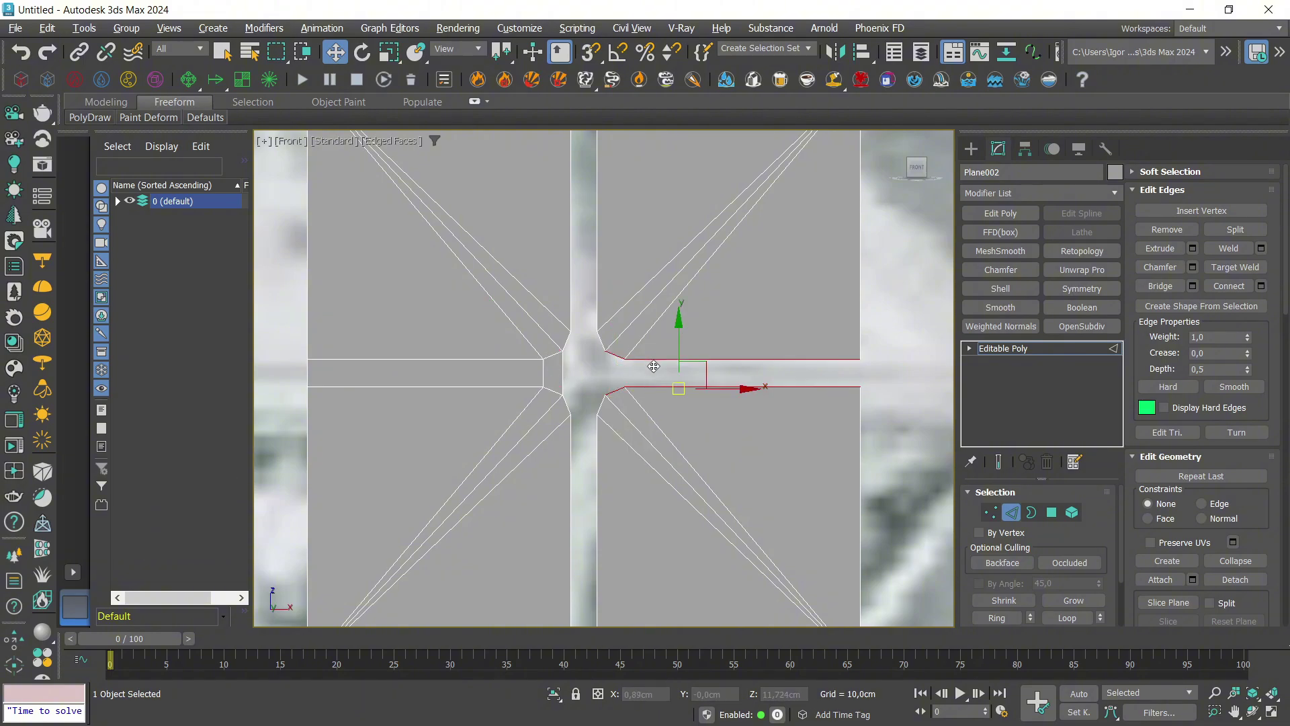
{"action": "key", "text": "ctrl+b"}
{"action": "key", "text": "Return"}
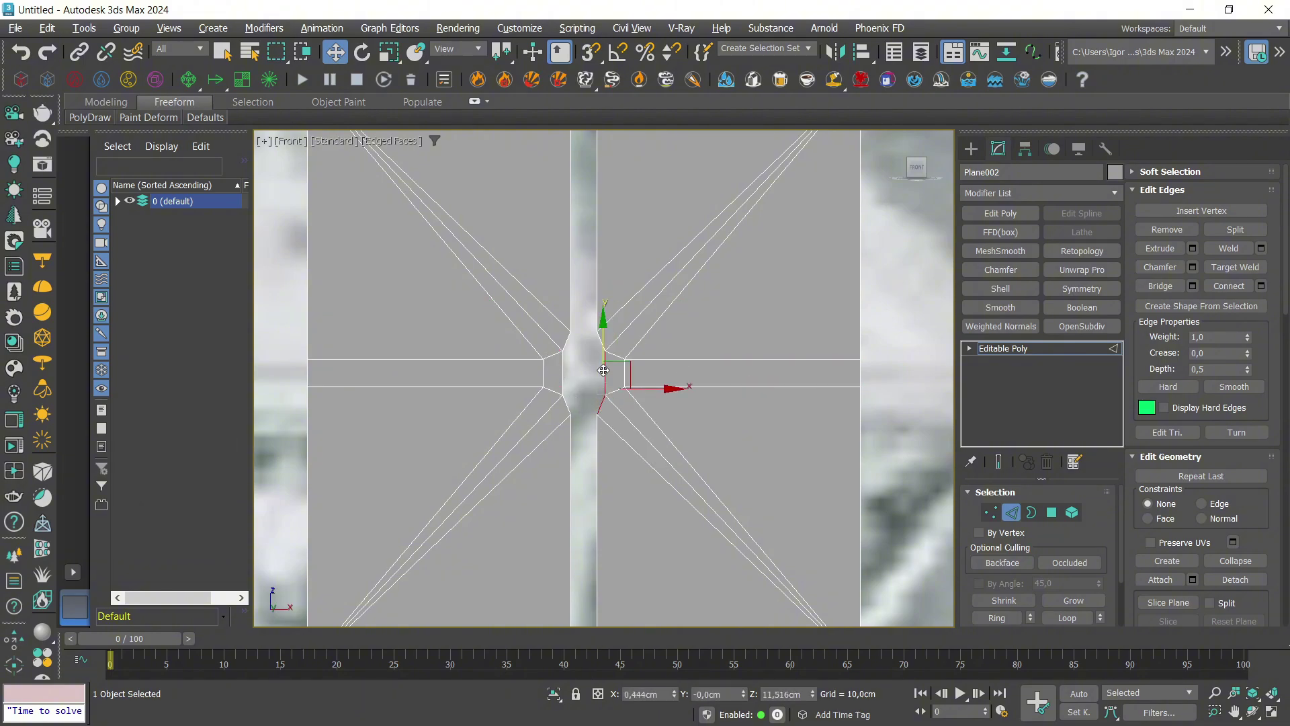
Bridge the facing border edges of the vertical gap below and above the centre, closing the central hole as well.
{"action": "key", "text": "ctrl+b"}
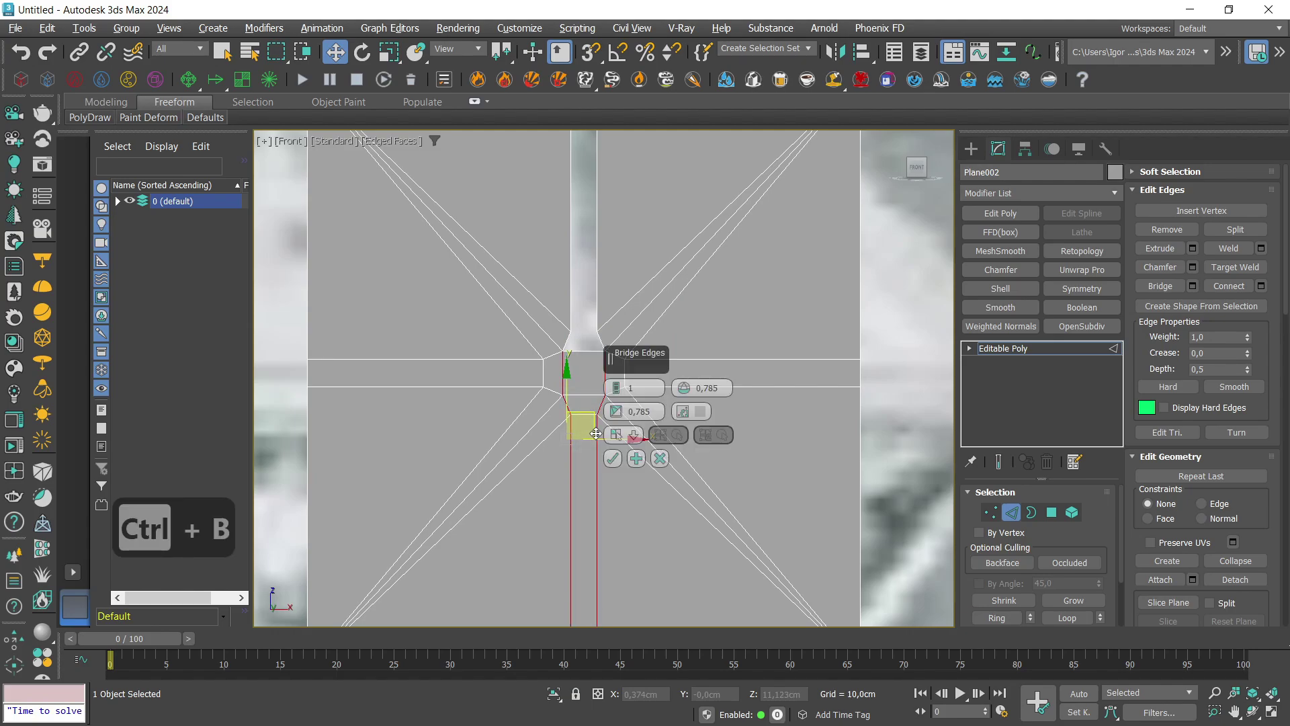
{"action": "key", "text": "Return"}
{"action": "left_click", "coordinate": [573, 336]}
{"action": "key", "text": "ctrl+b"}
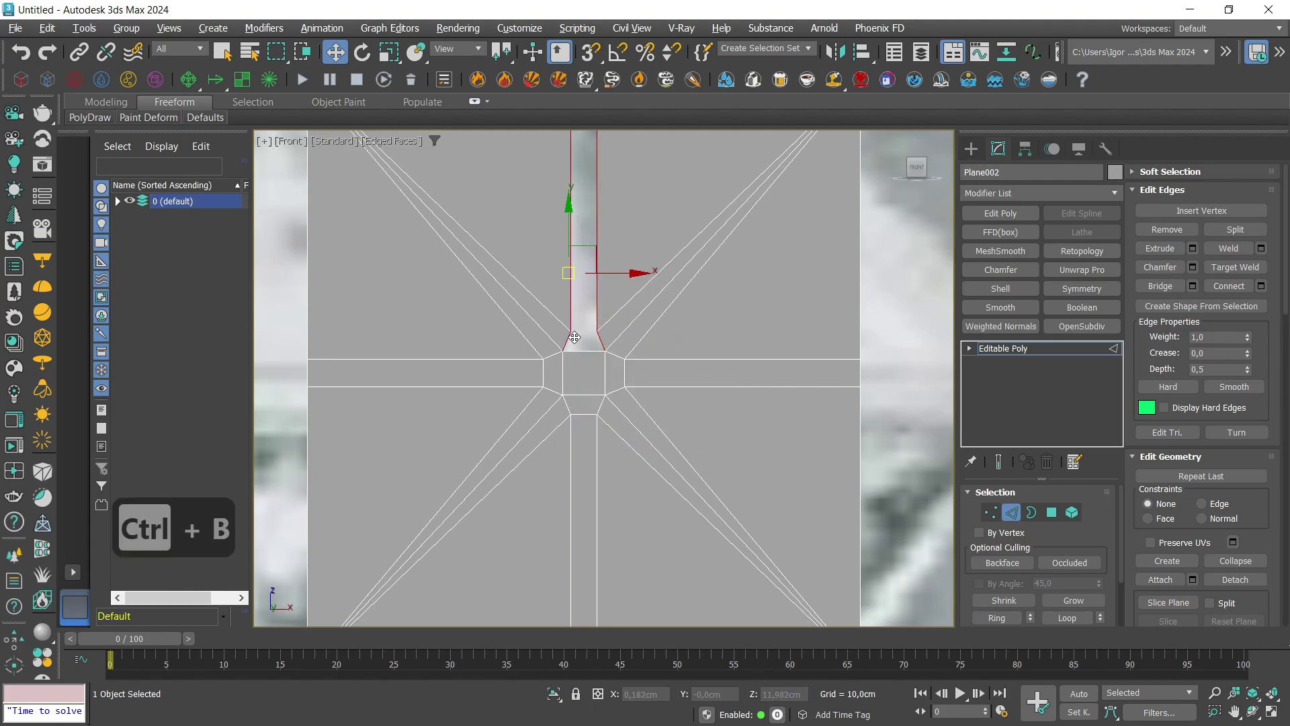
{"action": "key", "text": "Return"}
Connect the edge rings of the bridged strips with one horizontal and one vertical edge line through the tile's centre.
{"action": "scroll", "coordinate": [608, 390], "scroll_direction": "down", "scroll_amount": 2}
{"action": "key", "text": "2"}
{"action": "scroll", "coordinate": [589, 407], "scroll_direction": "up", "scroll_amount": 2}
{"action": "key", "text": "2"}
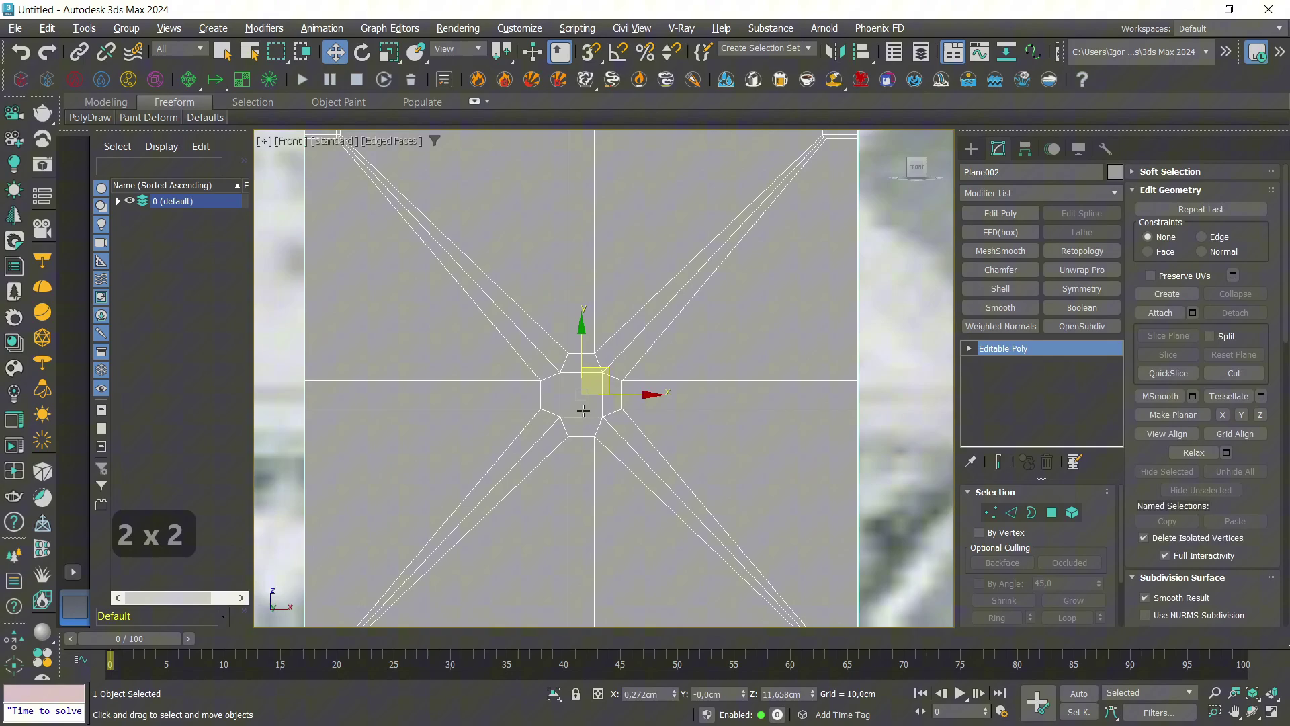
{"action": "left_click", "coordinate": [562, 386]}
{"action": "key", "text": "ctrl+r"}
{"action": "key", "text": "ctrl+c"}
{"action": "key", "text": "Return"}
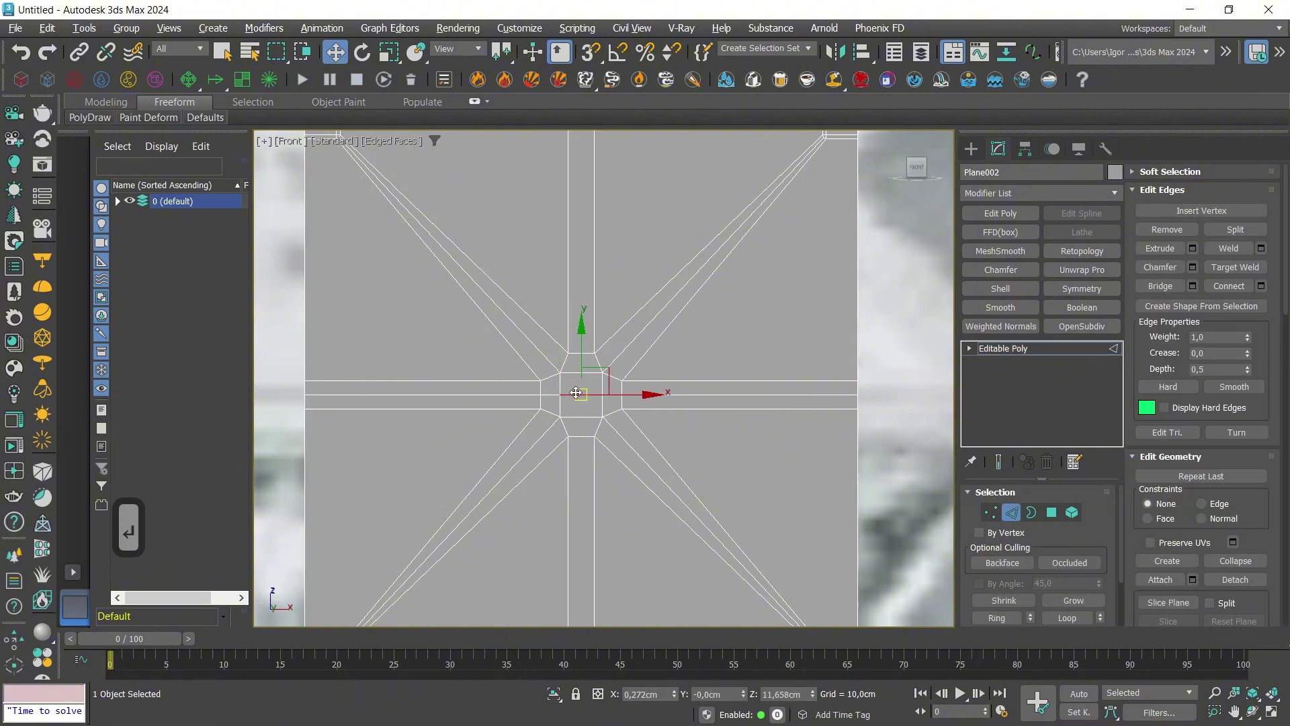
{"action": "left_click", "coordinate": [573, 391]}
{"action": "key", "text": "ctrl+r"}
{"action": "key", "text": "ctrl+c"}
{"action": "key", "text": "Return"}
{"action": "scroll", "coordinate": [577, 392], "scroll_direction": "down", "scroll_amount": 2}
{"action": "key", "text": "2"}
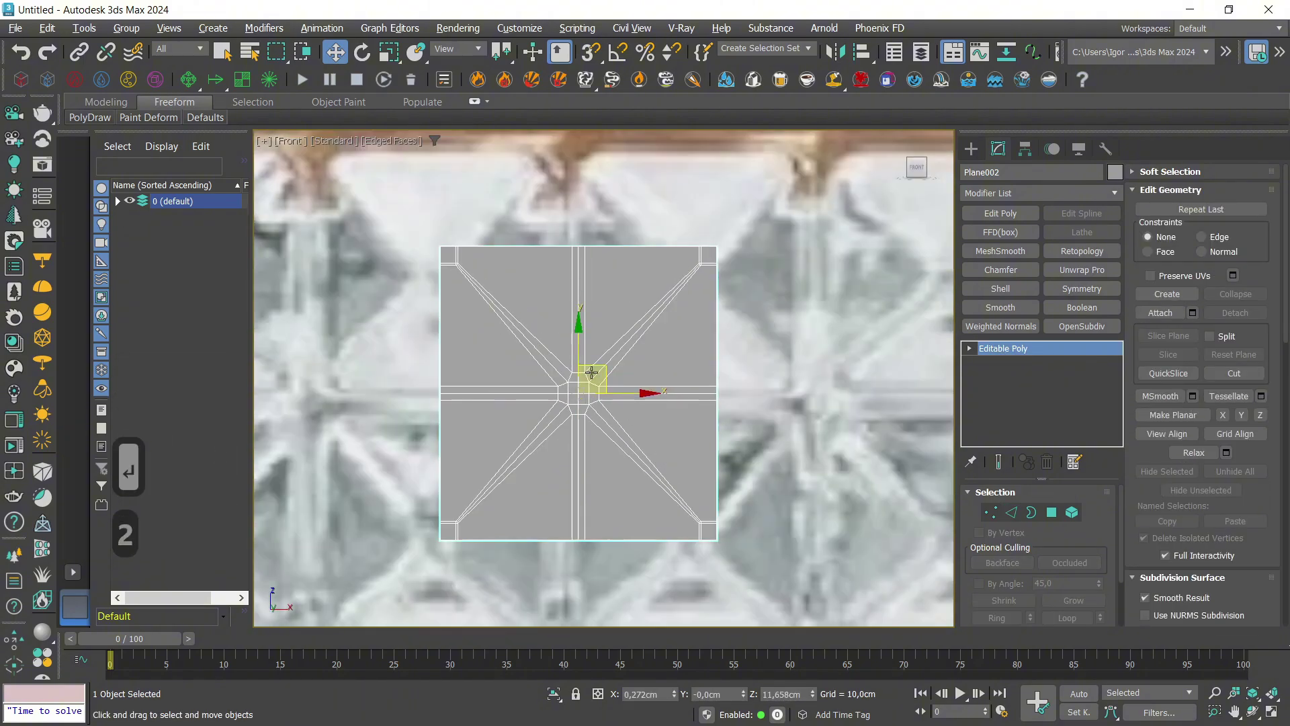
Select the four corner squares of the tile and move them forward along Y to form the stud peaks.
{"action": "key", "text": "F4"}
{"action": "key", "text": "F4"}
{"action": "scroll", "coordinate": [576, 392], "scroll_direction": "down", "scroll_amount": 2}
{"action": "middle_click_drag", "start_coordinate": [579, 383], "coordinate": [583, 401]}
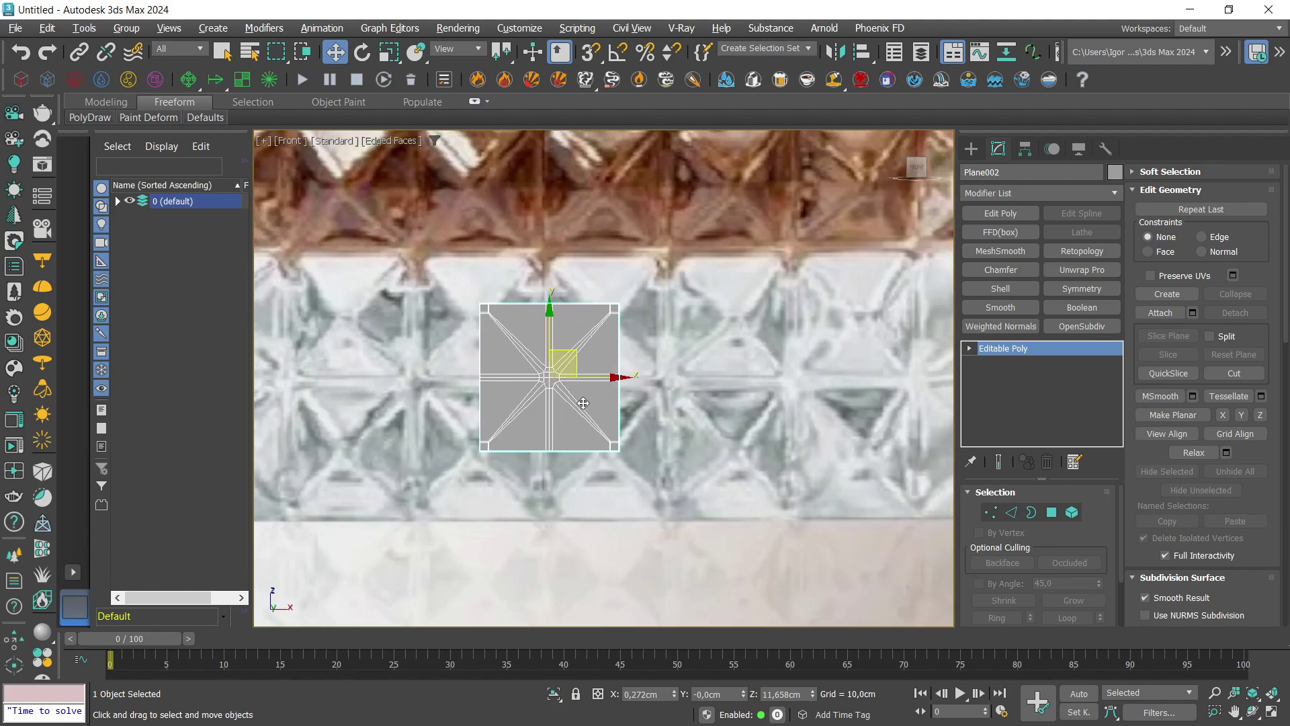
{"action": "key", "text": "alt+x"}
{"action": "key", "text": "4"}
{"action": "key", "text": "F4"}
{"action": "key", "text": "F4"}
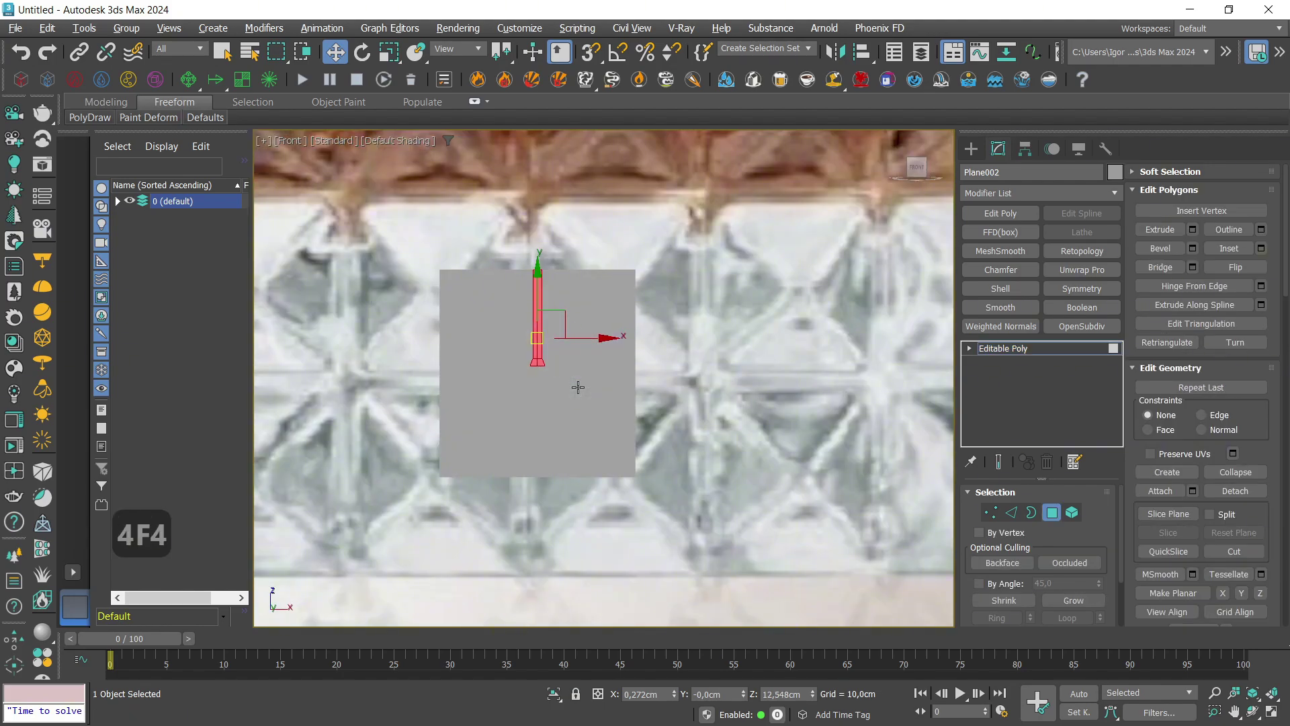
{"action": "scroll", "coordinate": [614, 300], "scroll_direction": "up", "scroll_amount": 4}
{"action": "left_click", "coordinate": [651, 246]}
{"action": "left_click", "coordinate": [285, 247], "text": "ctrl"}
{"action": "middle_click_drag", "start_coordinate": [346, 485], "coordinate": [403, 312]}
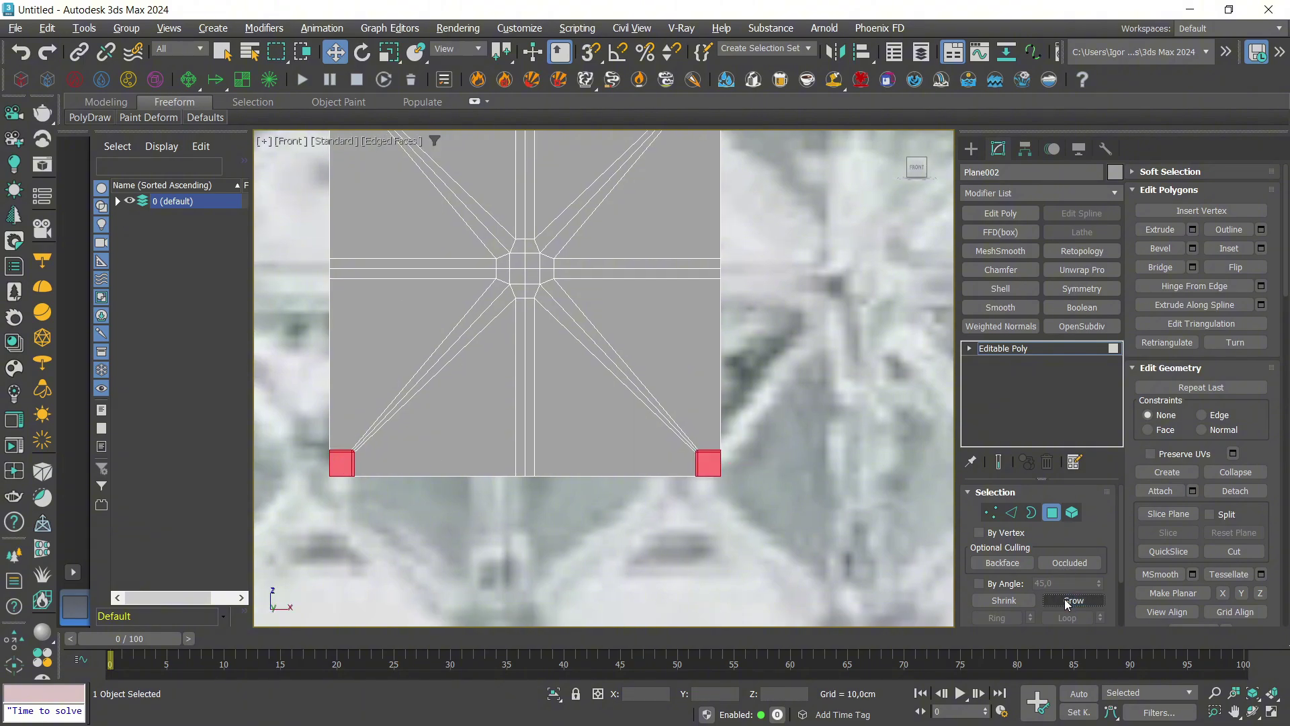
{"action": "middle_click_drag", "start_coordinate": [682, 485], "coordinate": [547, 332], "text": "alt"}
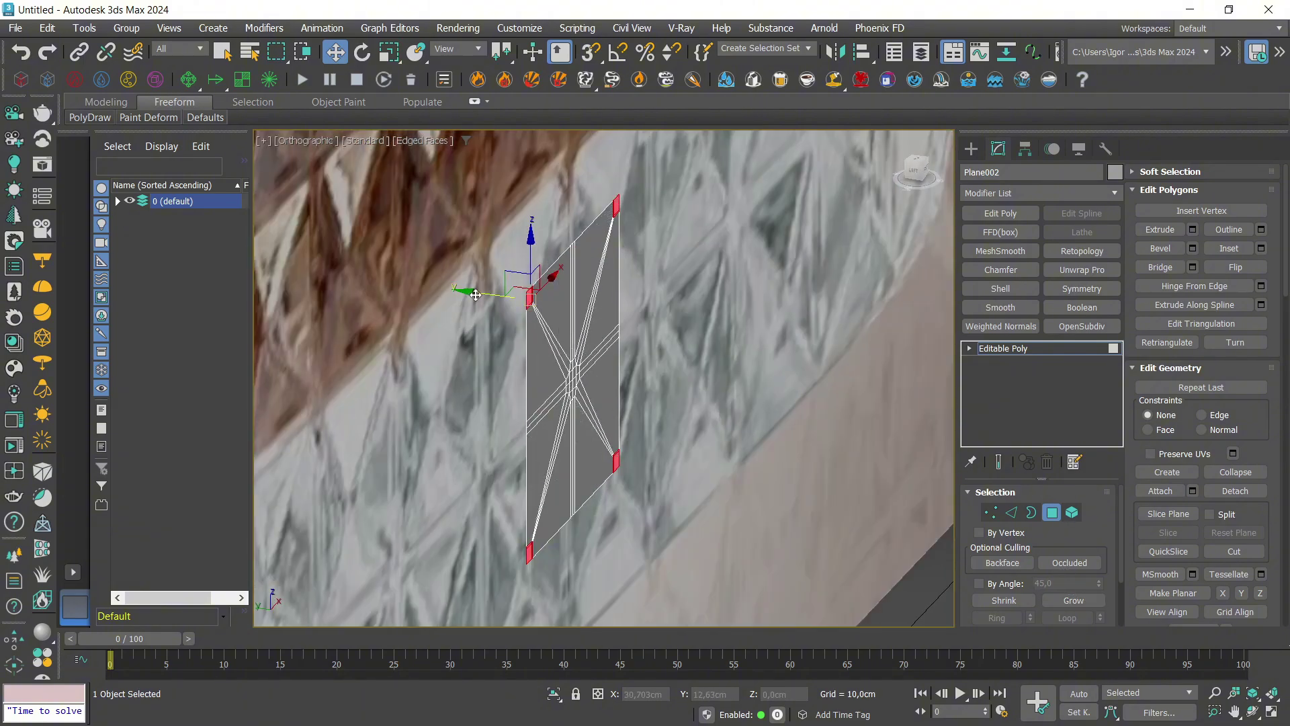
{"action": "middle_click_drag", "start_coordinate": [475, 295], "coordinate": [784, 471], "text": "alt"}
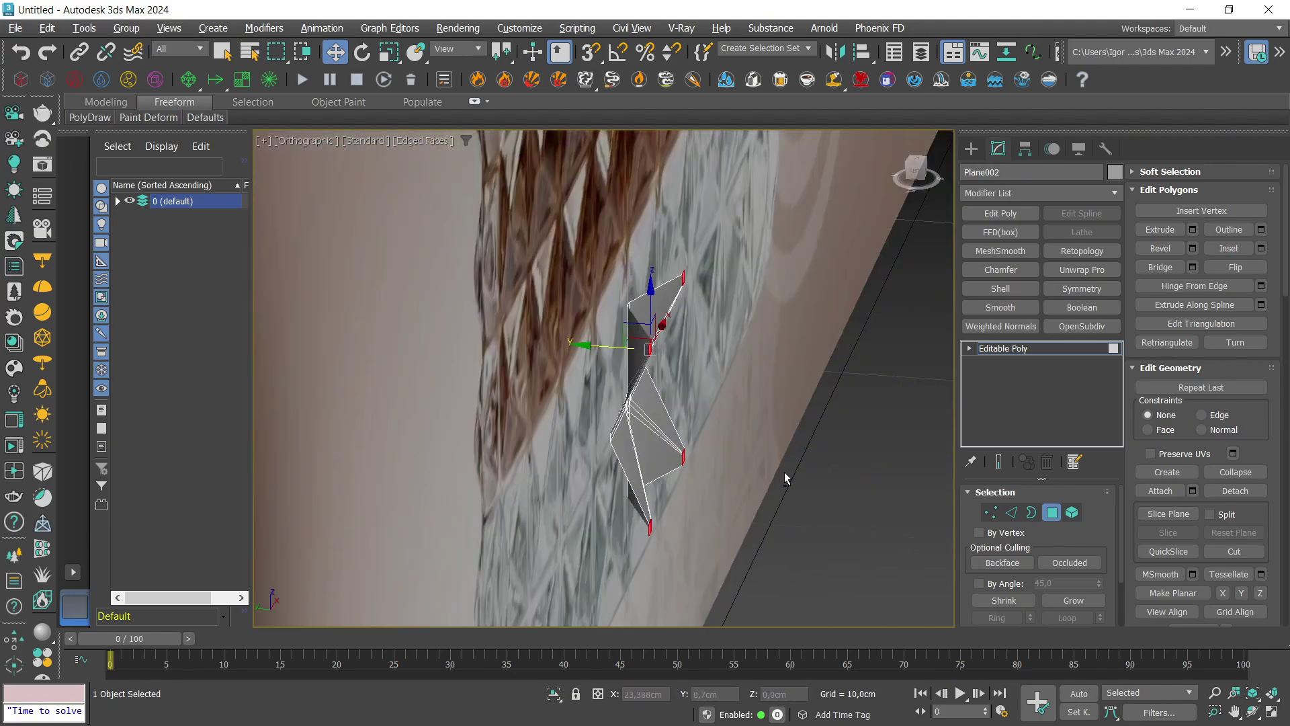
{"action": "key", "text": "f"}
{"action": "key", "text": "z"}
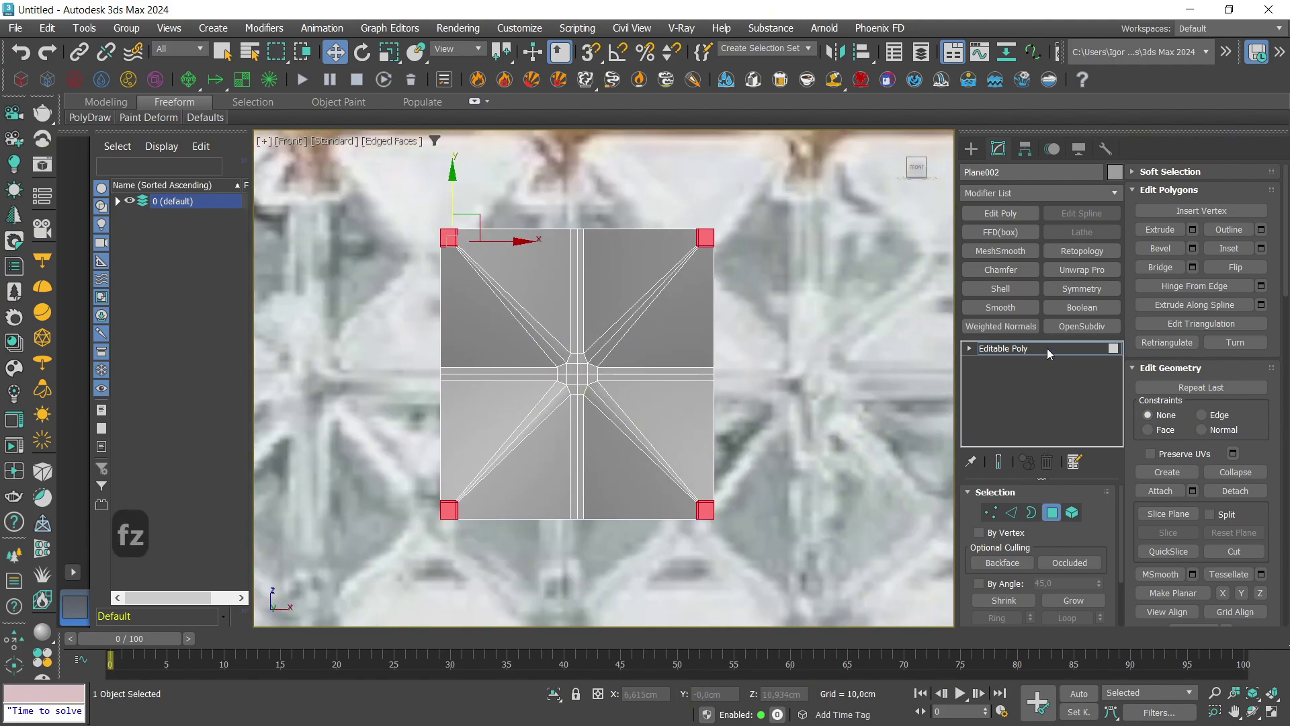
{"action": "left_click", "coordinate": [1048, 348]}
Add an Array modifier to the tile and set its X count to 22.
{"action": "scroll", "coordinate": [638, 454], "scroll_direction": "down", "scroll_amount": 8}
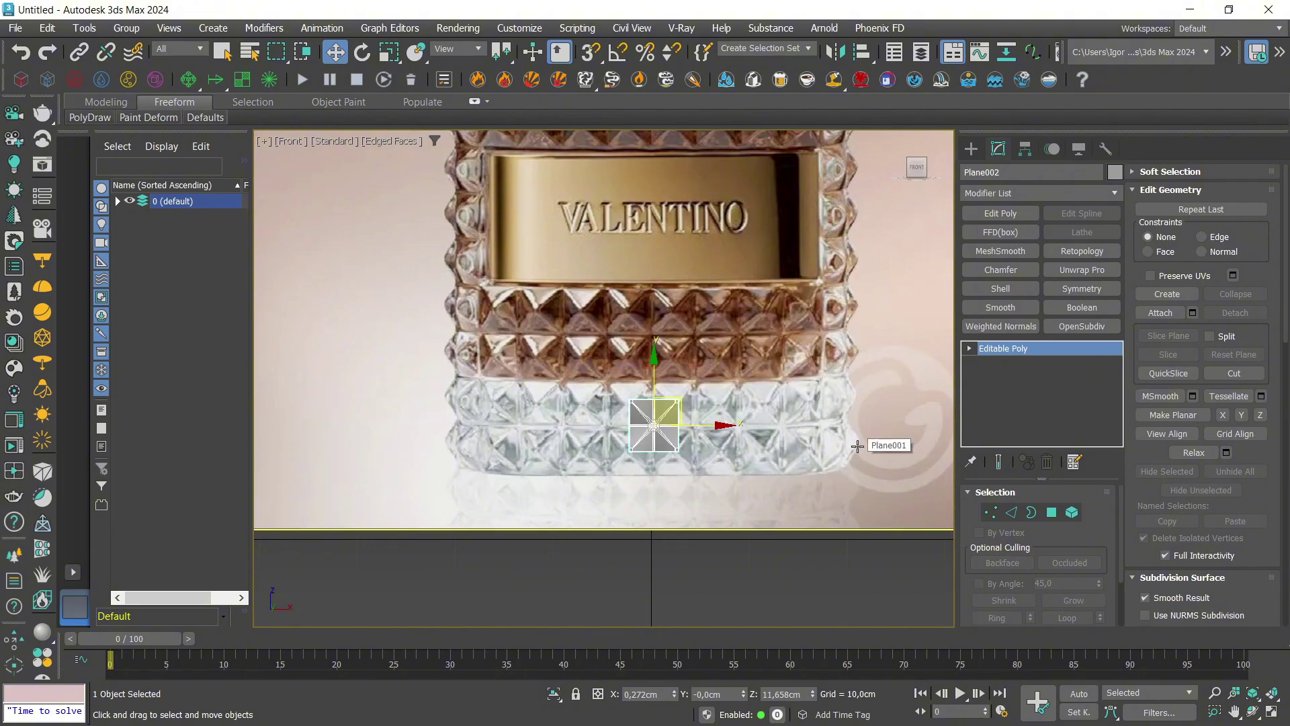
{"action": "left_click", "coordinate": [1006, 193]}
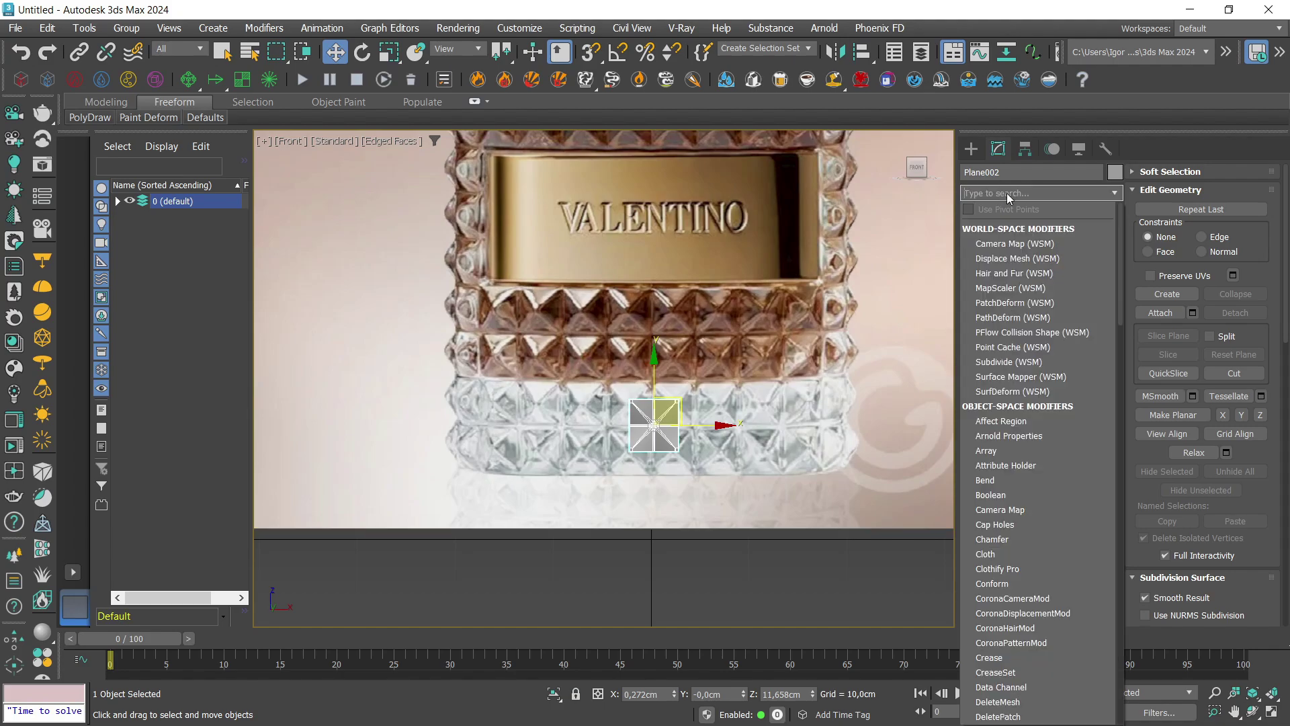
{"action": "type", "text": "ar"}
{"action": "key", "text": "Return"}
{"action": "middle_click_drag", "start_coordinate": [795, 507], "coordinate": [649, 479]}
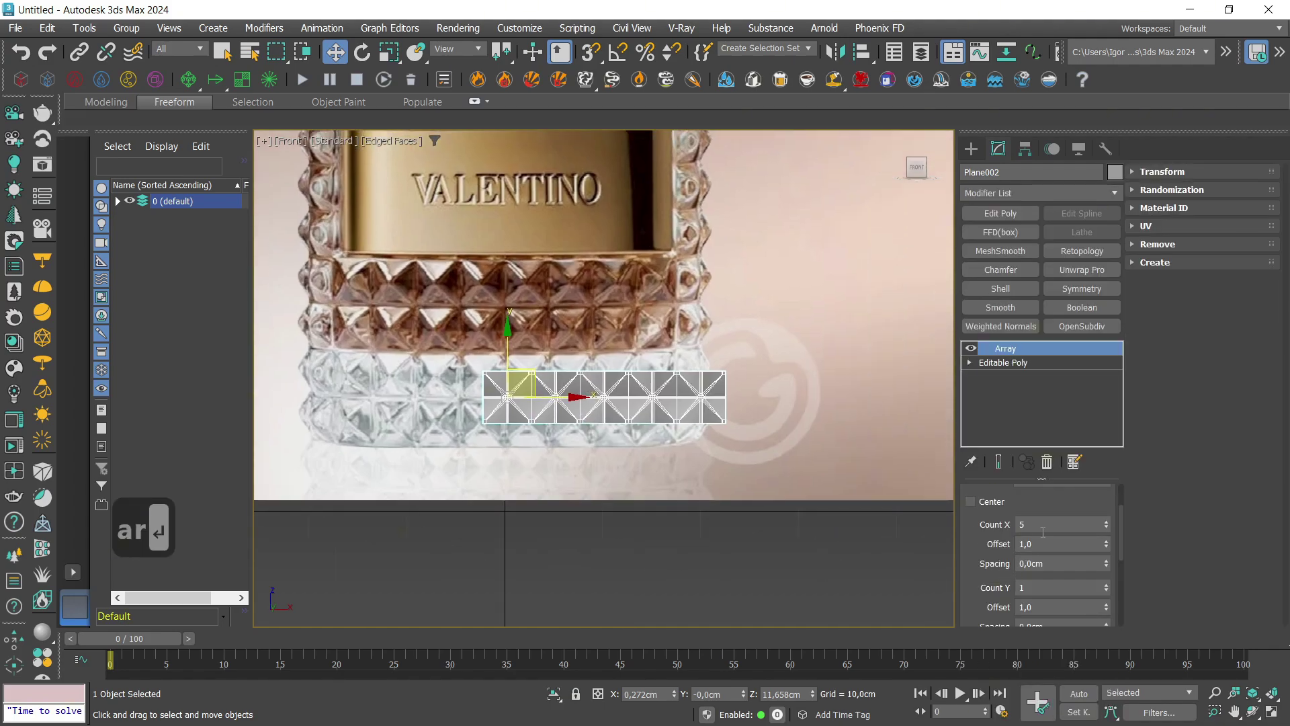
{"action": "left_click", "coordinate": [1045, 526]}
{"action": "key", "text": "BackSpace"}
{"action": "type", "text": "22"}
{"action": "key", "text": "Return"}
{"action": "middle_click_drag", "start_coordinate": [556, 416], "coordinate": [556, 487]}
{"action": "scroll", "coordinate": [556, 486], "scroll_direction": "down", "scroll_amount": 5}
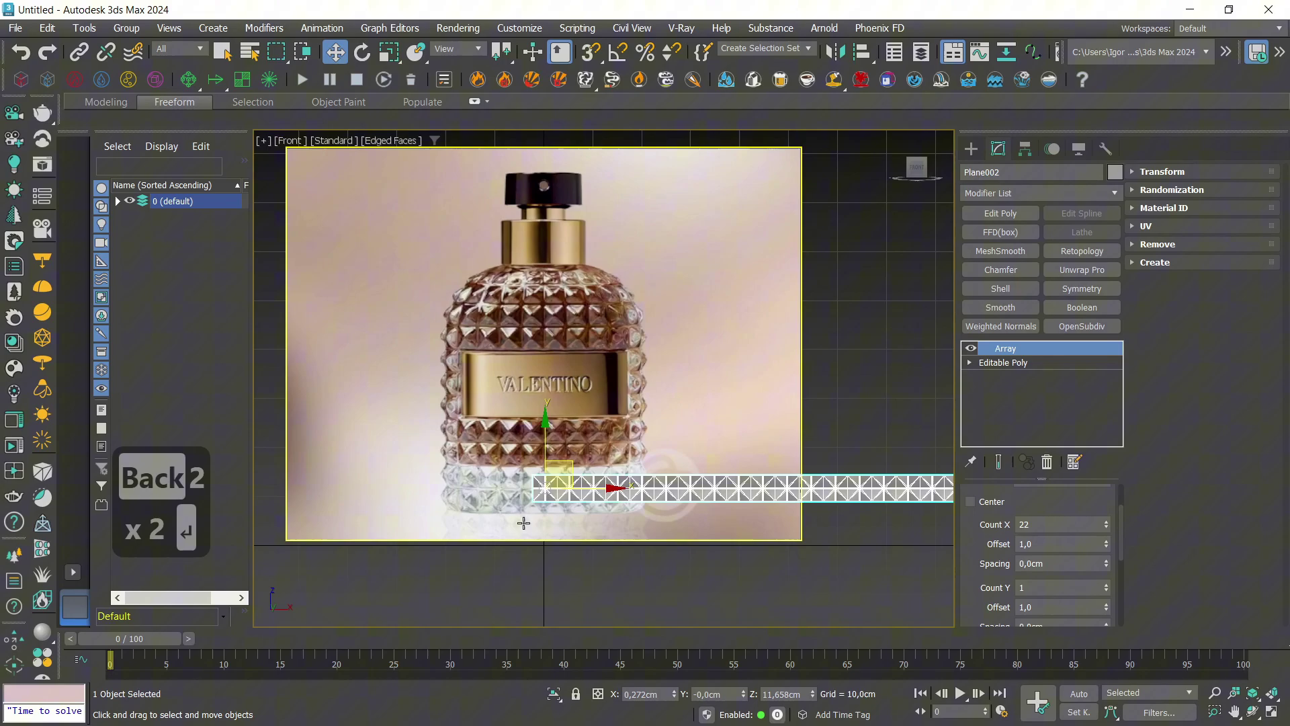
Set the Array's Y count to 12 and scale the tile sheet uniformly towards the size of the bottle's studs.
{"action": "scroll", "coordinate": [415, 493], "scroll_direction": "up", "scroll_amount": 4}
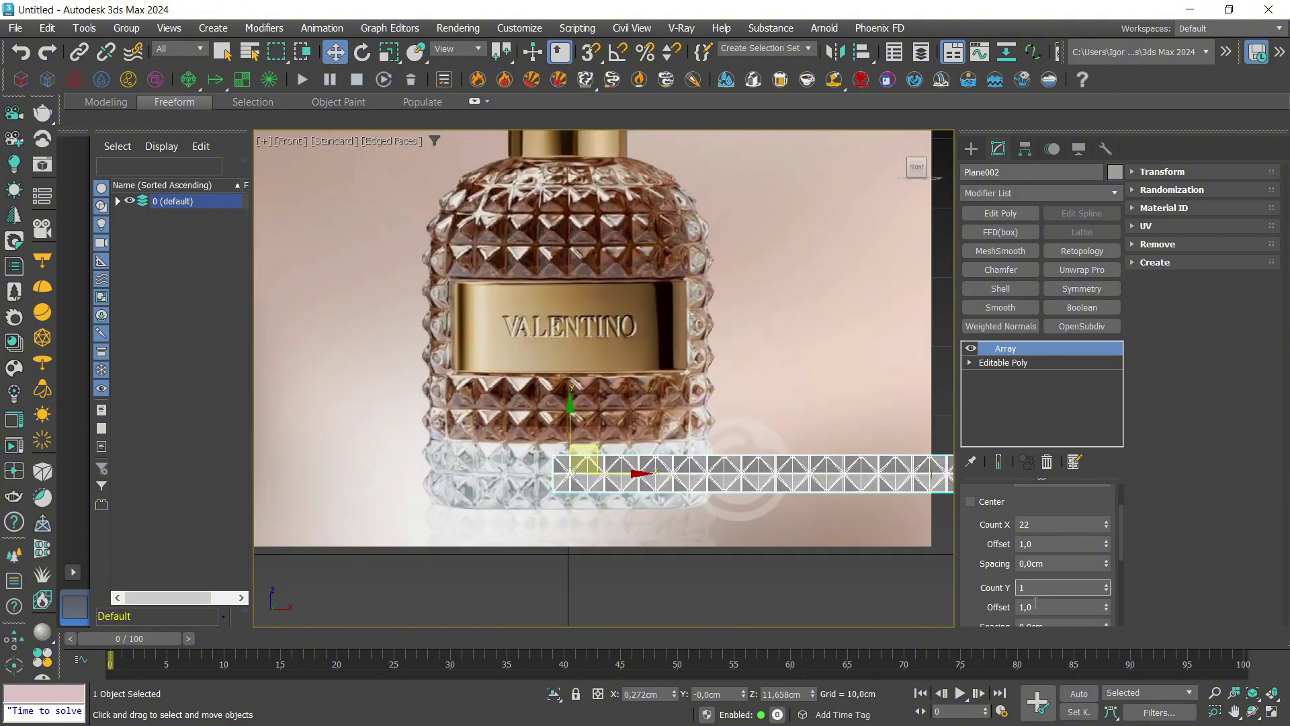
{"action": "type", "text": "2"}
{"action": "key", "text": "Return"}
{"action": "scroll", "coordinate": [520, 505], "scroll_direction": "down", "scroll_amount": 3}
{"action": "scroll", "coordinate": [519, 505], "scroll_direction": "down", "scroll_amount": 1}
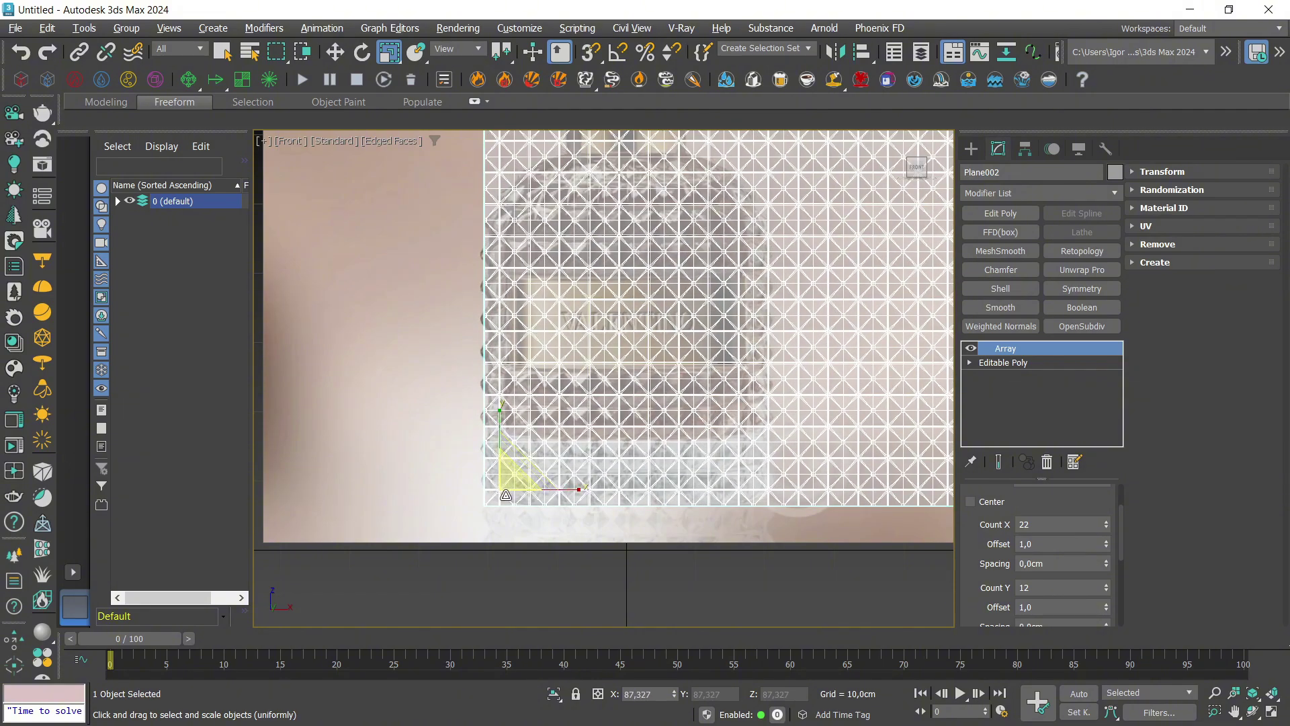
Align the tile sheet with the lower-left part of the reference bottle and collapse it to an Editable Poly.
{"action": "key", "text": "w"}
{"action": "left_click", "coordinate": [731, 576]}
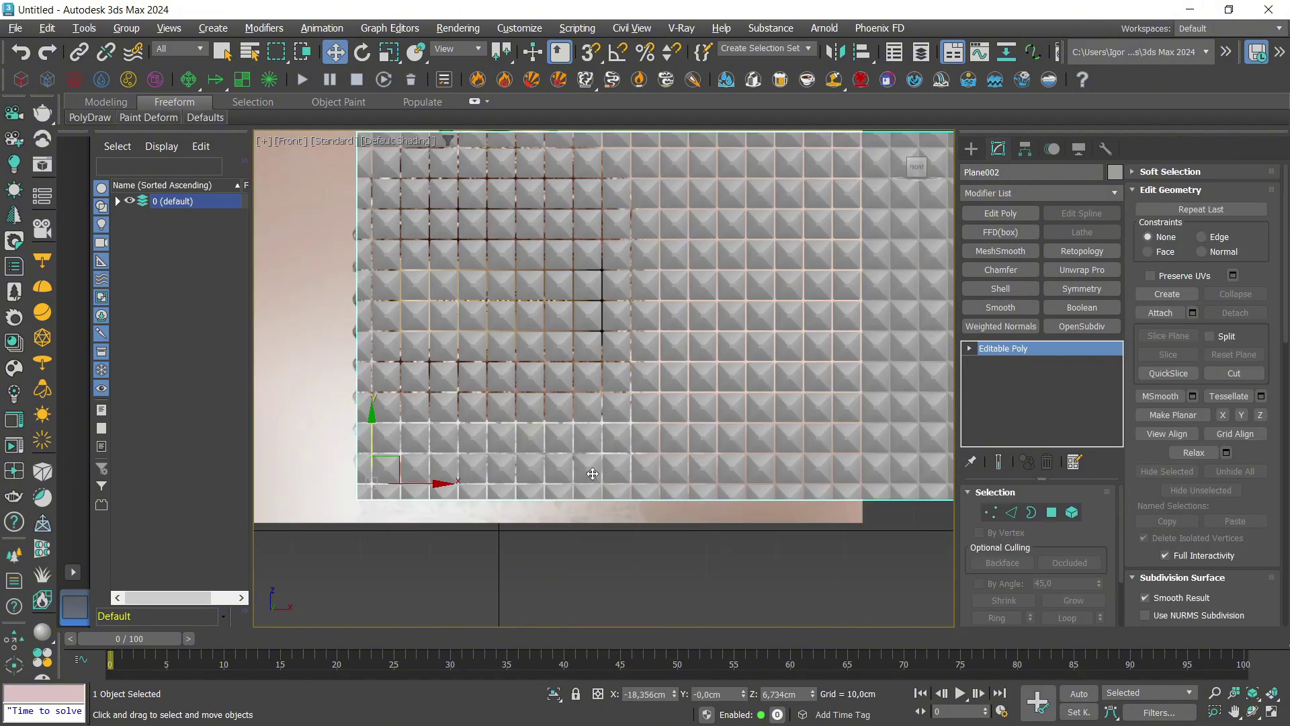
{"action": "key", "text": "F4"}
{"action": "key", "text": "F4"}
{"action": "scroll", "coordinate": [369, 504], "scroll_direction": "up", "scroll_amount": 3}
{"action": "key", "text": "F4"}
{"action": "middle_click_drag", "start_coordinate": [473, 438], "coordinate": [469, 460]}
Weld all vertices of the collapsed sheet with a threshold of 0.001.
{"action": "key", "text": "1"}
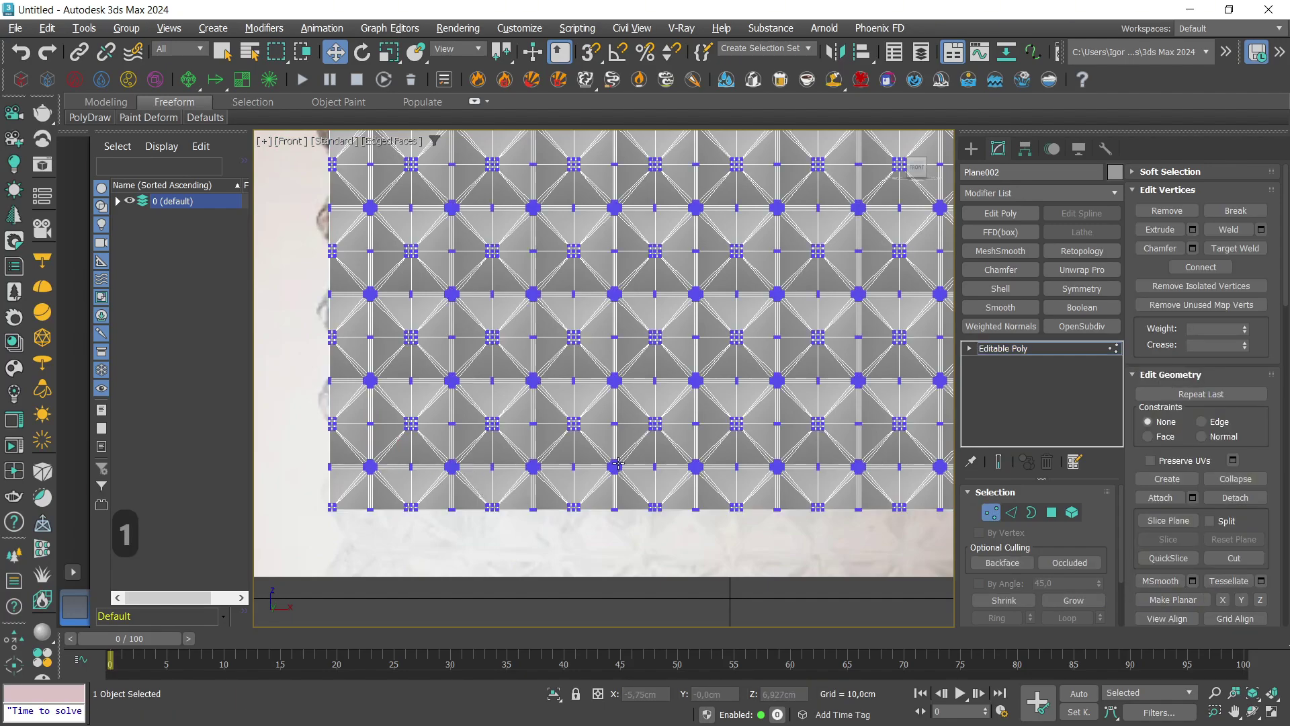
{"action": "scroll", "coordinate": [619, 480], "scroll_direction": "up", "scroll_amount": 5}
{"action": "key", "text": "ctrl+a"}
{"action": "left_click", "coordinate": [1262, 230]}
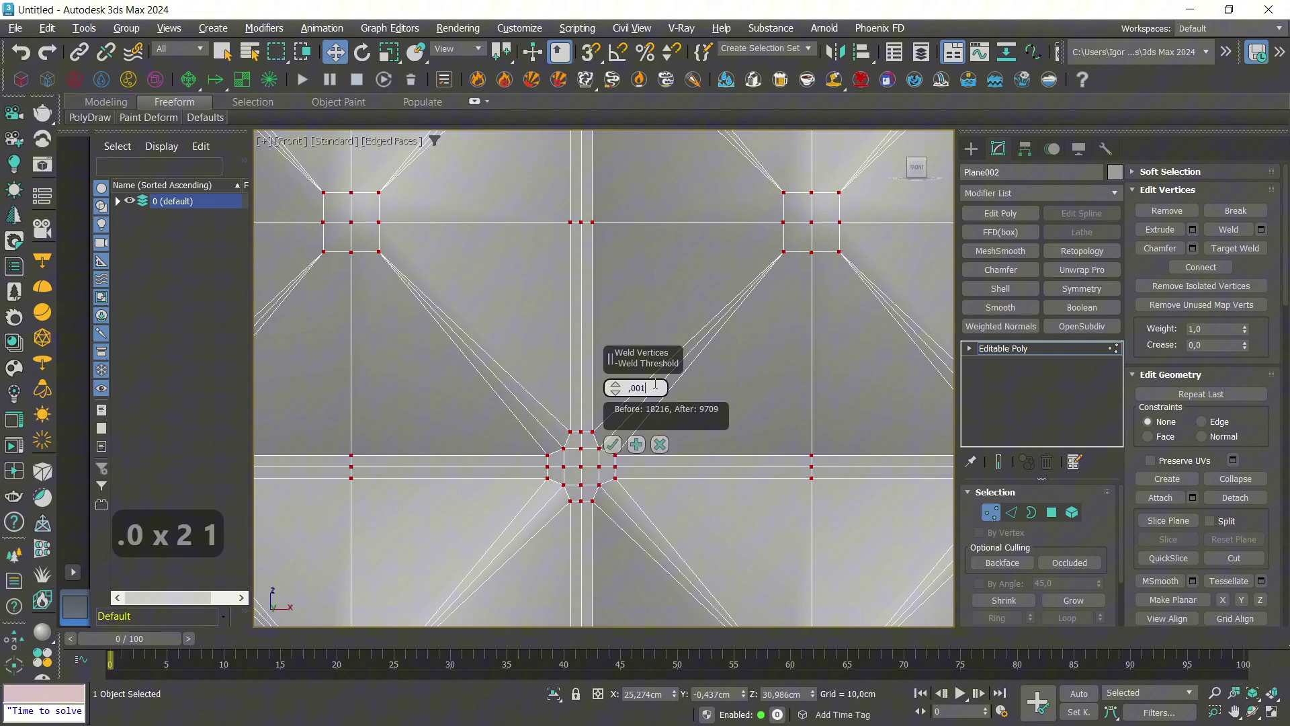
{"action": "key", "text": "Return"}
{"action": "left_click", "coordinate": [612, 444]}
{"action": "scroll", "coordinate": [579, 449], "scroll_direction": "down", "scroll_amount": 5}
{"action": "key", "text": "1"}
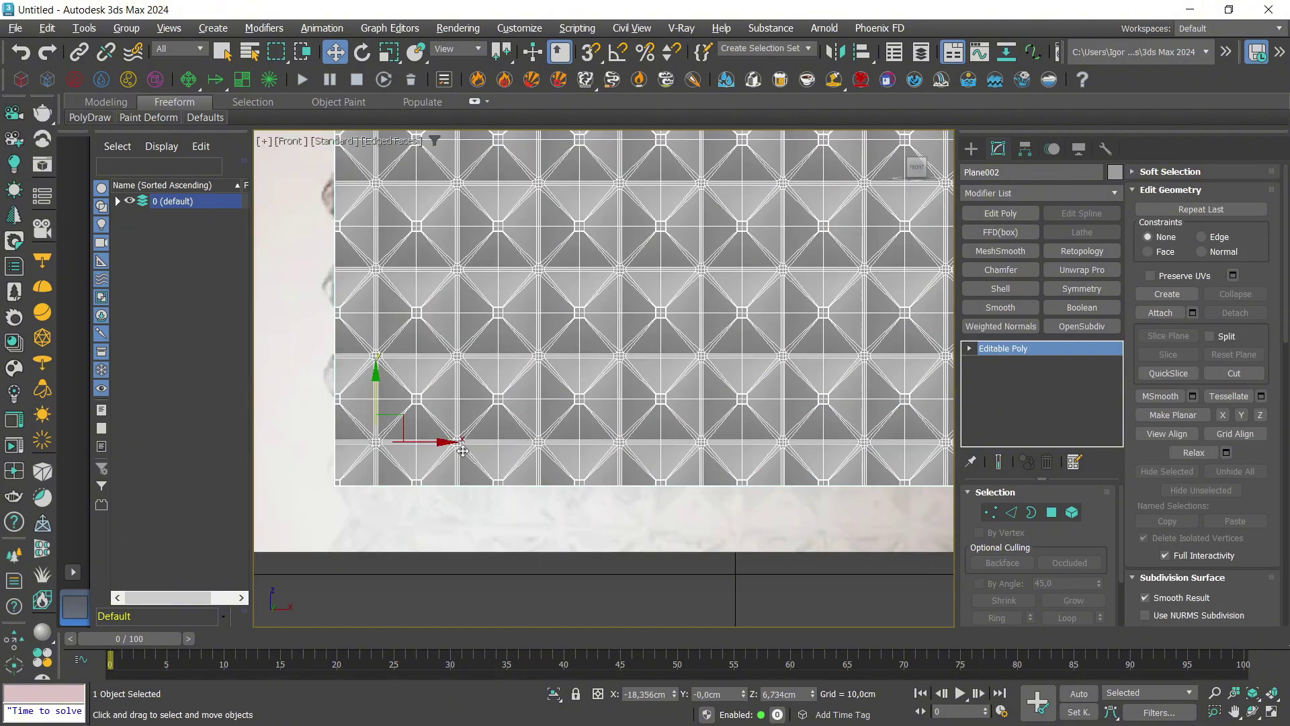
Delete the full-width loop of narrow polygons in the lowest horizontal groove of the sheet.
{"action": "key", "text": "4"}
{"action": "scroll", "coordinate": [359, 447], "scroll_direction": "up", "scroll_amount": 7}
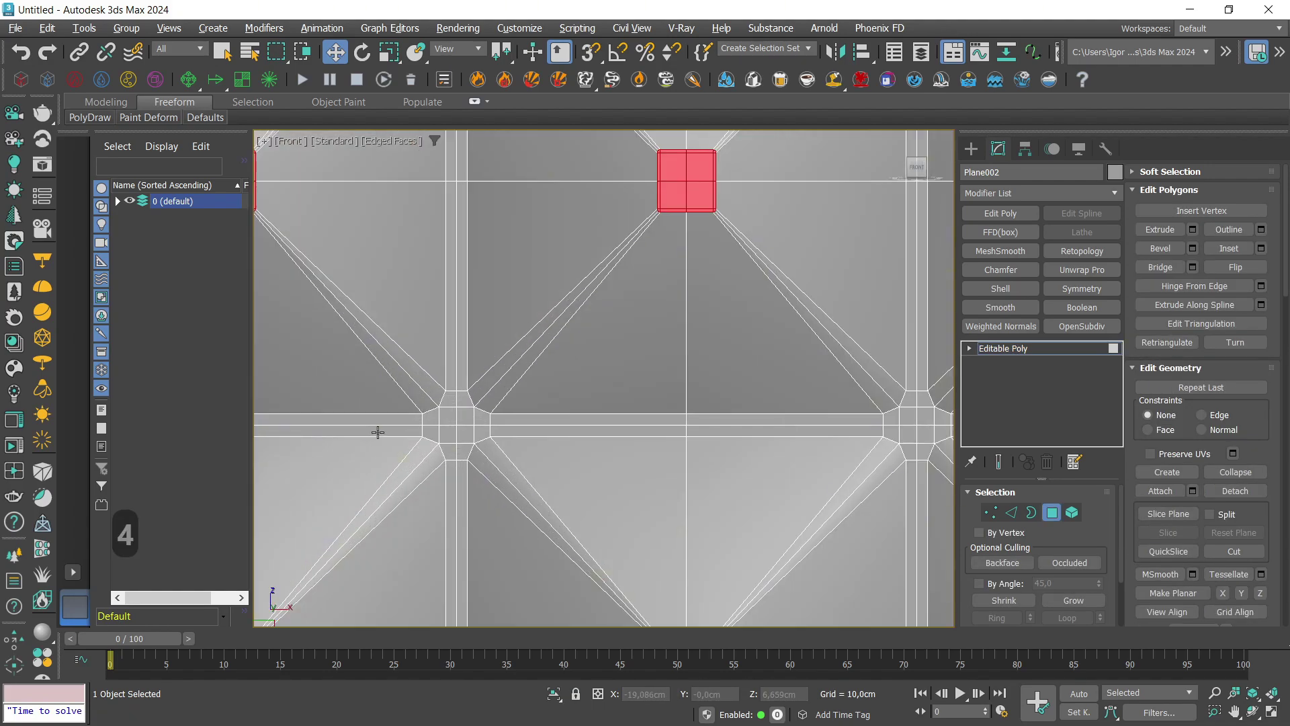
{"action": "left_click", "coordinate": [377, 432]}
{"action": "left_click", "coordinate": [432, 434], "text": "shift"}
{"action": "scroll", "coordinate": [432, 433], "scroll_direction": "down", "scroll_amount": 6}
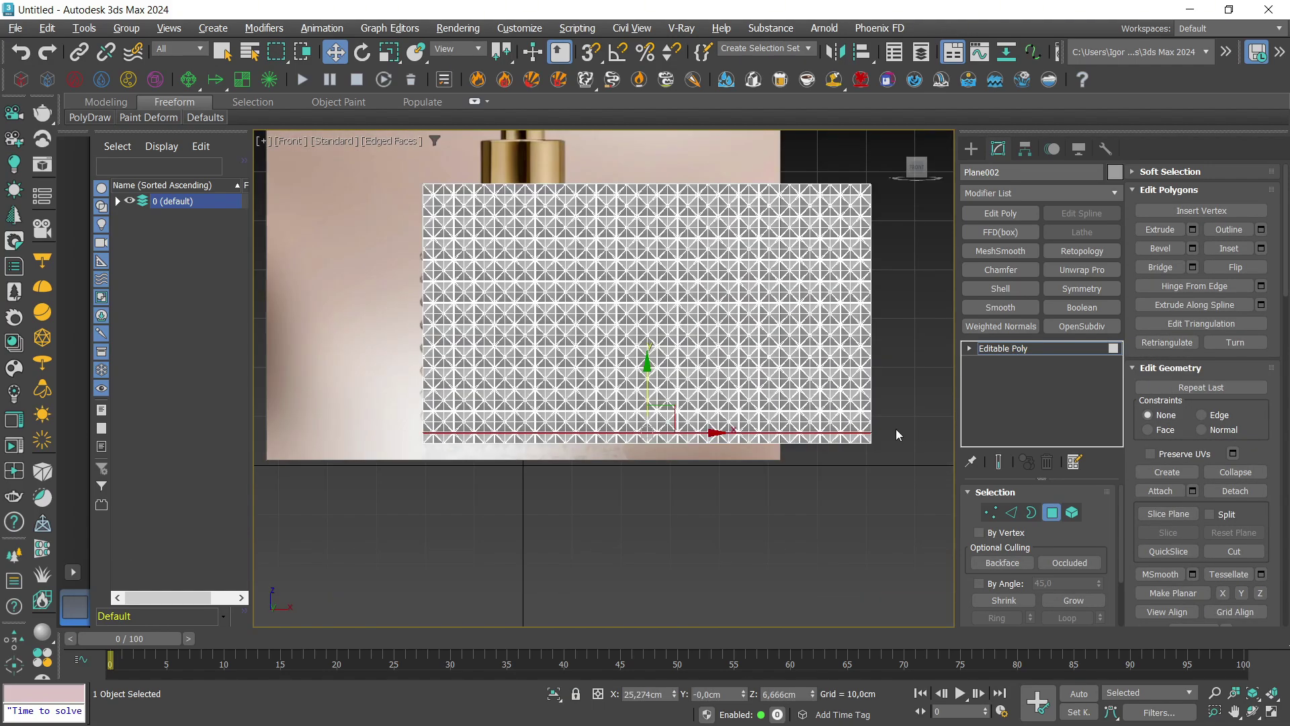
{"action": "scroll", "coordinate": [896, 434], "scroll_direction": "up", "scroll_amount": 6}
{"action": "scroll", "coordinate": [856, 453], "scroll_direction": "down", "scroll_amount": 5}
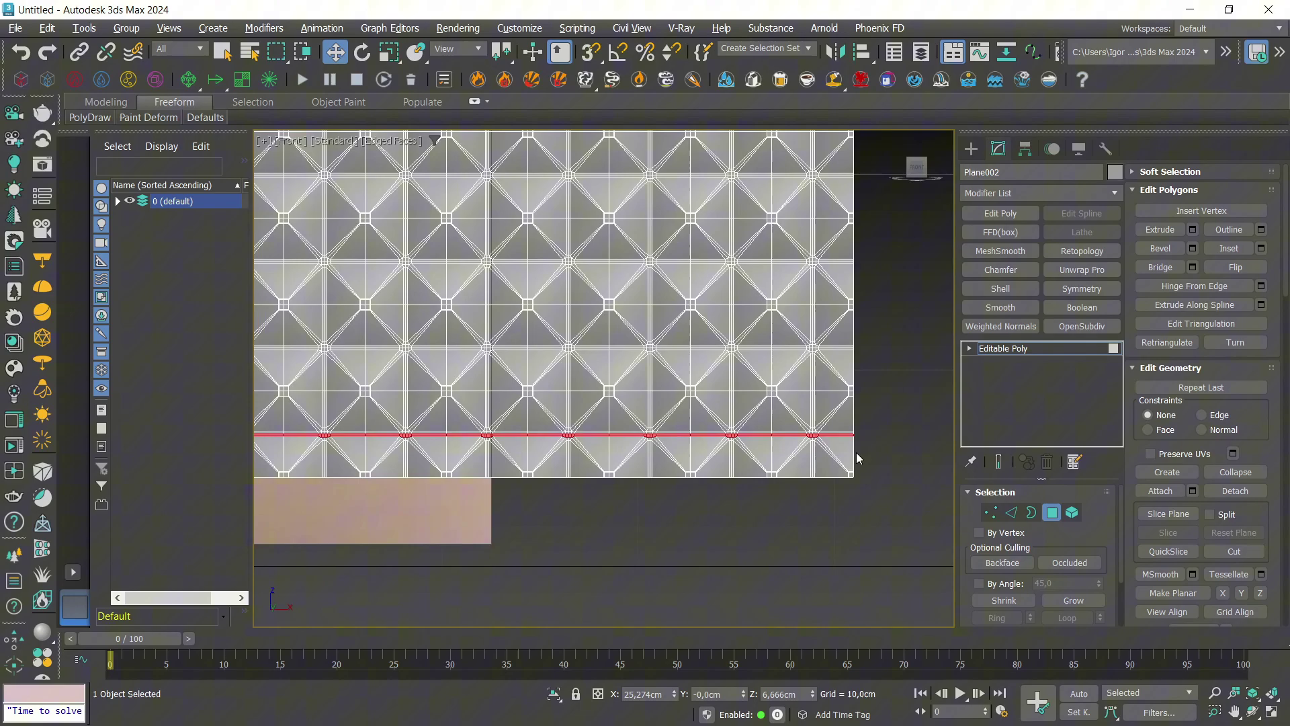
{"action": "key", "text": "Delete"}
Delete the full-width loop of narrow polygons in the uppermost horizontal groove of the sheet.
{"action": "mouse_move", "coordinate": [855, 452]}
{"action": "middle_mouse_down"}
{"action": "mouse_move", "coordinate": [842, 348]}
{"action": "mouse_move", "coordinate": [843, 467]}
{"action": "middle_mouse_up"}
{"action": "middle_click_drag", "start_coordinate": [848, 266], "coordinate": [839, 447]}
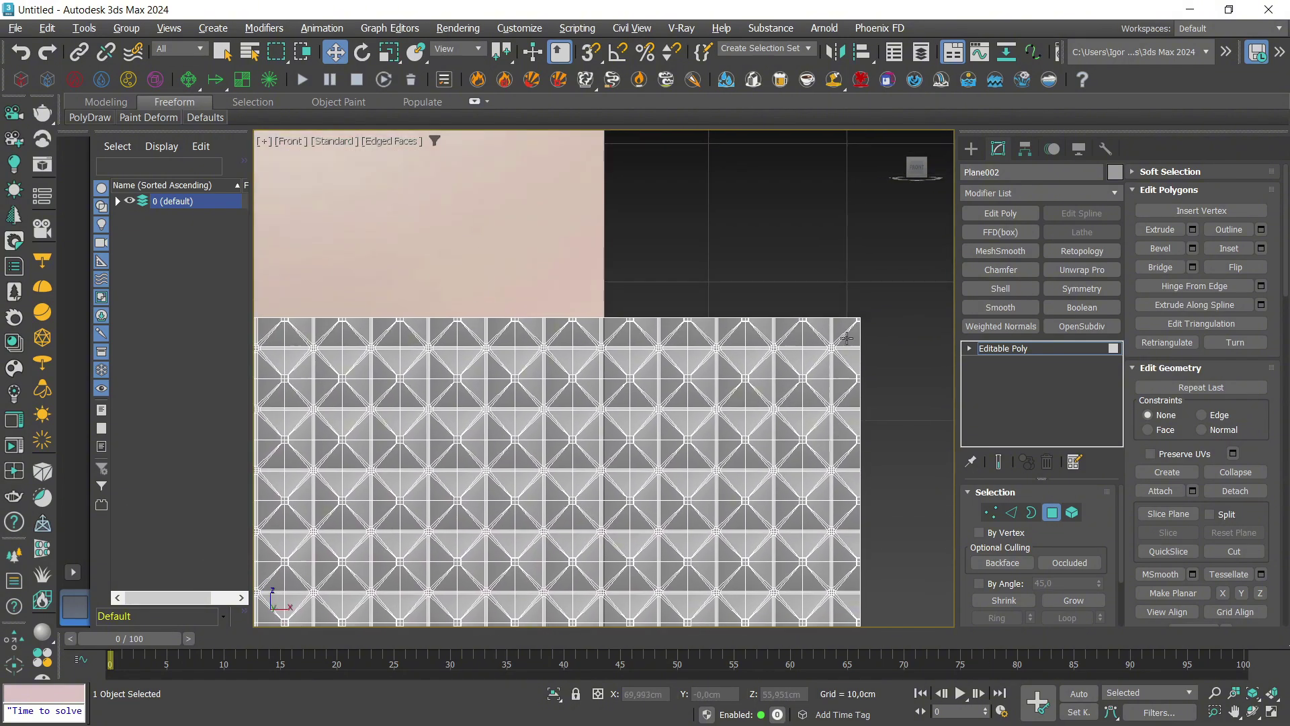
{"action": "scroll", "coordinate": [845, 344], "scroll_direction": "up", "scroll_amount": 6}
{"action": "left_click", "coordinate": [817, 378]}
{"action": "left_click", "coordinate": [764, 381], "text": "shift"}
{"action": "scroll", "coordinate": [765, 381], "scroll_direction": "down", "scroll_amount": 2}
{"action": "scroll", "coordinate": [765, 381], "scroll_direction": "down", "scroll_amount": 2}
{"action": "key", "text": "Delete"}
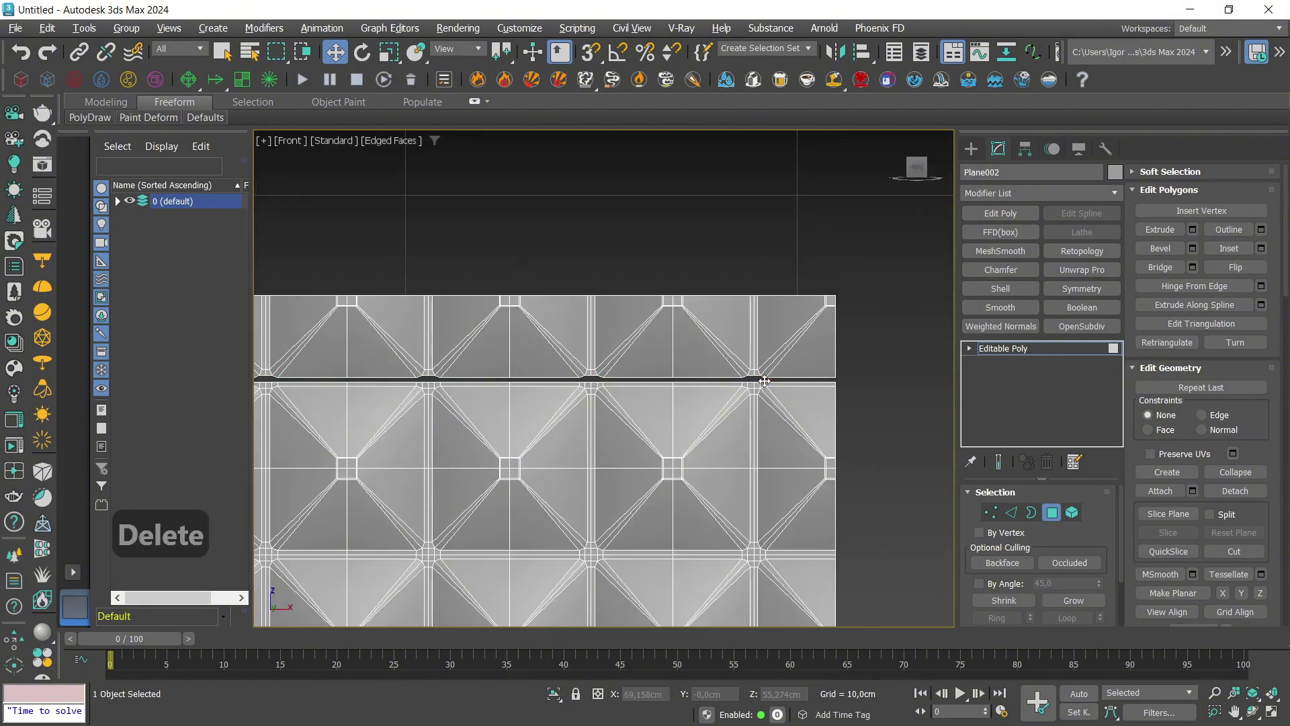
Delete the two separated half-row elements along the sheet's upper and lower edges.
{"action": "key", "text": "5"}
{"action": "left_click", "coordinate": [755, 359]}
{"action": "scroll", "coordinate": [755, 359], "scroll_direction": "down", "scroll_amount": 4}
{"action": "key", "text": "Delete"}
{"action": "middle_click_drag", "start_coordinate": [760, 383], "coordinate": [777, 171]}
{"action": "middle_click_drag", "start_coordinate": [766, 519], "coordinate": [793, 138]}
{"action": "middle_click_drag", "start_coordinate": [799, 615], "coordinate": [801, 316]}
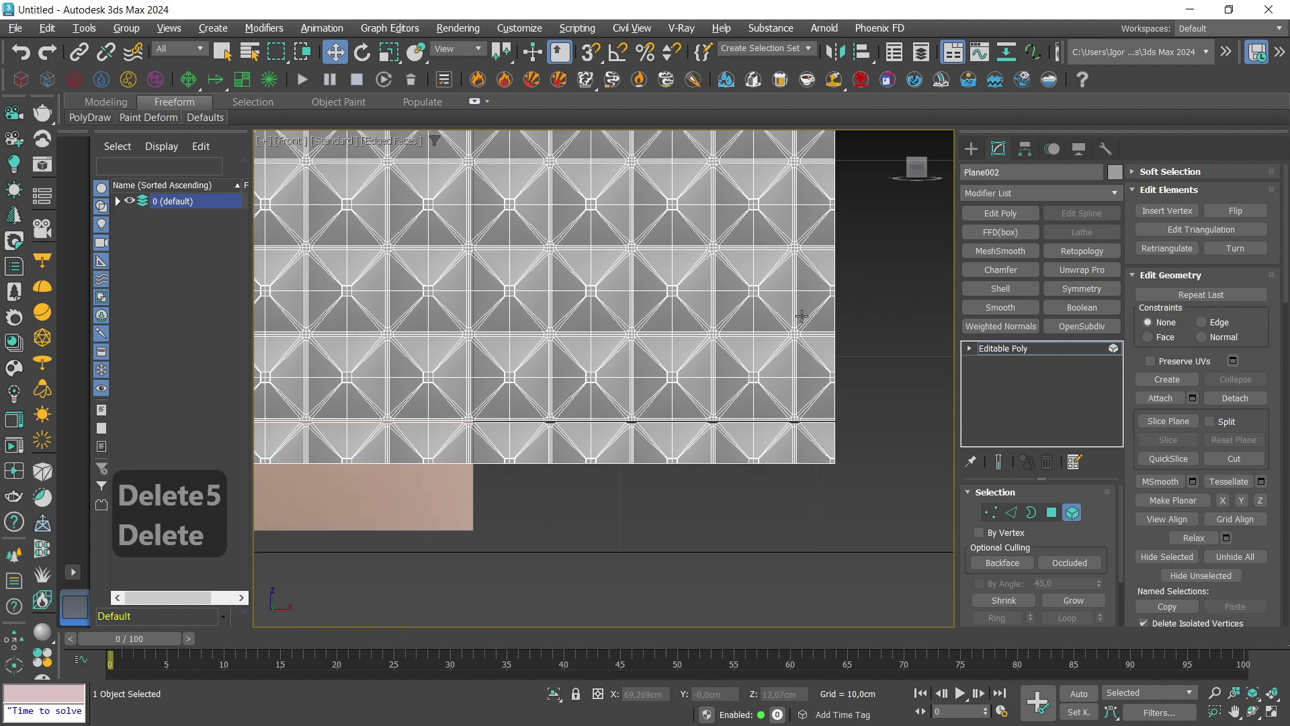
{"action": "left_click", "coordinate": [801, 452]}
{"action": "key", "text": "Delete"}
{"action": "scroll", "coordinate": [814, 462], "scroll_direction": "down", "scroll_amount": 4}
{"action": "left_click", "coordinate": [996, 349]}
Scale the trimmed stud sheet up slightly and uniformly to fit the studs of the reference bottle.
{"action": "scroll", "coordinate": [676, 518], "scroll_direction": "down", "scroll_amount": 4}
{"action": "middle_click_drag", "start_coordinate": [402, 491], "coordinate": [452, 556]}
{"action": "scroll", "coordinate": [451, 487], "scroll_direction": "up", "scroll_amount": 2}
{"action": "key", "text": "r"}
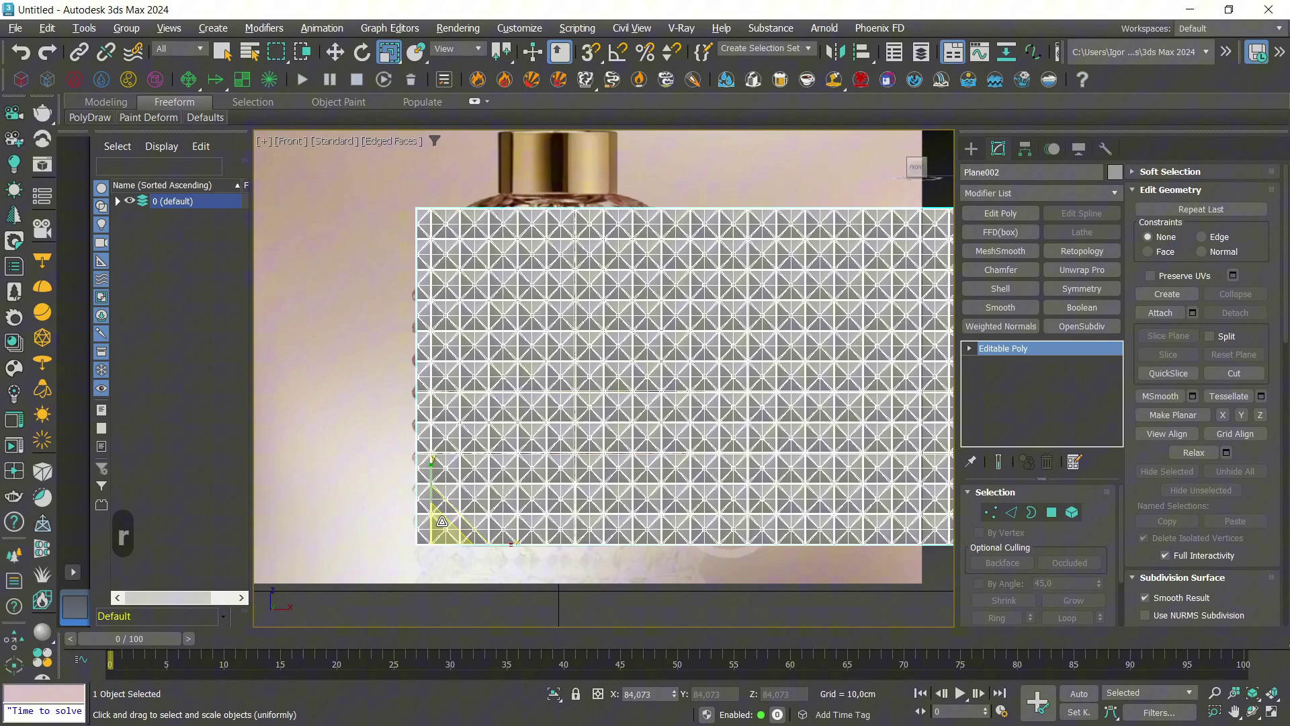
{"action": "left_click_drag", "start_coordinate": [441, 521], "coordinate": [433, 519]}
{"action": "key", "text": "w"}
{"action": "scroll", "coordinate": [573, 443], "scroll_direction": "down", "scroll_amount": 3}
{"action": "key", "text": "f"}
{"action": "key", "text": "z"}
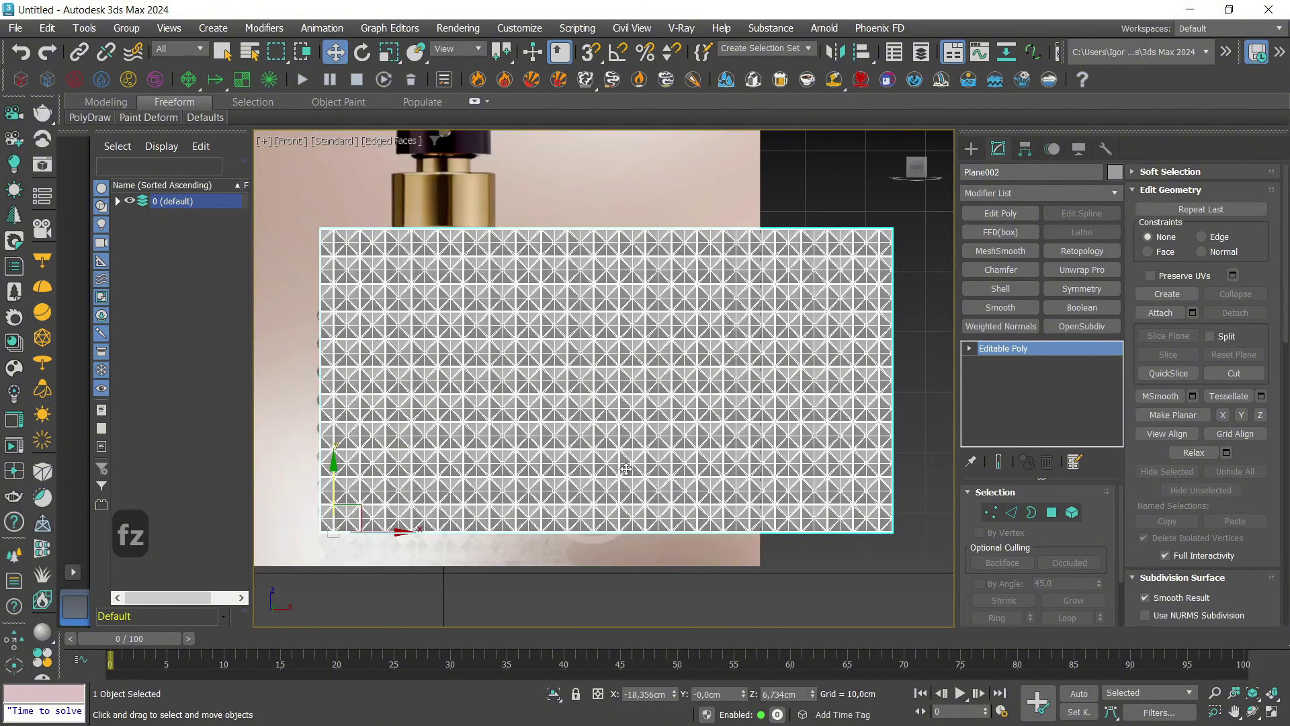
Hide the edge display and center the pivot on the trimmed stud sheet.
{"action": "key", "text": "F4"}
{"action": "left_click", "coordinate": [1025, 149]}
{"action": "left_click", "coordinate": [1038, 257]}
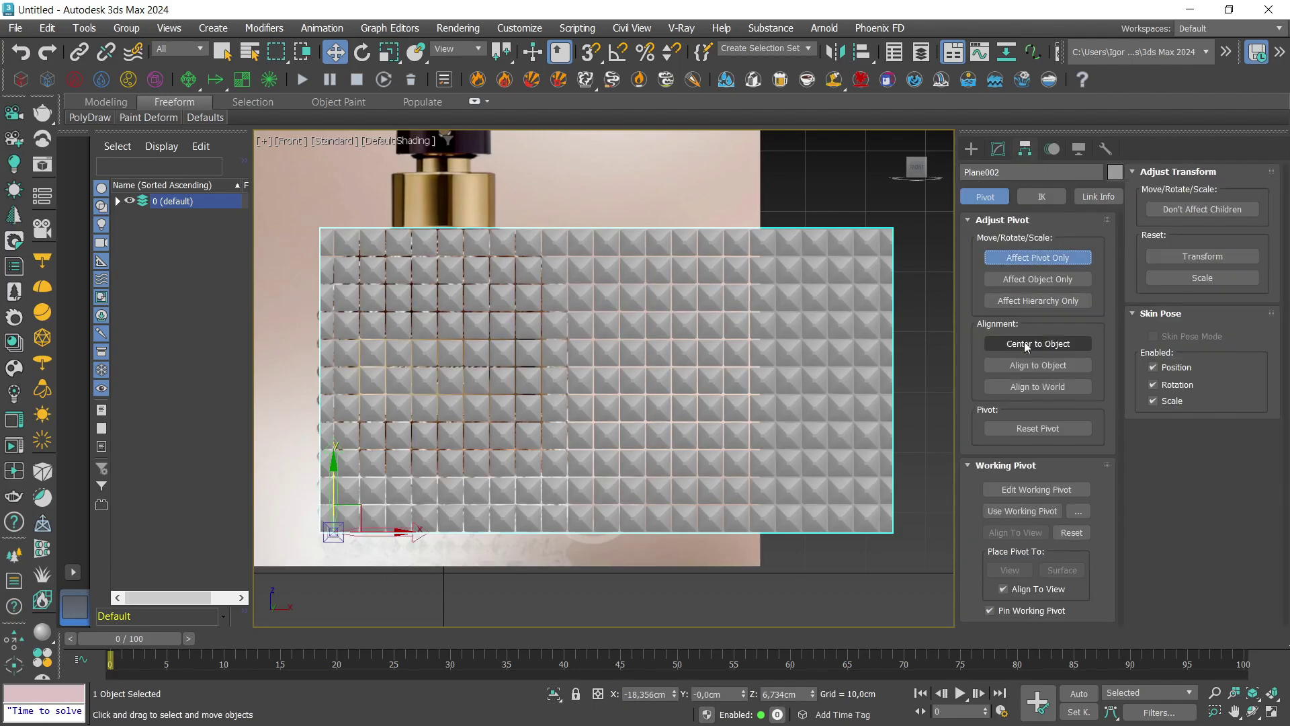
{"action": "left_click", "coordinate": [1039, 343]}
{"action": "left_click", "coordinate": [1038, 257]}
Add a Bend modifier to the stud sheet and view the sheet from above.
{"action": "left_click", "coordinate": [997, 149]}
{"action": "left_click", "coordinate": [1022, 191]}
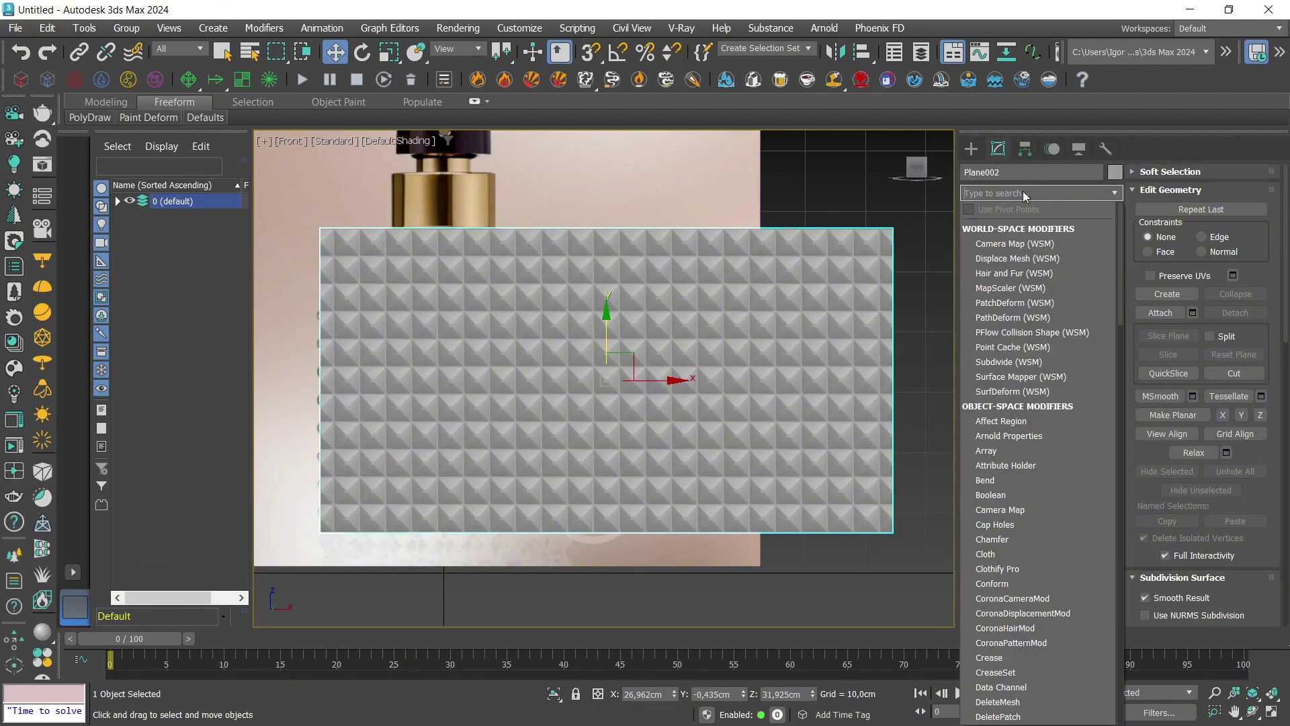
{"action": "type", "text": "ben"}
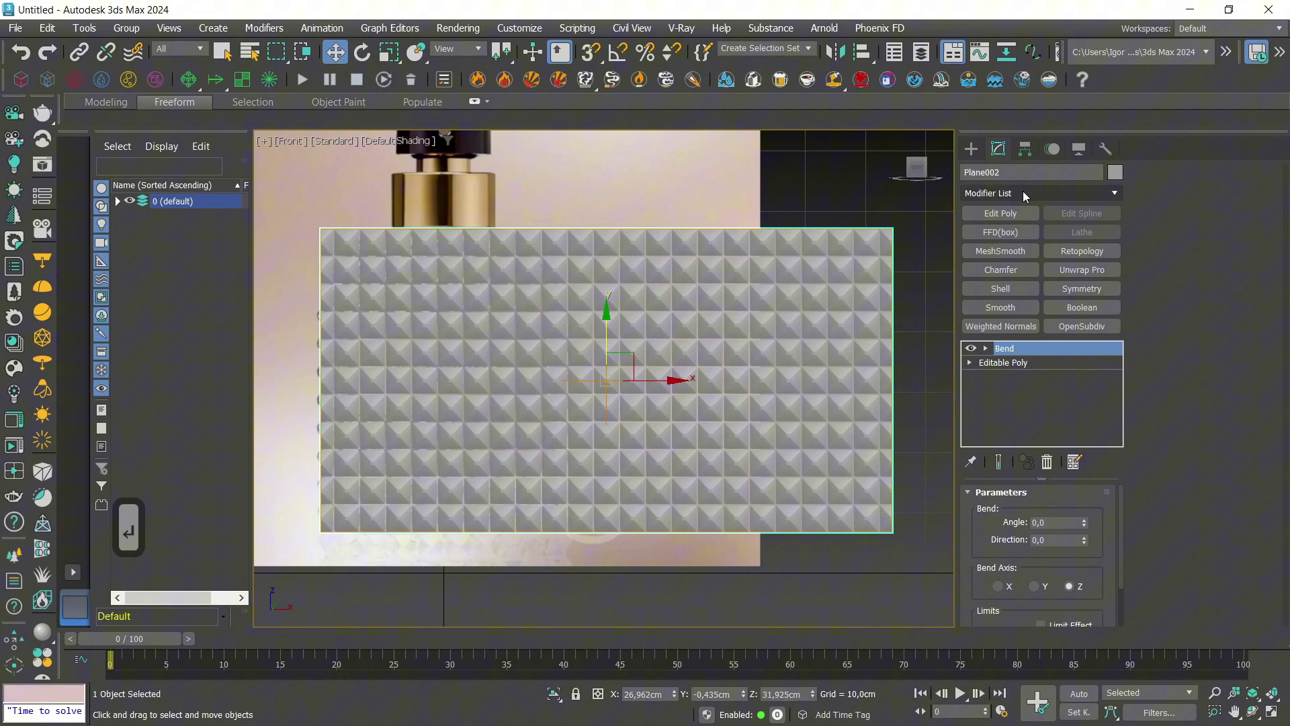
{"action": "key", "text": "F3"}
{"action": "key", "text": "F3"}
{"action": "key", "text": "t"}
{"action": "key", "text": "z"}
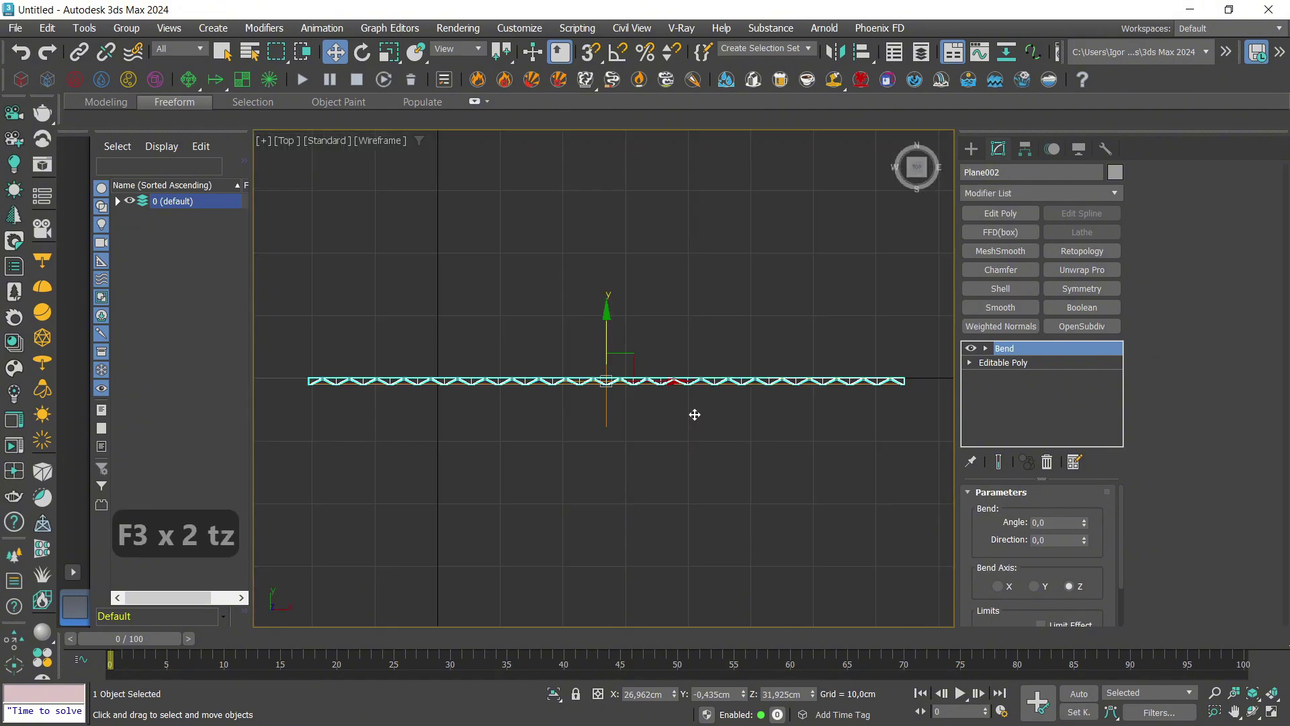
Bend the stud sheet by 90 degrees along the X axis.
{"action": "key", "text": "F3"}
{"action": "left_click", "coordinate": [1076, 522]}
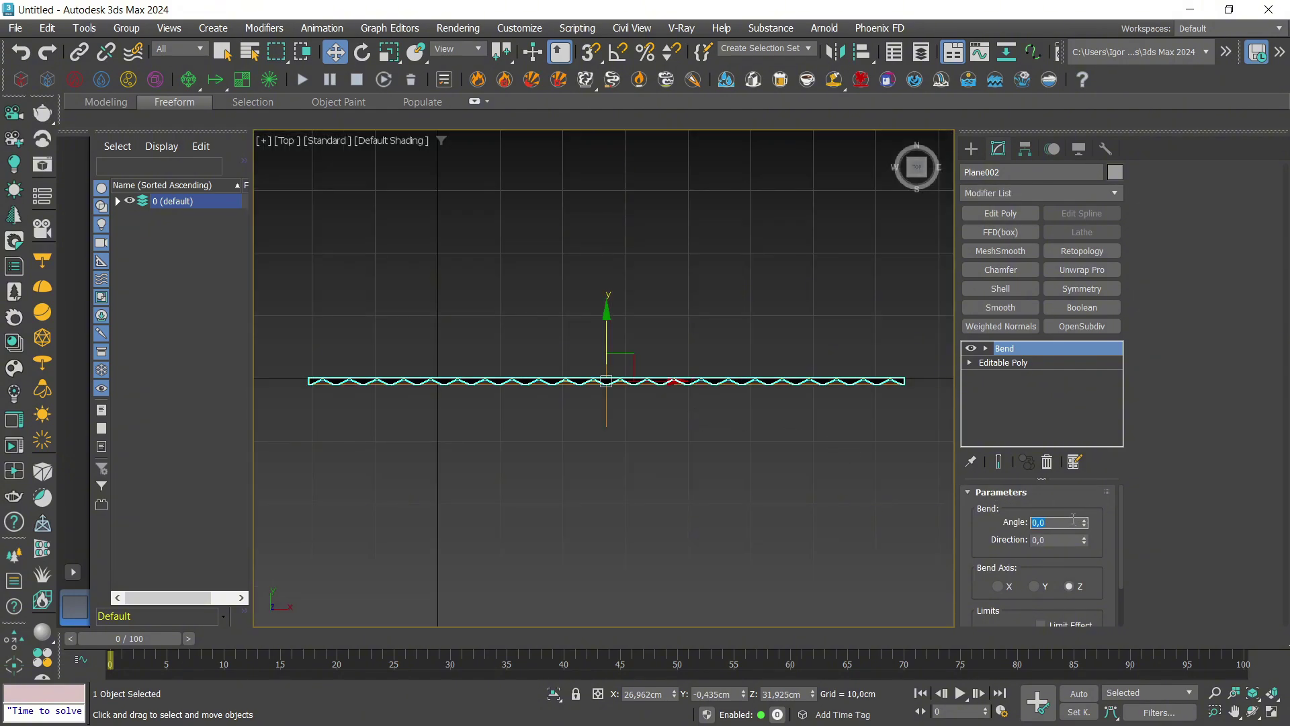
{"action": "type", "text": "90"}
{"action": "key", "text": "Return"}
{"action": "left_click", "coordinate": [1039, 587]}
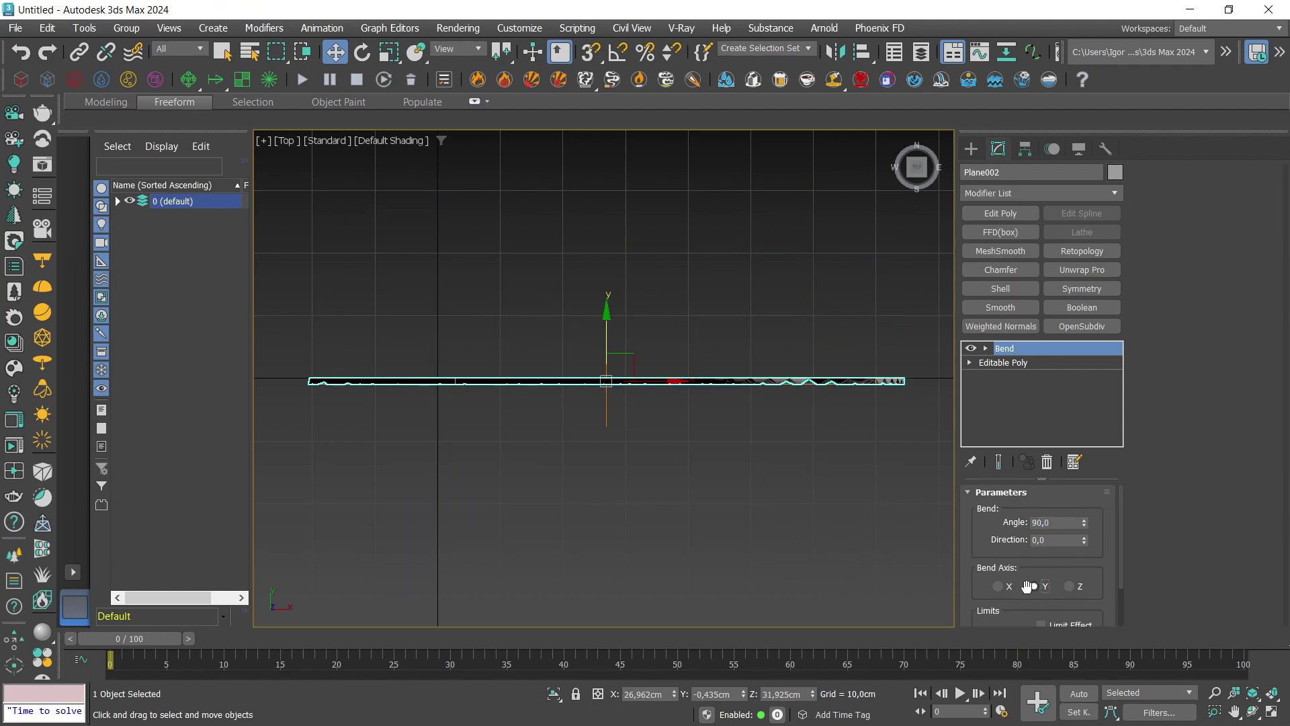
{"action": "left_click", "coordinate": [1006, 587]}
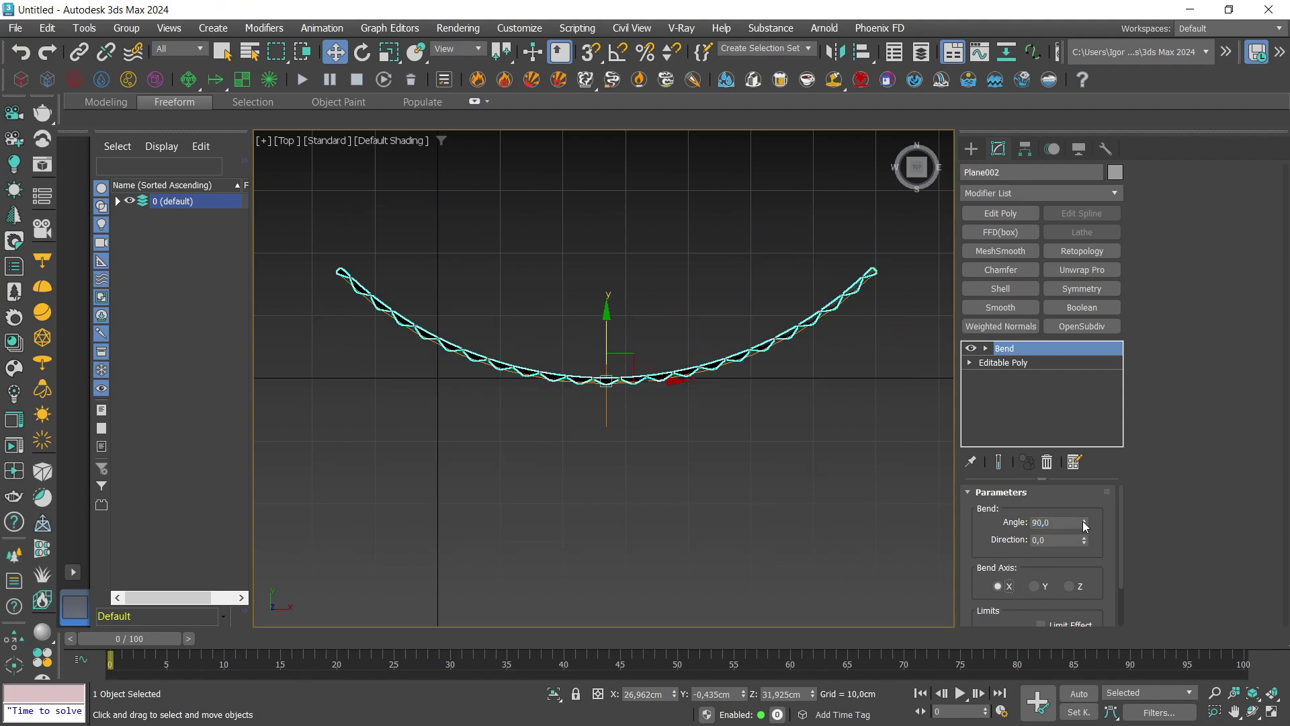
Set the Bend angle to 360 degrees so the sheet's two ends meet in a closed cylinder.
{"action": "left_click_drag", "start_coordinate": [1083, 522], "coordinate": [983, 162]}
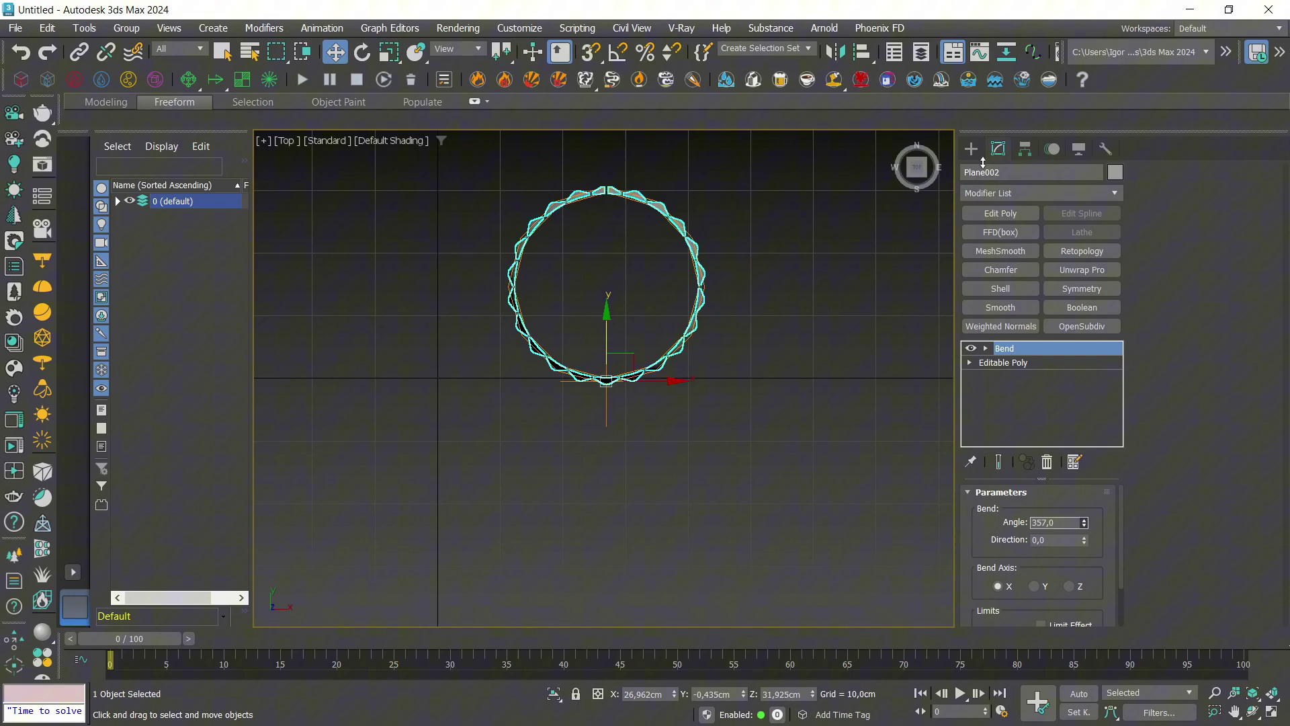
{"action": "scroll", "coordinate": [613, 188], "scroll_direction": "up", "scroll_amount": 10}
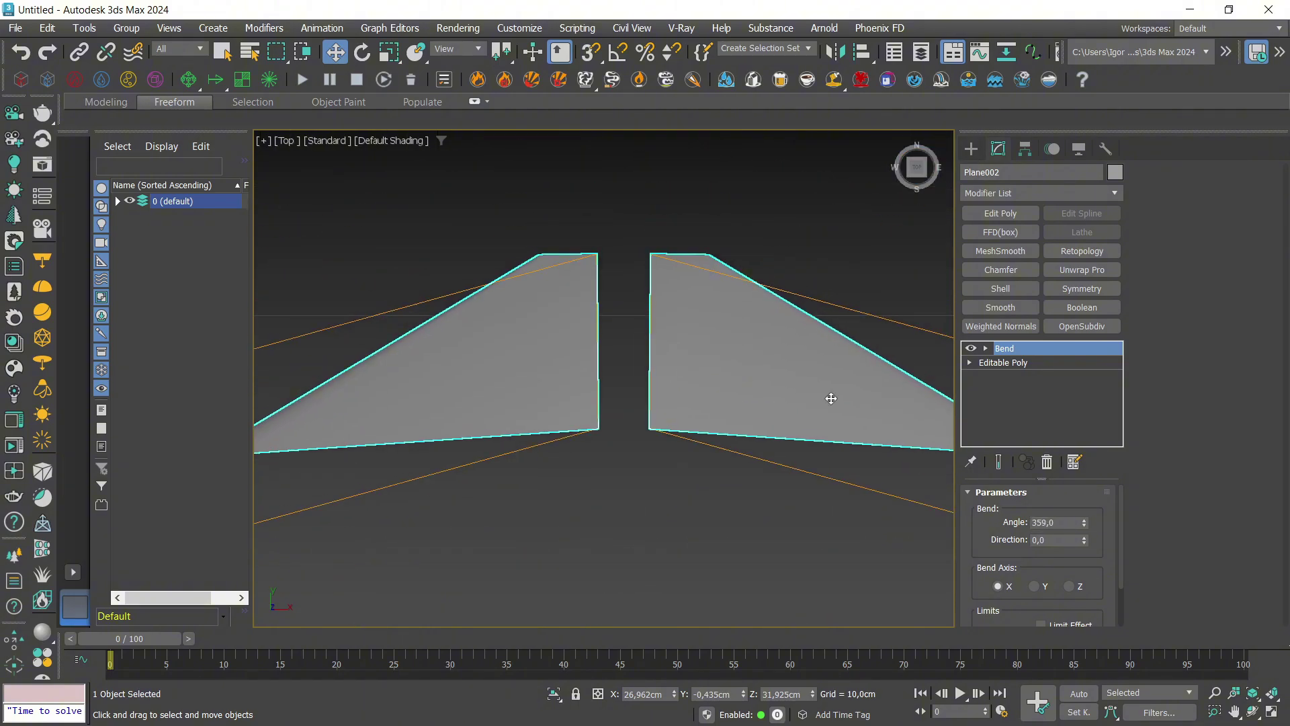
{"action": "key", "text": "Return"}
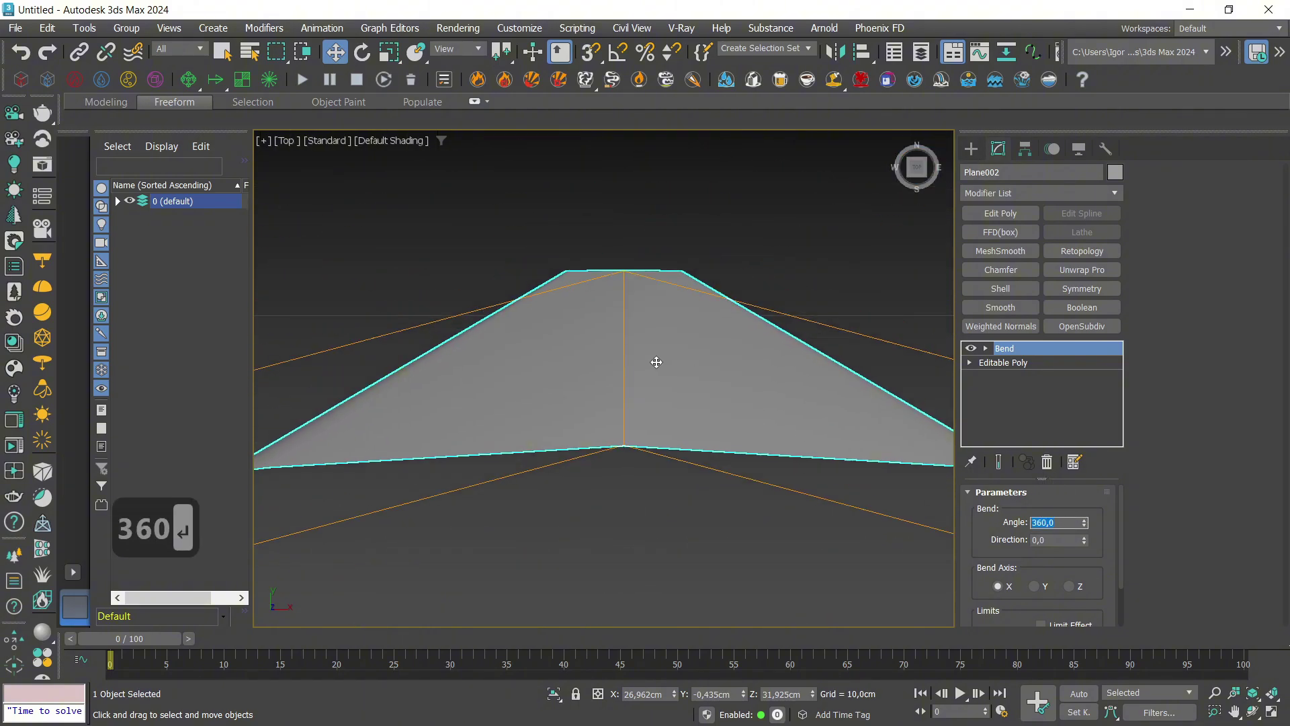
{"action": "scroll", "coordinate": [656, 360], "scroll_direction": "down", "scroll_amount": 12}
{"action": "key", "text": "F3"}
{"action": "key", "text": "F3"}
{"action": "middle_click_drag", "start_coordinate": [642, 476], "coordinate": [522, 369], "text": "alt"}
{"action": "scroll", "coordinate": [639, 401], "scroll_direction": "down", "scroll_amount": 5}
Move the studded cylinder in front of the reference image and roughly over the bottle.
{"action": "key", "text": "f"}
{"action": "key", "text": "z"}
{"action": "key", "text": "F3"}
{"action": "key", "text": "F3"}
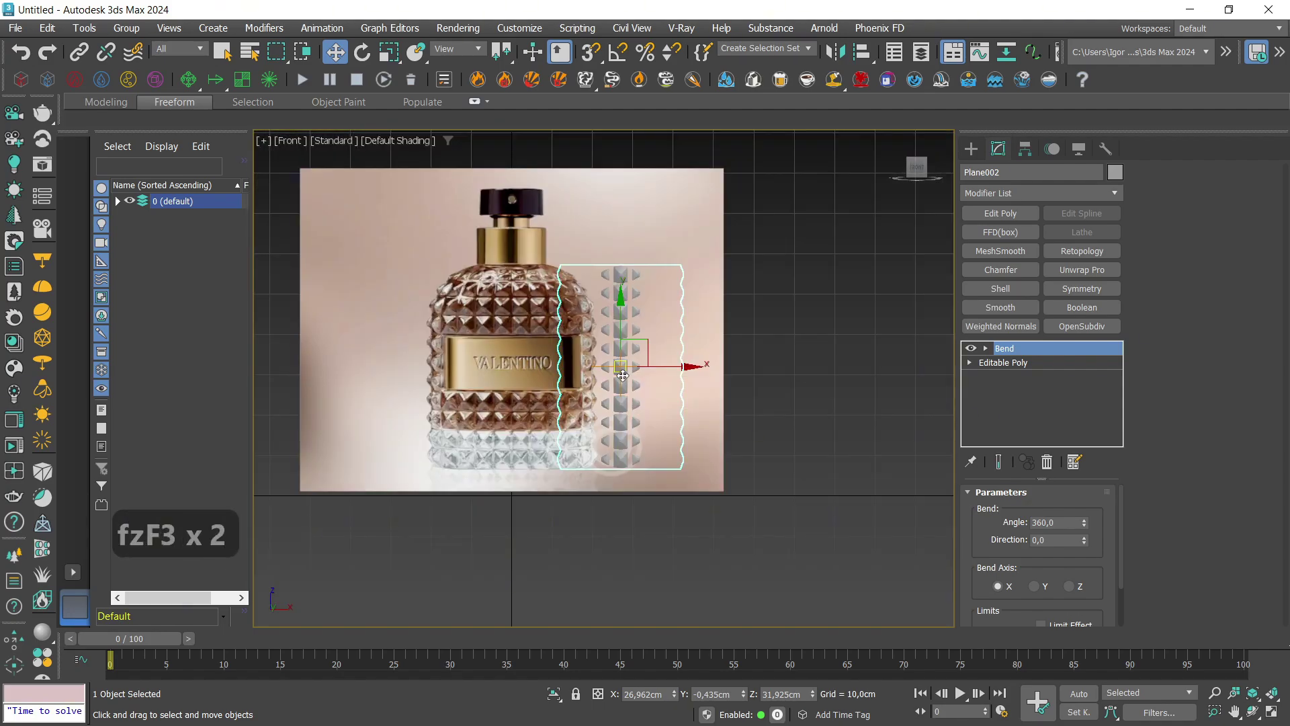
{"action": "key", "text": "F3"}
{"action": "key", "text": "F3"}
{"action": "middle_click_drag", "start_coordinate": [609, 384], "coordinate": [510, 370], "text": "alt"}
{"action": "left_click_drag", "start_coordinate": [511, 371], "coordinate": [398, 405]}
{"action": "middle_click_drag", "start_coordinate": [398, 404], "coordinate": [513, 369], "text": "alt"}
{"action": "key", "text": "f"}
{"action": "key", "text": "f"}
{"action": "key", "text": "z"}
{"action": "key", "text": "F4"}
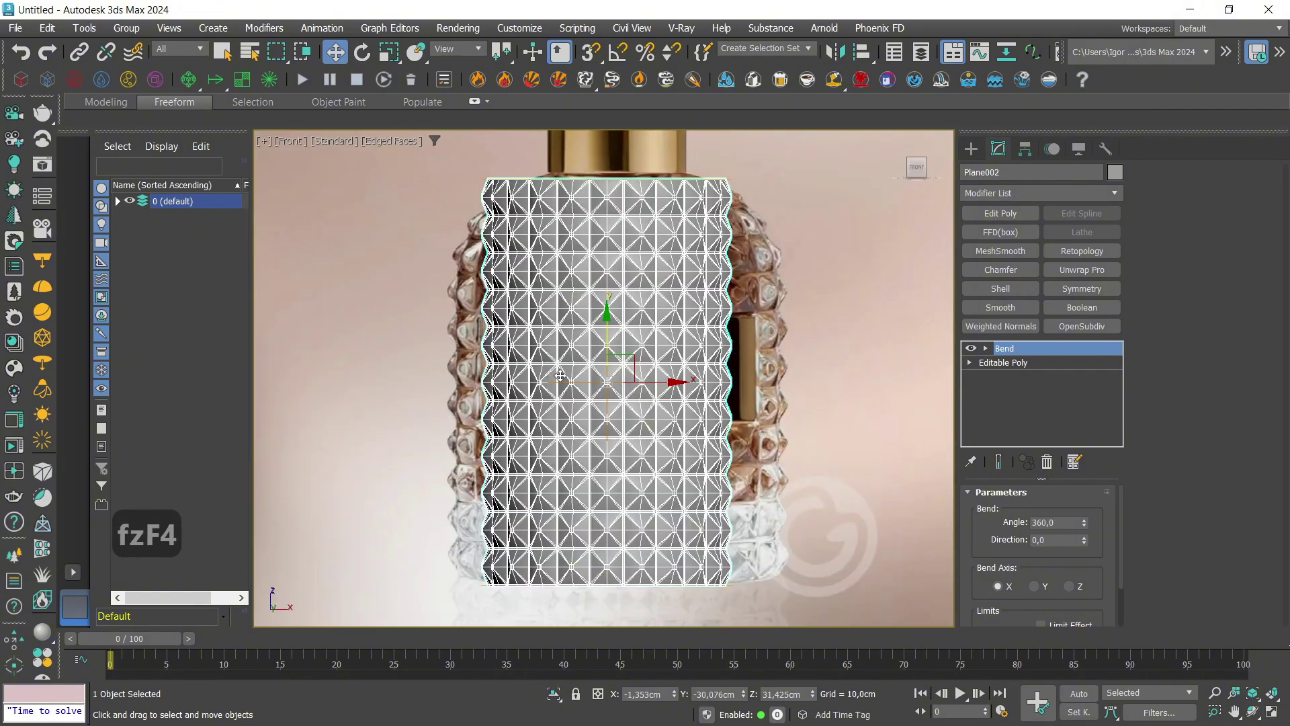
Scale the cylinder up in the horizontal plane to about 119.6 percent to match the width of the reference bottle.
{"action": "key", "text": "F4"}
{"action": "key", "text": "F3"}
{"action": "key", "text": "r"}
{"action": "scroll", "coordinate": [682, 389], "scroll_direction": "down", "scroll_amount": 3}
{"action": "middle_click_drag", "start_coordinate": [682, 389], "coordinate": [625, 425], "text": "alt"}
{"action": "left_click_drag", "start_coordinate": [633, 433], "coordinate": [640, 436]}
{"action": "middle_click_drag", "start_coordinate": [640, 437], "coordinate": [660, 441], "text": "alt"}
{"action": "key", "text": "f"}
{"action": "key", "text": "z"}
{"action": "key", "text": "F4"}
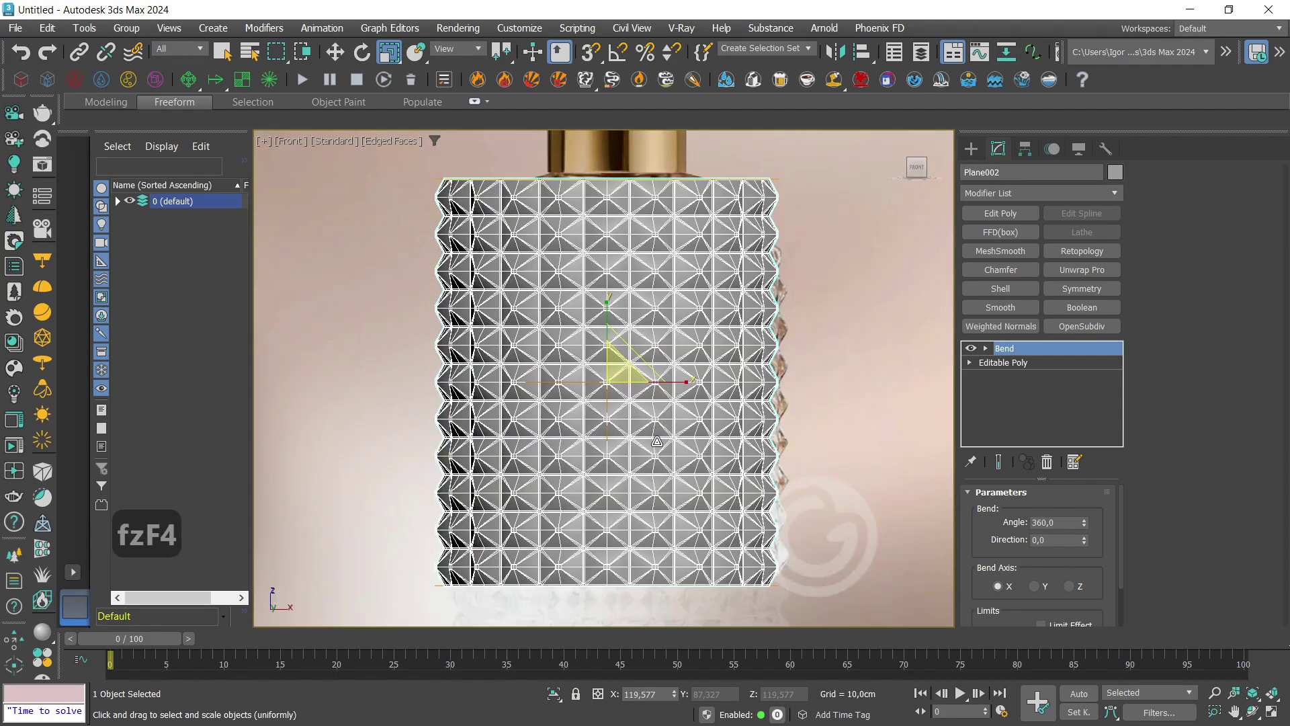
Make the cylinder see-through and move it slightly sideways and upward so its studs line up with the reference bottle.
{"action": "key", "text": "F4"}
{"action": "key", "text": "alt+x"}
{"action": "key", "text": "w"}
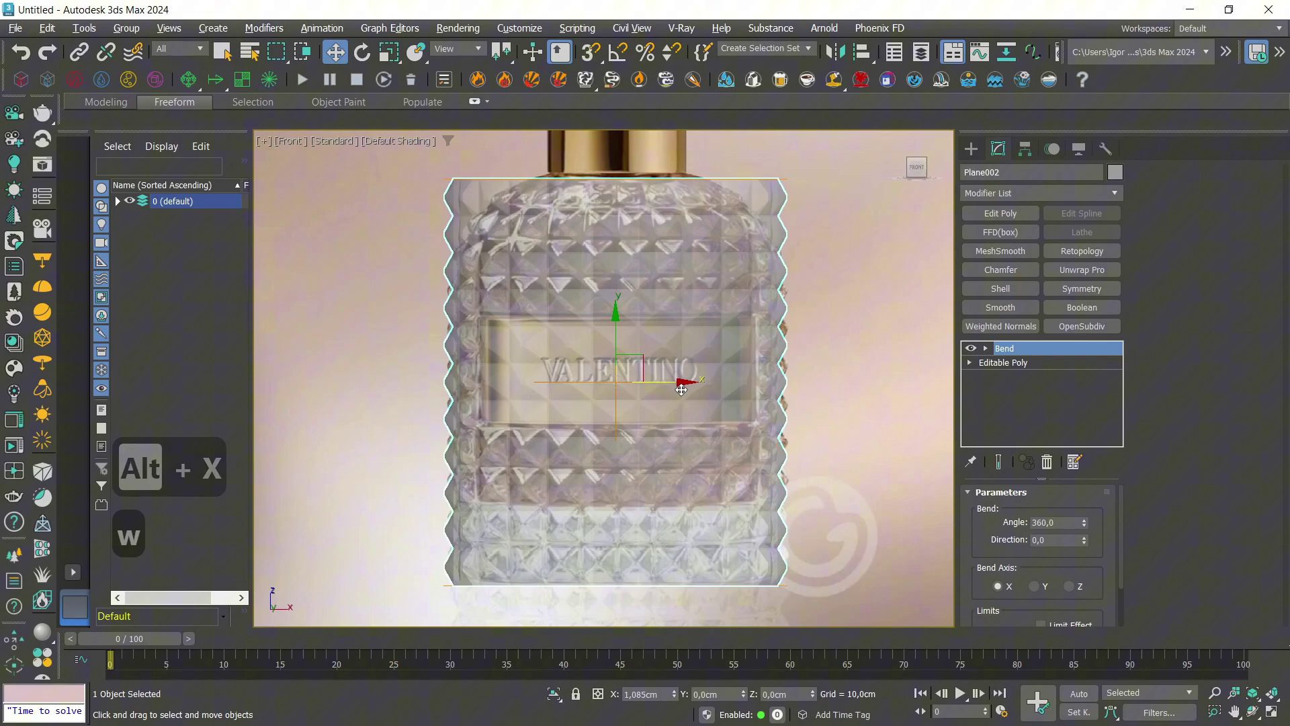
{"action": "left_click_drag", "start_coordinate": [686, 393], "coordinate": [682, 393]}
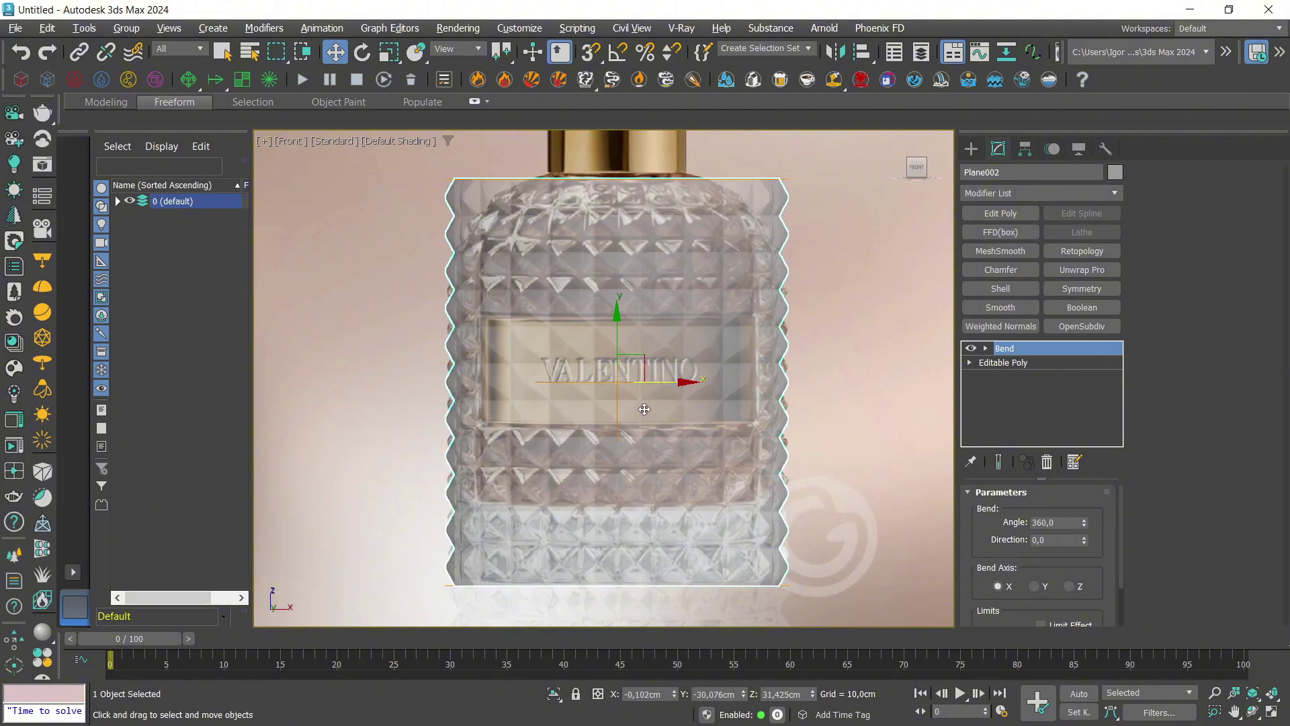
{"action": "middle_click_drag", "start_coordinate": [613, 460], "coordinate": [607, 420]}
{"action": "left_click_drag", "start_coordinate": [613, 285], "coordinate": [614, 280]}
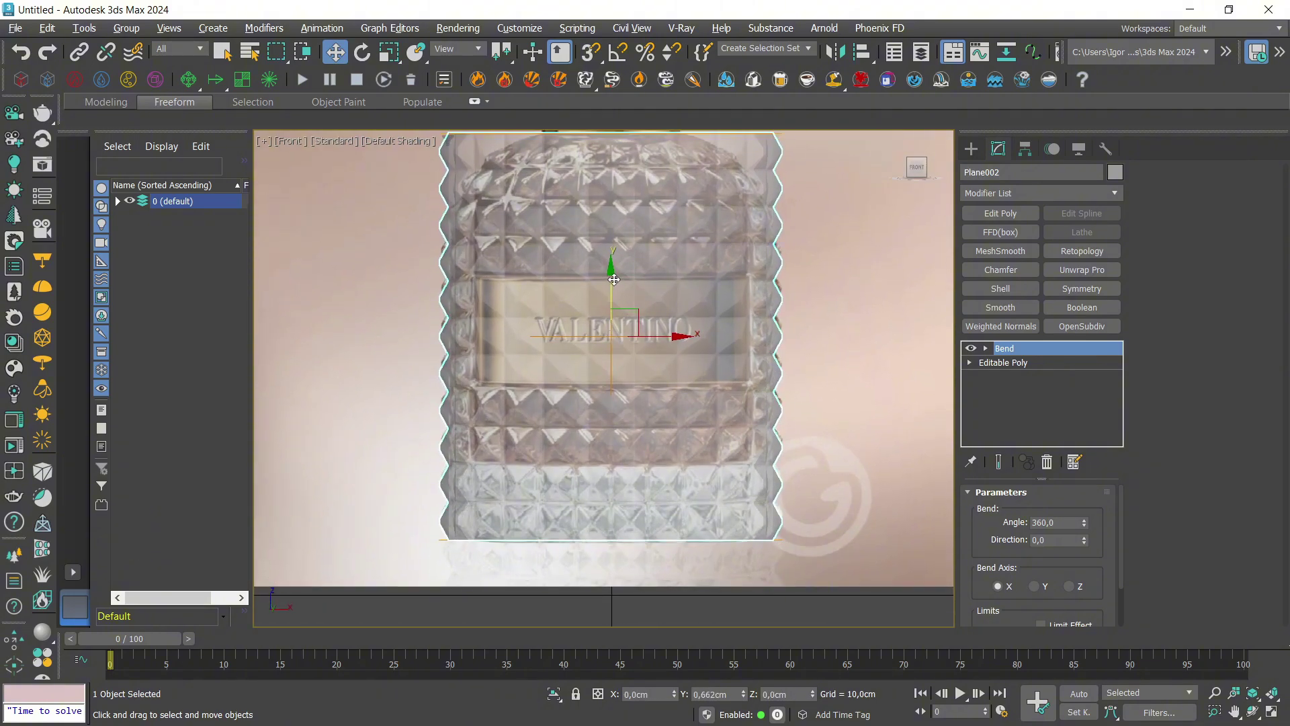
{"action": "key", "text": "w"}
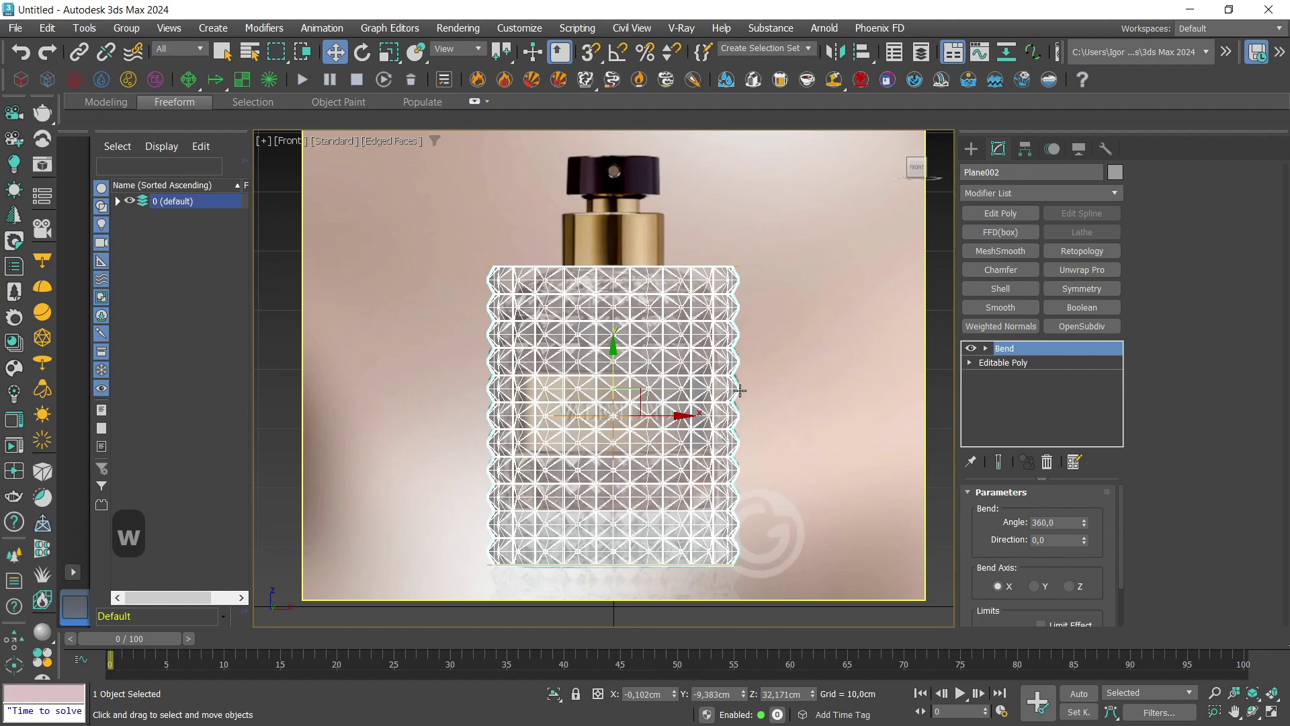
Collapse the bent cylinder to an Editable Poly and isolate it with its open borders selected, including the seam.
{"action": "key", "text": "ctrl+t"}
{"action": "key", "text": "3"}
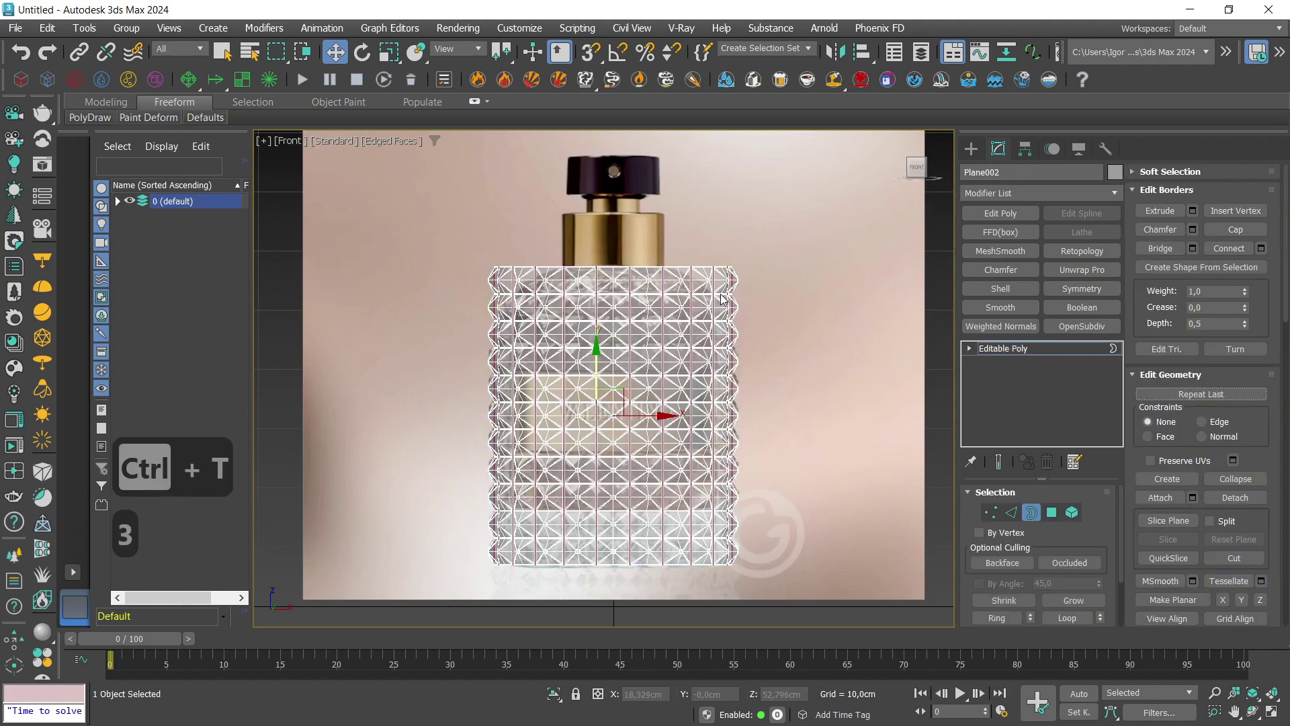
{"action": "key", "text": "F3"}
{"action": "middle_click_drag", "start_coordinate": [720, 294], "coordinate": [739, 336], "text": "alt"}
{"action": "scroll", "coordinate": [737, 289], "scroll_direction": "up", "scroll_amount": 5}
{"action": "key", "text": "F4"}
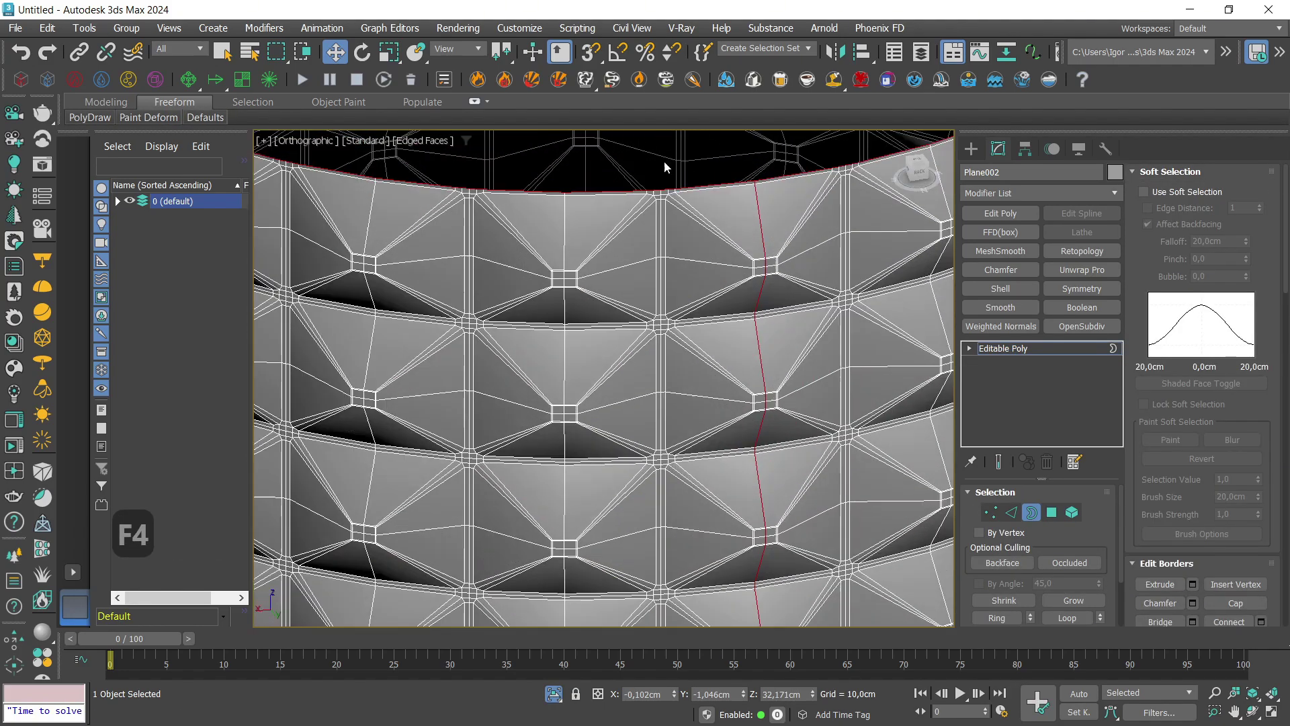
{"action": "middle_click_drag", "start_coordinate": [664, 160], "coordinate": [656, 204]}
{"action": "scroll", "coordinate": [765, 284], "scroll_direction": "up", "scroll_amount": 3}
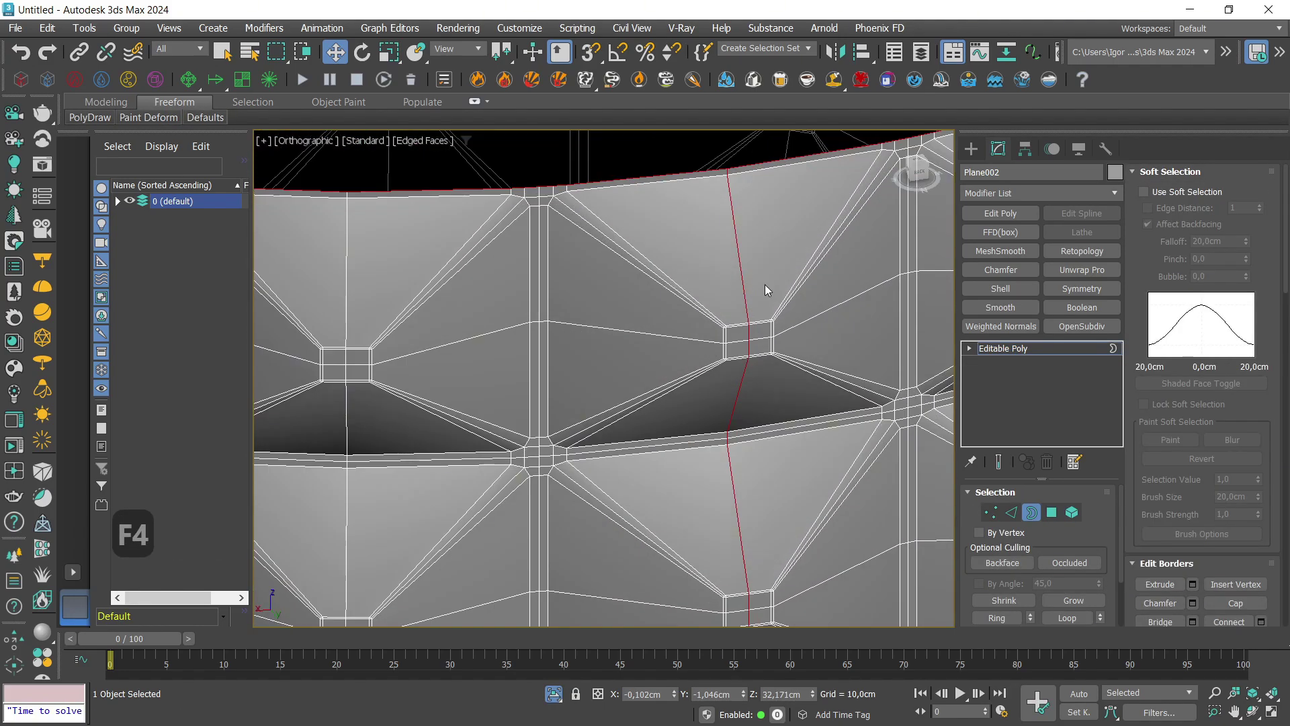
Weld the border vertices along the cylinder's seam with a 0.1 cm weld threshold.
{"action": "left_click", "coordinate": [991, 512]}
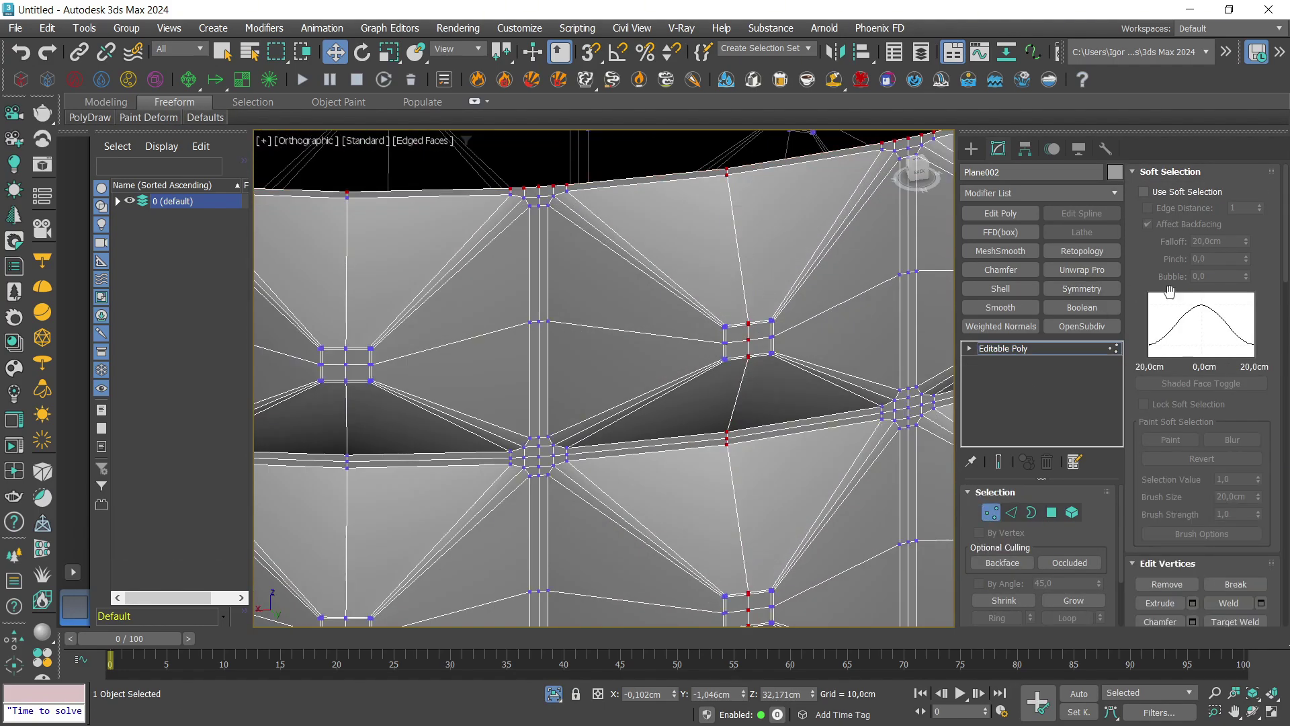
{"action": "left_click", "coordinate": [1168, 172]}
{"action": "left_click", "coordinate": [1262, 230]}
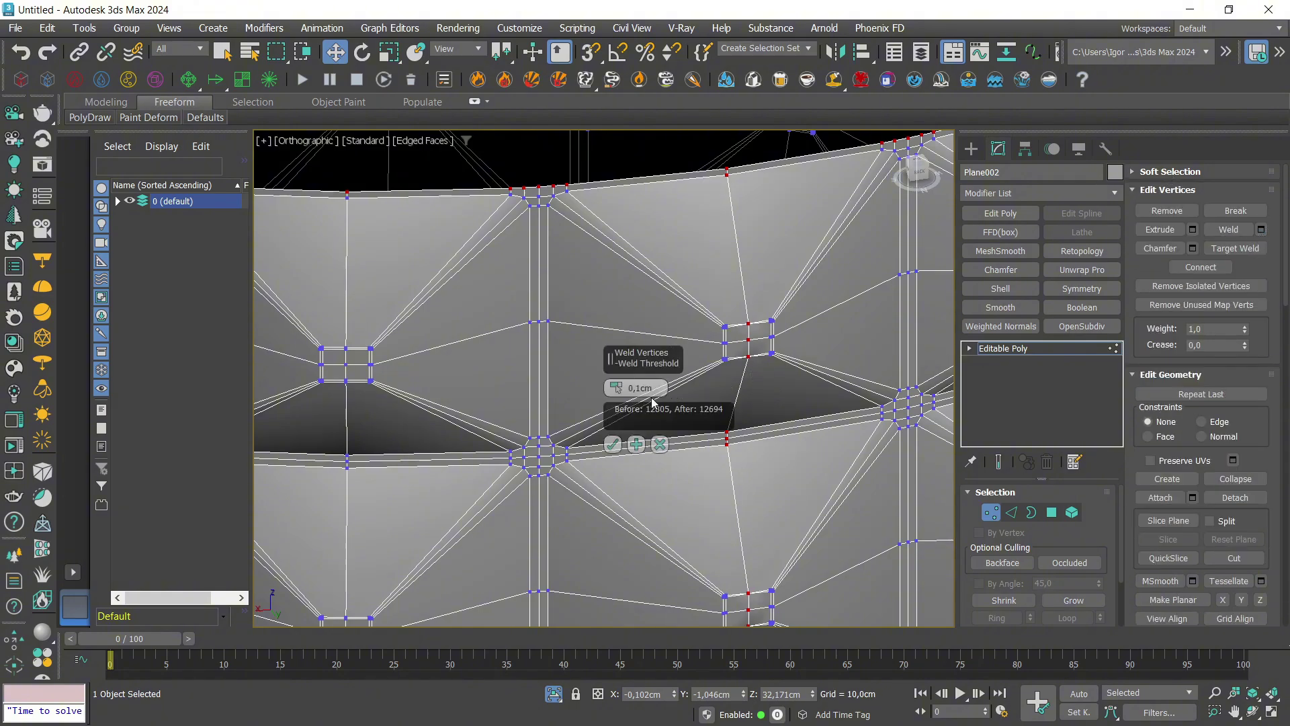
{"action": "left_click", "coordinate": [613, 444]}
{"action": "key", "text": "1"}
{"action": "key", "text": "F4"}
{"action": "key", "text": "F4"}
{"action": "scroll", "coordinate": [737, 310], "scroll_direction": "down", "scroll_amount": 5}
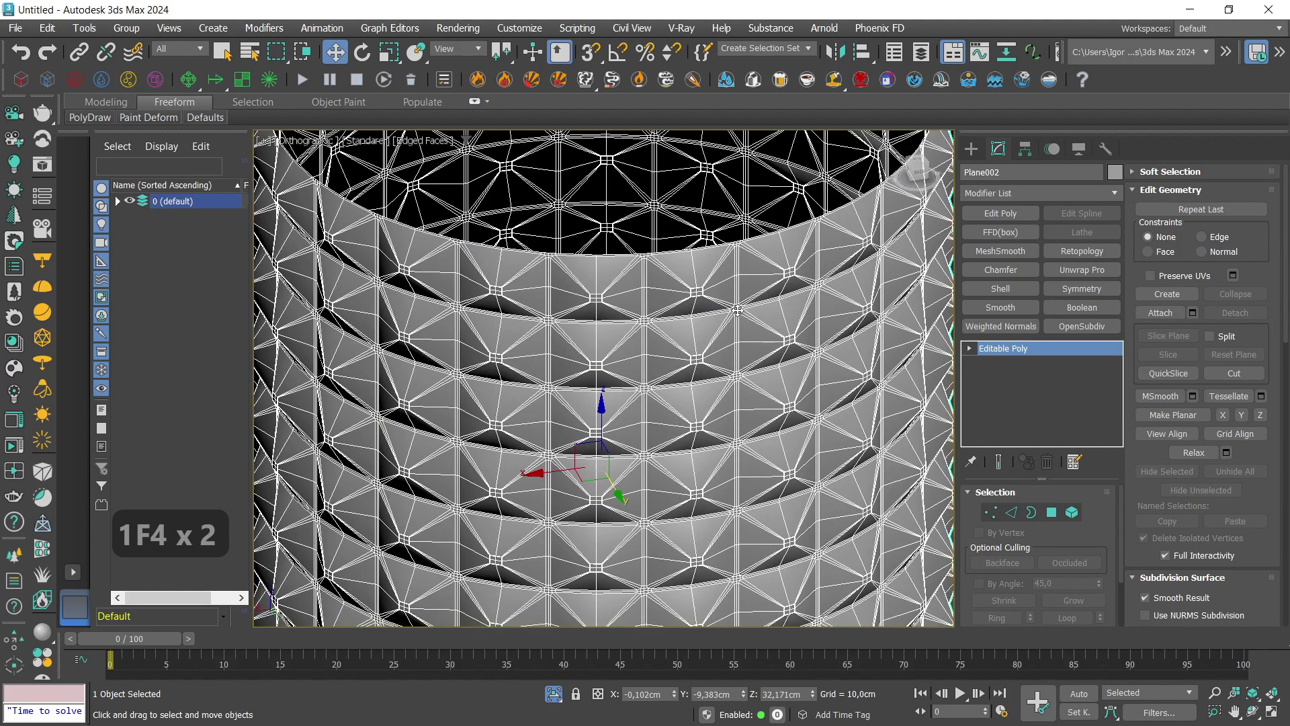
Select the cylinder's upper open border and enable soft selection for it.
{"action": "key", "text": "3"}
{"action": "middle_click_drag", "start_coordinate": [687, 274], "coordinate": [686, 299]}
{"action": "left_click", "coordinate": [706, 267]}
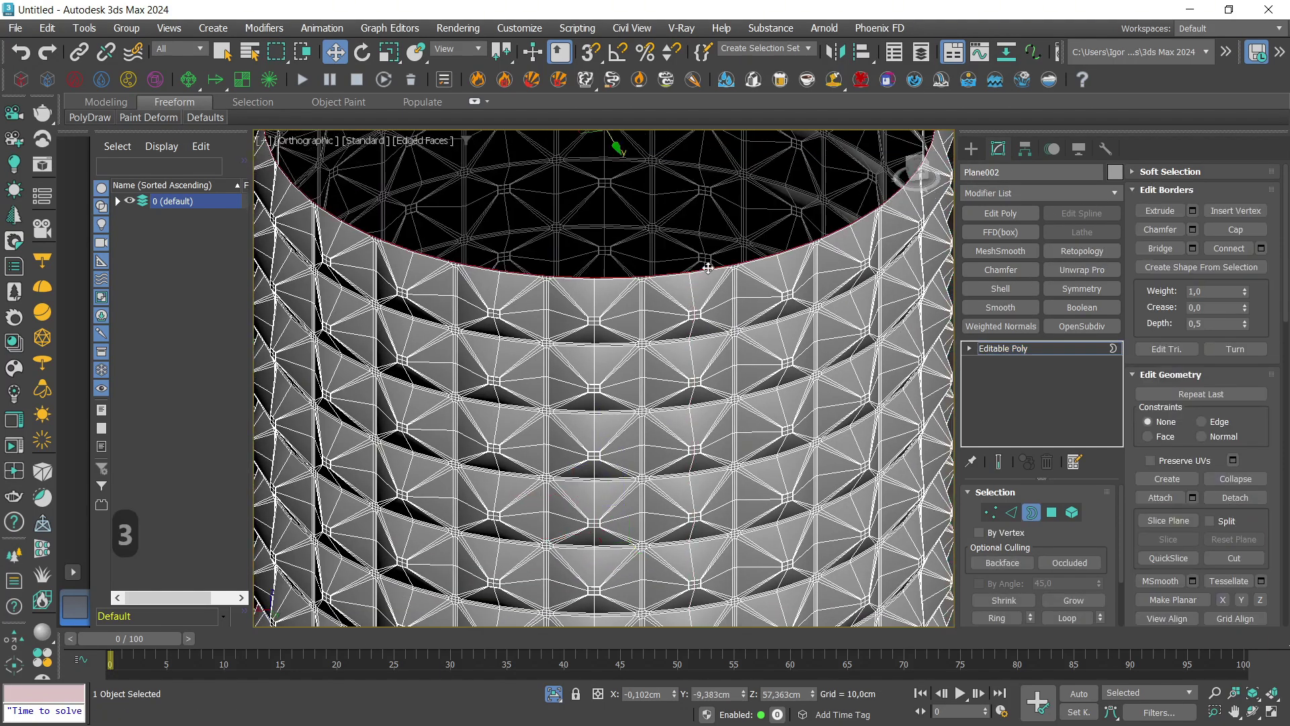
{"action": "scroll", "coordinate": [708, 268], "scroll_direction": "down", "scroll_amount": 5}
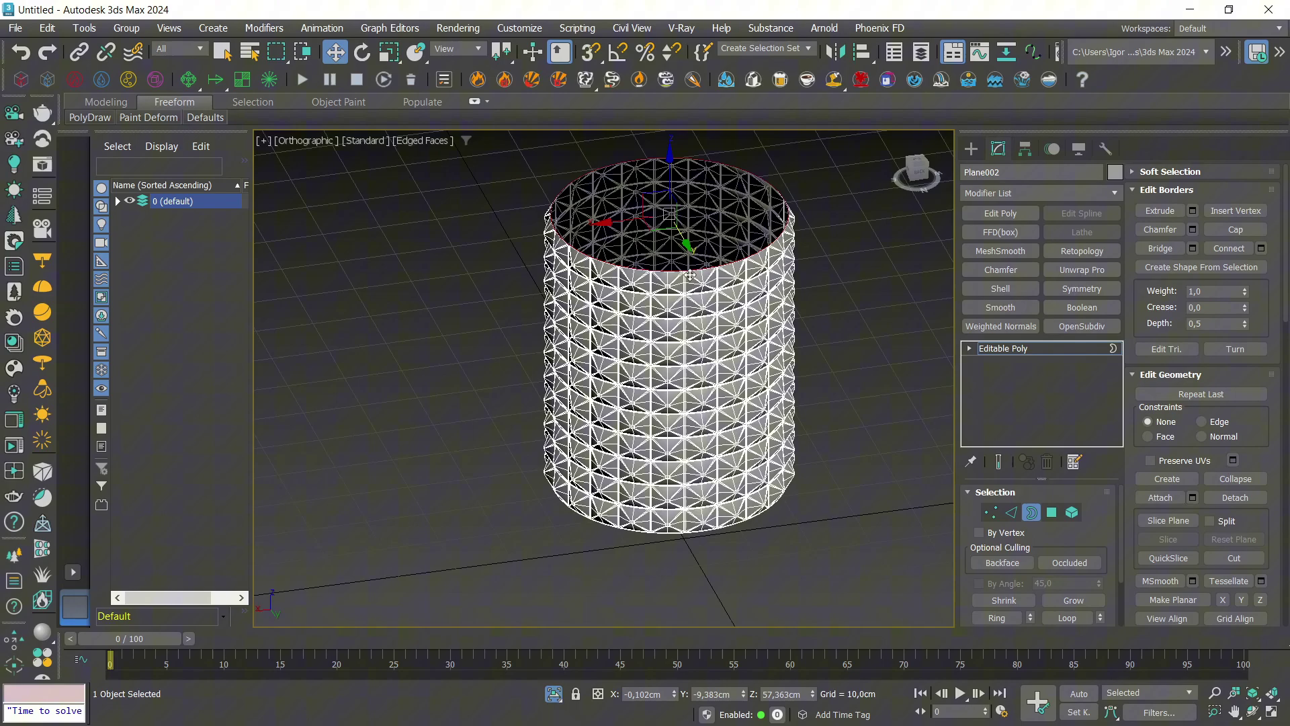
{"action": "left_click", "coordinate": [1169, 172]}
{"action": "left_click", "coordinate": [1144, 192]}
{"action": "key", "text": "f"}
{"action": "key", "text": "z"}
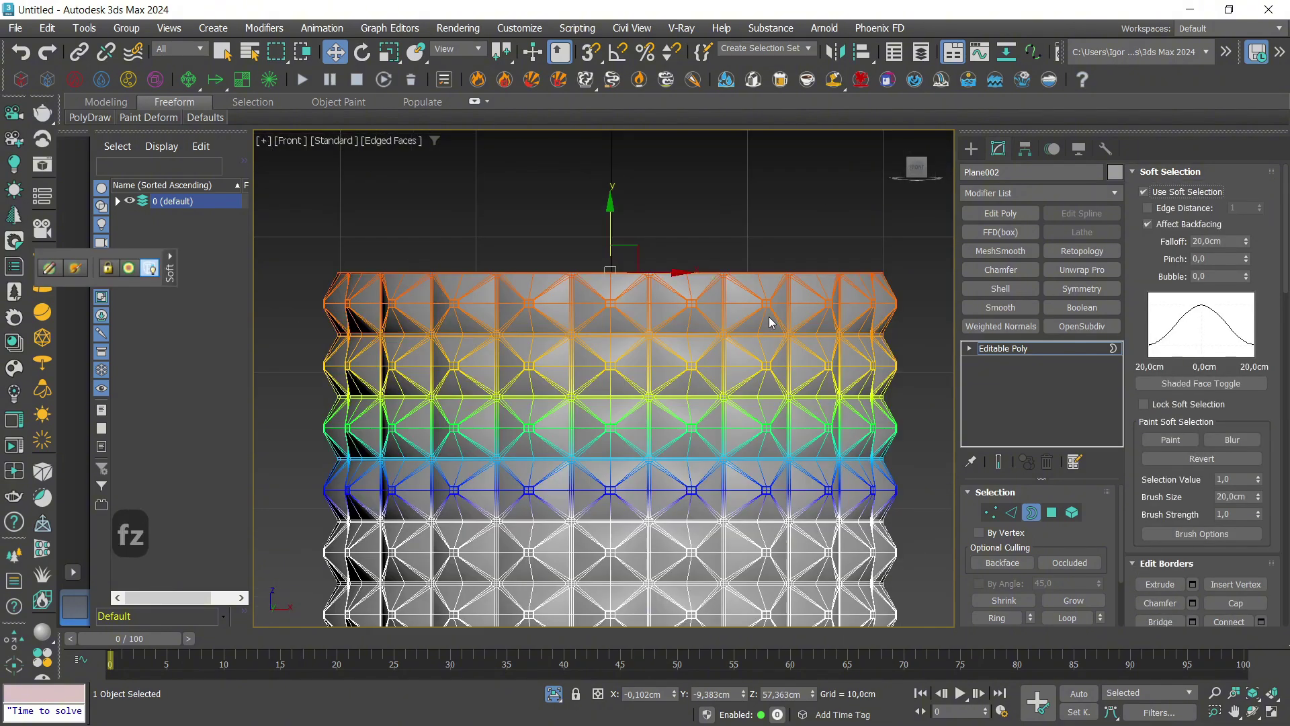
Set the soft selection pinch to 0.98 and scale the upper border inward to follow the reference bottle's shoulders.
{"action": "key", "text": "alt+q"}
{"action": "scroll", "coordinate": [677, 309], "scroll_direction": "down", "scroll_amount": 2}
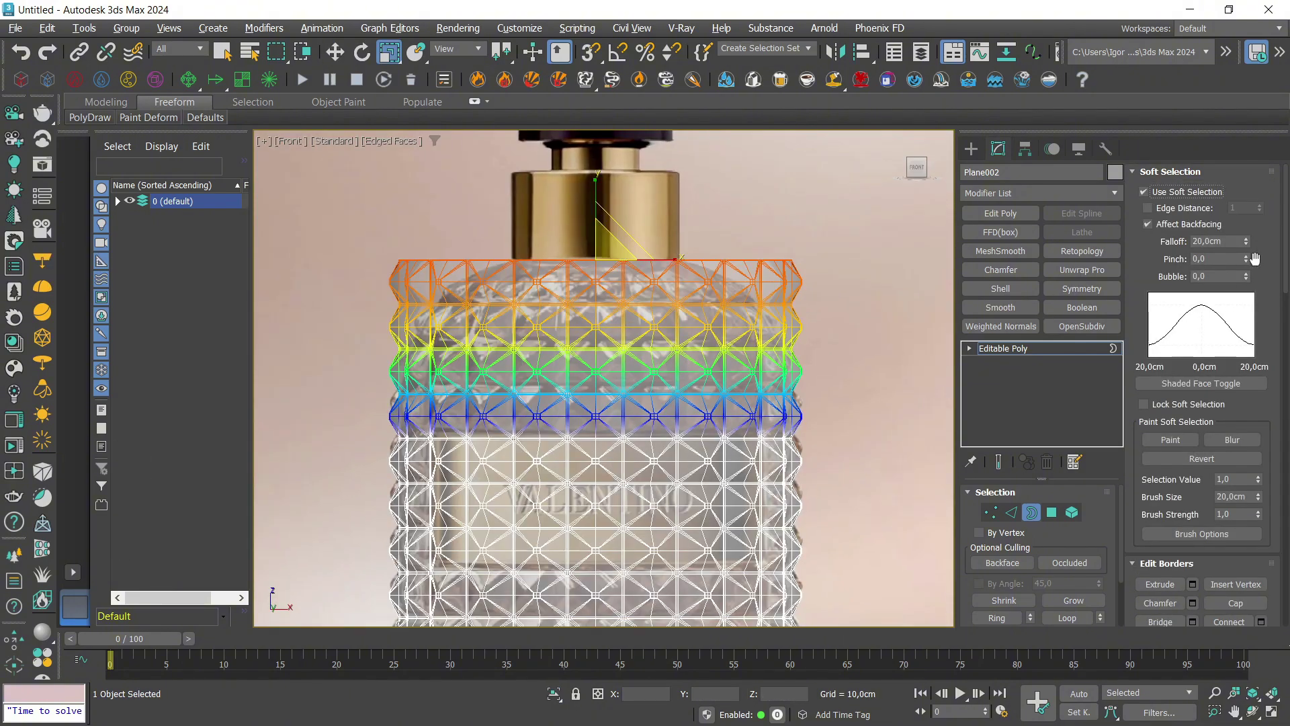
{"action": "left_click_drag", "start_coordinate": [1247, 258], "coordinate": [1240, 192]}
{"action": "left_click_drag", "start_coordinate": [609, 248], "coordinate": [648, 328]}
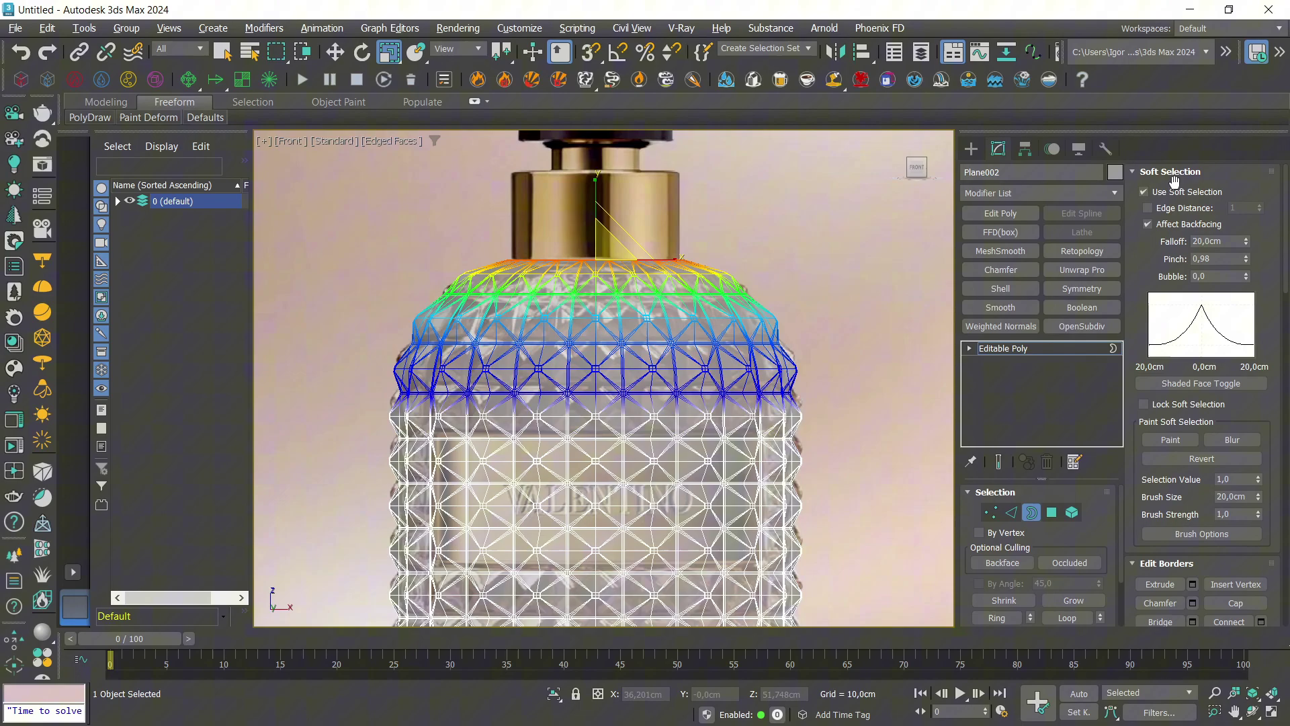
{"action": "left_click", "coordinate": [1003, 348]}
{"action": "key", "text": "alt+x"}
{"action": "key", "text": "F4"}
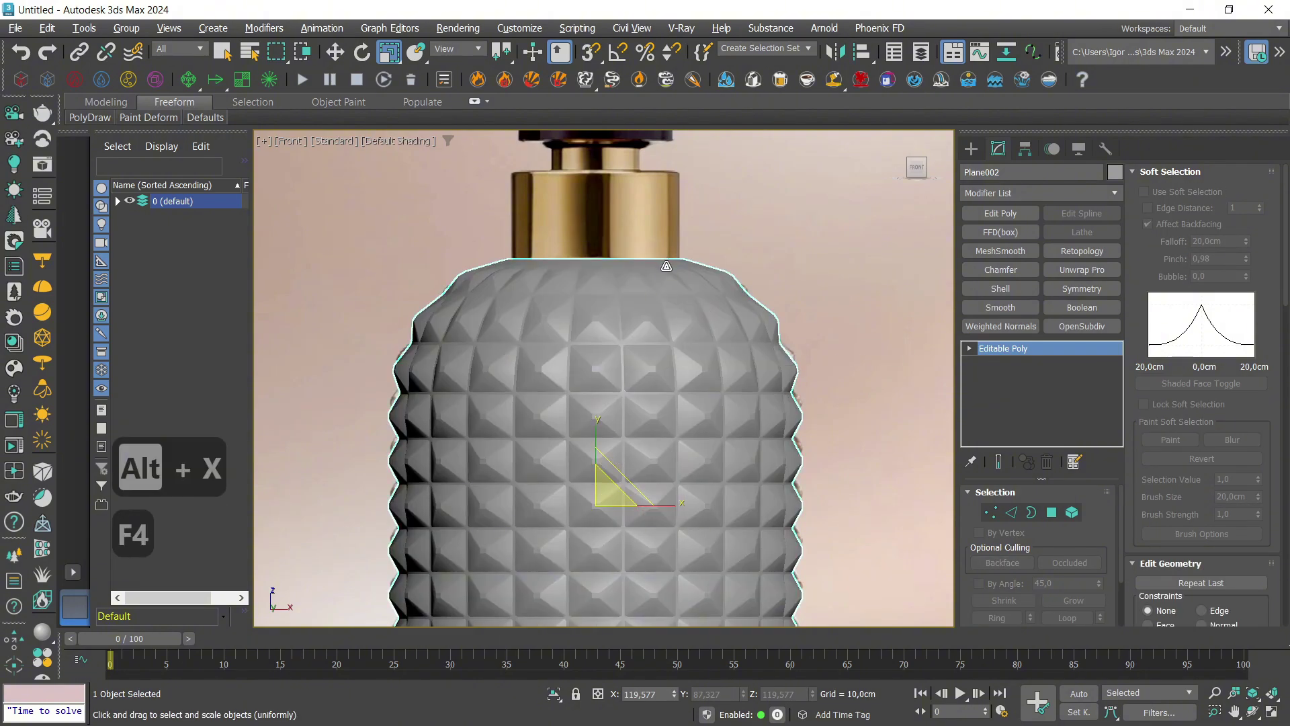
Select the body's lower open border and extrude it inward by scaling to form a flat ring on the base.
{"action": "key", "text": "w"}
{"action": "scroll", "coordinate": [664, 268], "scroll_direction": "down", "scroll_amount": 2}
{"action": "middle_click_drag", "start_coordinate": [678, 421], "coordinate": [714, 435]}
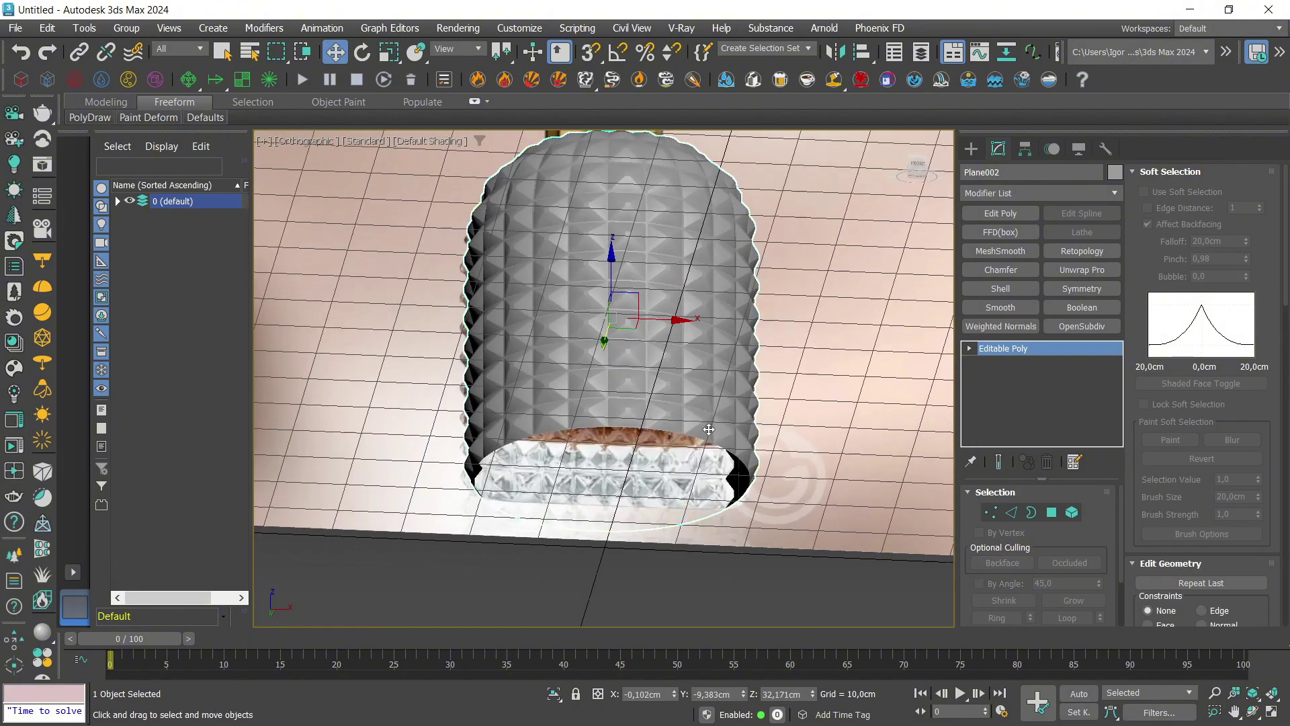
{"action": "key", "text": "3"}
{"action": "scroll", "coordinate": [722, 446], "scroll_direction": "up", "scroll_amount": 3}
{"action": "key", "text": "F4"}
{"action": "scroll", "coordinate": [719, 430], "scroll_direction": "up", "scroll_amount": 2}
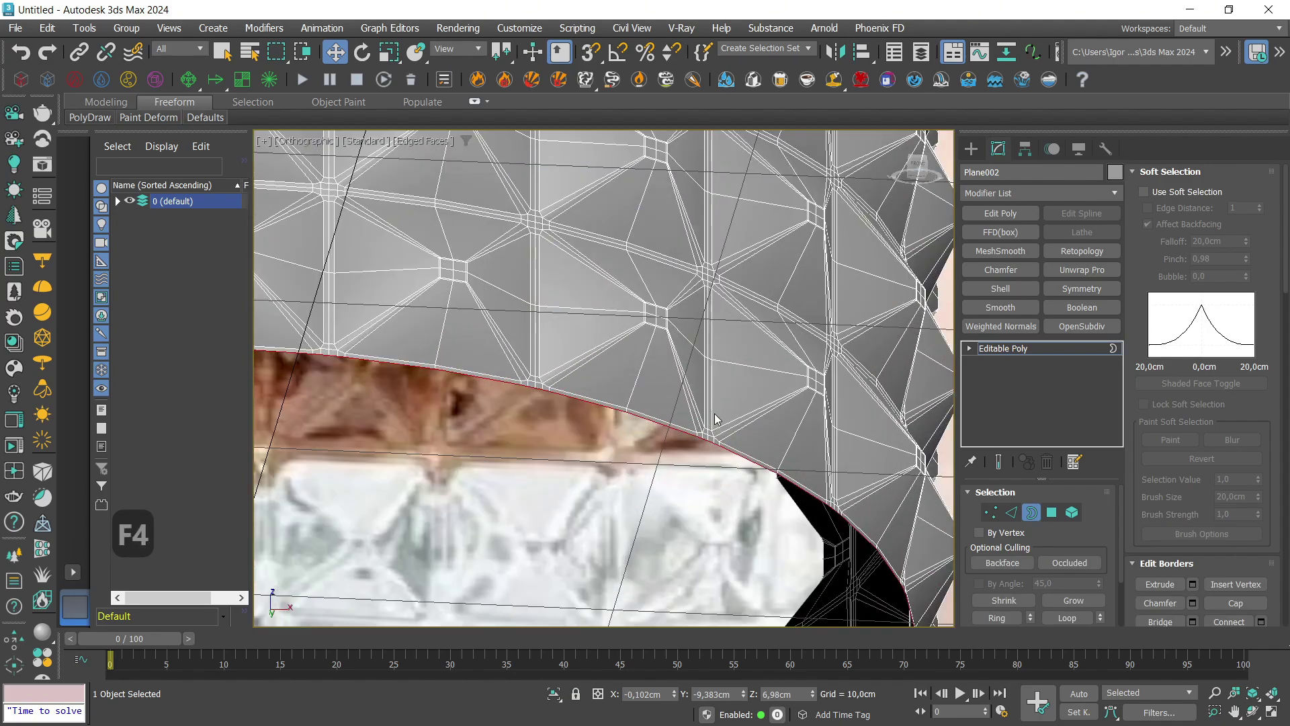
{"action": "key", "text": "r"}
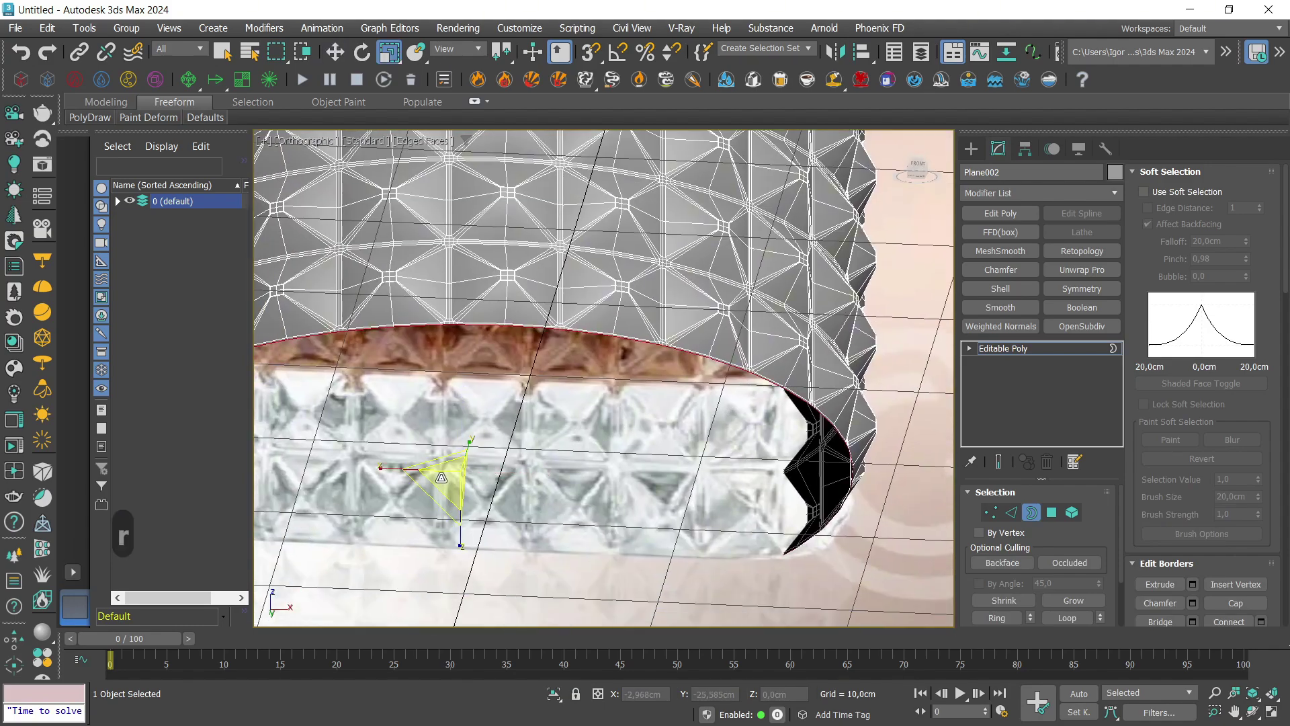
{"action": "left_click_drag", "start_coordinate": [442, 477], "coordinate": [448, 484], "text": "shift"}
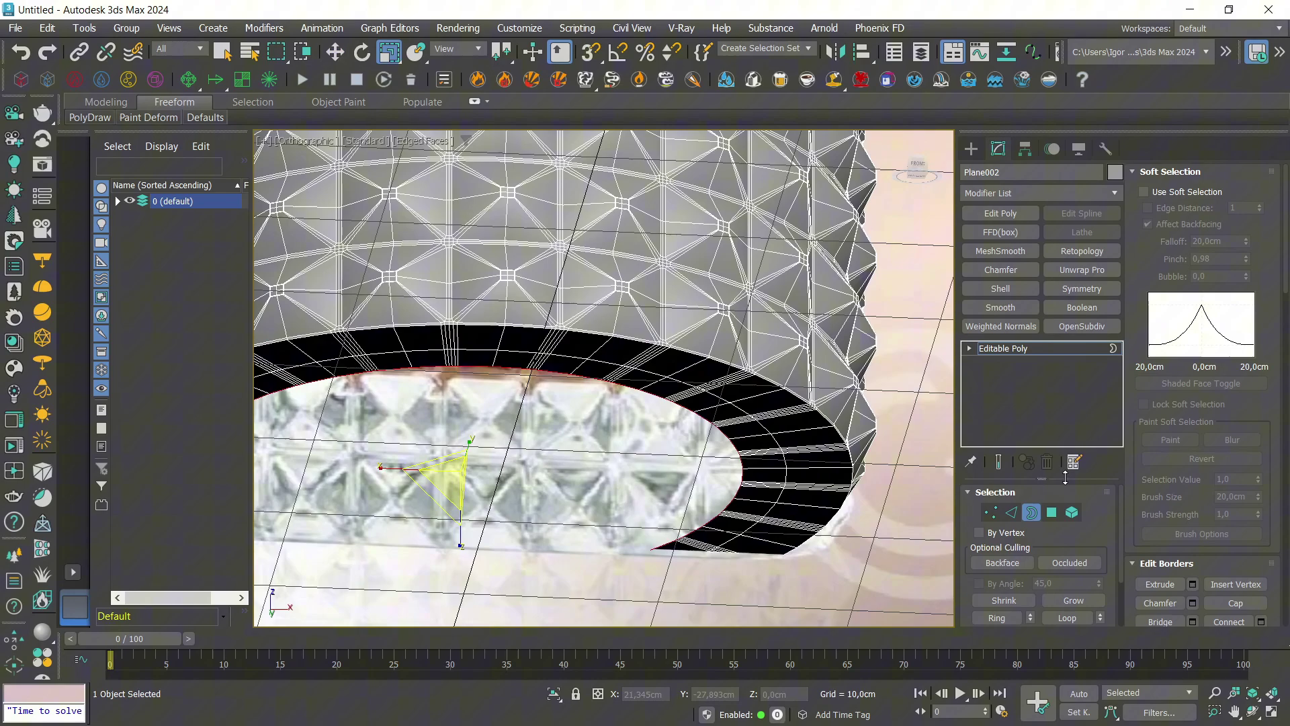
Raise the base's inner border slightly and extrude a second ring inward from it by scaling.
{"action": "key", "text": "w"}
{"action": "left_click_drag", "start_coordinate": [460, 410], "coordinate": [460, 401]}
{"action": "key", "text": "r"}
{"action": "left_click_drag", "start_coordinate": [450, 462], "coordinate": [451, 490], "text": "shift"}
Close the base by collapsing its remaining inner border to a single point.
{"action": "scroll", "coordinate": [1136, 496], "scroll_direction": "down", "scroll_amount": 6}
{"action": "scroll", "coordinate": [1228, 518], "scroll_direction": "down", "scroll_amount": 3}
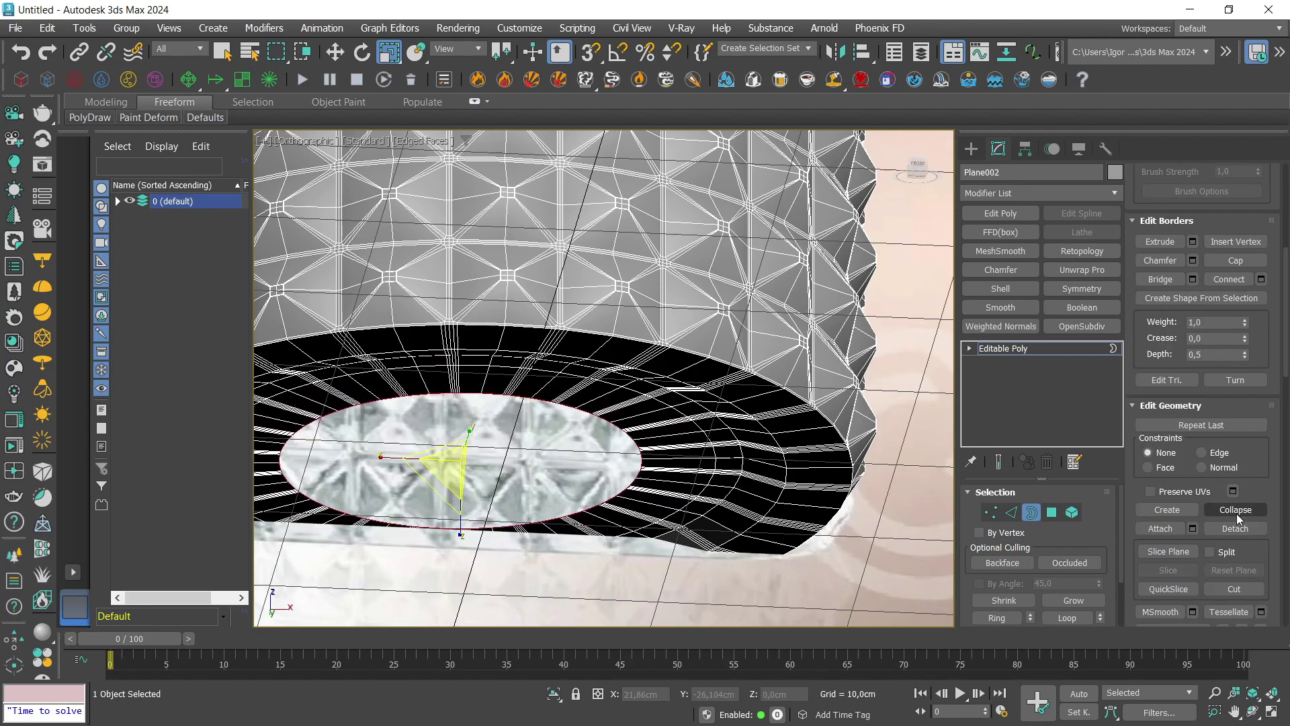
{"action": "left_click", "coordinate": [1236, 512]}
{"action": "left_click", "coordinate": [1004, 349]}
{"action": "key", "text": "F4"}
{"action": "scroll", "coordinate": [766, 395], "scroll_direction": "down", "scroll_amount": 5}
{"action": "middle_click_drag", "start_coordinate": [695, 355], "coordinate": [731, 254], "text": "alt"}
Select the body's upper open border and extrude it about 2.7 cm straight down into the neck.
{"action": "key", "text": "w"}
{"action": "key", "text": "3"}
{"action": "key", "text": "F4"}
{"action": "scroll", "coordinate": [740, 281], "scroll_direction": "up", "scroll_amount": 8}
{"action": "key", "text": "alt+q"}
{"action": "key", "text": "F3"}
{"action": "key", "text": "F3"}
{"action": "scroll", "coordinate": [731, 253], "scroll_direction": "down", "scroll_amount": 5}
{"action": "middle_click_drag", "start_coordinate": [688, 301], "coordinate": [665, 323], "text": "alt"}
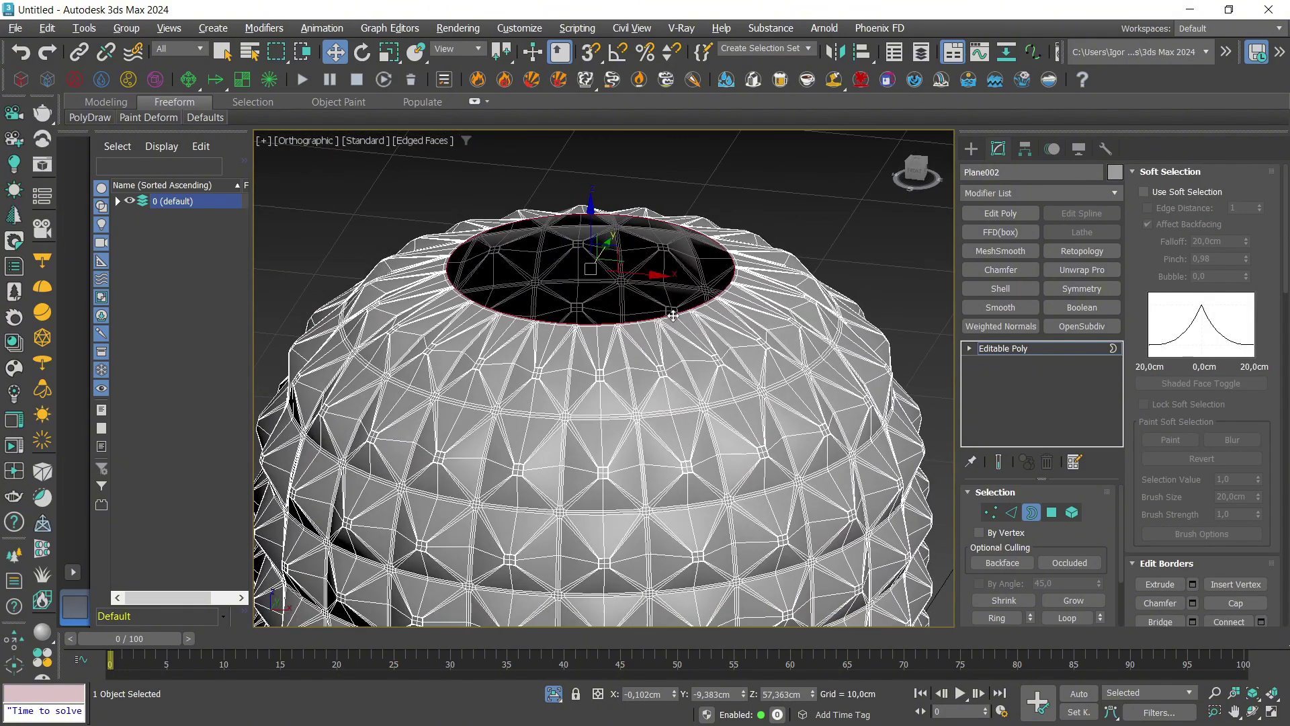
{"action": "key", "text": "F3"}
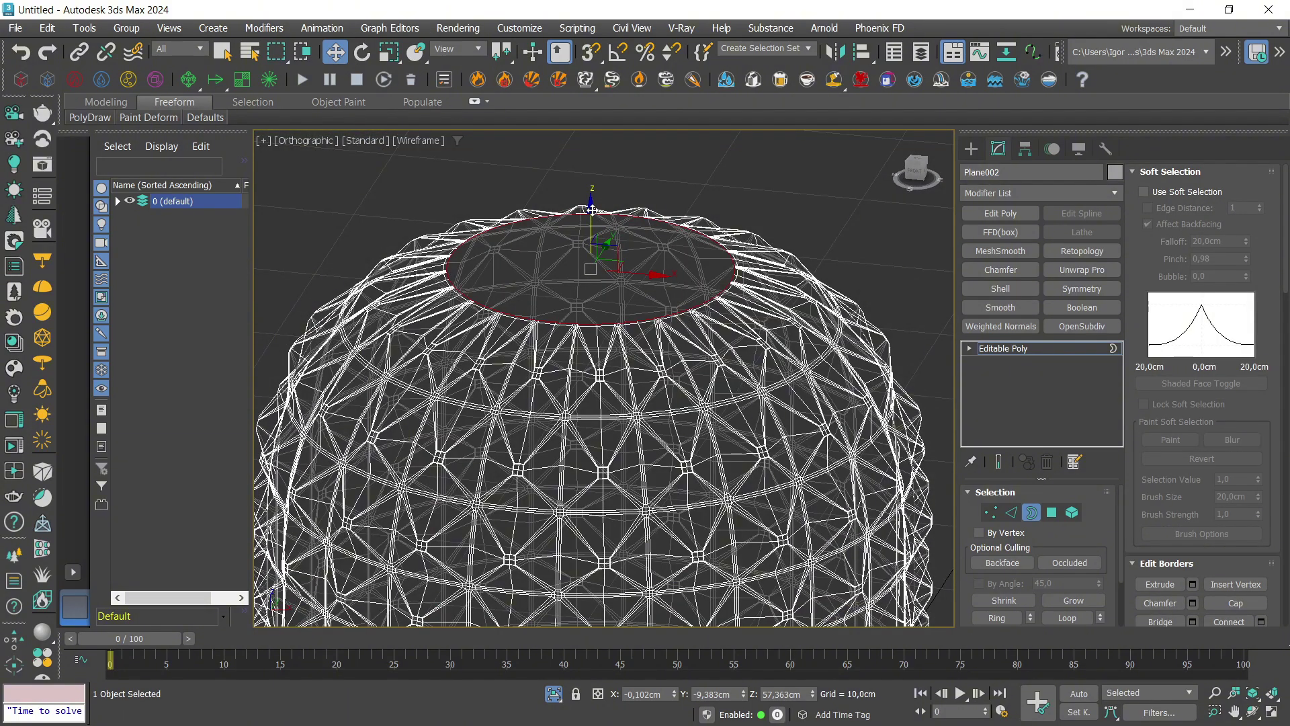
{"action": "key", "text": "f"}
{"action": "key", "text": "z"}
{"action": "key", "text": "F3"}
{"action": "key", "text": "F3"}
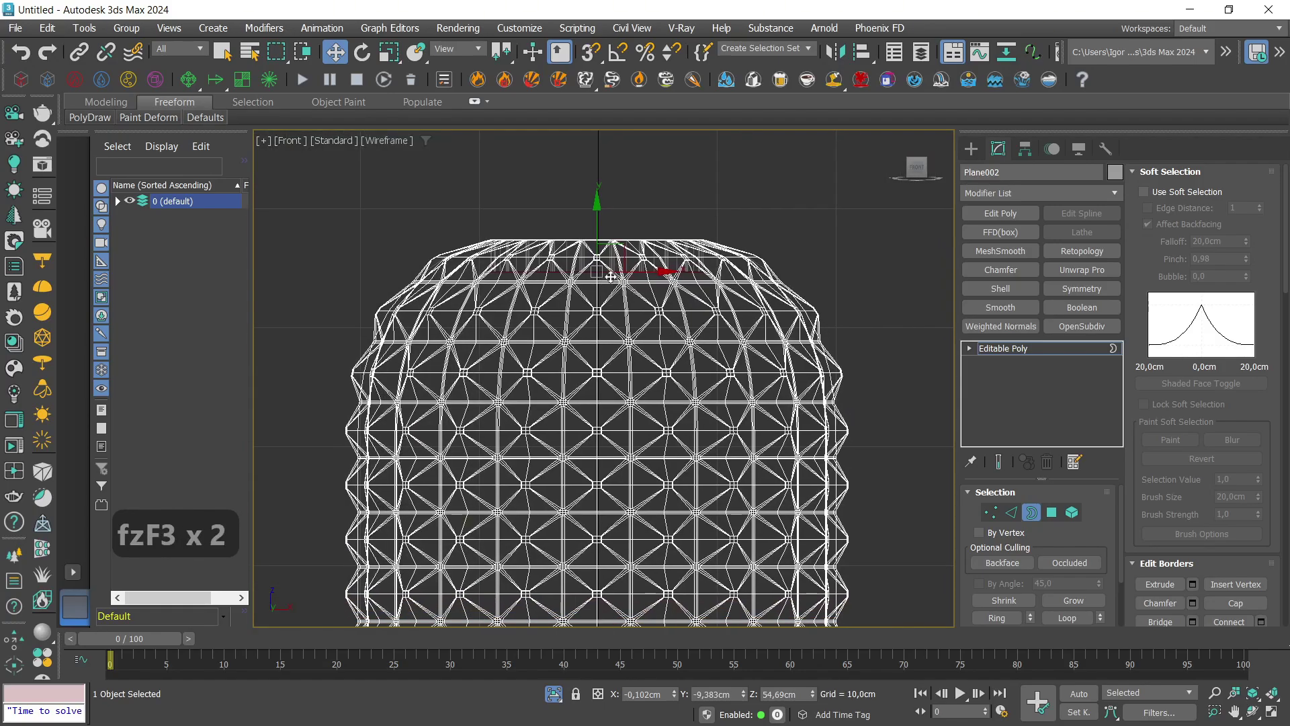
Undo the short neck extrusion, redo it shallower, flare the border to about 120% and extrude it down into the body.
{"action": "key", "text": "r"}
{"action": "key", "text": "w"}
{"action": "key", "text": "ctrl+z"}
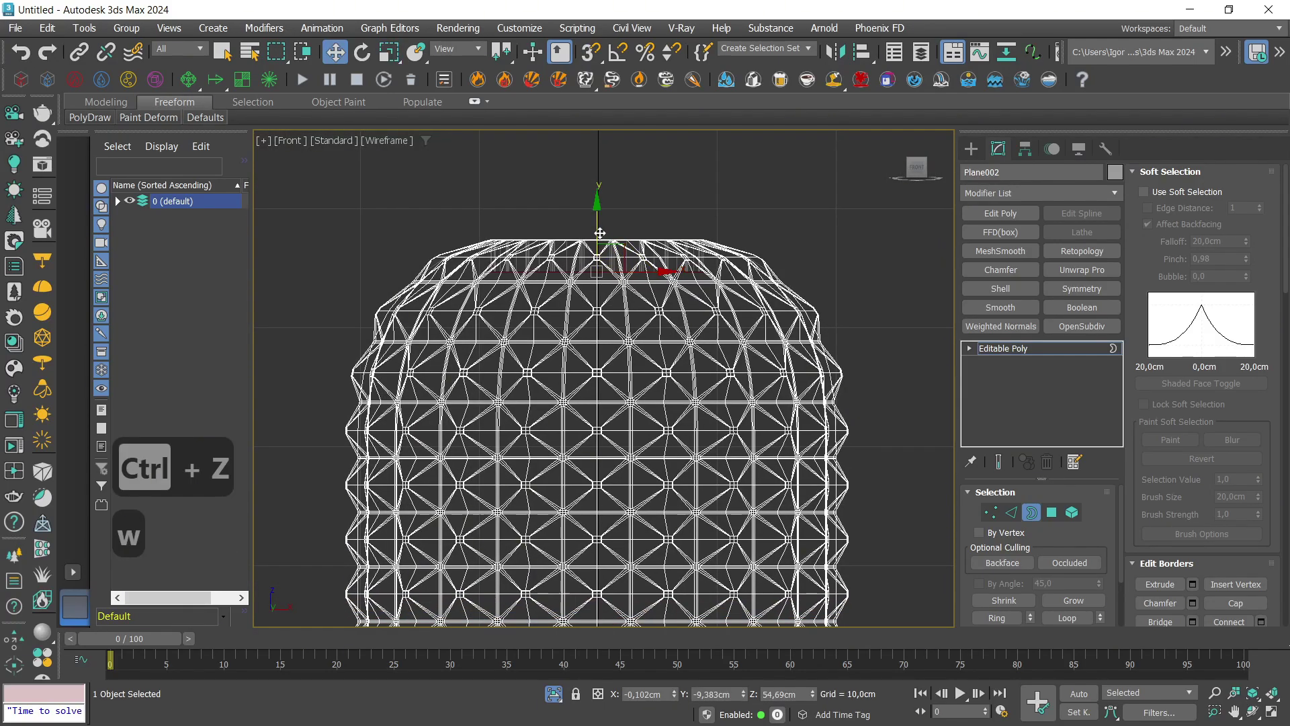
{"action": "left_click", "coordinate": [605, 242]}
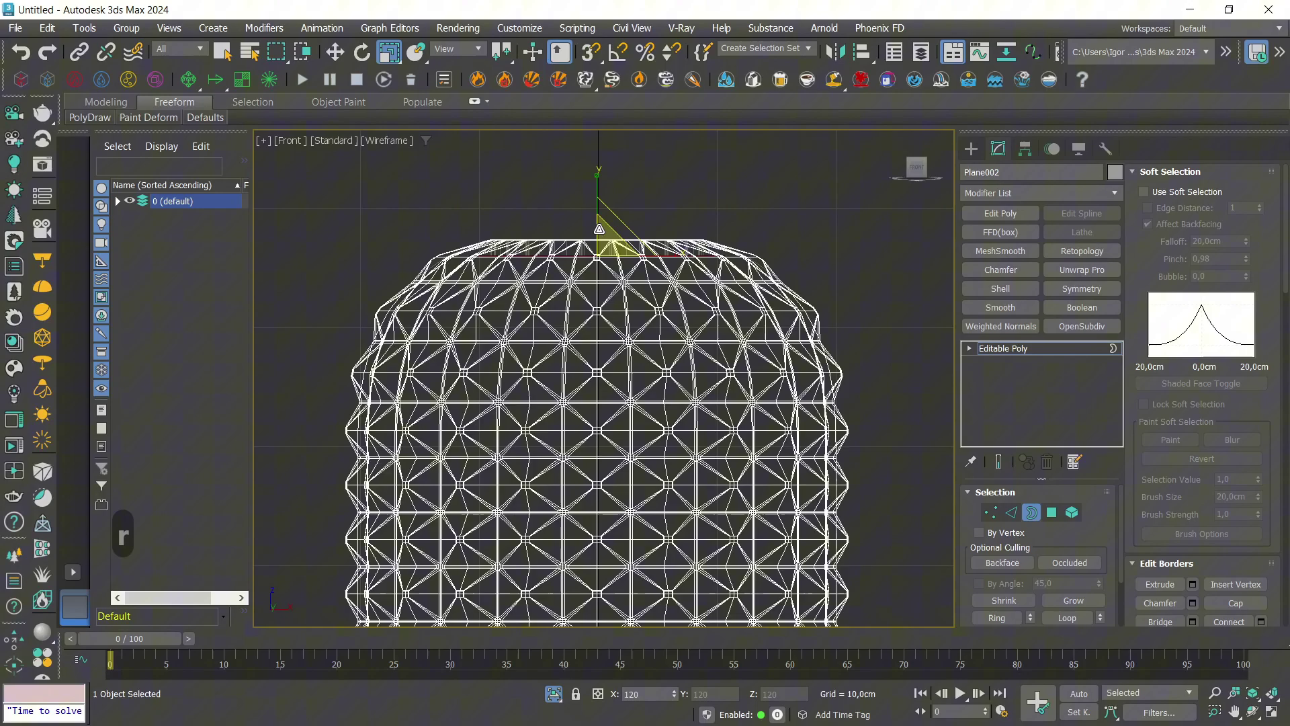
{"action": "left_click_drag", "start_coordinate": [599, 225], "coordinate": [609, 530], "text": "shift"}
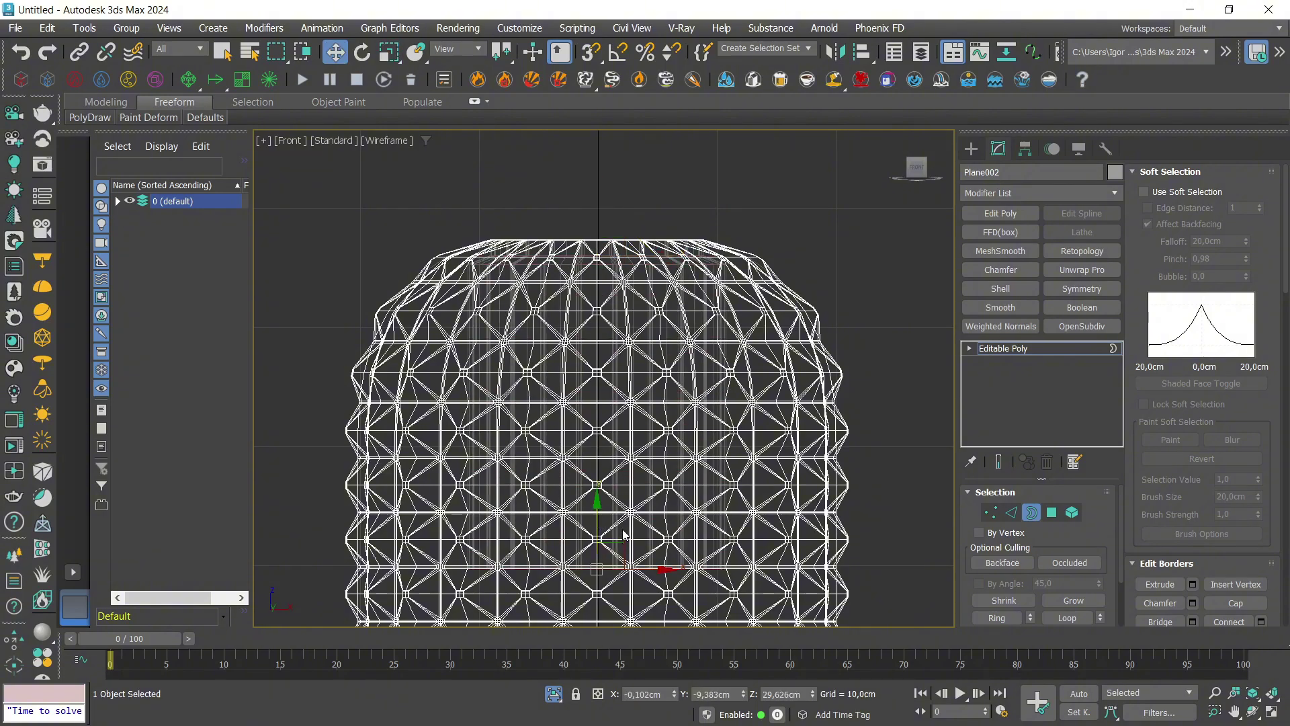
Extend the inner wall's lower border down to the floor of the reference bottle's inner chamber.
{"action": "middle_click_drag", "start_coordinate": [602, 527], "coordinate": [585, 273]}
{"action": "key", "text": "F3"}
{"action": "key", "text": "F3"}
{"action": "left_click_drag", "start_coordinate": [581, 327], "coordinate": [586, 442]}
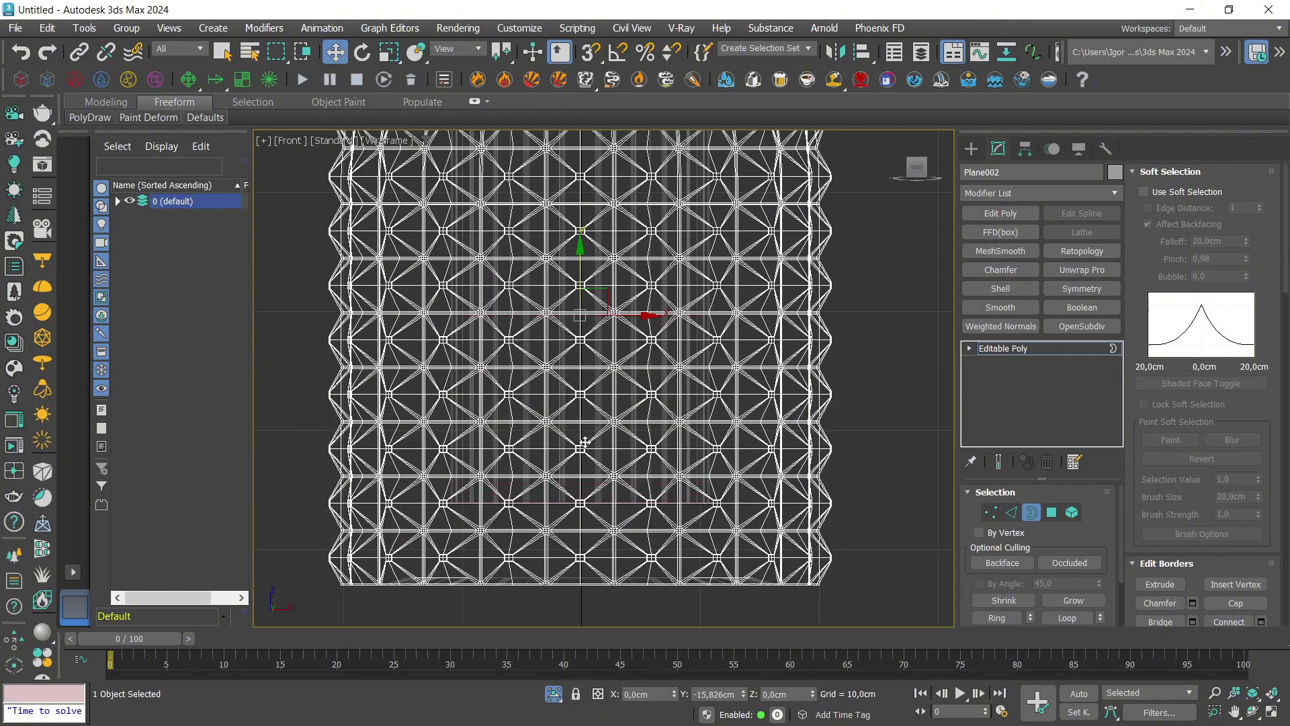
{"action": "key", "text": "alt+q"}
{"action": "key", "text": "F3"}
{"action": "key", "text": "alt+x"}
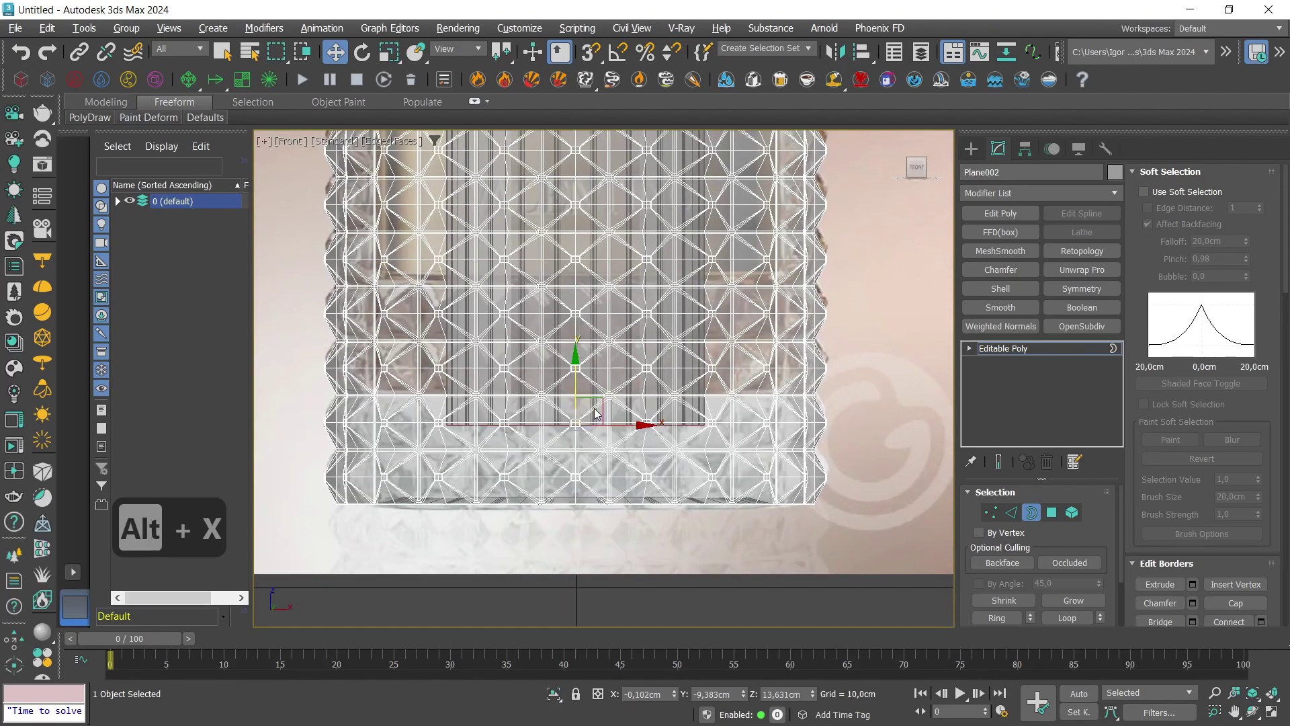
{"action": "left_click_drag", "start_coordinate": [573, 377], "coordinate": [575, 348]}
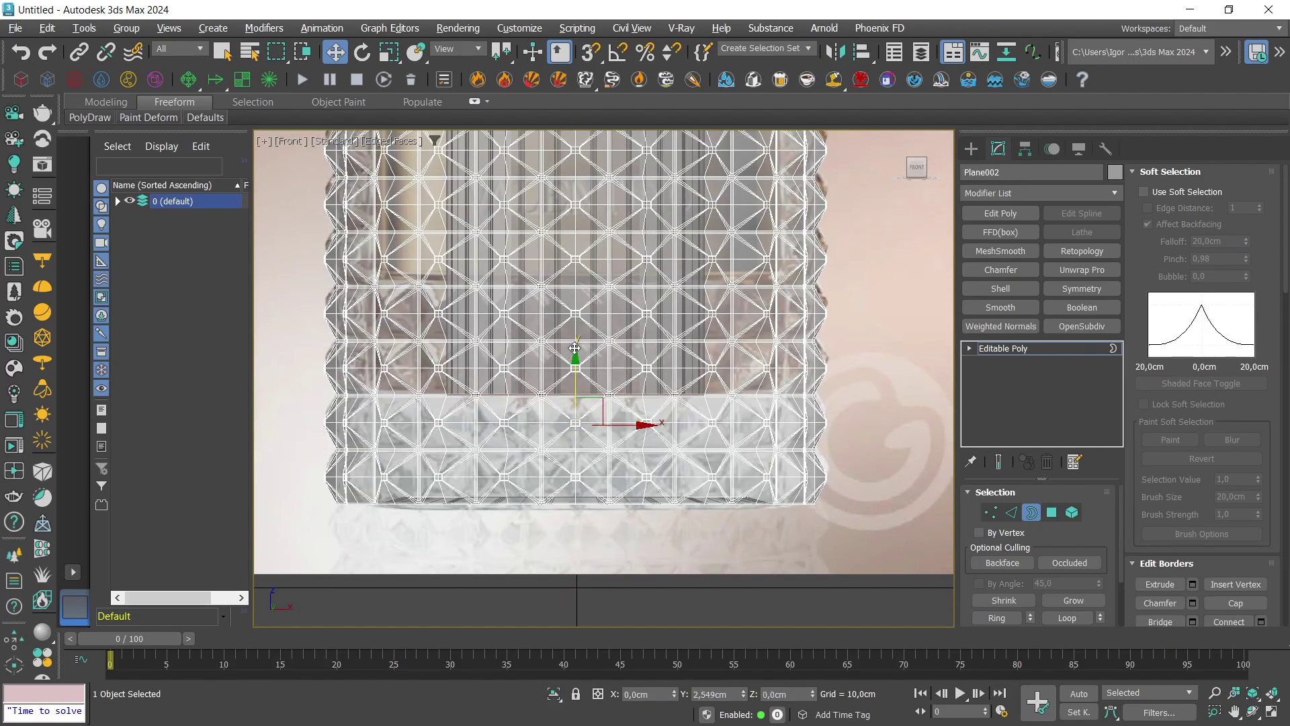
Select all polygons of the inner wall and detach them as a separate object.
{"action": "scroll", "coordinate": [693, 446], "scroll_direction": "down", "scroll_amount": 2}
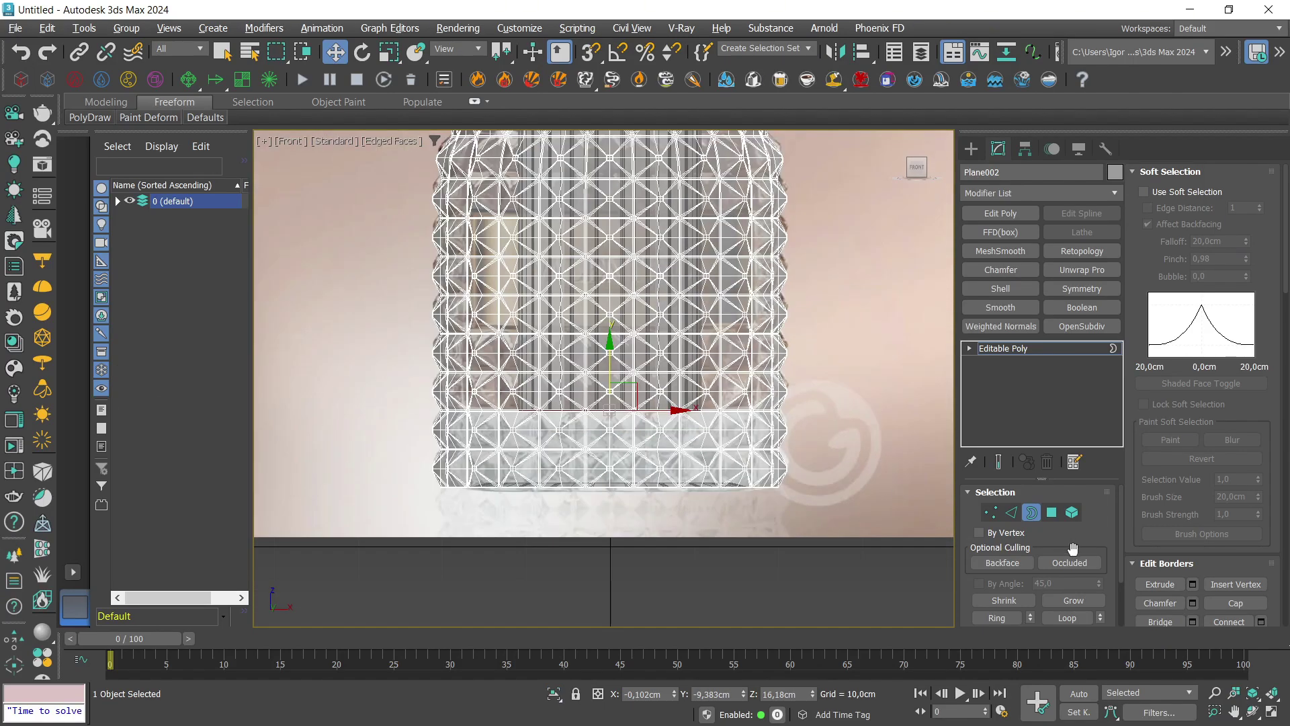
{"action": "left_click", "coordinate": [1052, 513]}
{"action": "key", "text": "alt+q"}
{"action": "scroll", "coordinate": [824, 378], "scroll_direction": "up", "scroll_amount": 5}
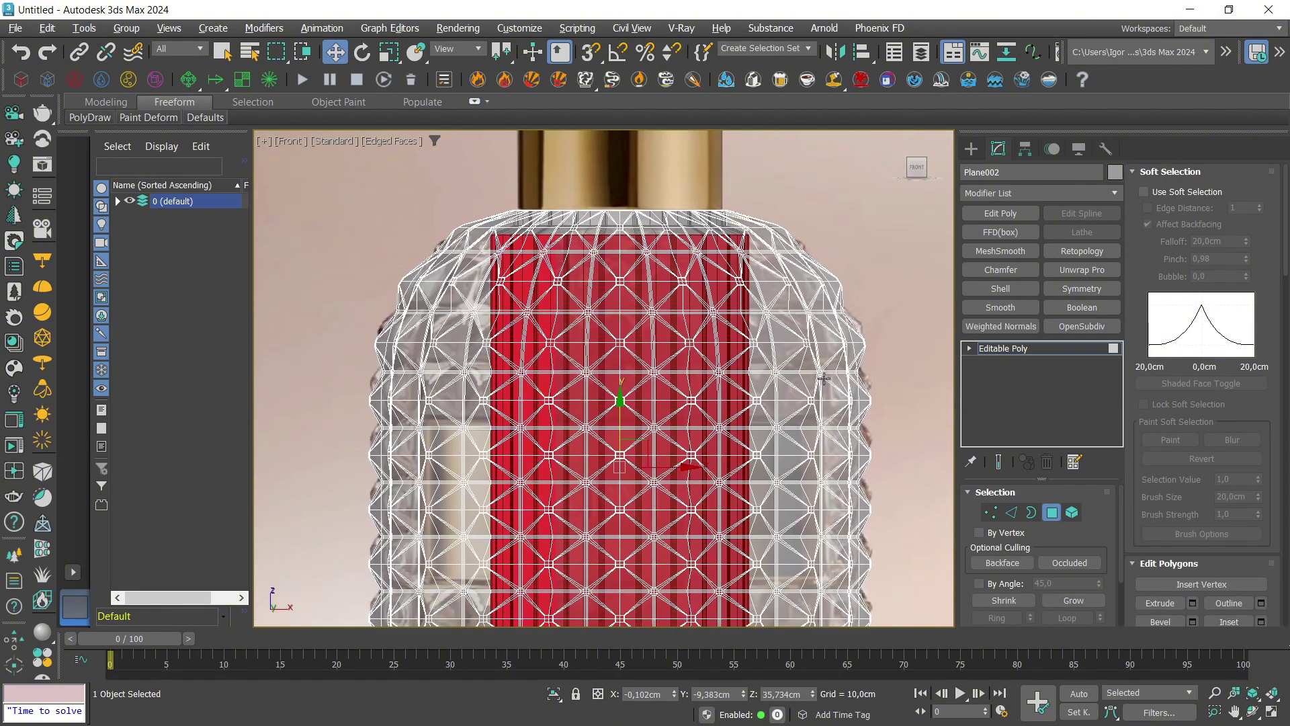
{"action": "scroll", "coordinate": [1138, 522], "scroll_direction": "down", "scroll_amount": 10}
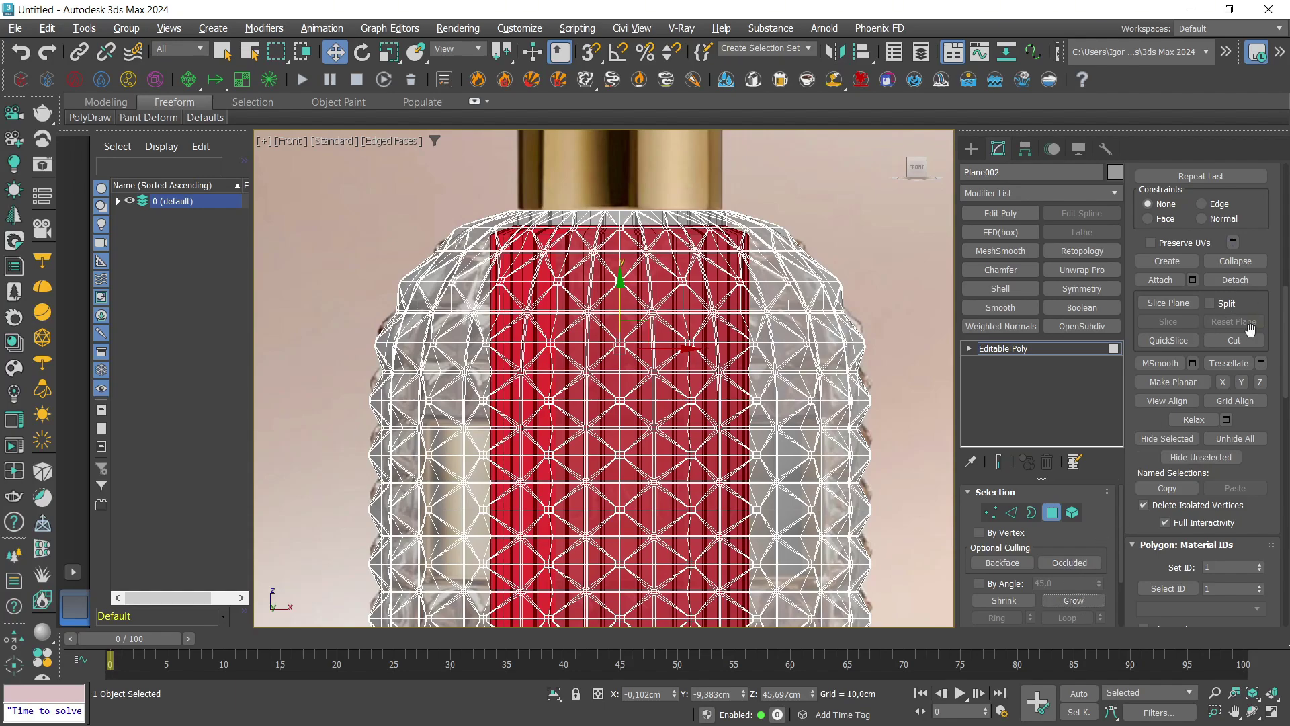
{"action": "left_click", "coordinate": [1235, 279]}
{"action": "left_click", "coordinate": [703, 370]}
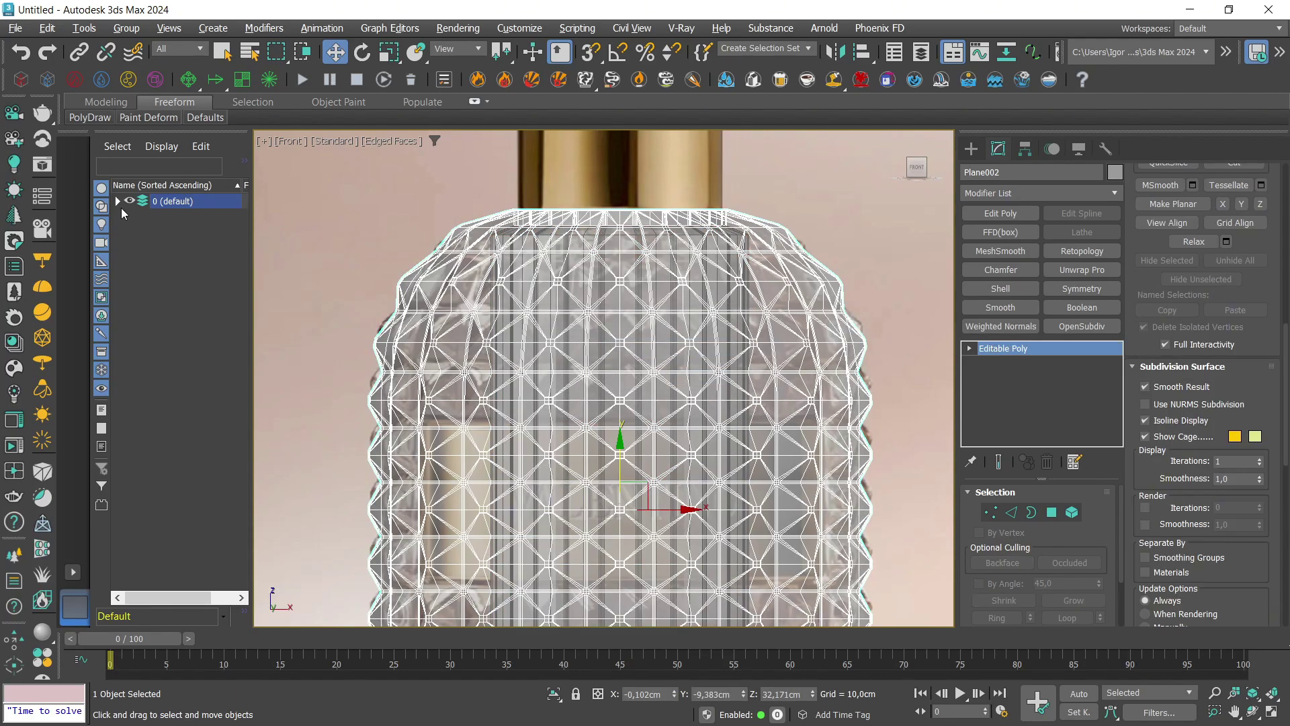
Select the detached inner cylinder, isolate it and turn off its see-through display.
{"action": "key", "text": "F3"}
{"action": "scroll", "coordinate": [571, 279], "scroll_direction": "up", "scroll_amount": 3}
{"action": "scroll", "coordinate": [521, 236], "scroll_direction": "up", "scroll_amount": 5}
{"action": "left_click", "coordinate": [476, 219]}
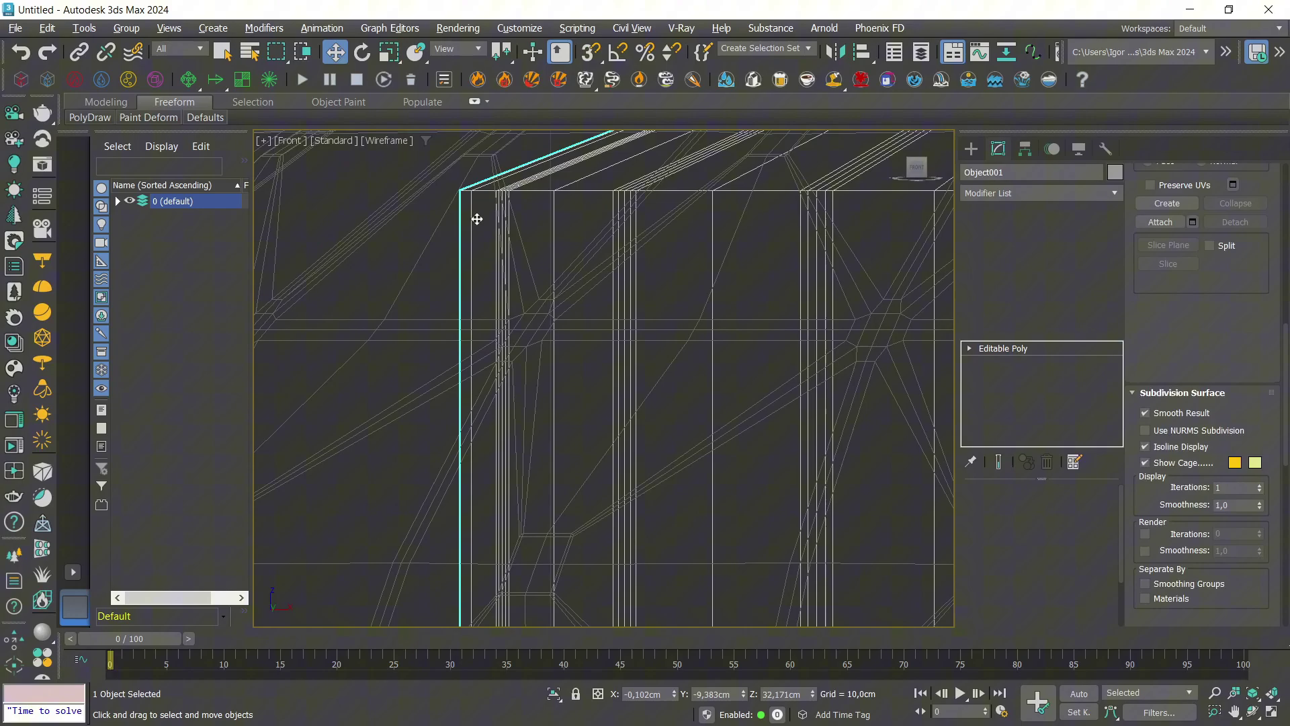
{"action": "key", "text": "alt+q"}
{"action": "key", "text": "F3"}
{"action": "key", "text": "4"}
{"action": "middle_click_drag", "start_coordinate": [528, 266], "coordinate": [589, 327], "text": "alt"}
{"action": "key", "text": "alt+x"}
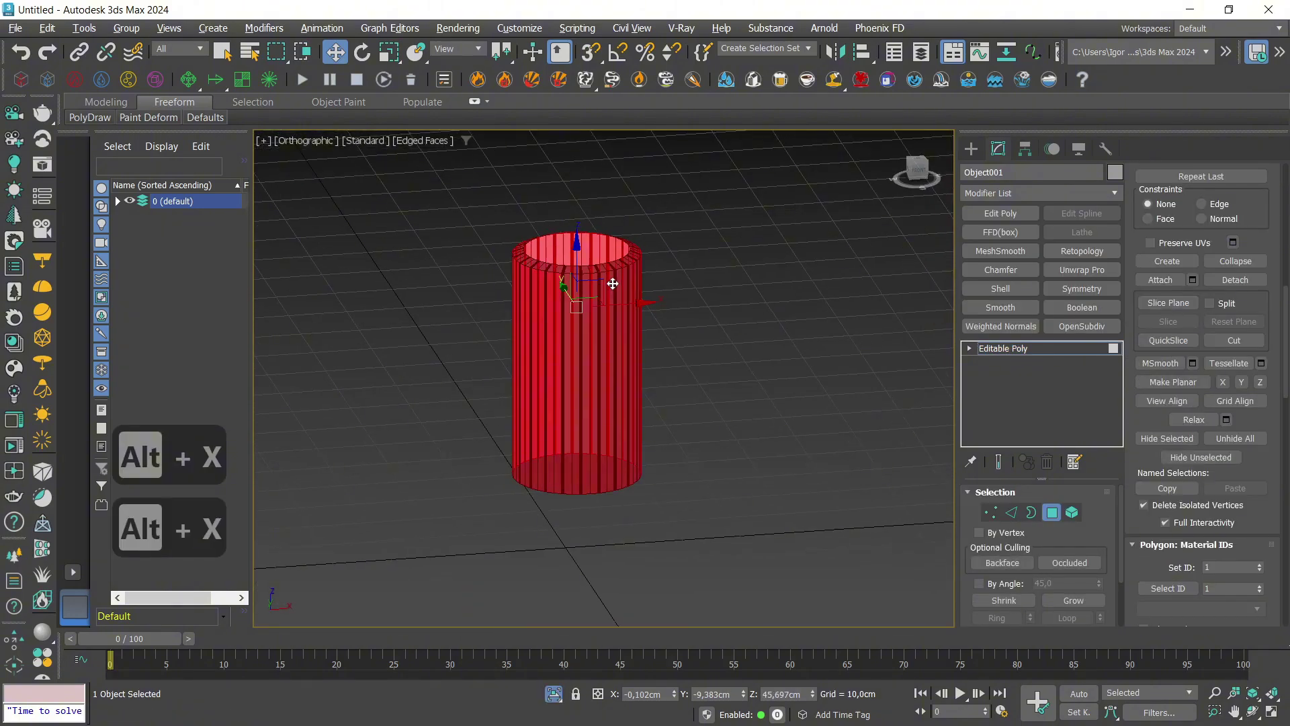
Weld the clustered vertices on the outer rim at the inner cylinder's top with a threshold of 0,178 cm.
{"action": "scroll", "coordinate": [605, 296], "scroll_direction": "up", "scroll_amount": 5}
{"action": "key", "text": "1"}
{"action": "key", "text": "F4"}
{"action": "key", "text": "F4"}
{"action": "key", "text": "F3"}
{"action": "scroll", "coordinate": [608, 328], "scroll_direction": "up", "scroll_amount": 4}
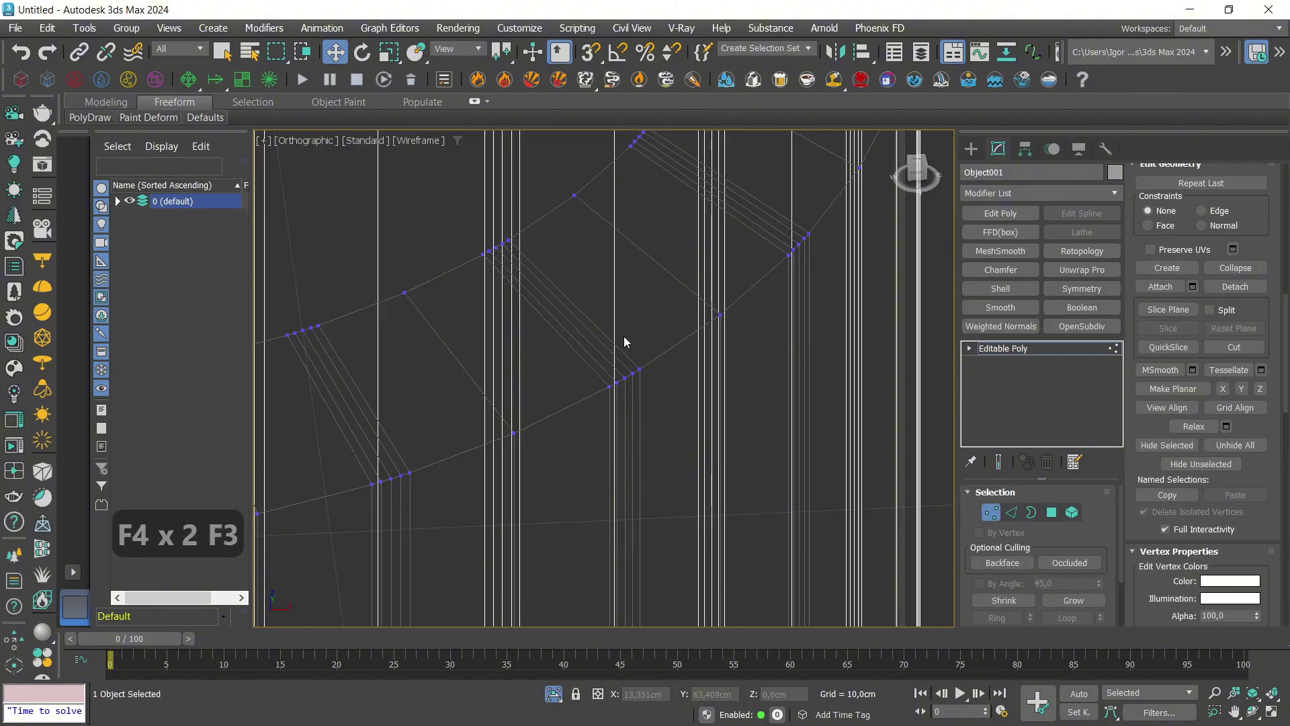
{"action": "key", "text": "3"}
{"action": "key", "text": "2"}
{"action": "left_click", "coordinate": [990, 512], "text": "ctrl"}
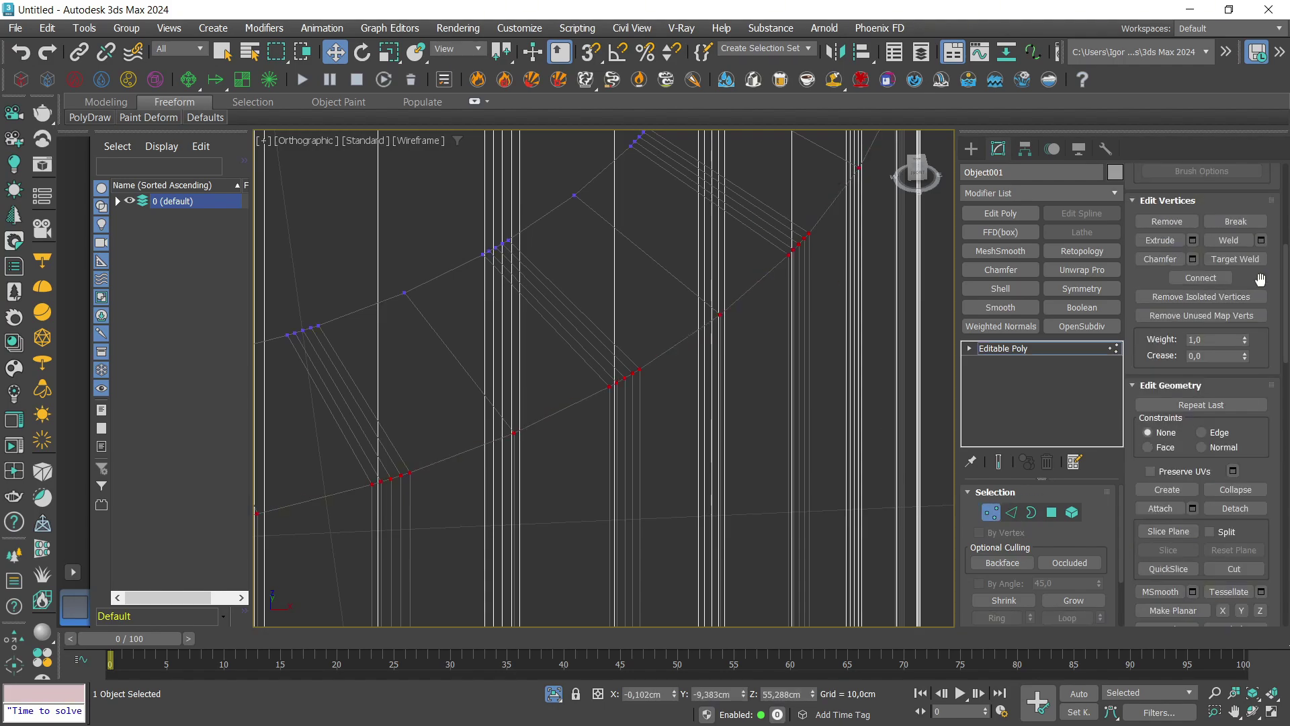
{"action": "left_click", "coordinate": [1261, 240]}
{"action": "left_click_drag", "start_coordinate": [617, 389], "coordinate": [612, 364]}
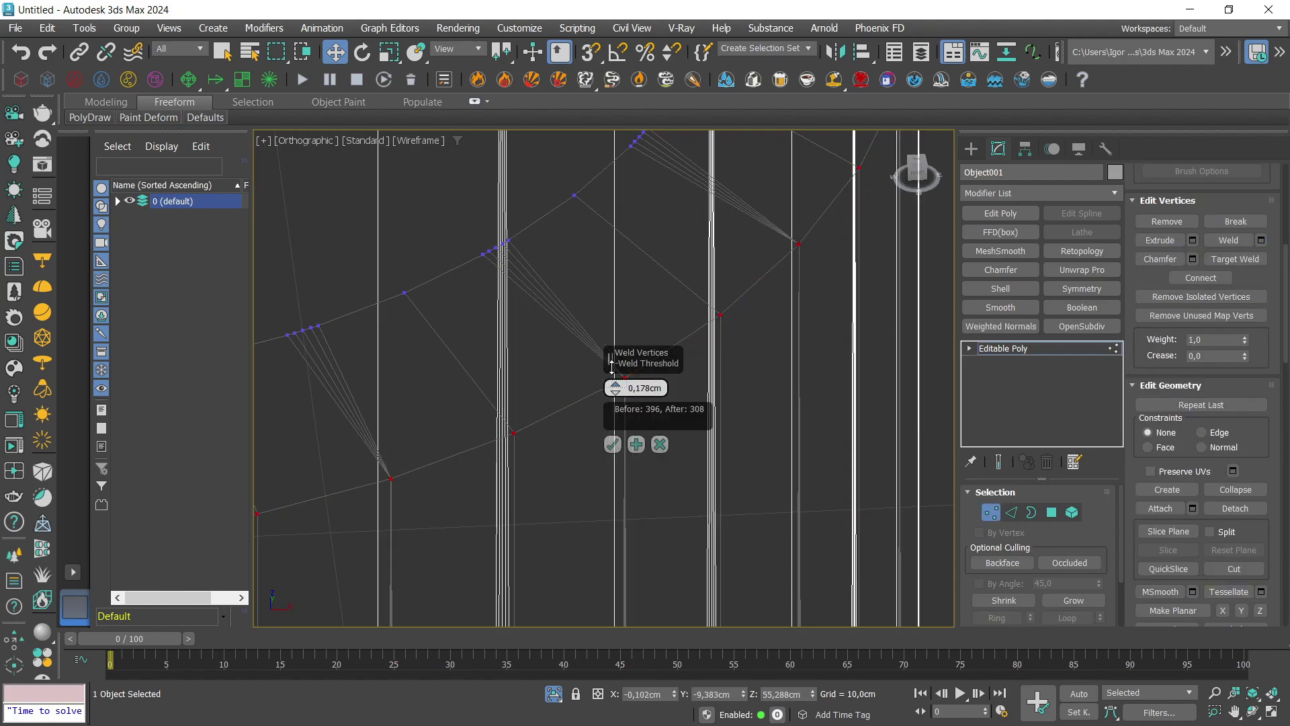
{"action": "left_click", "coordinate": [613, 444]}
Select the vertices around the inner cylinder's bottom rim and weld the clustered ones together.
{"action": "key", "text": "1"}
{"action": "scroll", "coordinate": [659, 393], "scroll_direction": "down", "scroll_amount": 6}
{"action": "key", "text": "F4"}
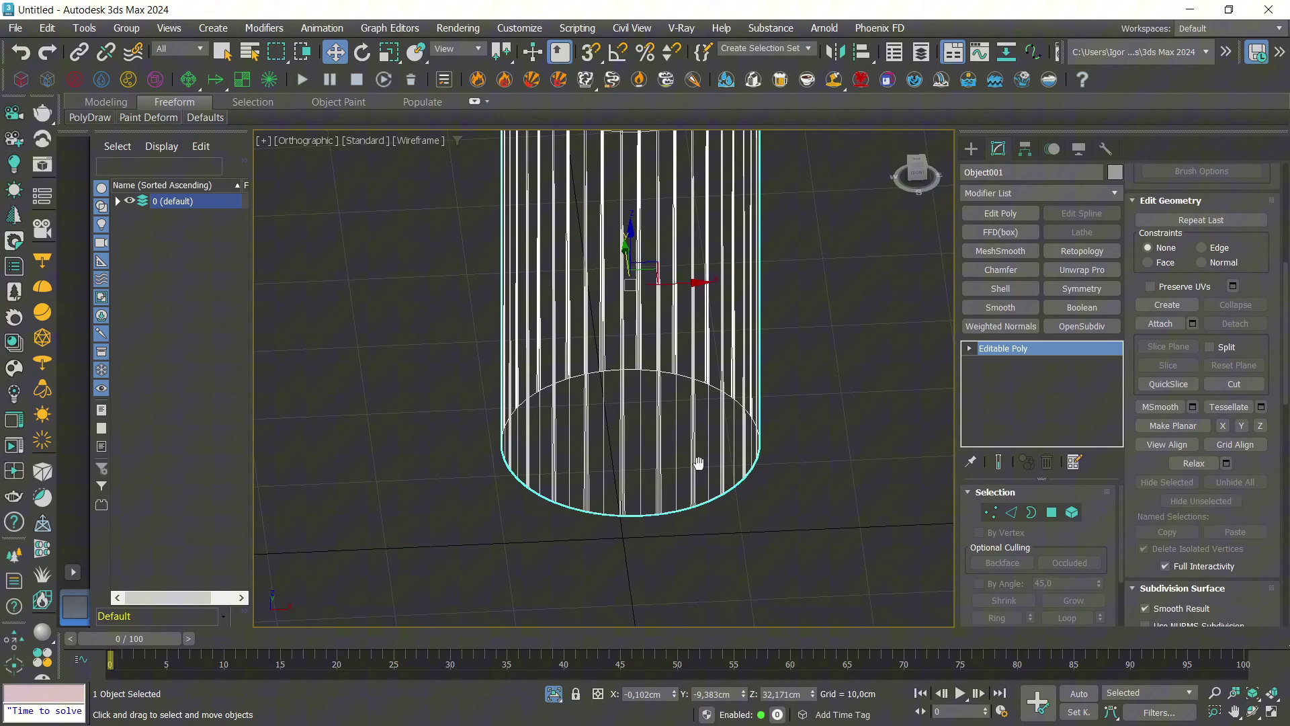
{"action": "key", "text": "1"}
{"action": "left_click_drag", "start_coordinate": [475, 311], "coordinate": [476, 311]}
{"action": "key", "text": "z"}
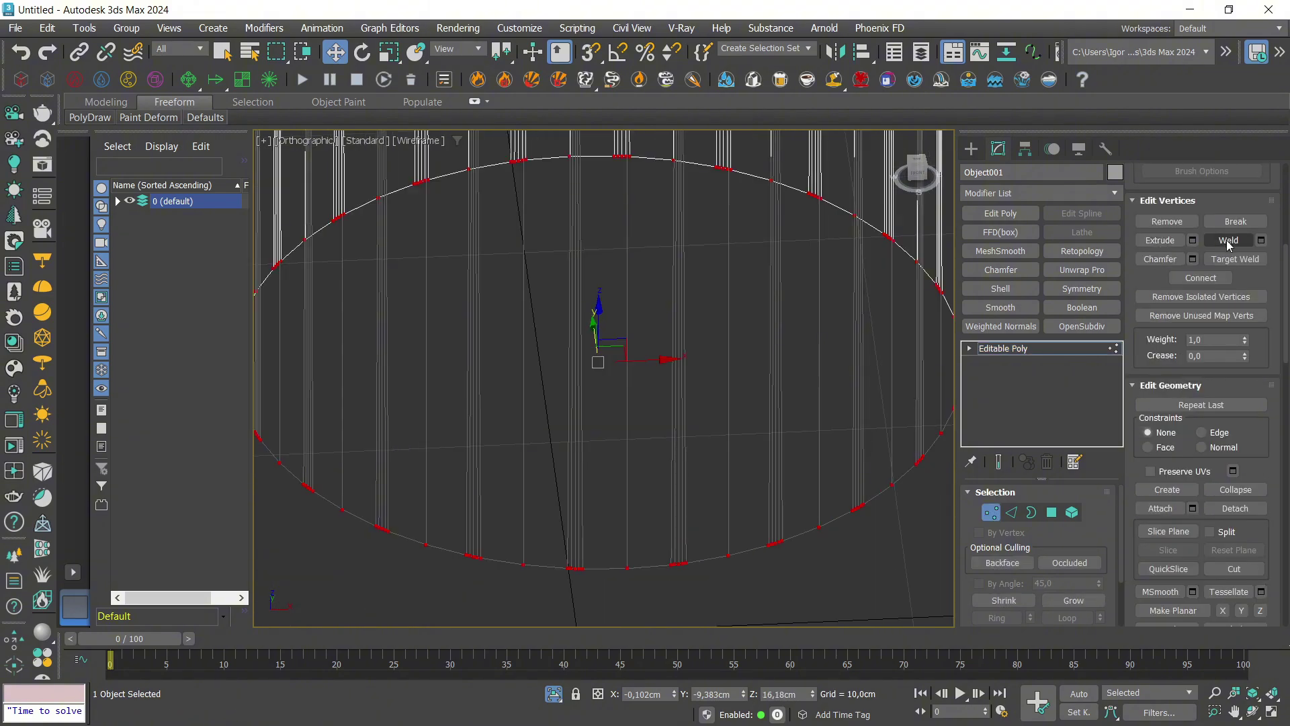
{"action": "scroll", "coordinate": [631, 476], "scroll_direction": "down", "scroll_amount": 5}
Close the inner cylinder's bottom by extruding its border inward in concentric rings and collapsing the center to a point.
{"action": "key", "text": "1"}
{"action": "key", "text": "4"}
{"action": "key", "text": "3"}
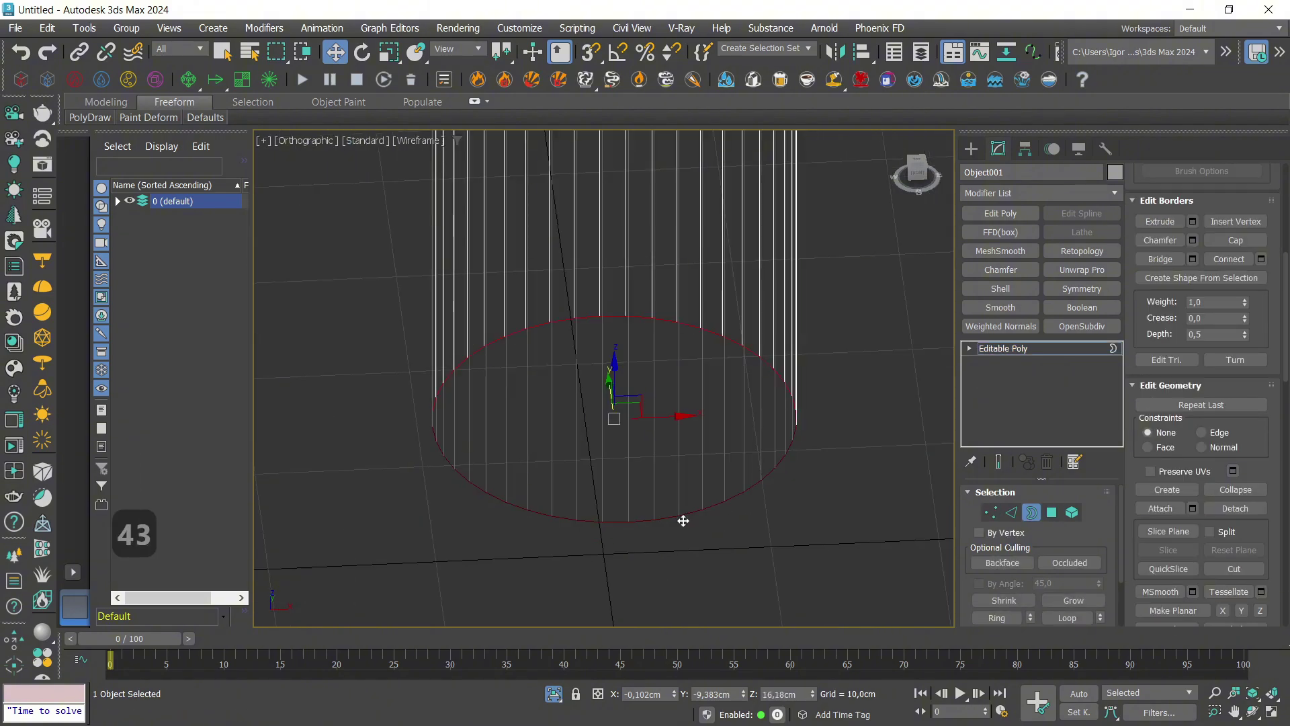
{"action": "key", "text": "r"}
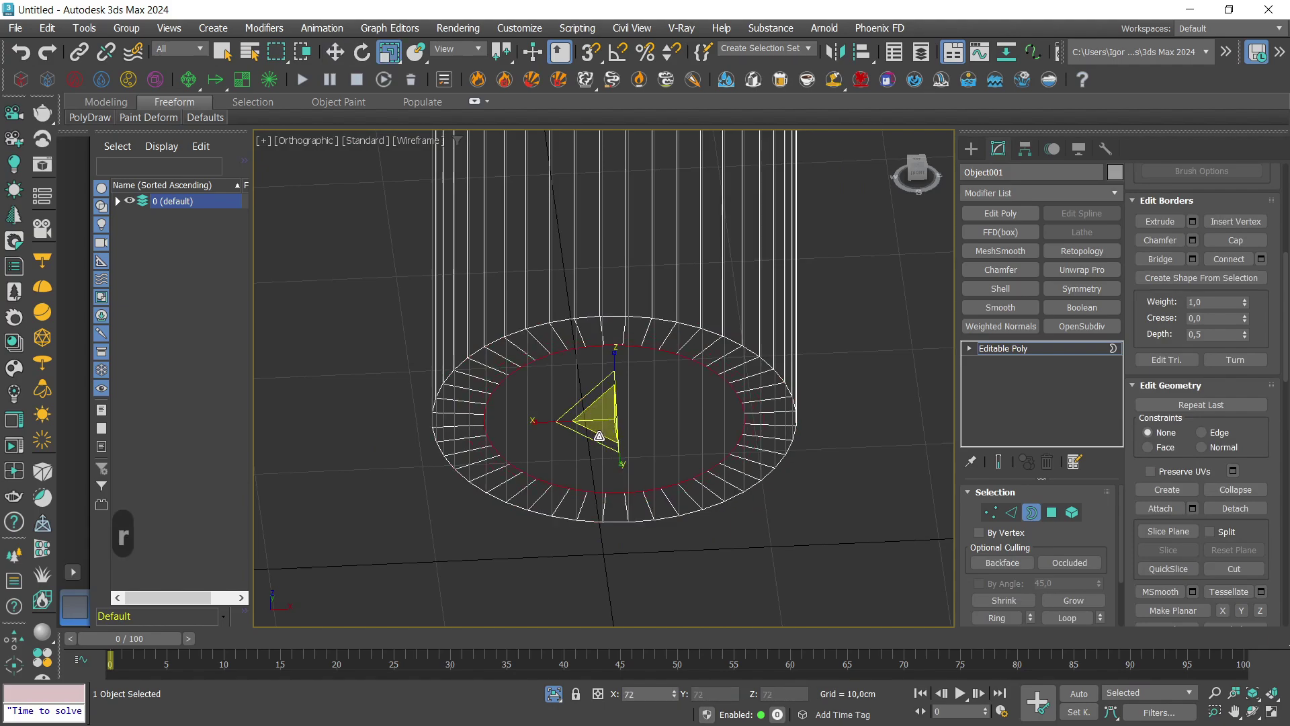
{"action": "left_click_drag", "start_coordinate": [599, 435], "coordinate": [599, 438], "text": "shift"}
{"action": "left_click", "coordinate": [1235, 489]}
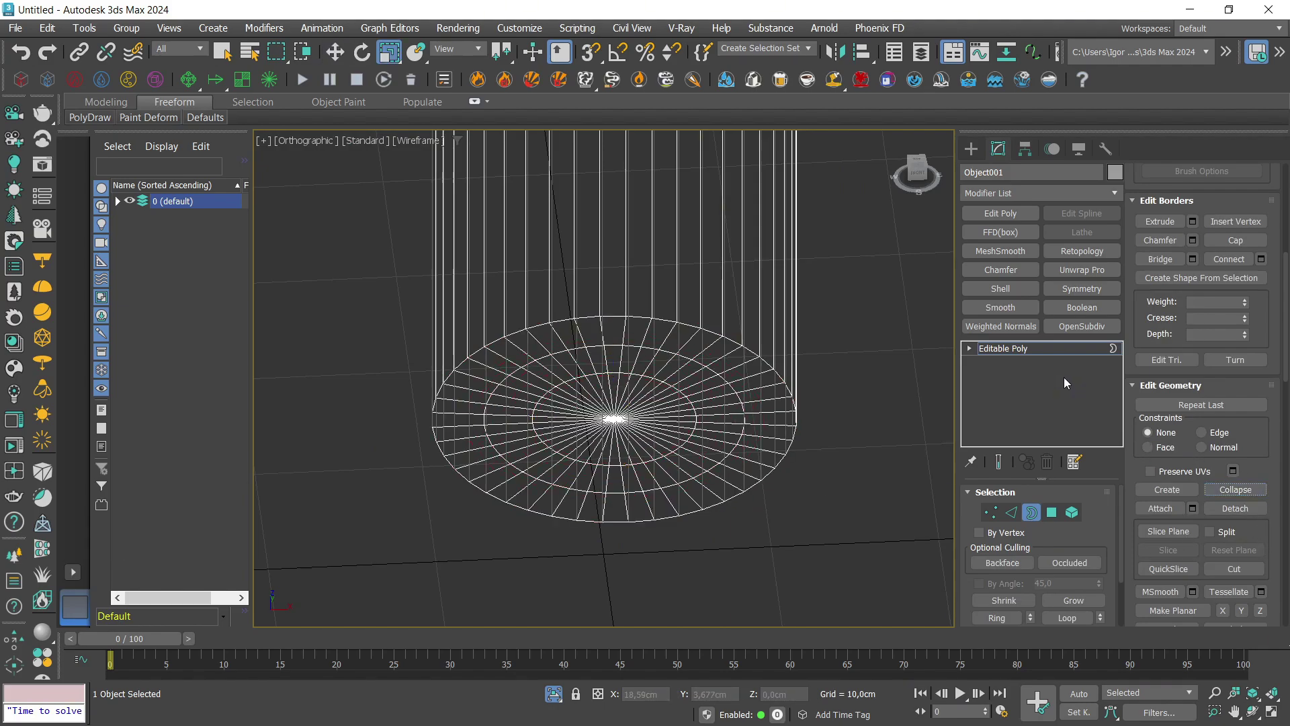
Isolate the inner cylinder together with the reference image in the front view and make the cylinder see-through.
{"action": "left_click", "coordinate": [1008, 349]}
{"action": "key", "text": "alt+q"}
{"action": "key", "text": "f"}
{"action": "key", "text": "z"}
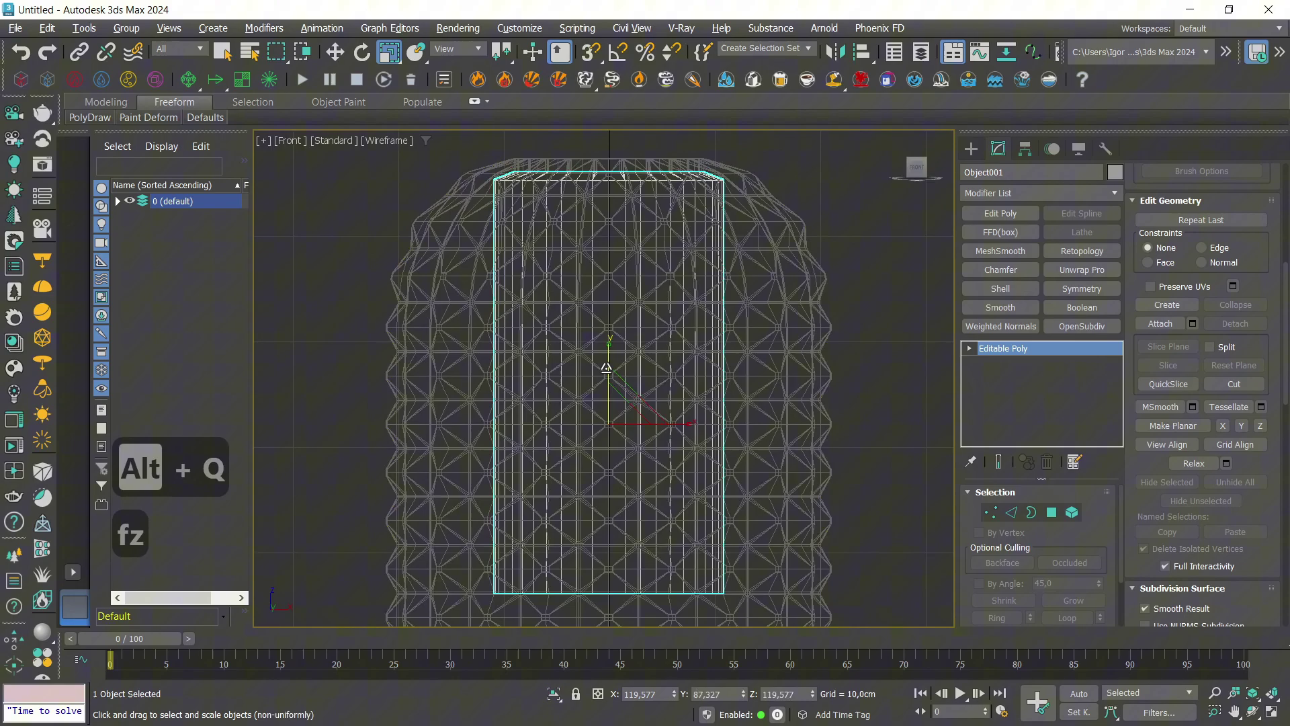
{"action": "key", "text": "F3"}
{"action": "key", "text": "w"}
{"action": "key", "text": "alt+q"}
{"action": "key", "text": "F3"}
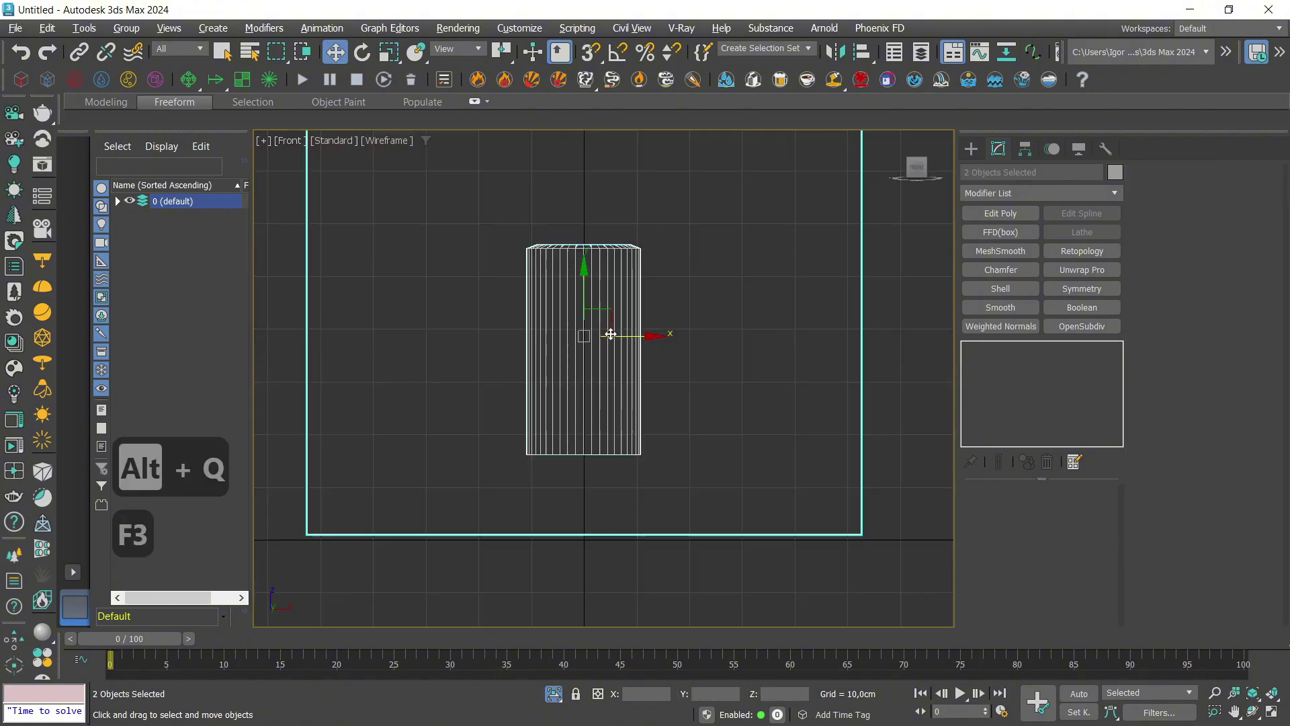
{"action": "left_click", "coordinate": [625, 442]}
{"action": "key", "text": "F3"}
{"action": "key", "text": "alt+x"}
{"action": "key", "text": "alt+x"}
Select the inner cylinder's bottom vertices and scale them to about 162% to fit the reference bottle's inner chamber.
{"action": "key", "text": "1"}
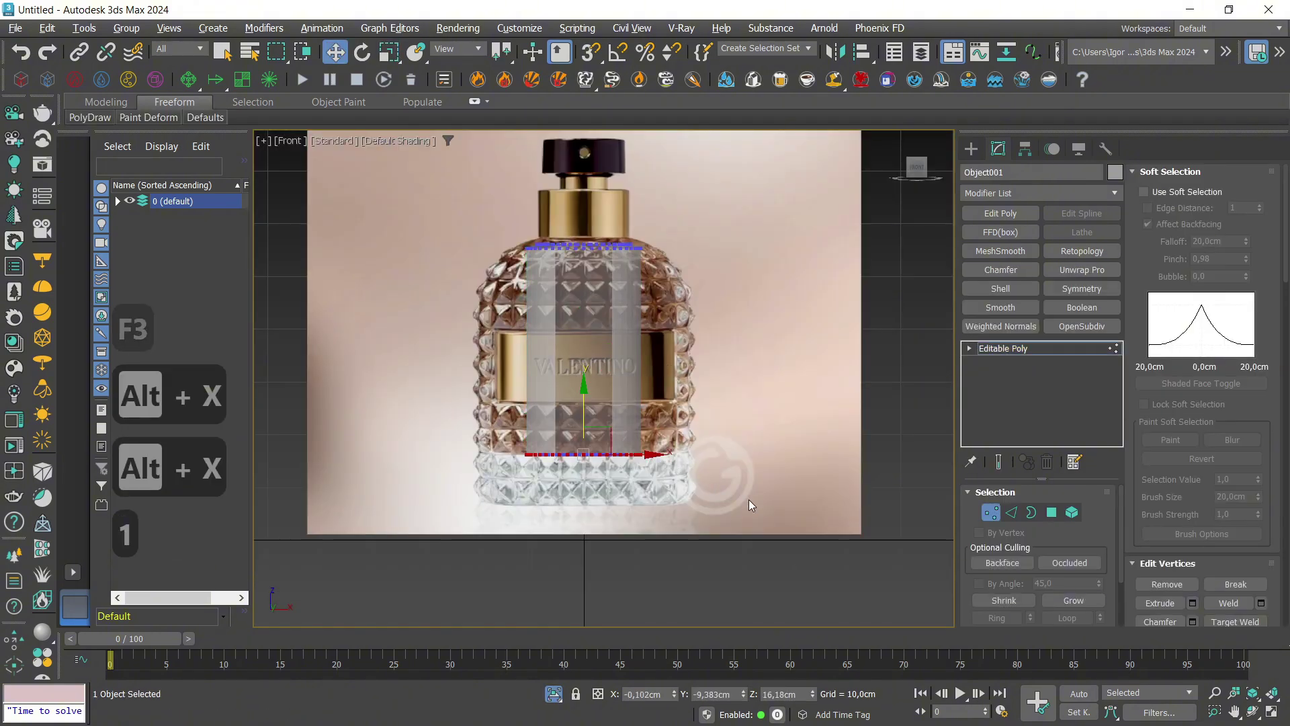
{"action": "key", "text": "r"}
{"action": "scroll", "coordinate": [572, 466], "scroll_direction": "up", "scroll_amount": 5}
{"action": "left_click_drag", "start_coordinate": [594, 442], "coordinate": [611, 393]}
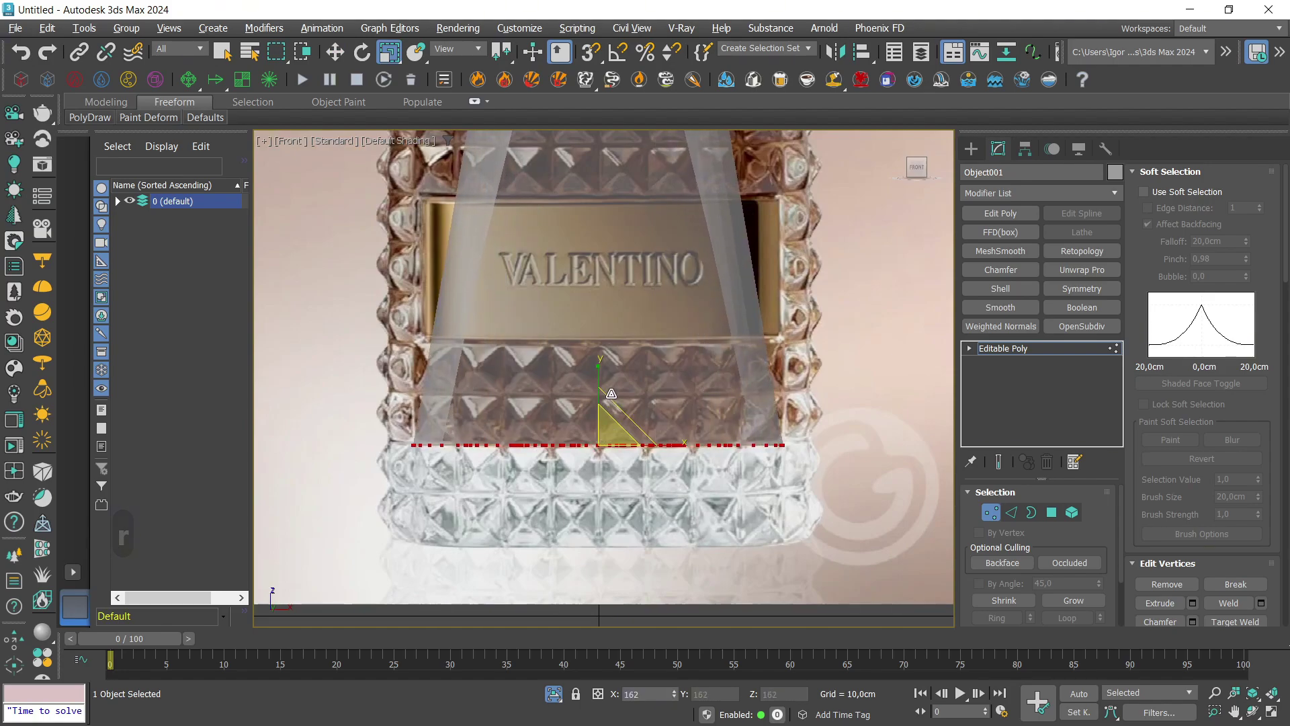
Select the vertices at the inner cylinder's top and scale them to about 114% to follow the reference shoulders.
{"action": "scroll", "coordinate": [611, 391], "scroll_direction": "down", "scroll_amount": 4}
{"action": "scroll", "coordinate": [797, 307], "scroll_direction": "up", "scroll_amount": 4}
{"action": "key", "text": "F3"}
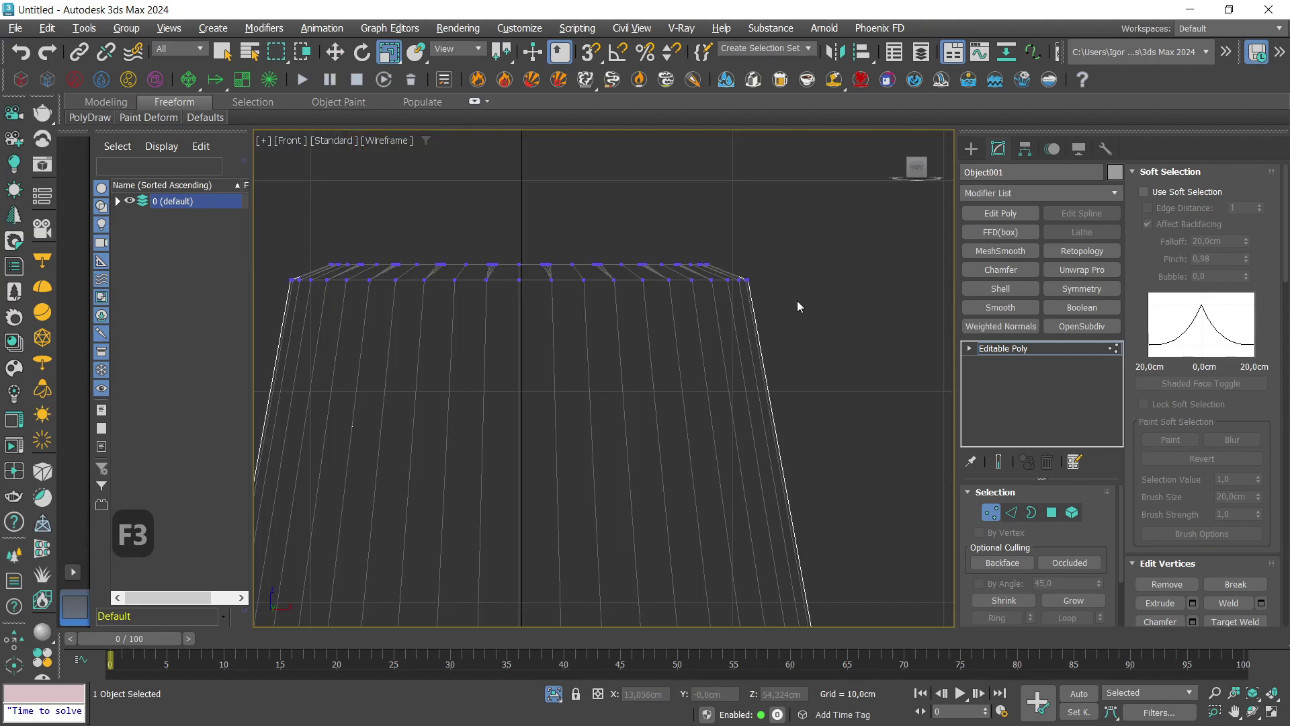
{"action": "left_click_drag", "start_coordinate": [337, 209], "coordinate": [337, 209]}
{"action": "key", "text": "F3"}
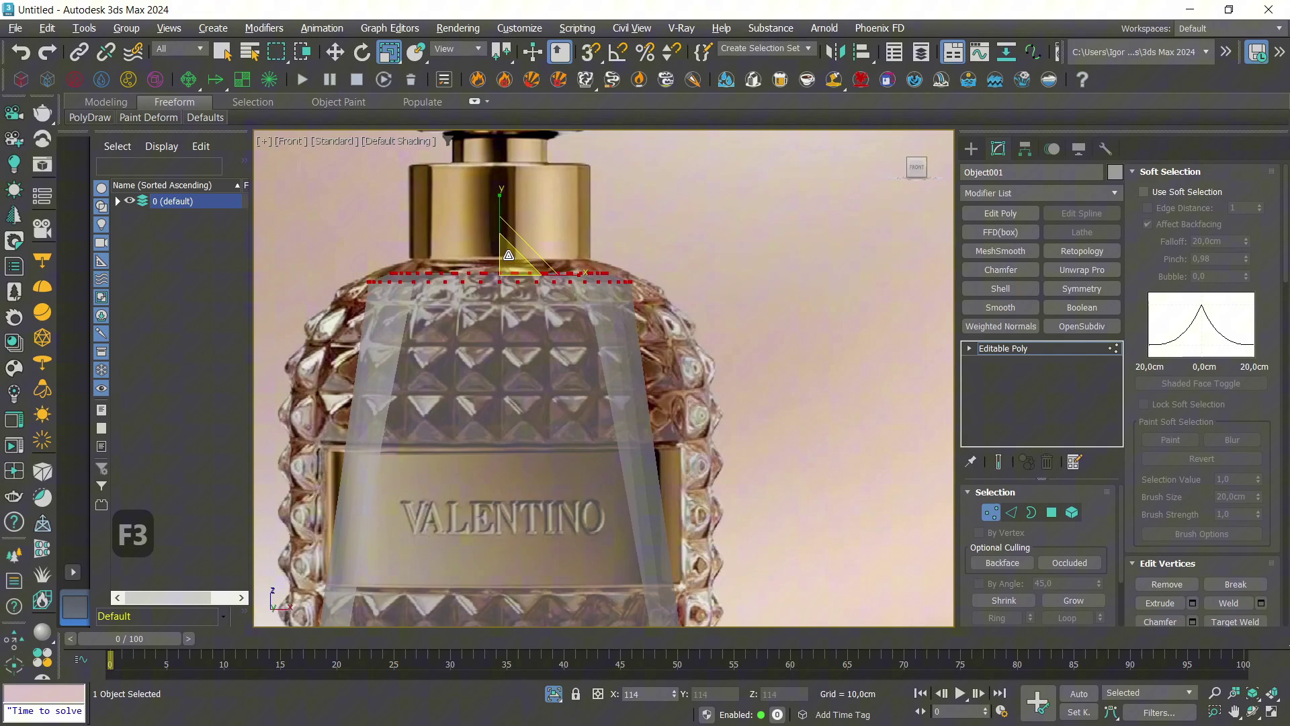
{"action": "key", "text": "F3"}
{"action": "middle_click_drag", "start_coordinate": [557, 394], "coordinate": [615, 345]}
{"action": "key", "text": "F3"}
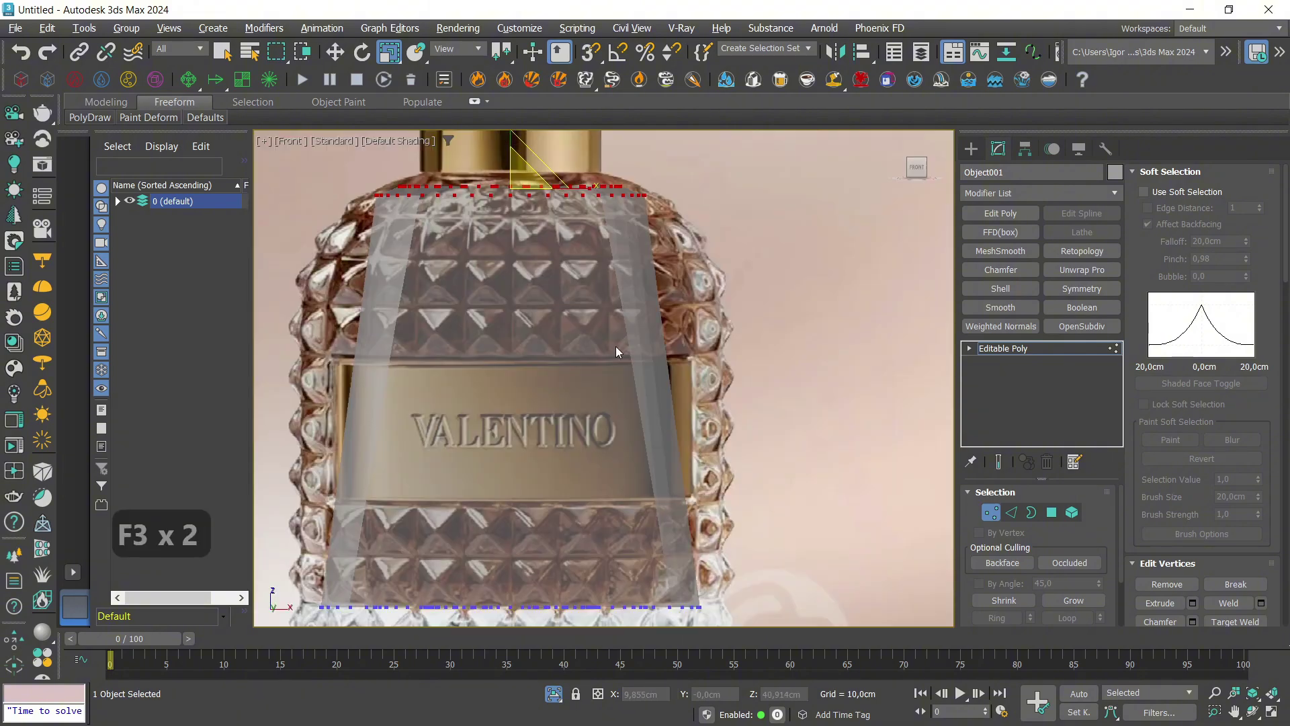
Connect the inner body's vertical edges with one segment and a slide of -69, and scale the new loop to about 117%.
{"action": "key", "text": "F3"}
{"action": "key", "text": "2"}
{"action": "key", "text": "F3"}
{"action": "key", "text": "ctrl+r"}
{"action": "key", "text": "ctrl+c"}
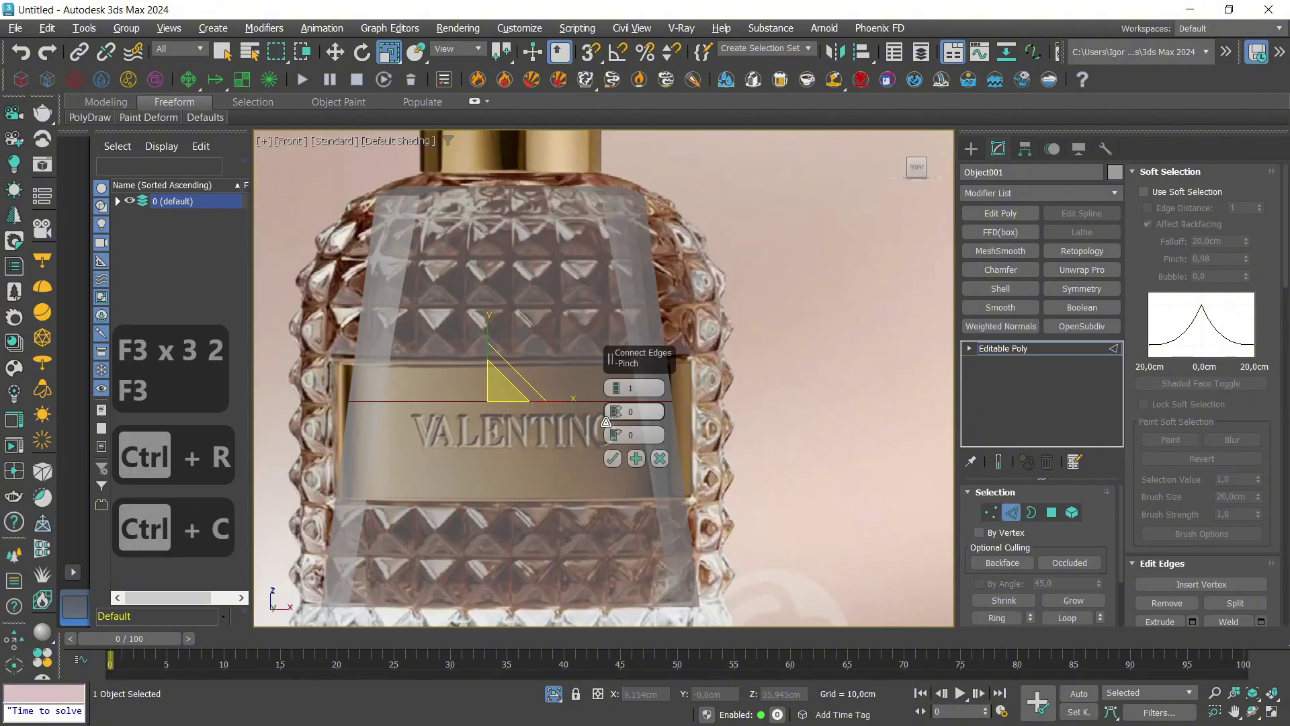
{"action": "left_click_drag", "start_coordinate": [611, 438], "coordinate": [615, 581]}
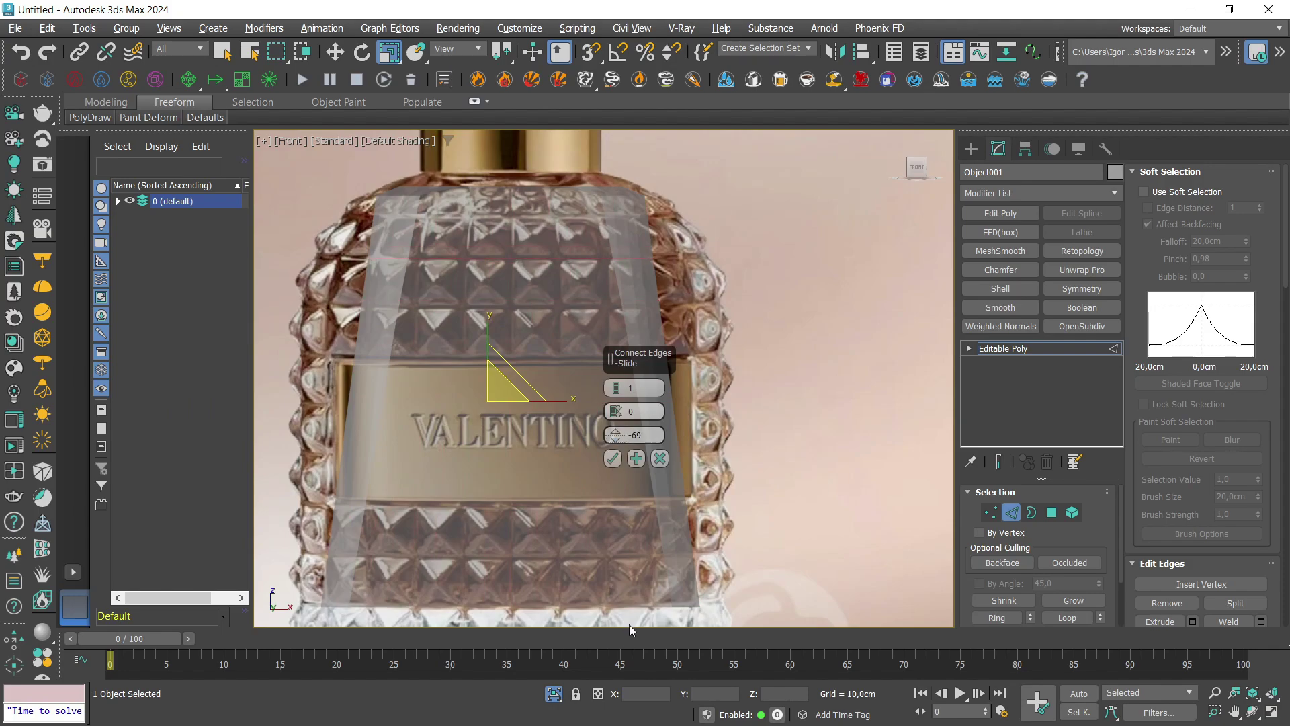
{"action": "left_click", "coordinate": [612, 459]}
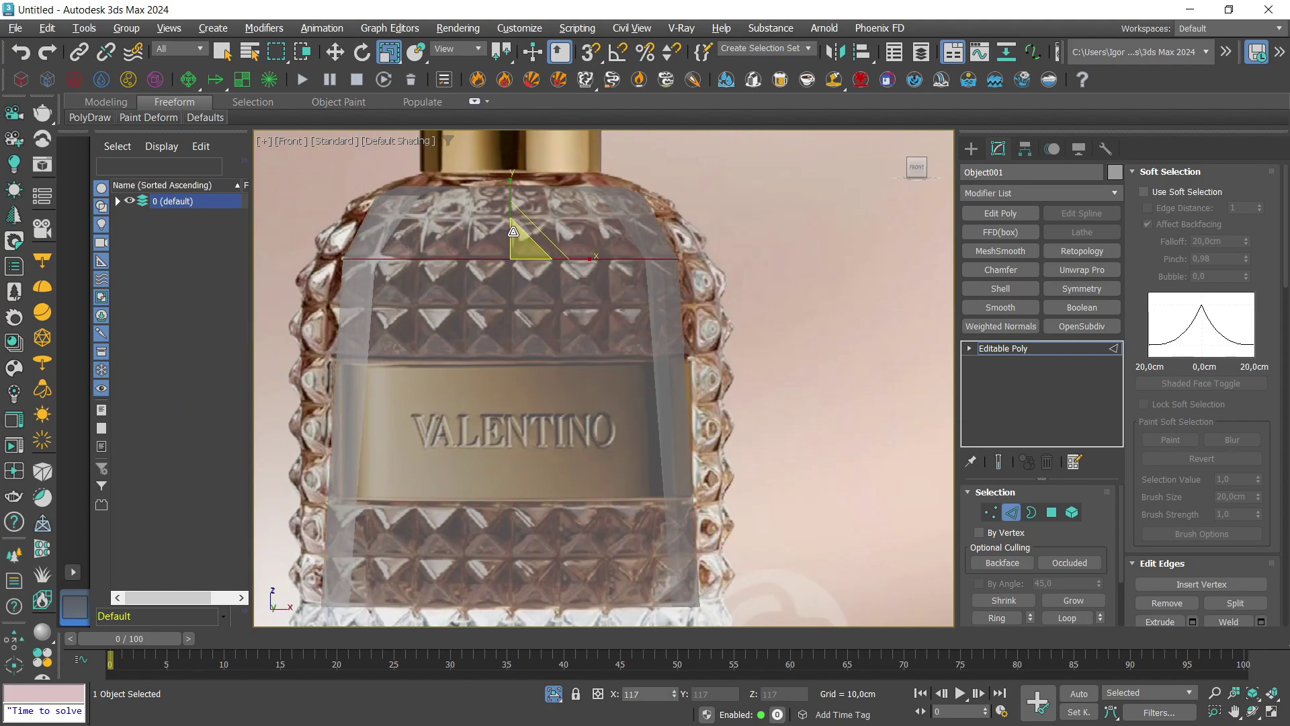
Insert an edge loop around the inner body just above the gold label plate and scale it to about 104%.
{"action": "middle_click_drag", "start_coordinate": [513, 229], "coordinate": [512, 223]}
{"action": "key", "text": "alt+1"}
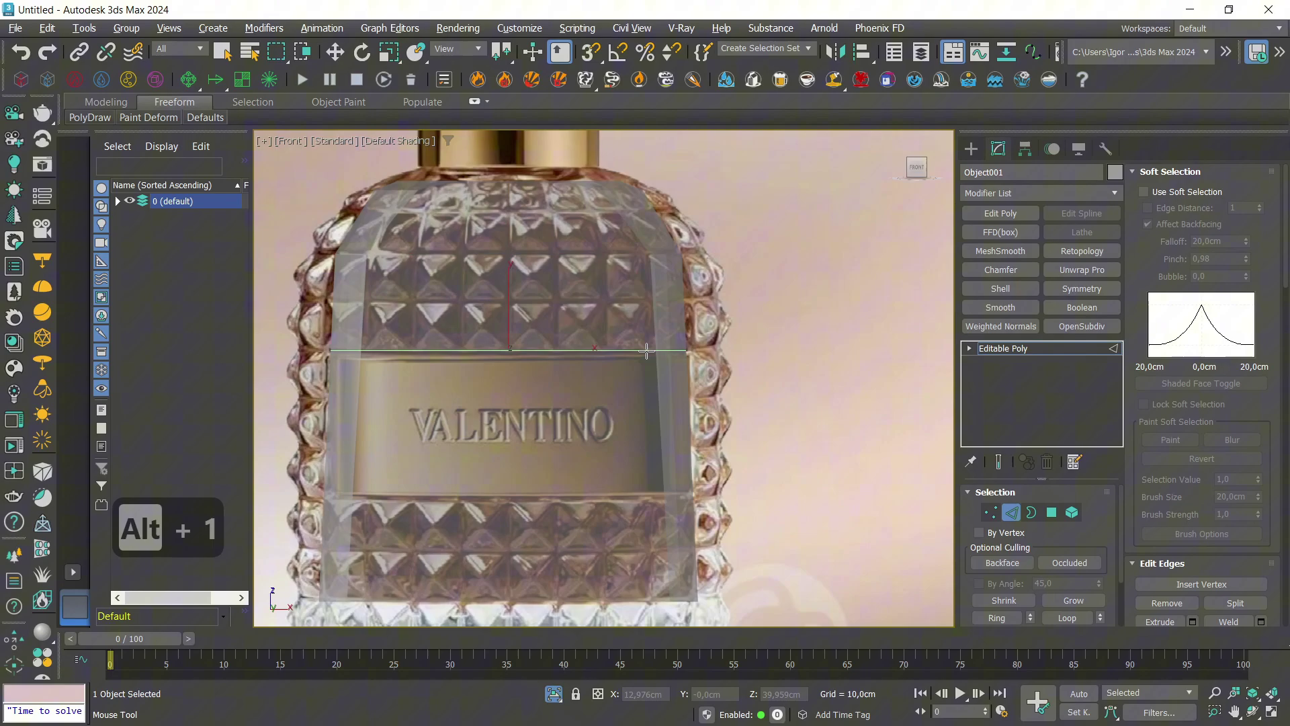
{"action": "left_click", "coordinate": [646, 350]}
{"action": "right_click", "coordinate": [647, 350]}
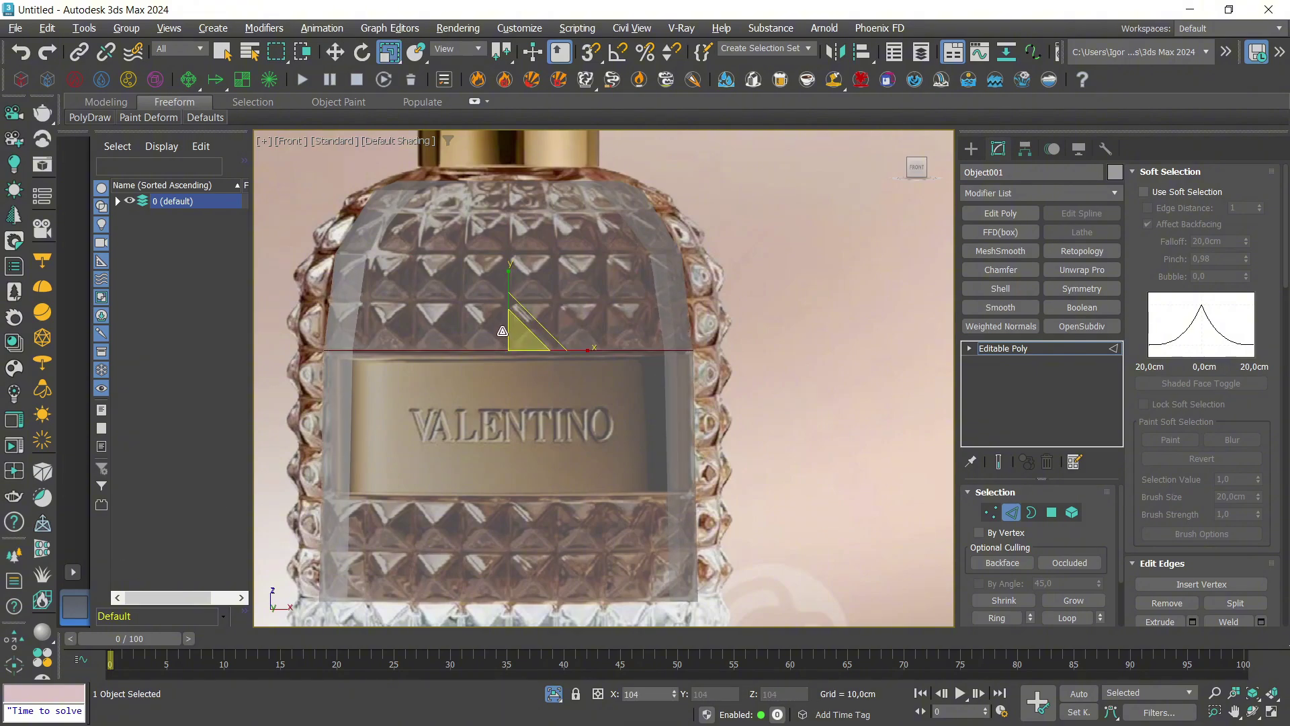
Insert two edge loops around the upper part of the inner body to round its shoulder toward the top opening.
{"action": "key", "text": "F3"}
{"action": "key", "text": "alt+1"}
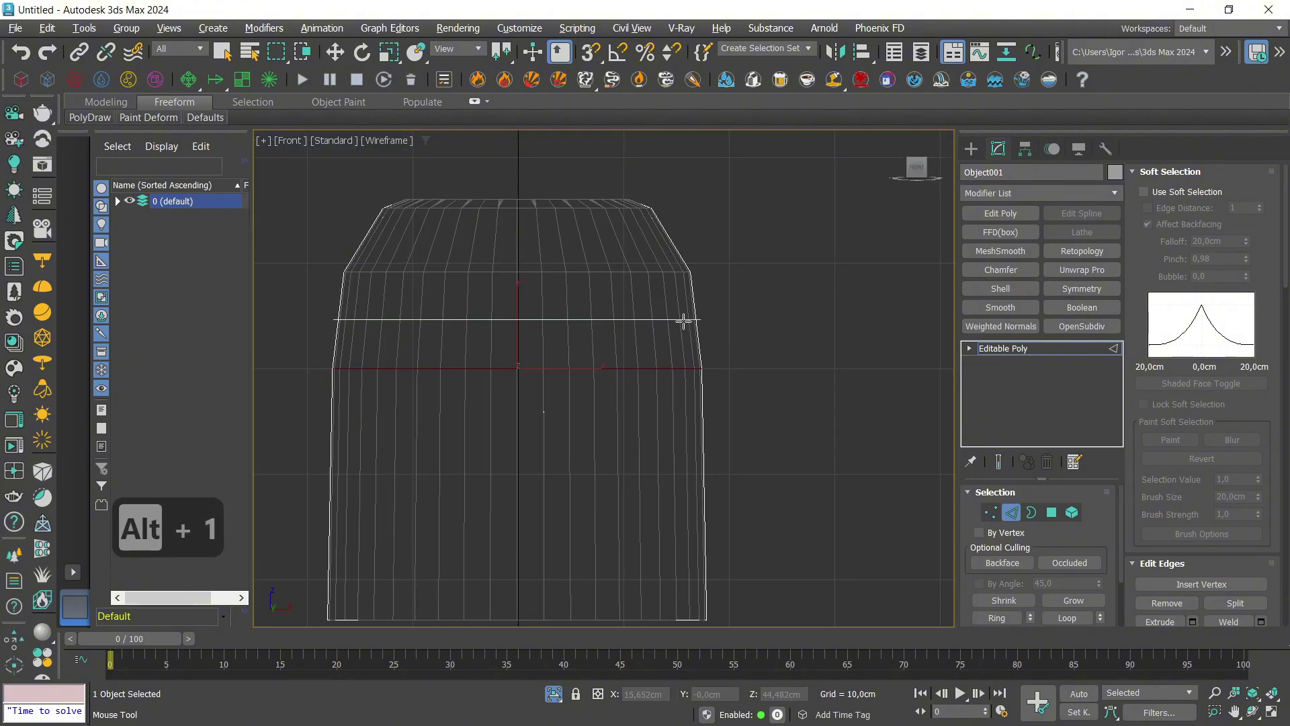
{"action": "middle_click_drag", "start_coordinate": [684, 325], "coordinate": [690, 380]}
{"action": "key", "text": "alt+1"}
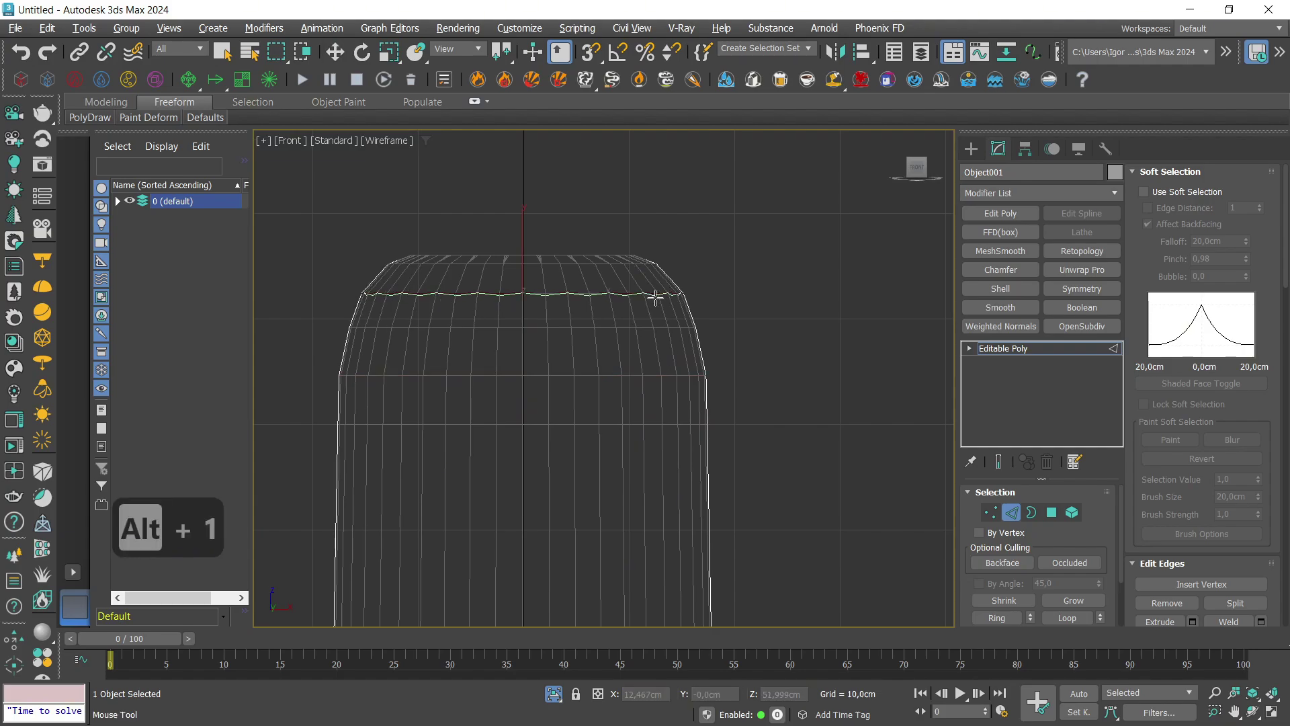
{"action": "left_click", "coordinate": [655, 296]}
{"action": "right_click", "coordinate": [641, 349]}
{"action": "key", "text": "F3"}
{"action": "key", "text": "F3"}
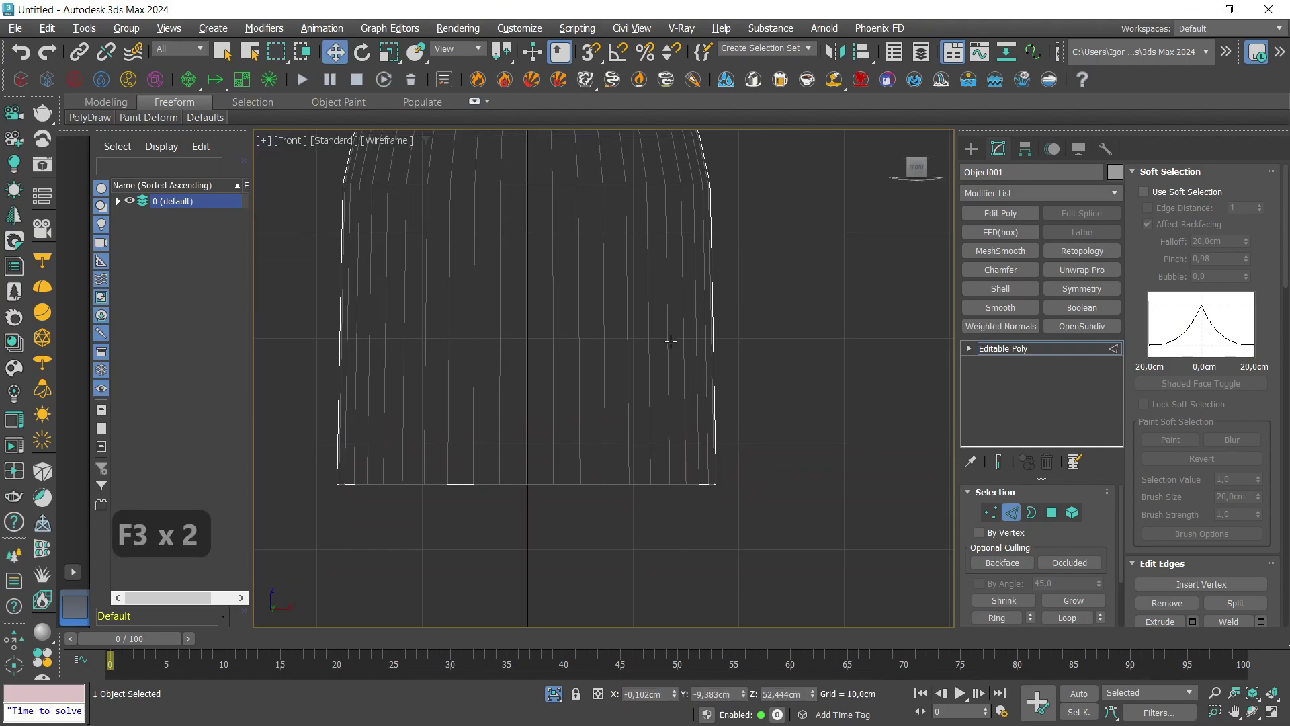
Insert an edge loop just above the inner body's bottom edge and exit isolation to bring back the whole bottle.
{"action": "key", "text": "alt+1"}
{"action": "left_click", "coordinate": [710, 470]}
{"action": "key", "text": "F3"}
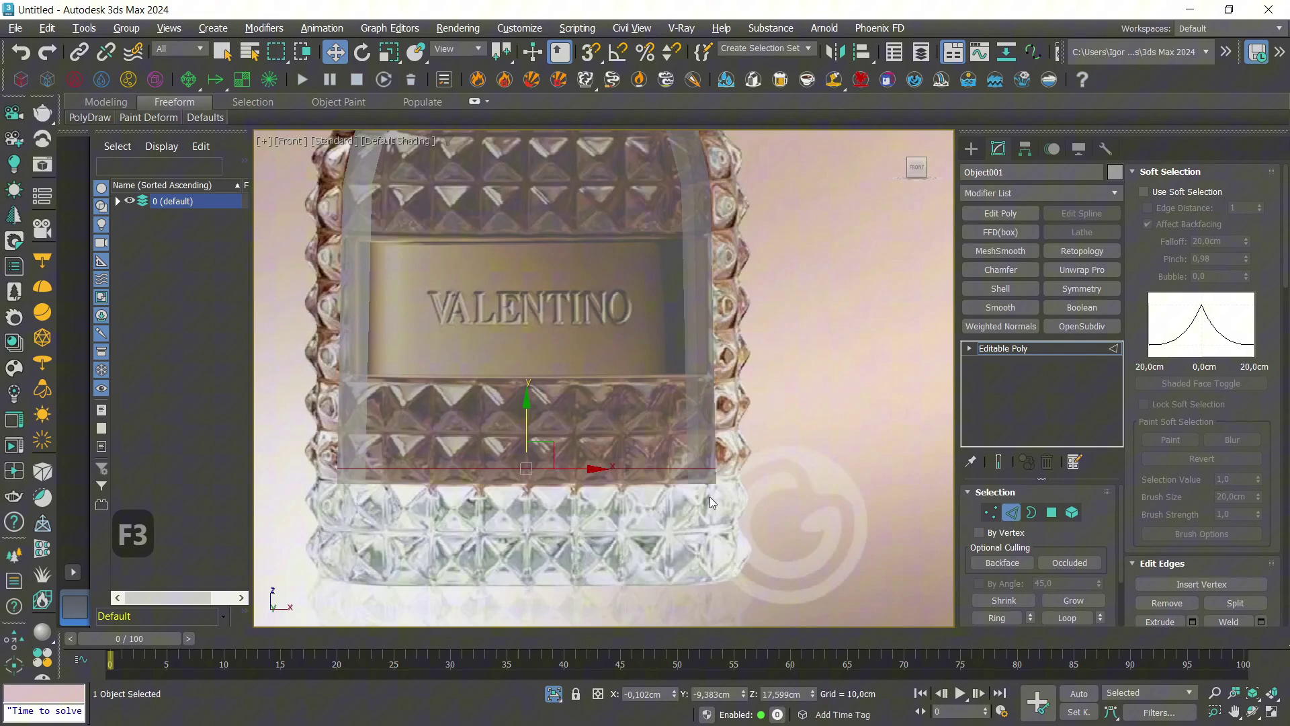
{"action": "key", "text": "alt+q"}
{"action": "key", "text": "alt+q"}
{"action": "key", "text": "1"}
{"action": "key", "text": "1"}
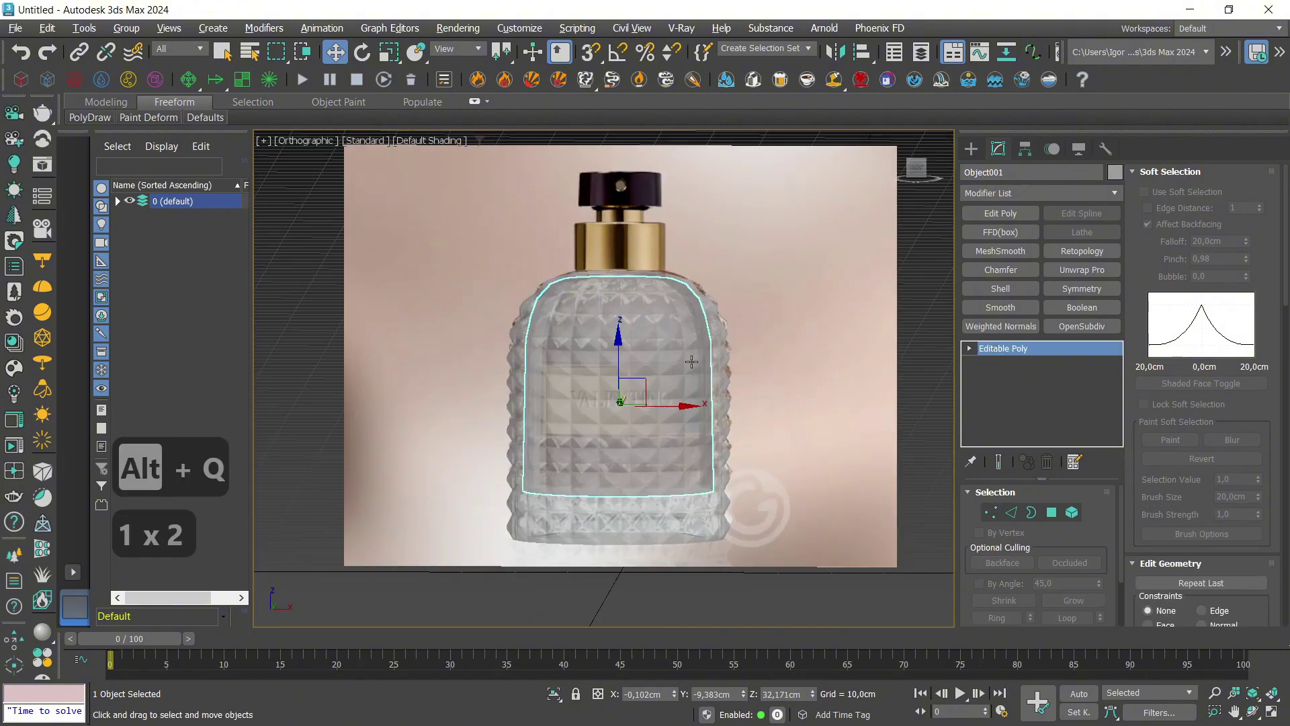
Apply a Smooth modifier to the inner body with Auto Smooth enabled.
{"action": "mouse_move", "coordinate": [700, 412]}
{"action": "middle_mouse_down", "text": "alt"}
{"action": "mouse_move", "coordinate": [629, 322]}
{"action": "mouse_move", "coordinate": [567, 354]}
{"action": "mouse_move", "coordinate": [477, 350]}
{"action": "middle_mouse_up", "text": "alt"}
{"action": "key", "text": "alt+x"}
{"action": "scroll", "coordinate": [630, 322], "scroll_direction": "up", "scroll_amount": 4}
{"action": "key", "text": "alt+x"}
{"action": "mouse_move", "coordinate": [604, 285]}
{"action": "middle_mouse_down", "text": "alt"}
{"action": "mouse_move", "coordinate": [576, 281]}
{"action": "mouse_move", "coordinate": [600, 259]}
{"action": "middle_mouse_up", "text": "alt"}
{"action": "left_click", "coordinate": [576, 281]}
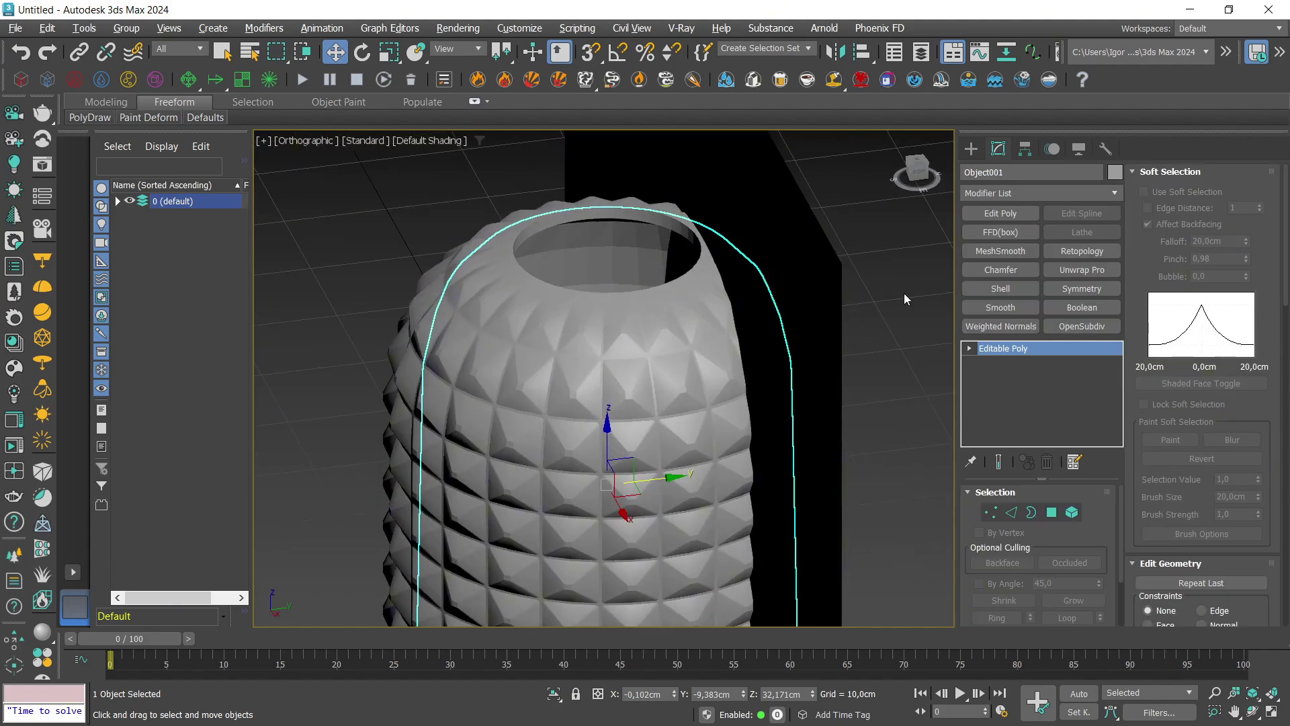
{"action": "left_click", "coordinate": [1001, 307]}
{"action": "key", "text": "ctrl+a"}
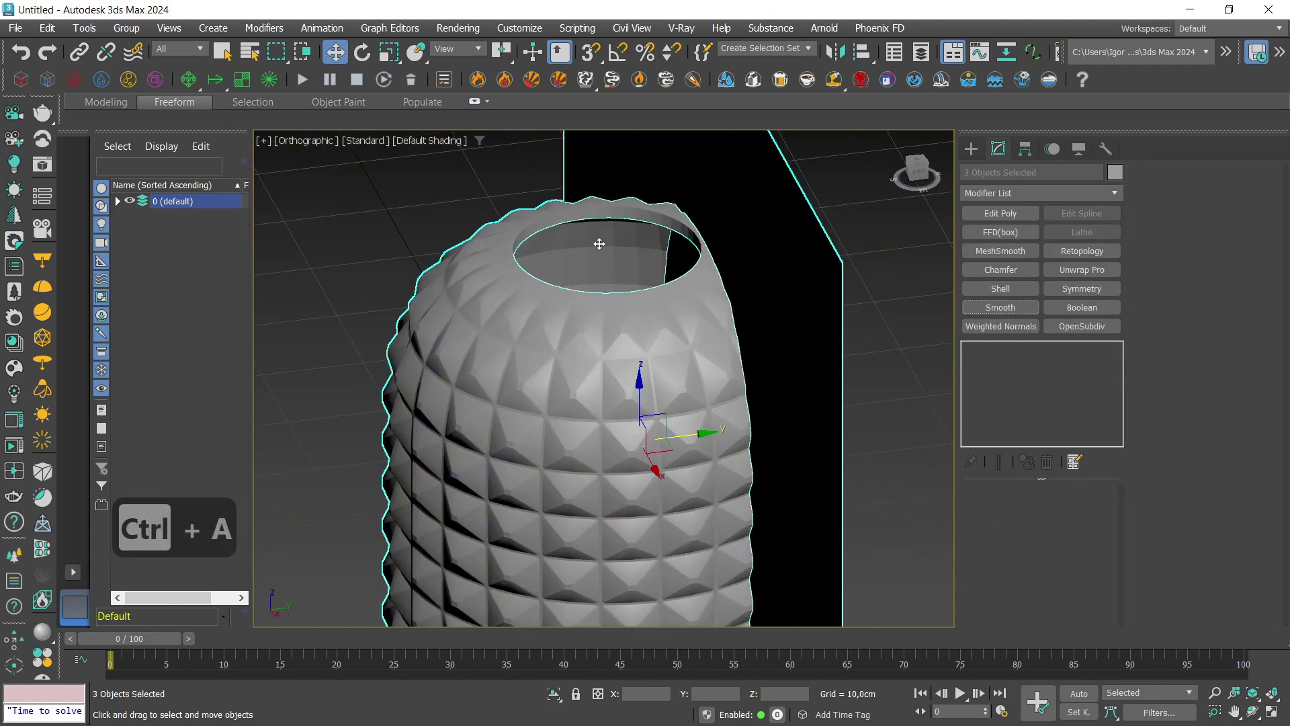
{"action": "left_click", "coordinate": [599, 244]}
{"action": "left_click", "coordinate": [993, 518]}
{"action": "middle_click_drag", "start_coordinate": [773, 379], "coordinate": [750, 404]}
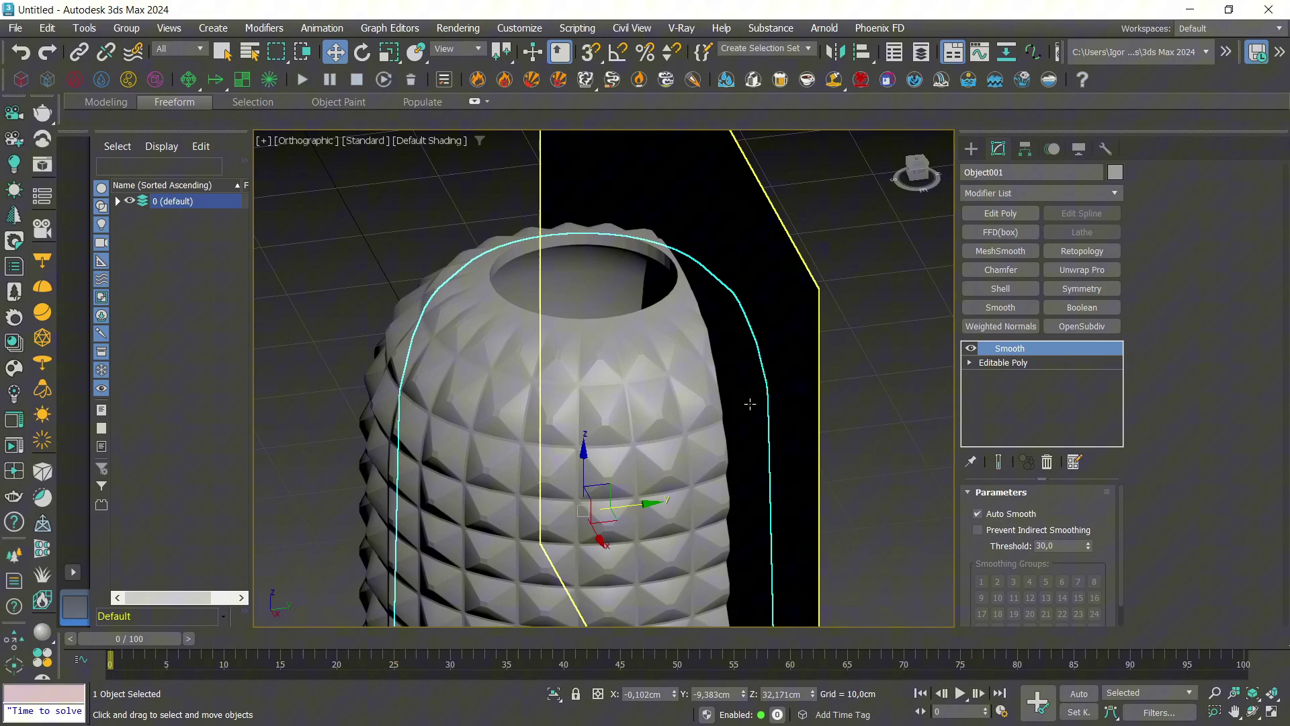
Add an Edit Poly modifier to the inner body and attach the pyramid-studded outer body to it.
{"action": "left_click", "coordinate": [1017, 214]}
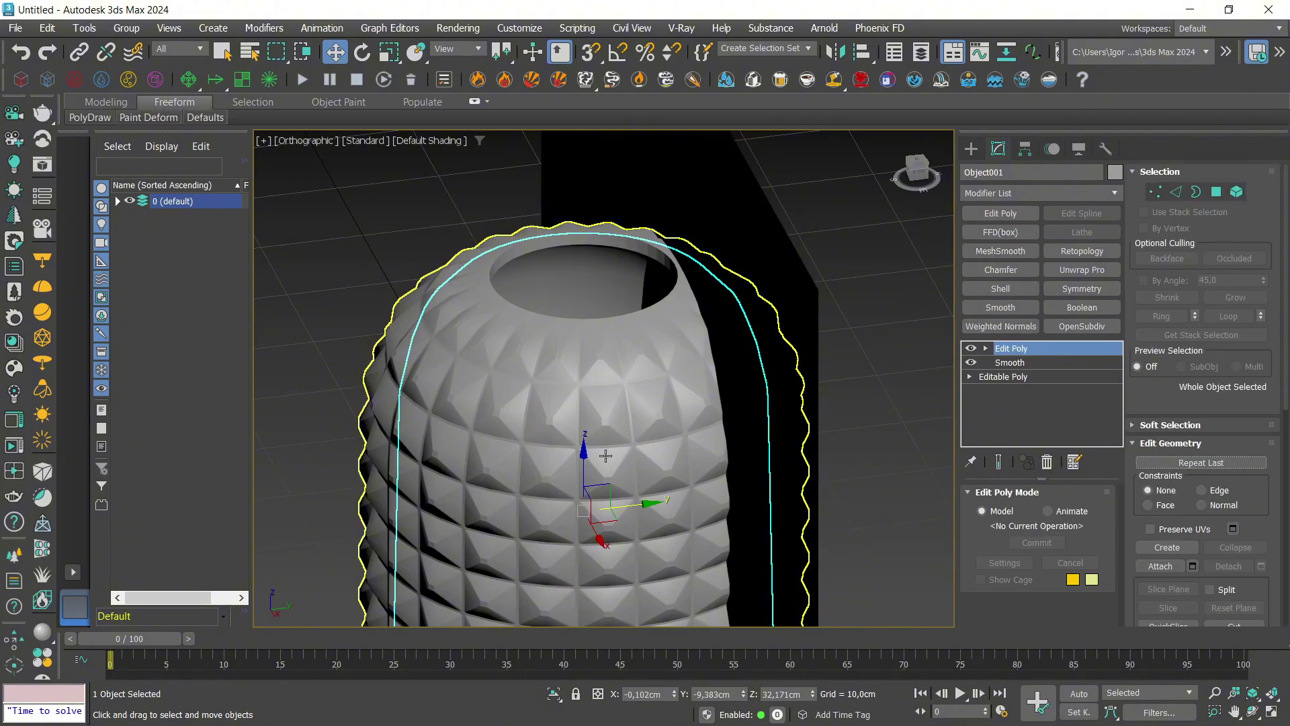
{"action": "left_click", "coordinate": [1161, 566]}
{"action": "left_click", "coordinate": [634, 448]}
Bridge one pair of facing edges between the inner and outer bodies' open borders at the neck opening.
{"action": "key", "text": "3"}
{"action": "scroll", "coordinate": [572, 256], "scroll_direction": "up", "scroll_amount": 5}
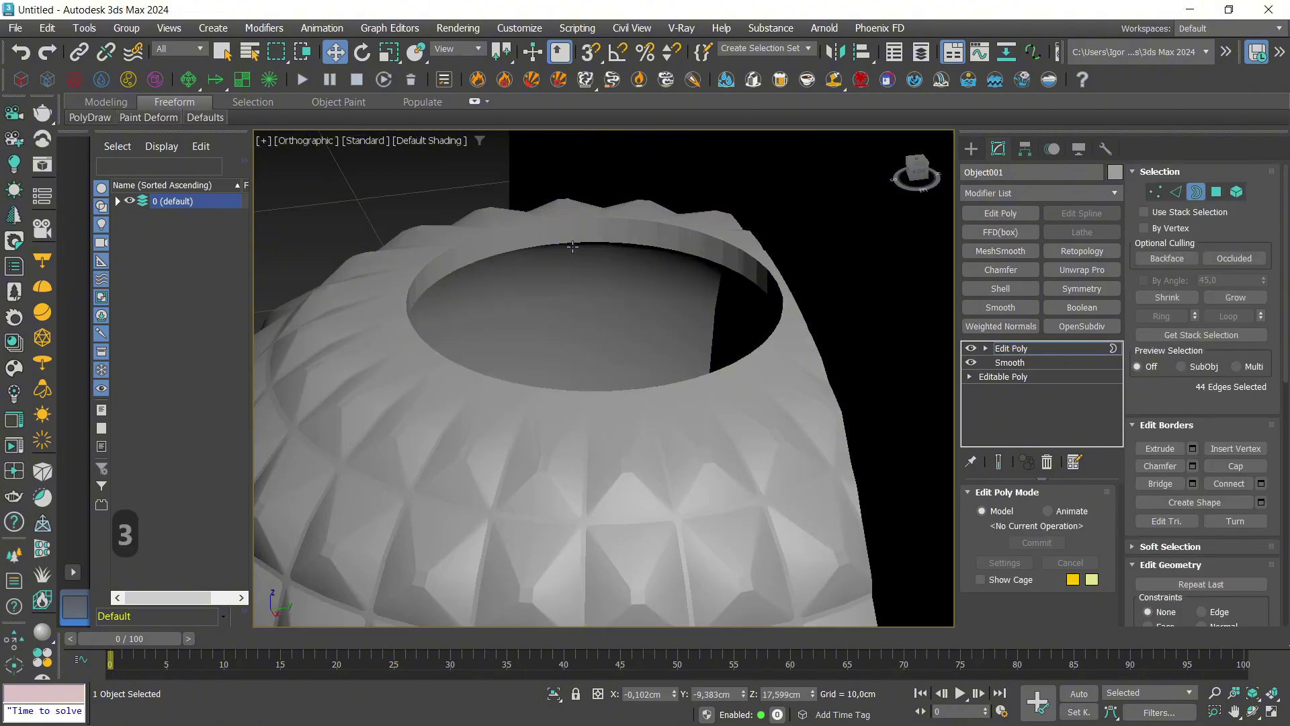
{"action": "key", "text": "F3"}
{"action": "left_click_drag", "start_coordinate": [566, 293], "coordinate": [570, 193]}
{"action": "middle_click_drag", "start_coordinate": [576, 281], "coordinate": [707, 192], "text": "alt"}
{"action": "middle_click_drag", "start_coordinate": [439, 383], "coordinate": [618, 393]}
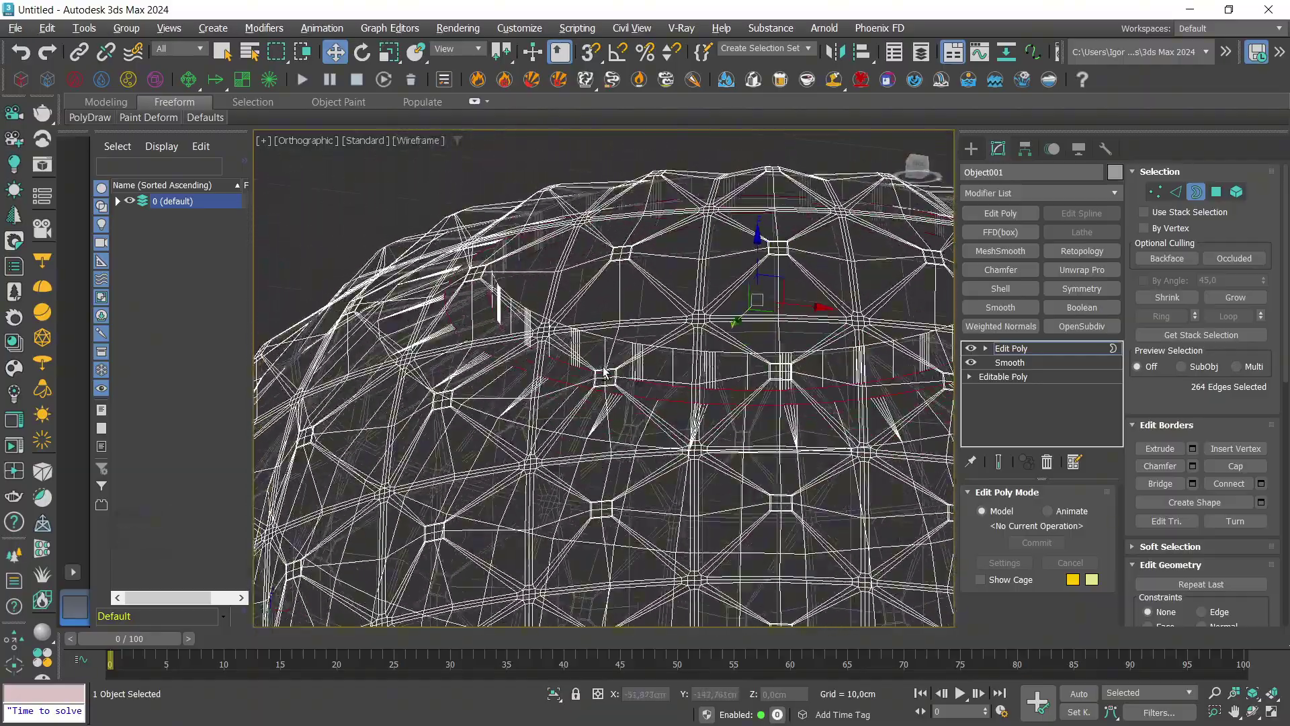
{"action": "scroll", "coordinate": [516, 358], "scroll_direction": "up", "scroll_amount": 5}
{"action": "scroll", "coordinate": [516, 358], "scroll_direction": "up", "scroll_amount": 3}
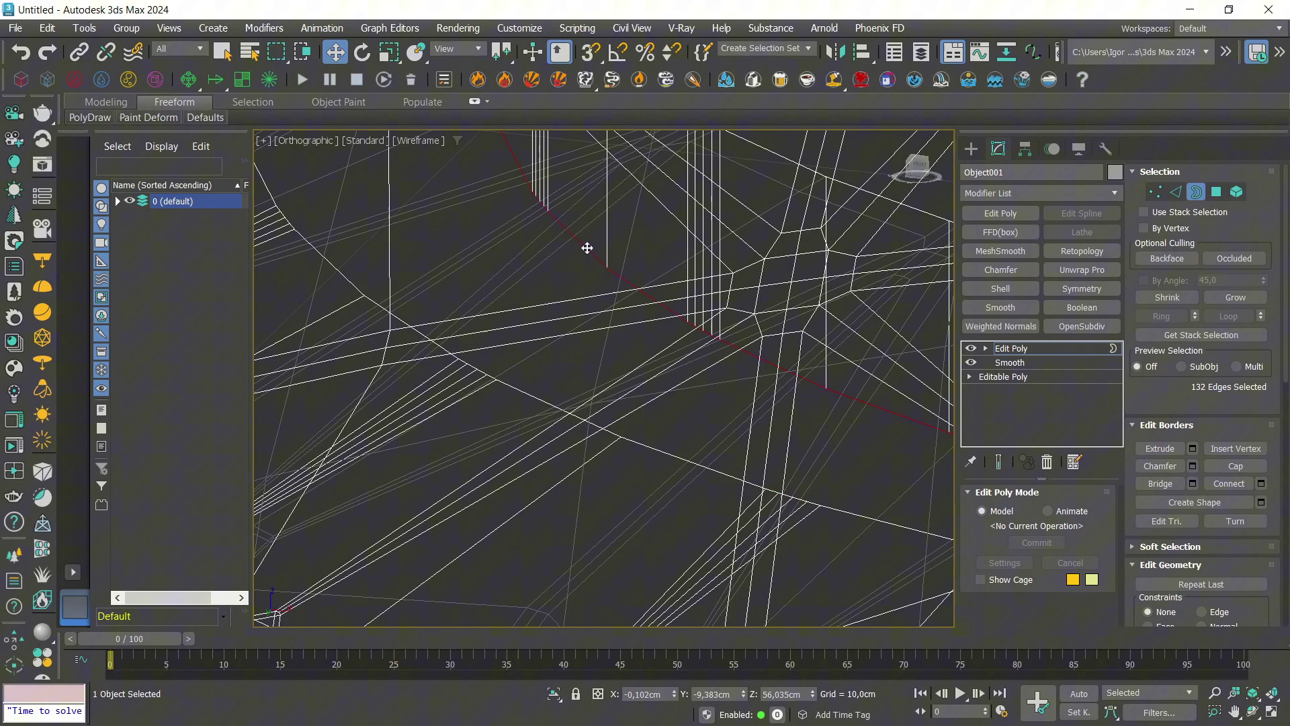
{"action": "key", "text": "2"}
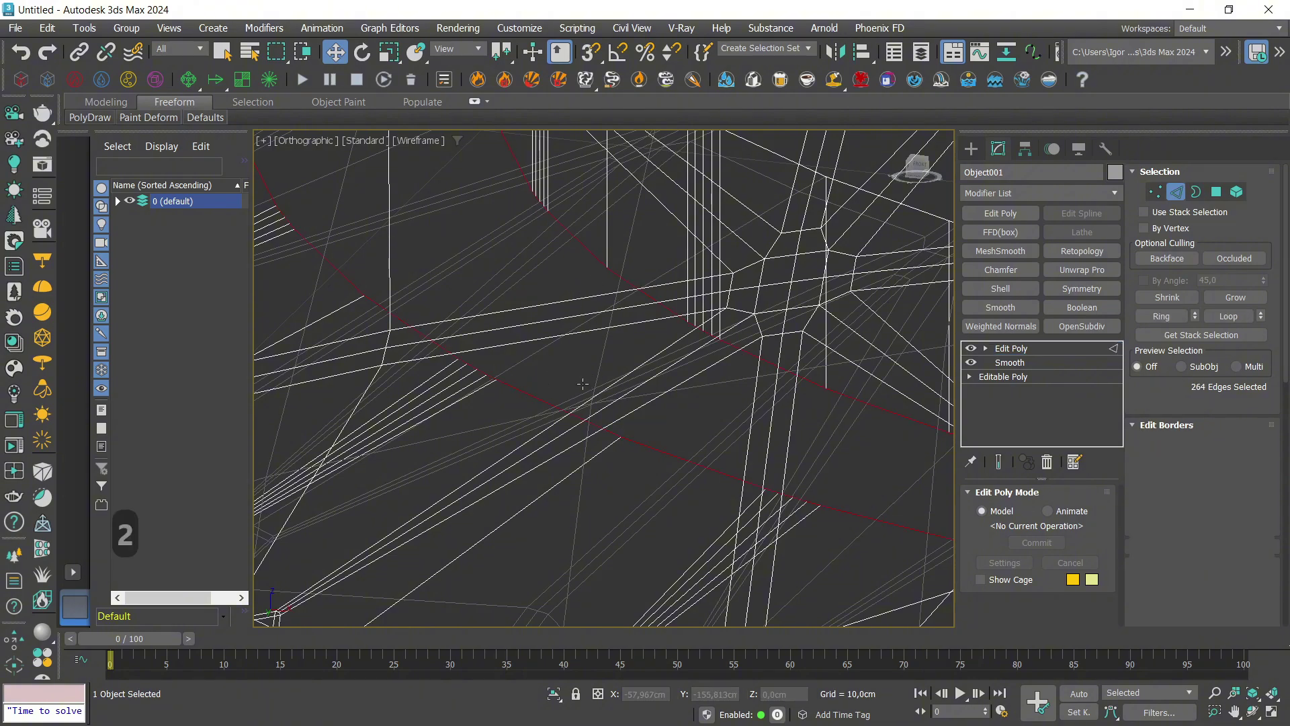
{"action": "key", "text": "ctrl+b"}
{"action": "key", "text": "Return"}
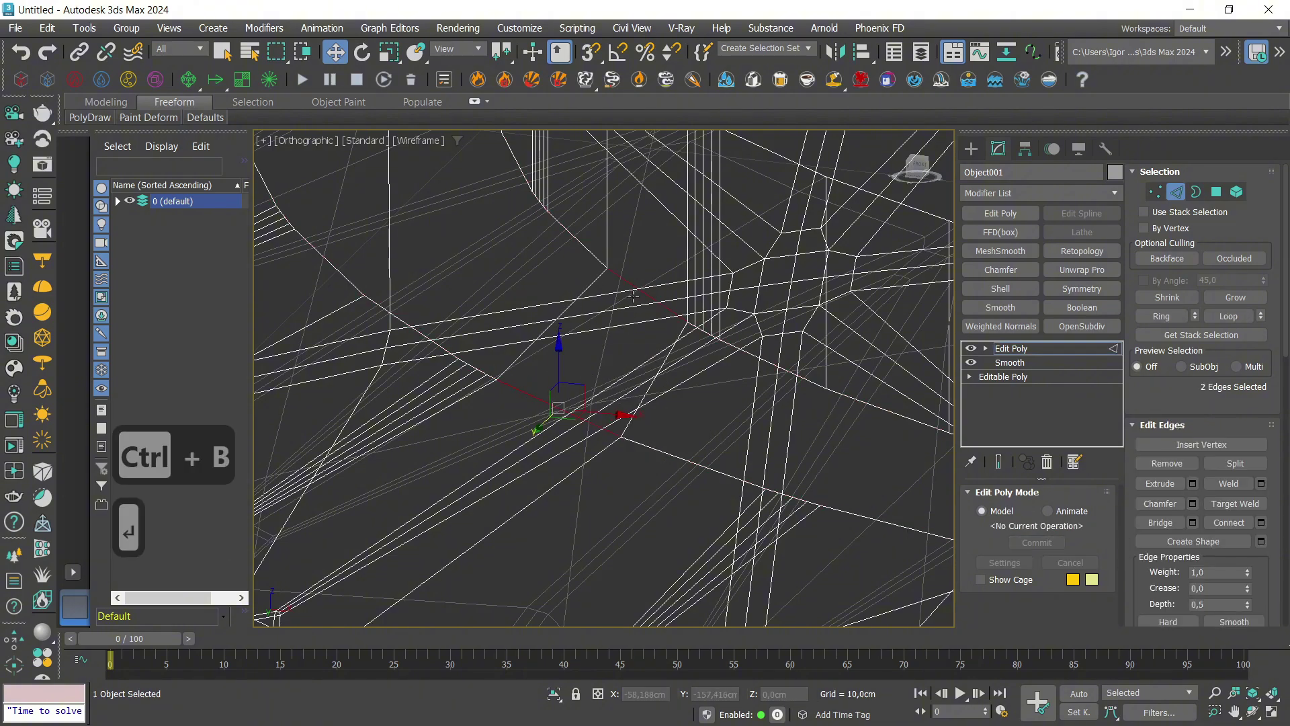
Select the remaining border edges of both bodies at the neck opening and bridge them to close the gap.
{"action": "key", "text": "3"}
{"action": "key", "text": "2"}
{"action": "left_click", "coordinate": [652, 387], "text": "alt"}
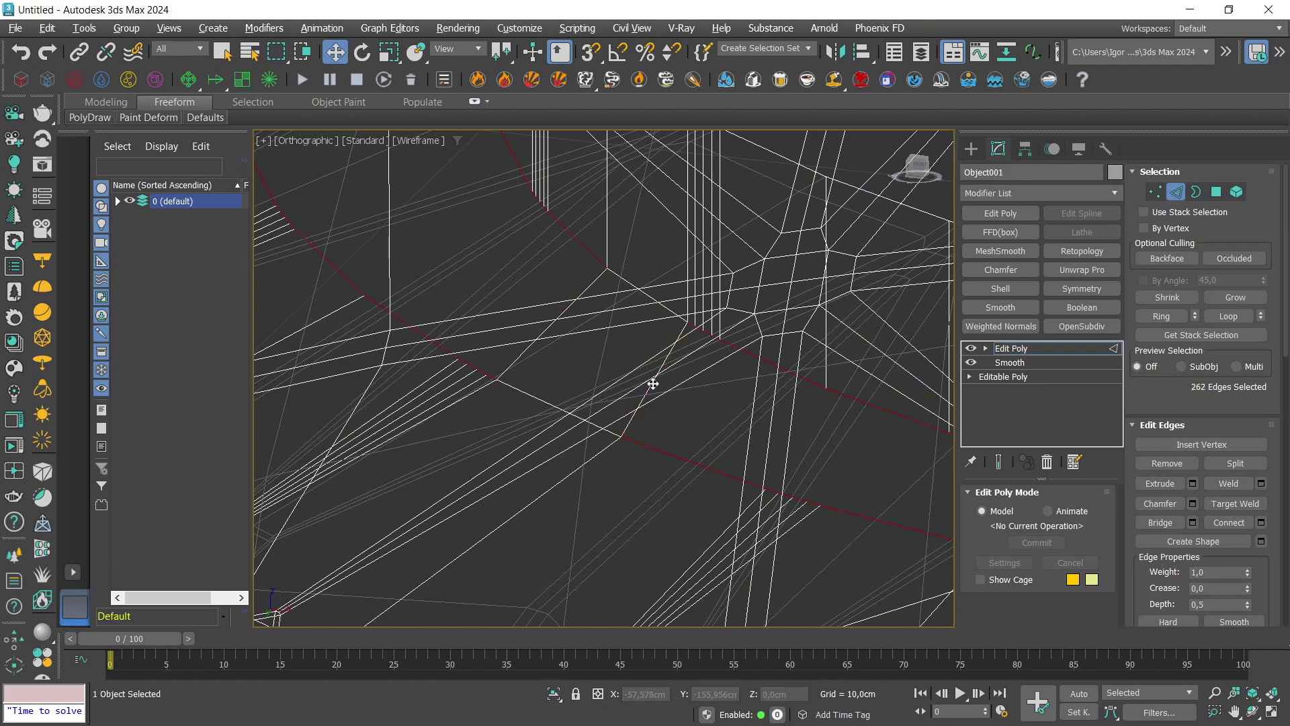
{"action": "key", "text": "ctrl+b"}
{"action": "key", "text": "Return"}
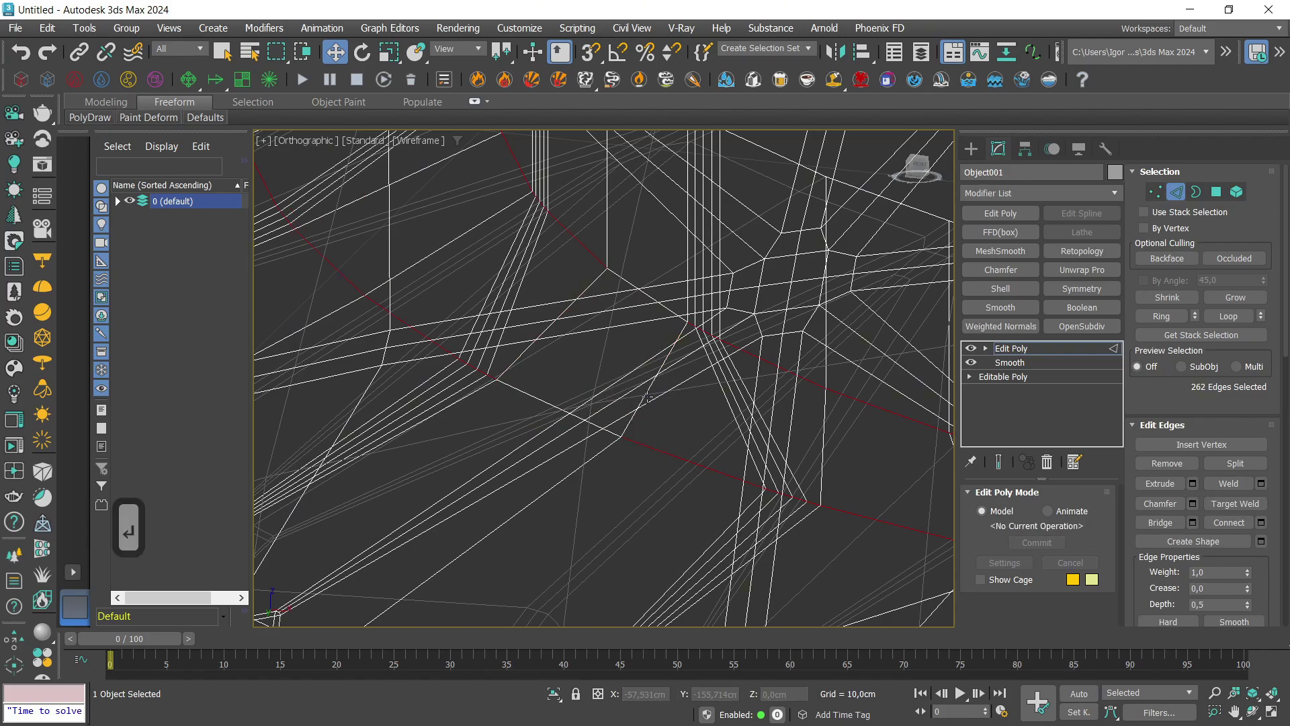
{"action": "key", "text": "3"}
{"action": "key", "text": "F3"}
{"action": "key", "text": "F4"}
{"action": "middle_click_drag", "start_coordinate": [771, 351], "coordinate": [743, 387], "text": "alt"}
{"action": "key", "text": "F4"}
{"action": "scroll", "coordinate": [722, 383], "scroll_direction": "down", "scroll_amount": 5}
{"action": "key", "text": "F4"}
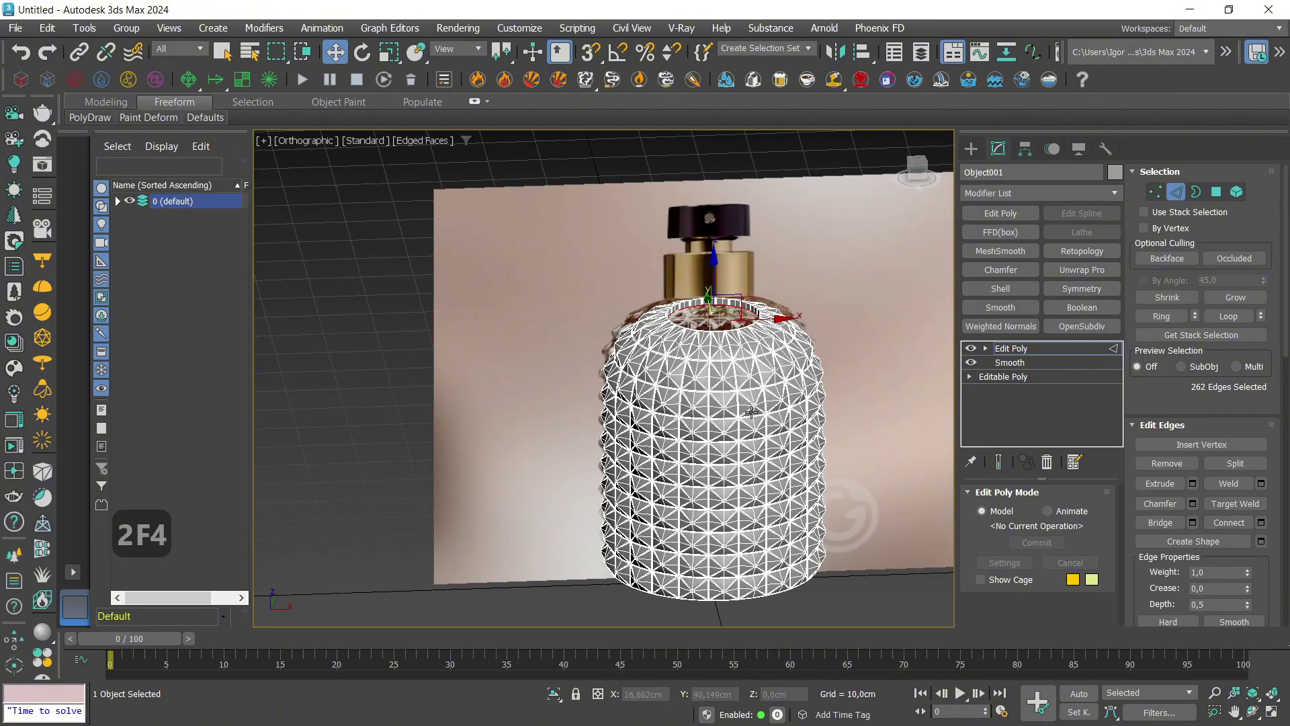
{"action": "key", "text": "3"}
{"action": "key", "text": "F4"}
In the front view, trace the gold collar and narrow neck of the reference with a Line spline, starting at the bottle's shoulder.
{"action": "key", "text": "f"}
{"action": "key", "text": "z"}
{"action": "key", "text": "F3"}
{"action": "key", "text": "F3"}
{"action": "middle_click_drag", "start_coordinate": [679, 271], "coordinate": [678, 428]}
{"action": "left_click", "coordinate": [771, 301]}
{"action": "key", "text": "F3"}
{"action": "key", "text": "F3"}
{"action": "scroll", "coordinate": [715, 298], "scroll_direction": "up", "scroll_amount": 3}
{"action": "middle_click_drag", "start_coordinate": [715, 298], "coordinate": [713, 327]}
{"action": "left_click", "coordinate": [971, 148]}
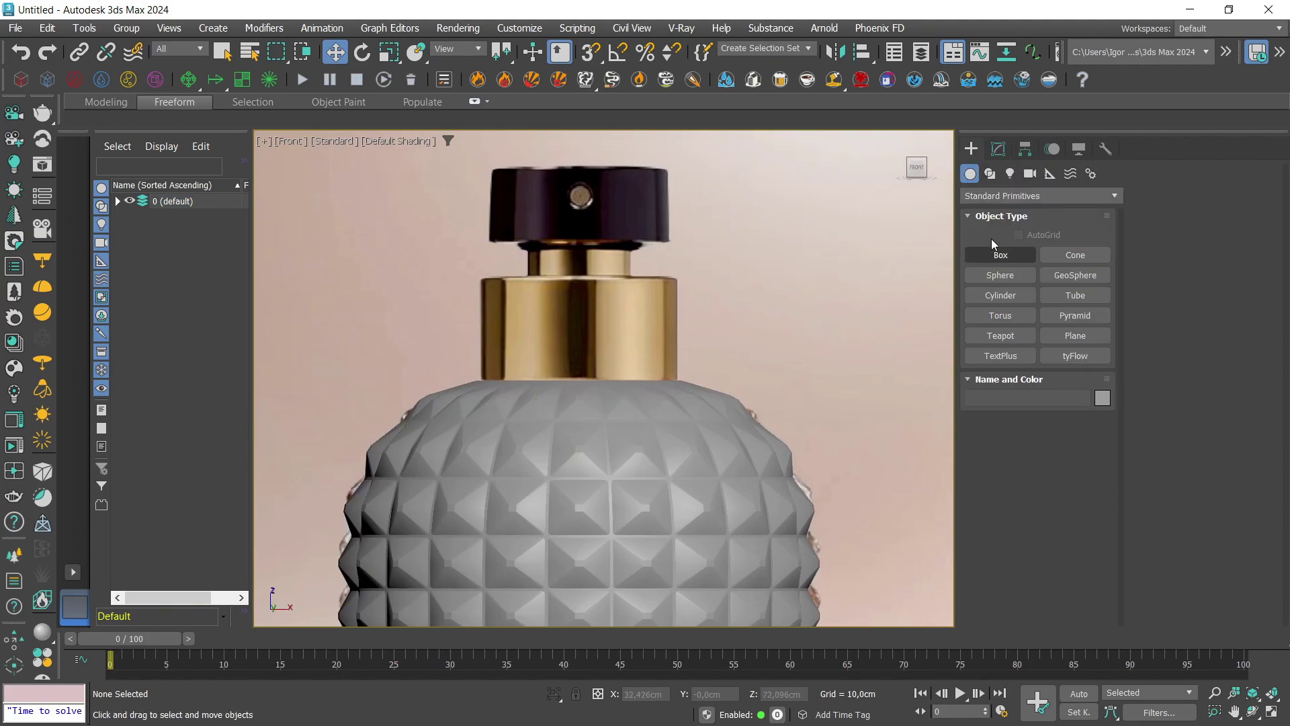
{"action": "left_click", "coordinate": [990, 173]}
{"action": "left_click", "coordinate": [1000, 275]}
{"action": "key", "text": "F3"}
{"action": "key", "text": "F3"}
{"action": "scroll", "coordinate": [674, 411], "scroll_direction": "up", "scroll_amount": 4}
{"action": "key", "text": "F4"}
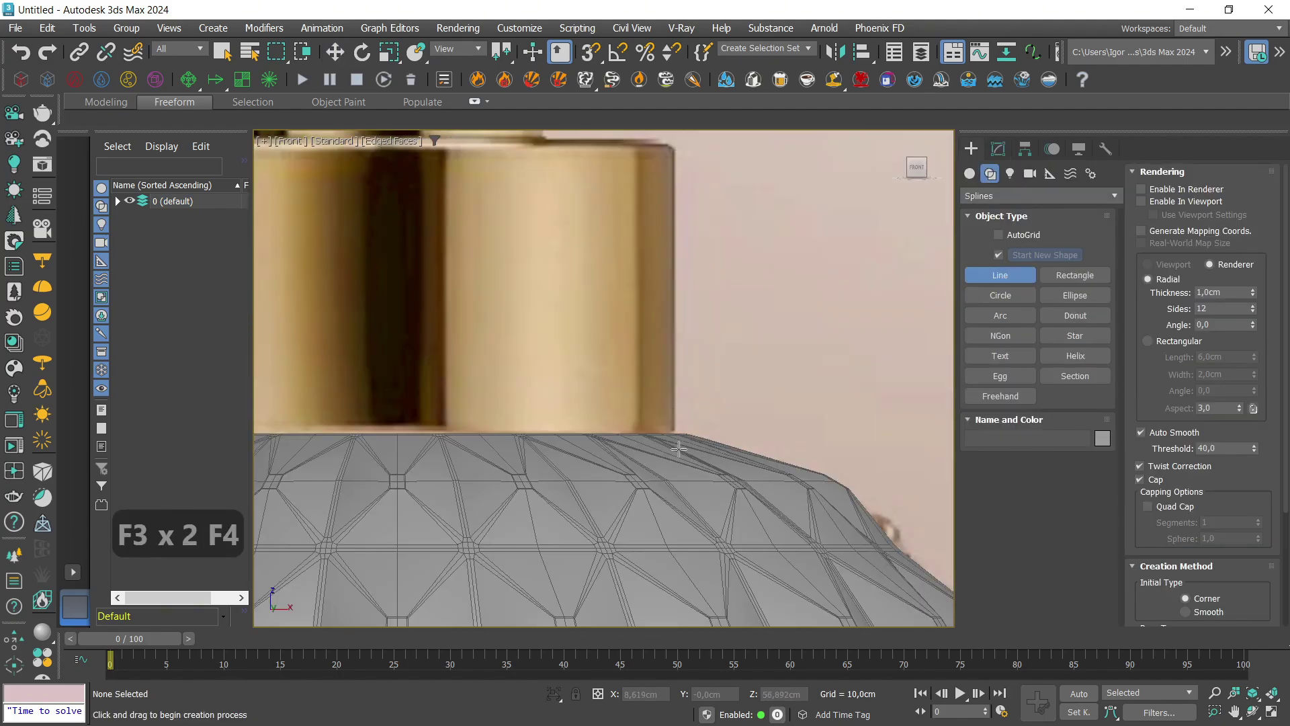
{"action": "key", "text": "F3"}
{"action": "left_click", "coordinate": [675, 431]}
{"action": "key", "text": "F3"}
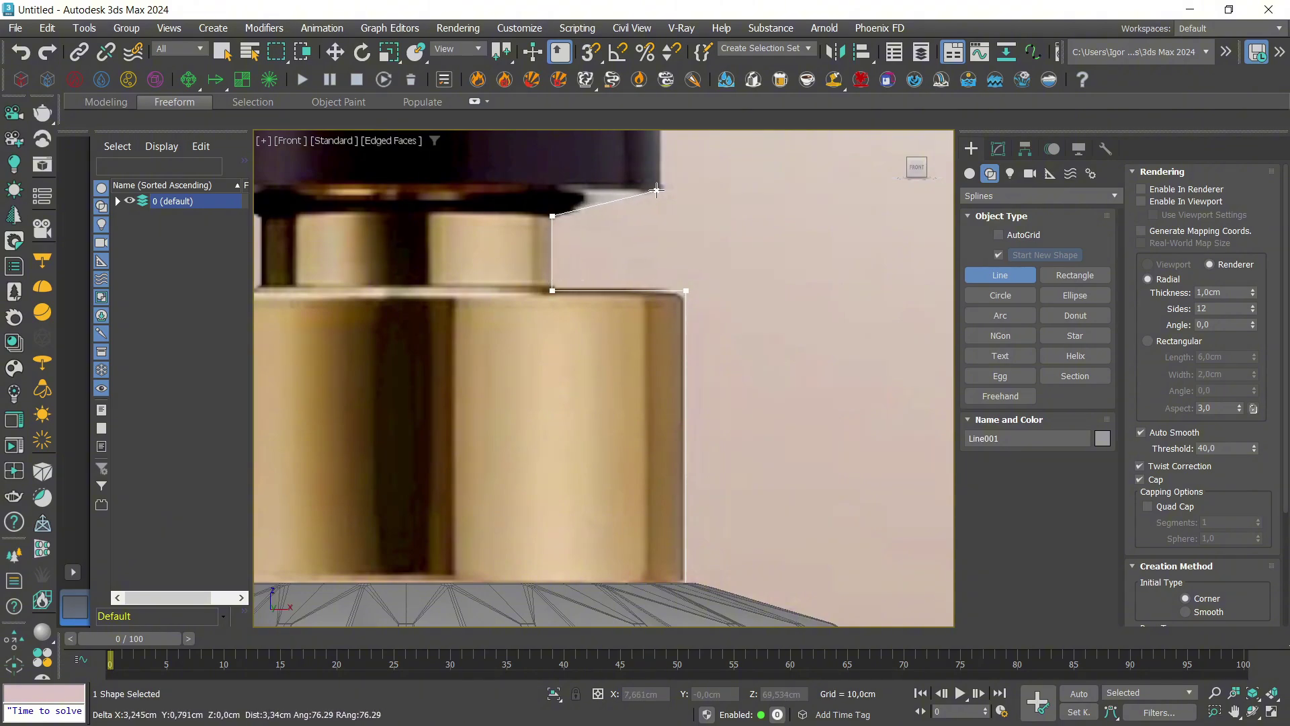
Continue the spline around the black cap's outer edge, end it partway across the cap's top, and finish the line.
{"action": "middle_click_drag", "start_coordinate": [653, 171], "coordinate": [703, 420]}
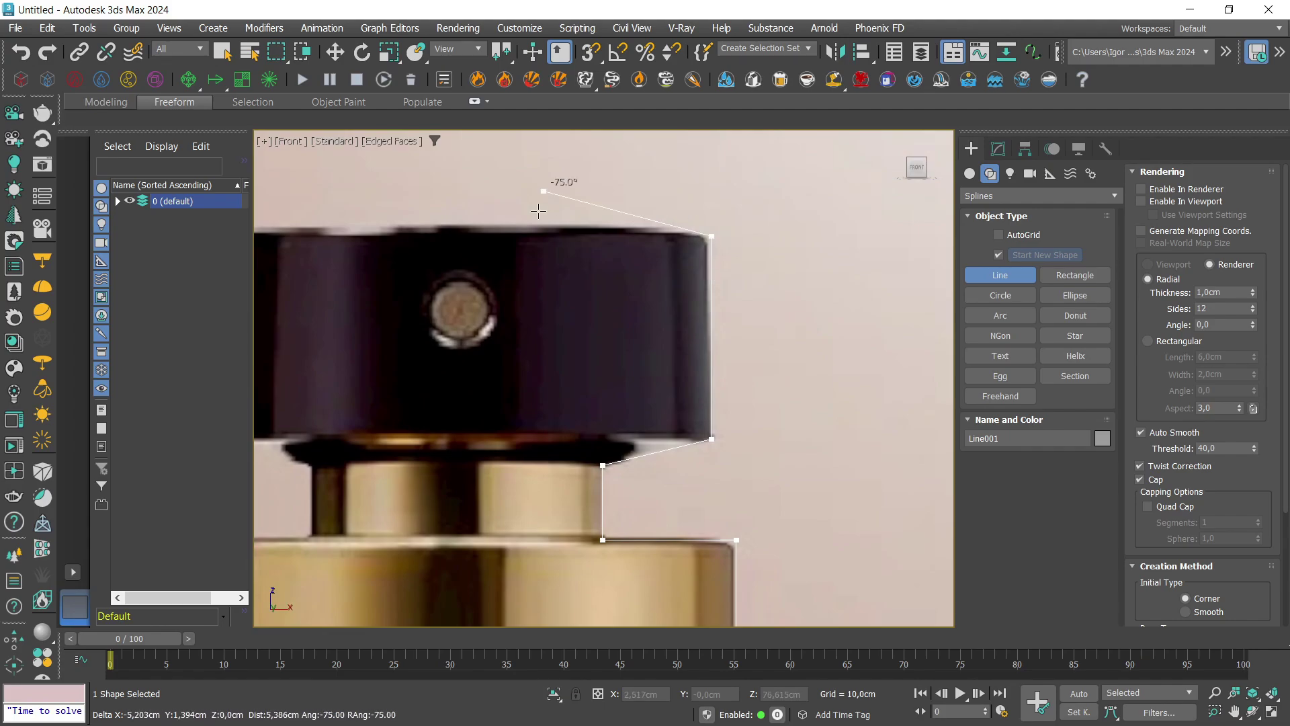
{"action": "left_click", "coordinate": [611, 233]}
{"action": "right_click", "coordinate": [612, 233]}
{"action": "scroll", "coordinate": [645, 242], "scroll_direction": "down", "scroll_amount": 3}
{"action": "key", "text": "F3"}
Apply a Lathe modifier to the profile line and move its axis to X 0 cm to form the cap and collar.
{"action": "left_click", "coordinate": [999, 148]}
{"action": "key", "text": "w"}
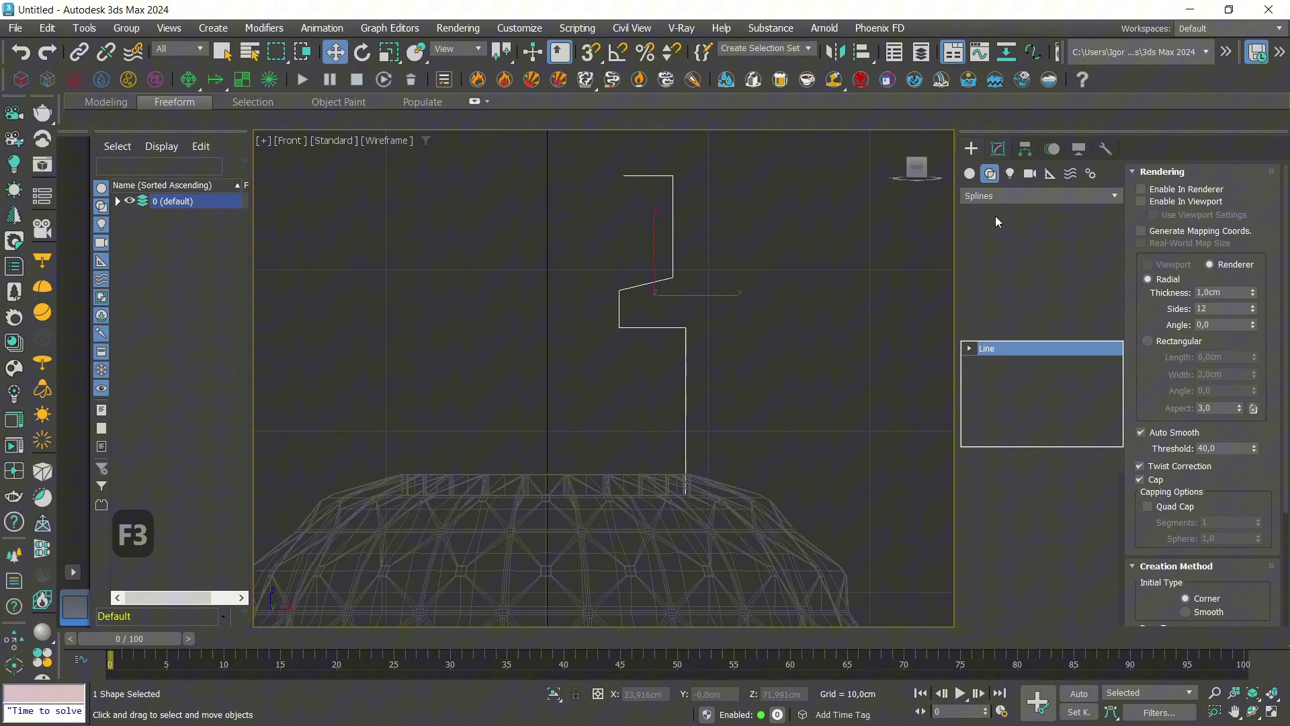
{"action": "left_click", "coordinate": [1082, 237]}
{"action": "key", "text": "F3"}
{"action": "left_click", "coordinate": [1002, 348]}
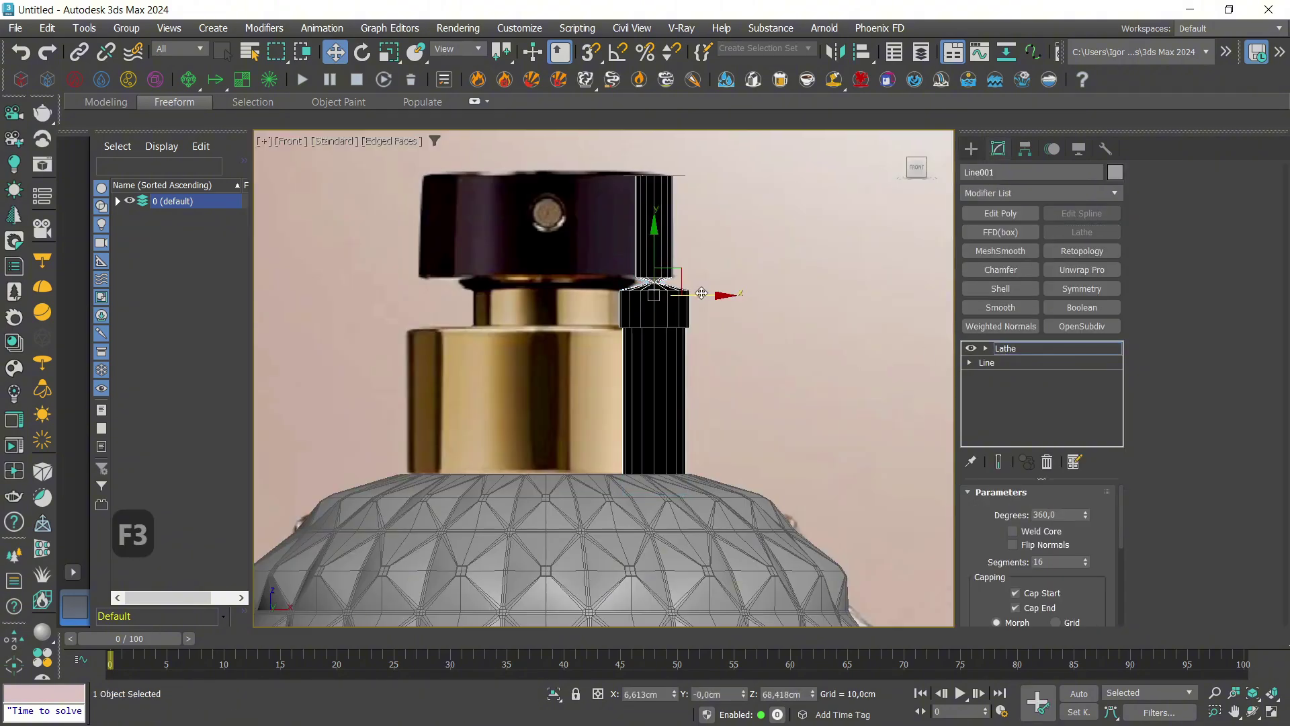
{"action": "left_click_drag", "start_coordinate": [702, 295], "coordinate": [592, 306]}
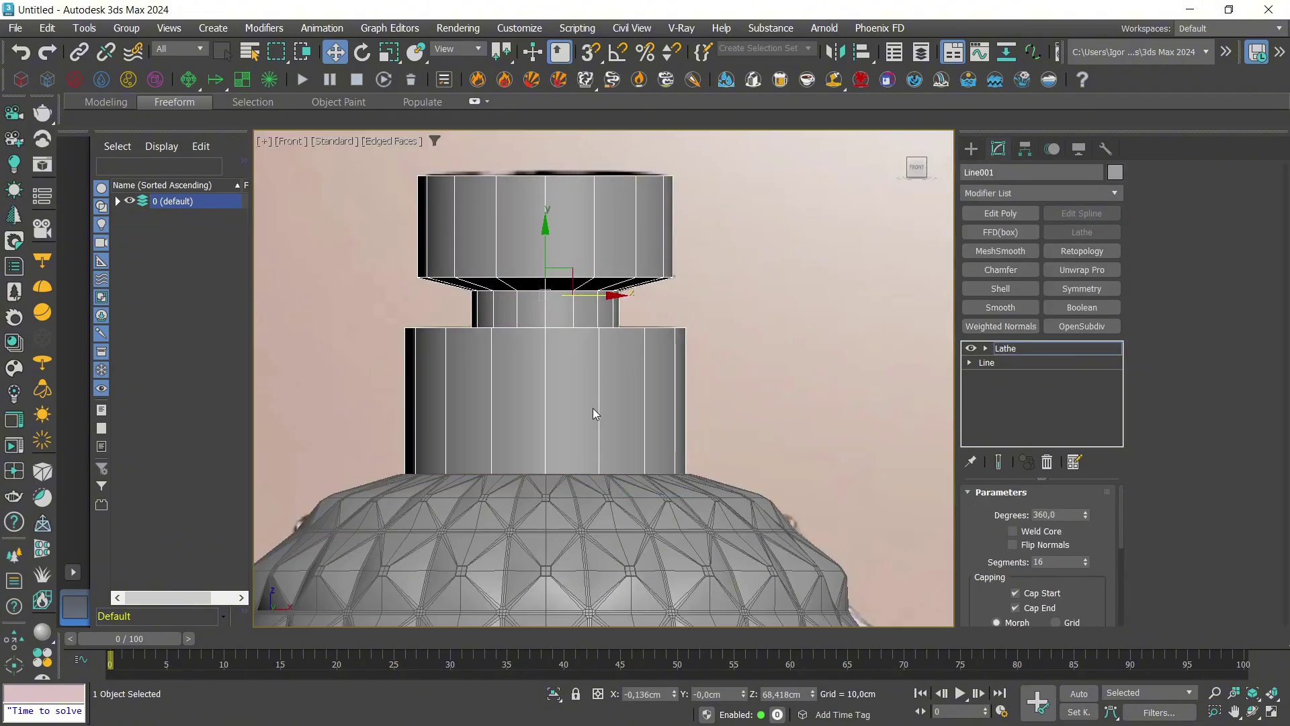
{"action": "middle_click_drag", "start_coordinate": [593, 408], "coordinate": [581, 377]}
{"action": "right_click", "coordinate": [674, 691]}
{"action": "scroll", "coordinate": [409, 322], "scroll_direction": "up", "scroll_amount": 2}
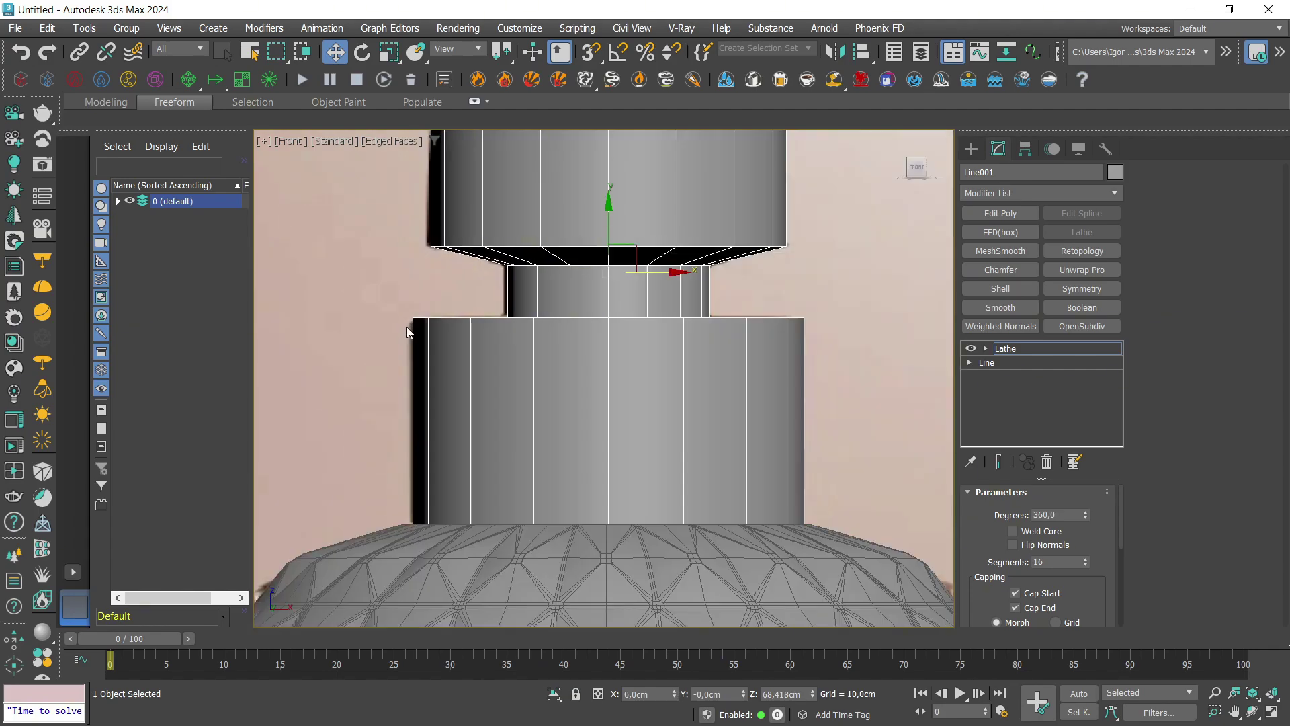
{"action": "scroll", "coordinate": [410, 341], "scroll_direction": "down", "scroll_amount": 2}
{"action": "key", "text": "1"}
Set the studded body's X position to 0 cm and reset its Y position to centre it under the lathed collar.
{"action": "left_click", "coordinate": [551, 494]}
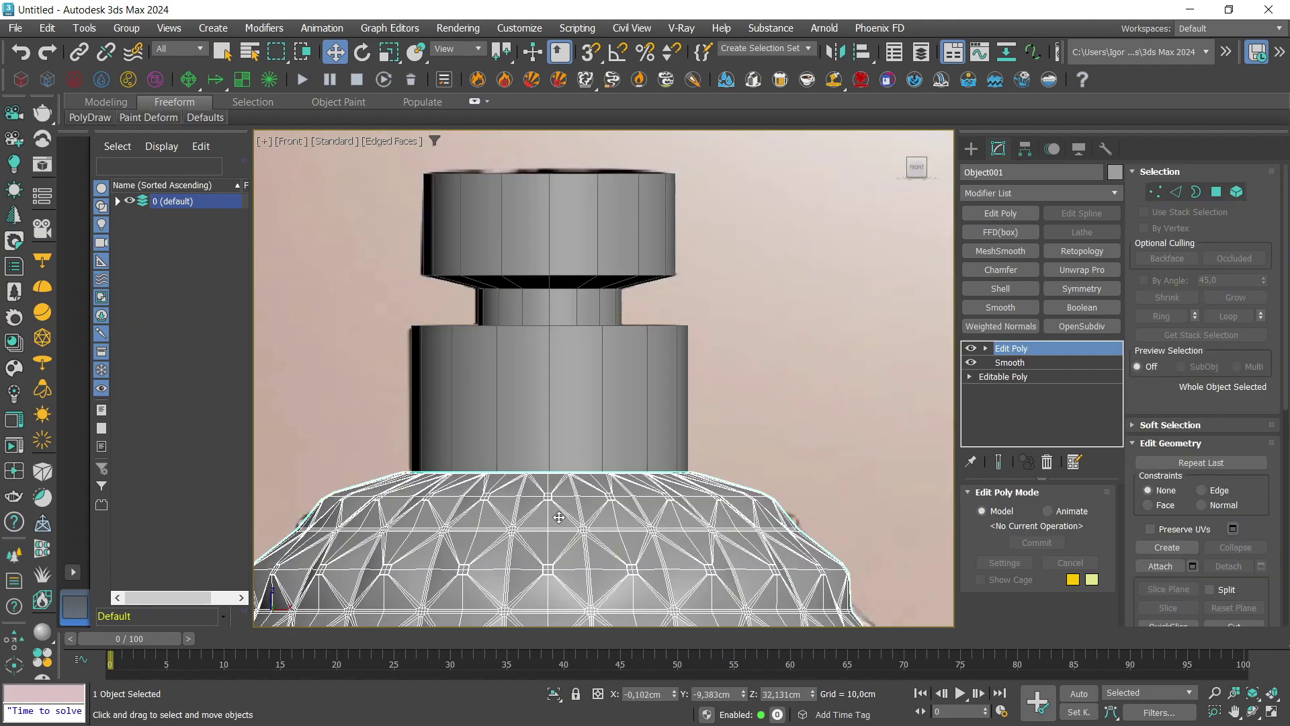
{"action": "middle_click_drag", "start_coordinate": [665, 618], "coordinate": [665, 602]}
{"action": "right_click", "coordinate": [675, 696]}
{"action": "key", "text": "u"}
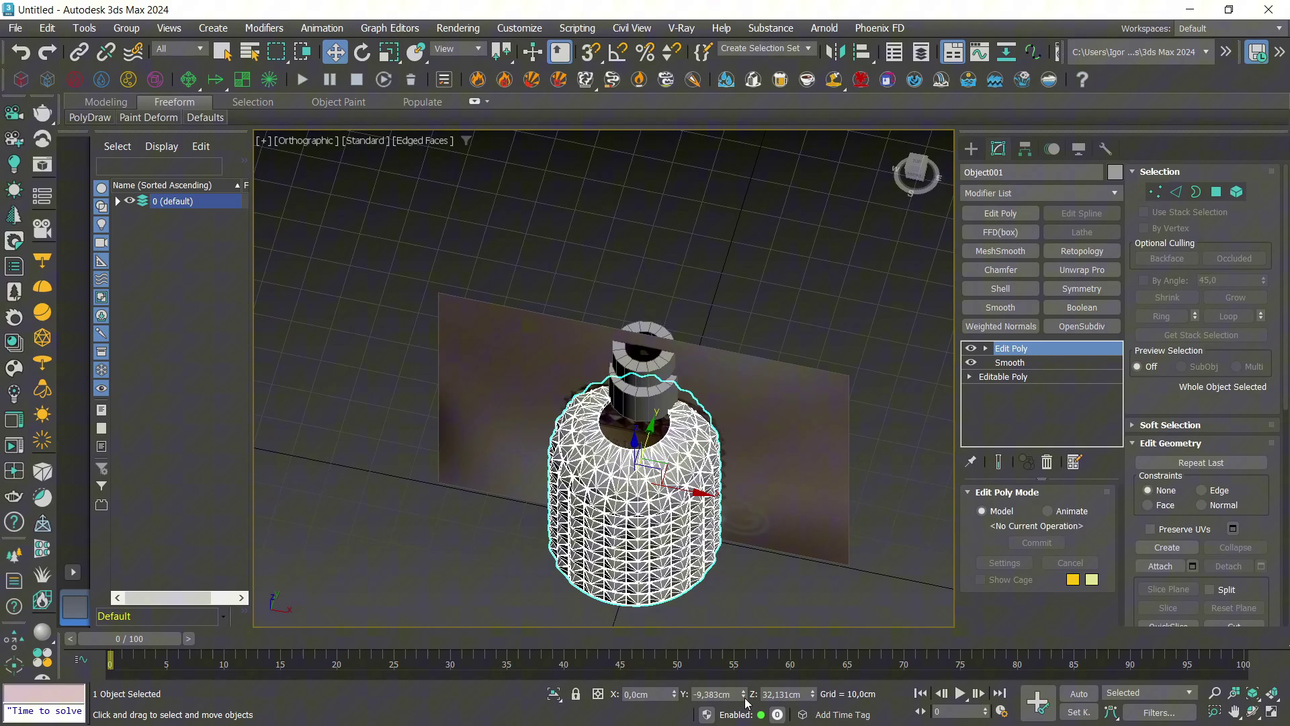
{"action": "right_click", "coordinate": [745, 699]}
{"action": "scroll", "coordinate": [667, 409], "scroll_direction": "up", "scroll_amount": 10}
{"action": "key", "text": "F3"}
{"action": "key", "text": "F3"}
{"action": "scroll", "coordinate": [675, 367], "scroll_direction": "down", "scroll_amount": 4}
Isolate the studded body together with the lathed cap and frame them in the front view.
{"action": "left_click", "coordinate": [676, 367], "text": "ctrl"}
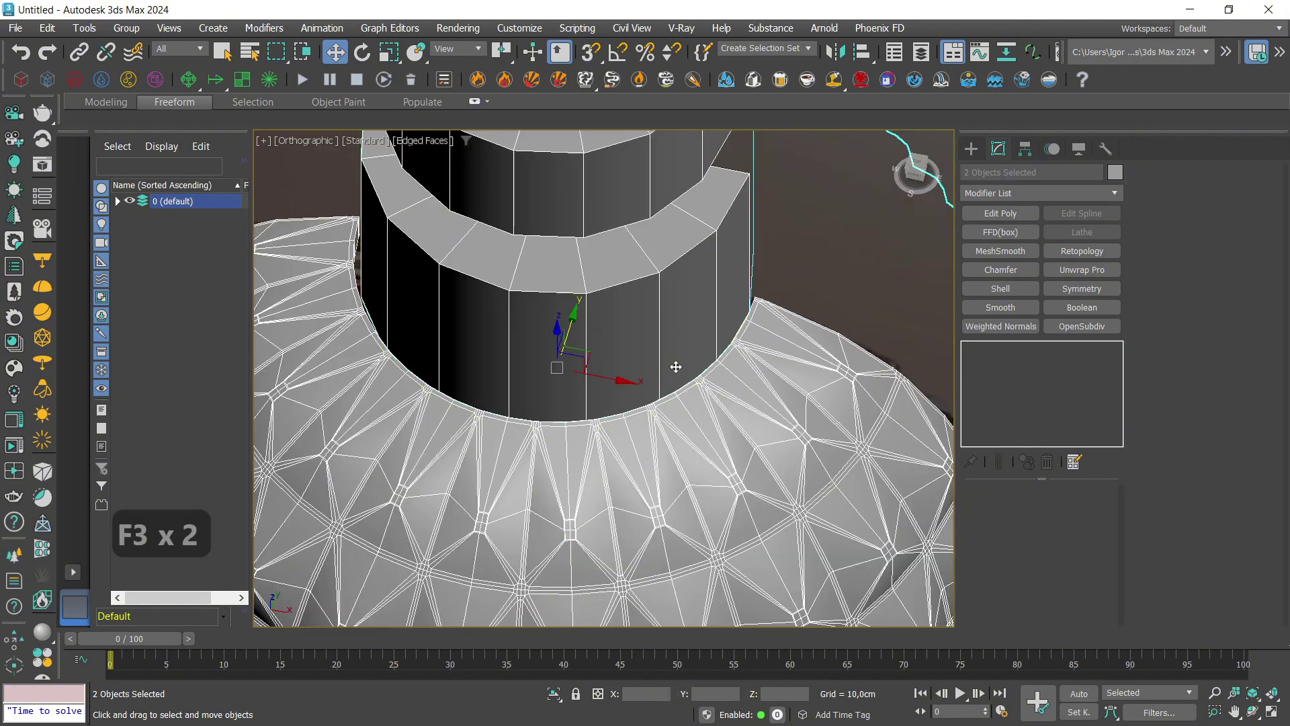
{"action": "scroll", "coordinate": [676, 367], "scroll_direction": "down", "scroll_amount": 10}
{"action": "key", "text": "alt+q"}
{"action": "key", "text": "f"}
{"action": "key", "text": "z"}
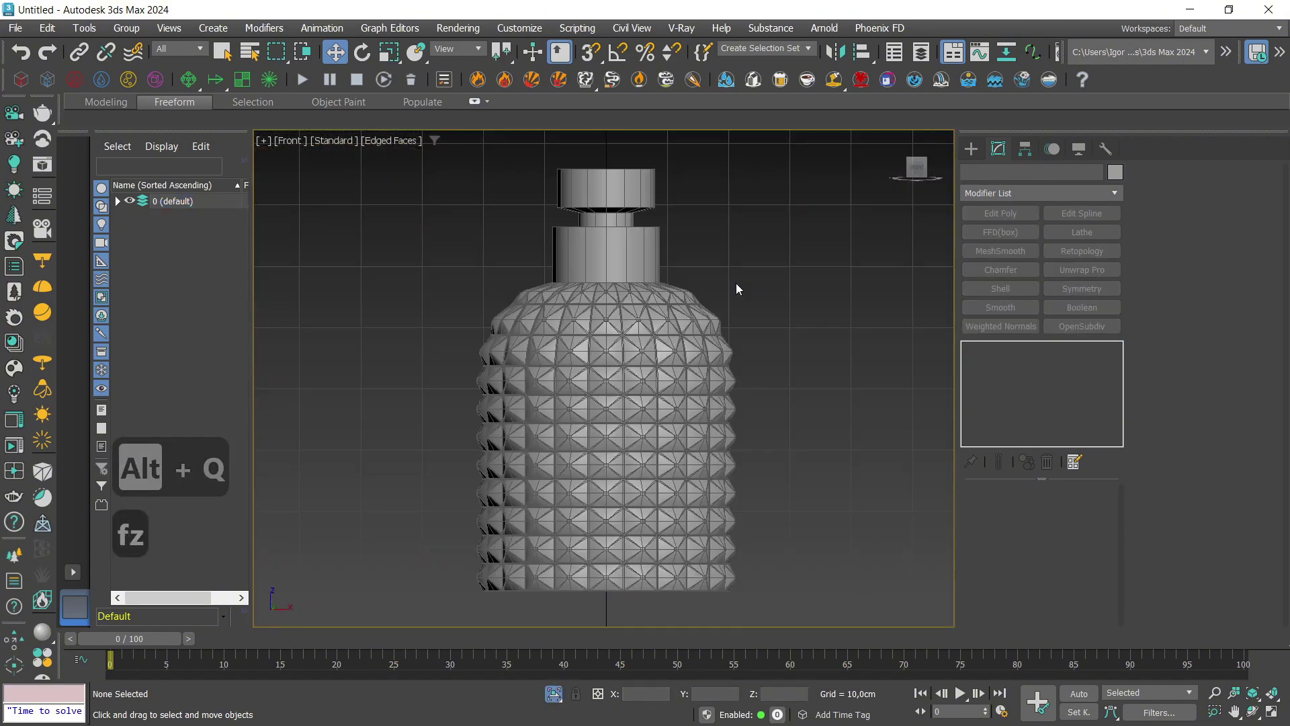
{"action": "key", "text": "F4"}
{"action": "key", "text": "F4"}
Convert the lathed cap and collar to an Editable Poly.
{"action": "left_click", "coordinate": [648, 252]}
{"action": "middle_click_drag", "start_coordinate": [681, 252], "coordinate": [652, 315], "text": "alt"}
{"action": "scroll", "coordinate": [614, 185], "scroll_direction": "up", "scroll_amount": 3}
{"action": "key", "text": "F4"}
{"action": "key", "text": "F4"}
{"action": "middle_click_drag", "start_coordinate": [614, 185], "coordinate": [616, 293]}
{"action": "key", "text": "ctrl+t"}
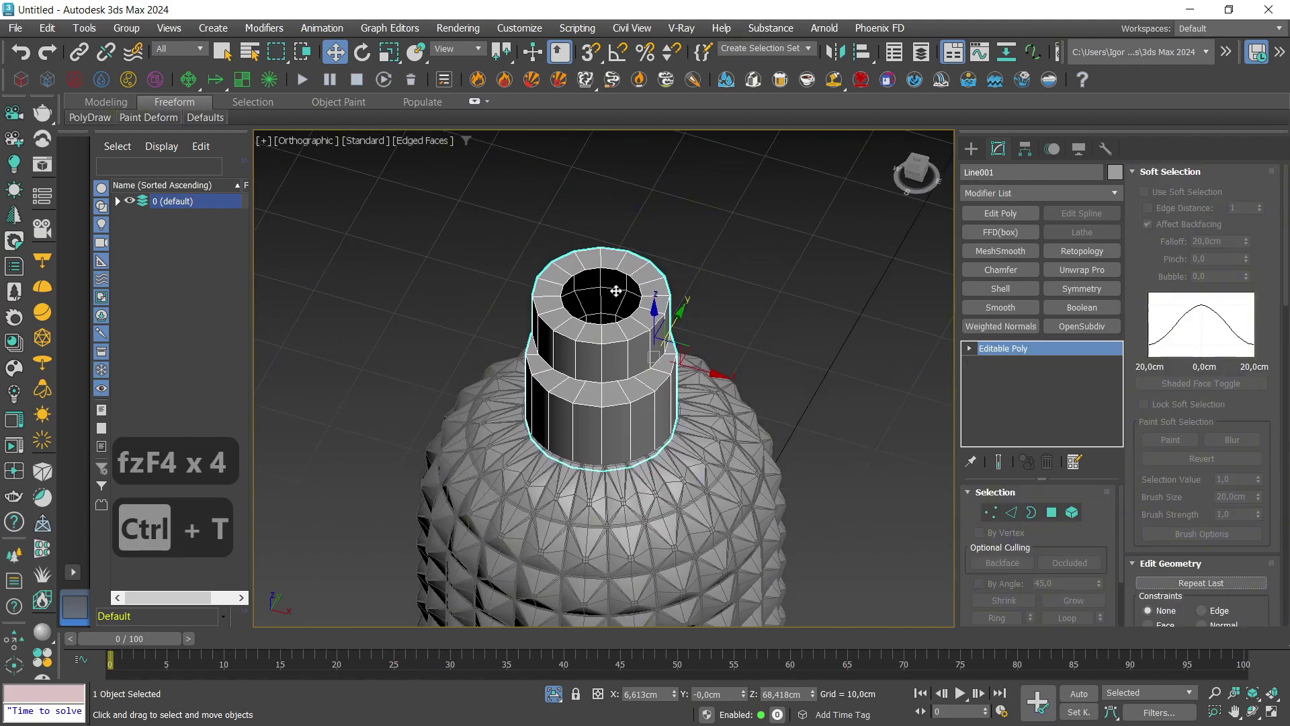
Bridge opposite edges of the cap's inner top rim to form a strip across the opening.
{"action": "key", "text": "1"}
{"action": "scroll", "coordinate": [706, 373], "scroll_direction": "up", "scroll_amount": 5}
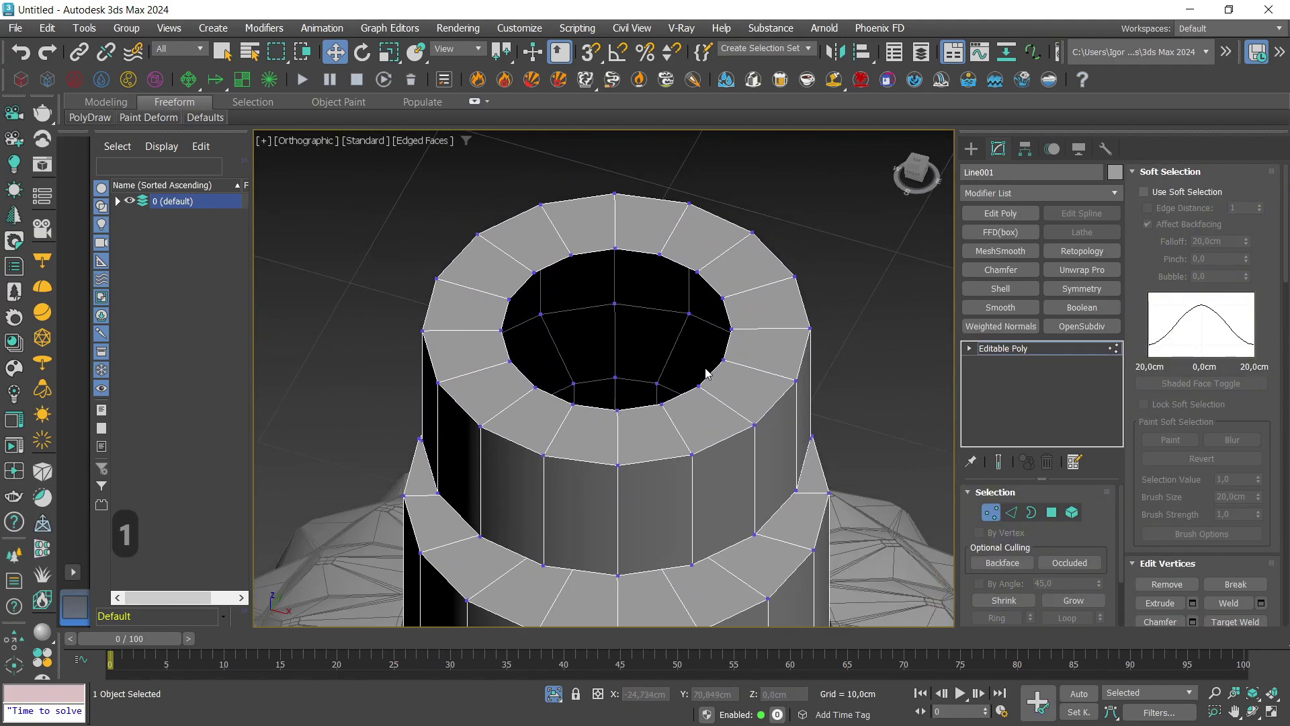
{"action": "key", "text": "2"}
{"action": "left_click", "coordinate": [709, 373]}
{"action": "middle_click_drag", "start_coordinate": [709, 373], "coordinate": [630, 388], "text": "alt"}
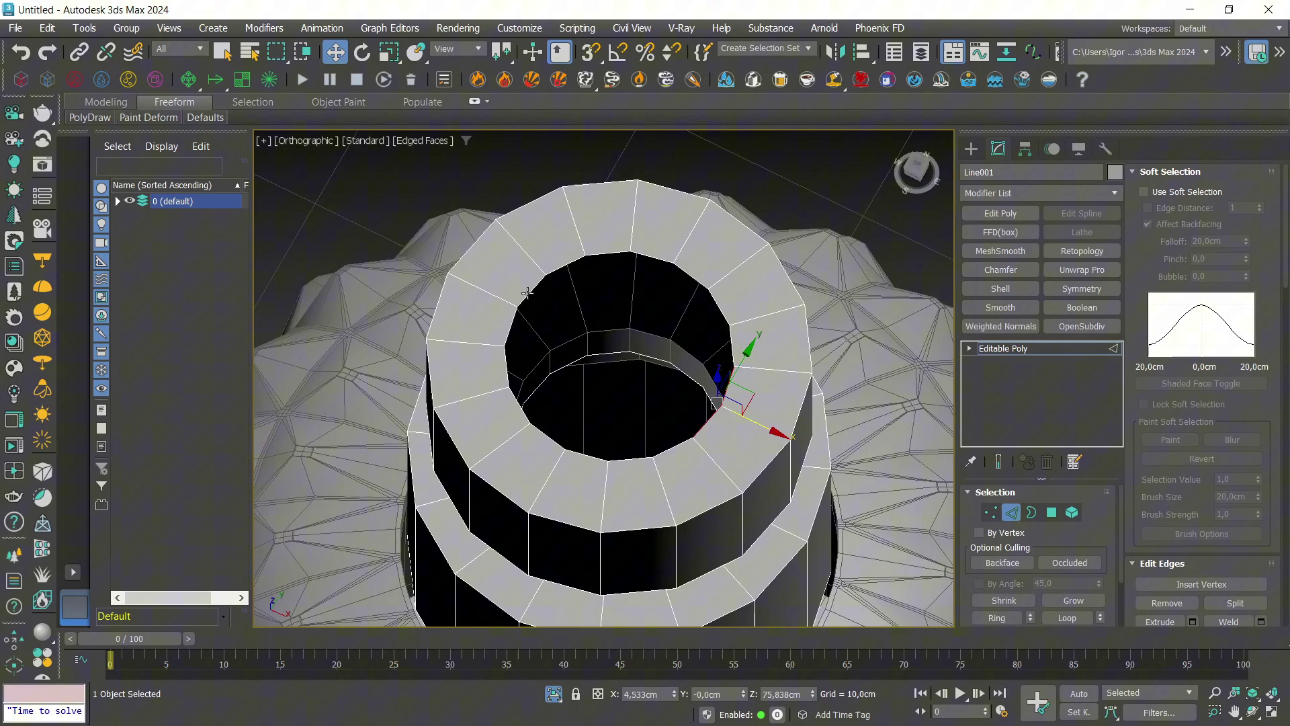
{"action": "key", "text": "ctrl+b"}
{"action": "key", "text": "Return"}
{"action": "middle_click_drag", "start_coordinate": [665, 346], "coordinate": [653, 378], "text": "alt"}
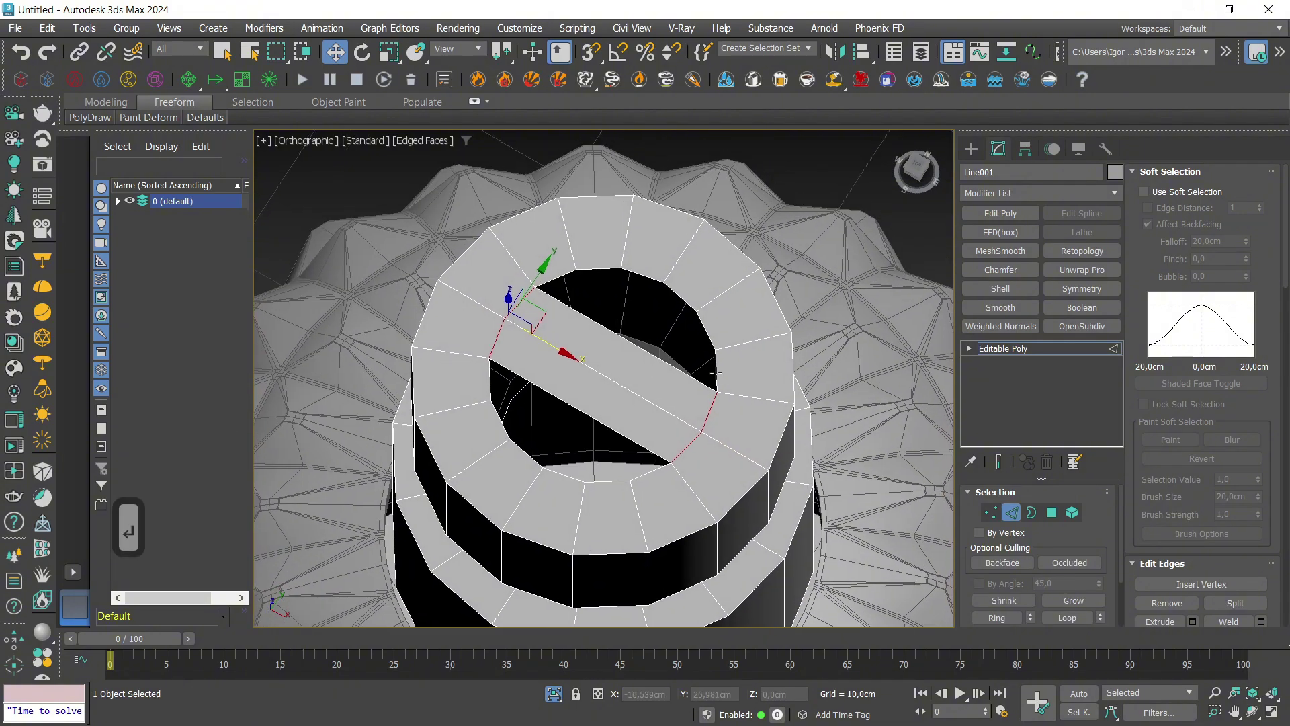
Bridge the next pair of opposite rim edges beside the strip on the cap's top opening.
{"action": "left_click", "coordinate": [717, 369]}
{"action": "left_click", "coordinate": [556, 278], "text": "ctrl"}
{"action": "middle_click_drag", "start_coordinate": [557, 278], "coordinate": [550, 304]}
{"action": "key", "text": "ctrl+b"}
{"action": "key", "text": "Return"}
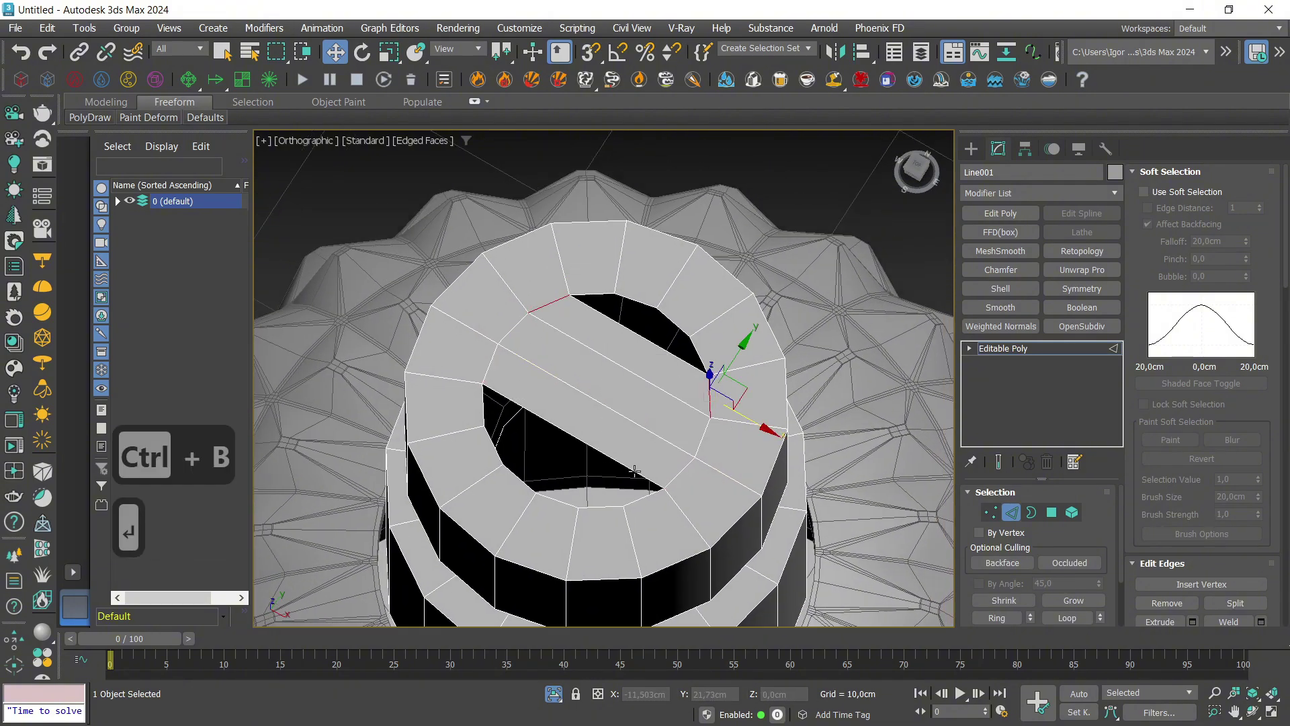
Bridge another pair of opposite inner rim edges to widen the fill across the cap's top opening.
{"action": "left_click", "coordinate": [644, 496]}
{"action": "key", "text": "ctrl+z"}
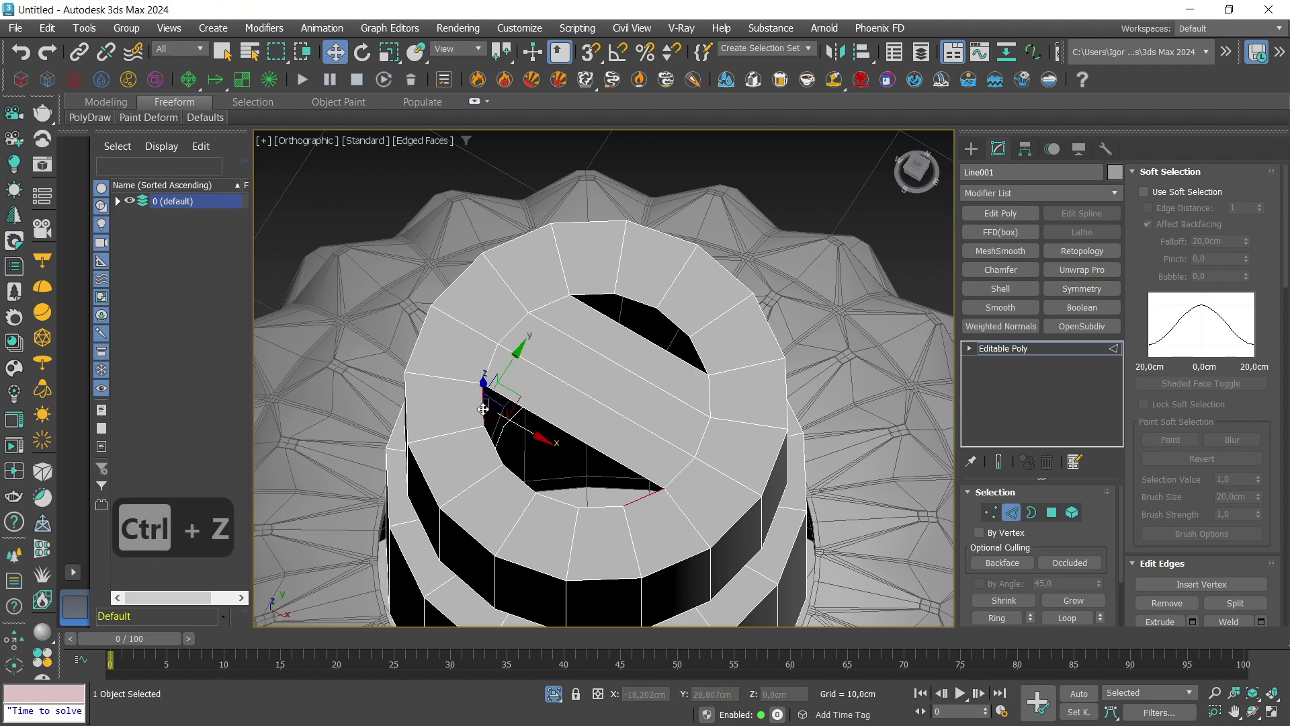
{"action": "key", "text": "ctrl+b"}
Connect the ring of long strip edges across the cap opening with one segment.
{"action": "left_click", "coordinate": [546, 465]}
{"action": "key", "text": "ctrl+r"}
{"action": "key", "text": "ctrl+c"}
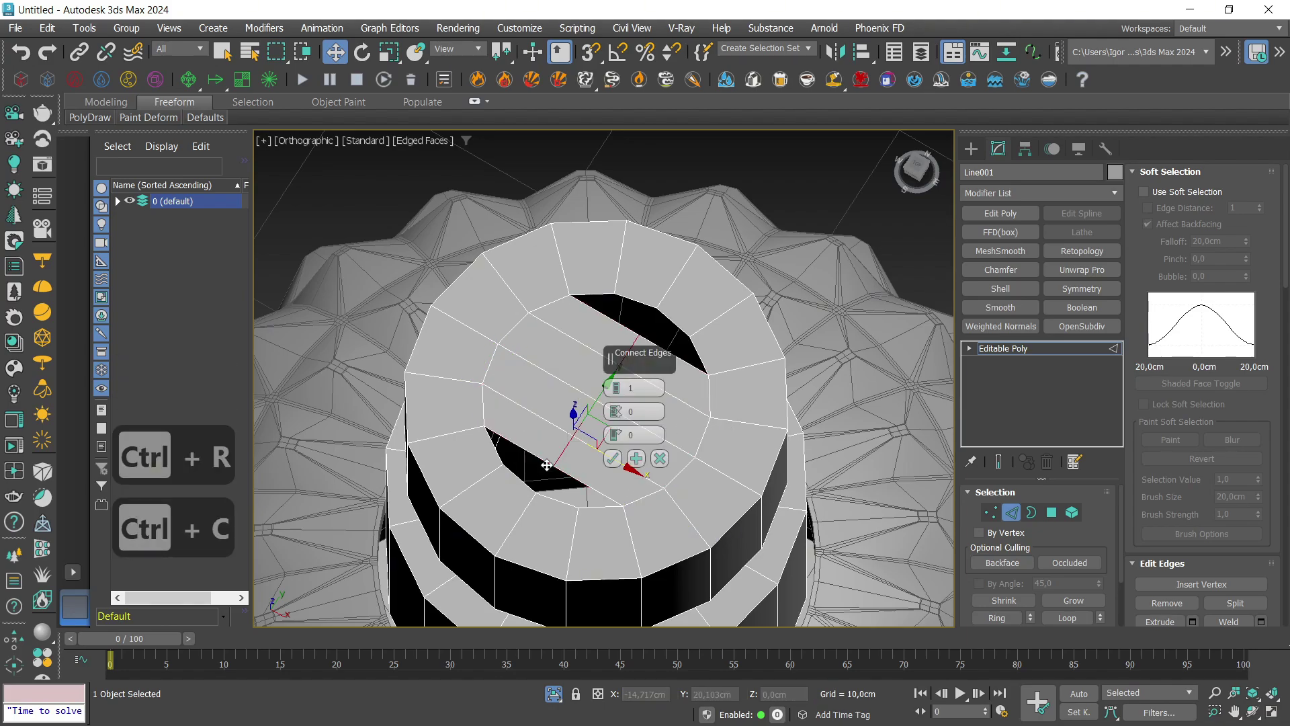
{"action": "key", "text": "Return"}
Close the front gap of the cap opening by bridging its rim edges to the edges of the filled strips.
{"action": "key", "text": "3"}
{"action": "key", "text": "2"}
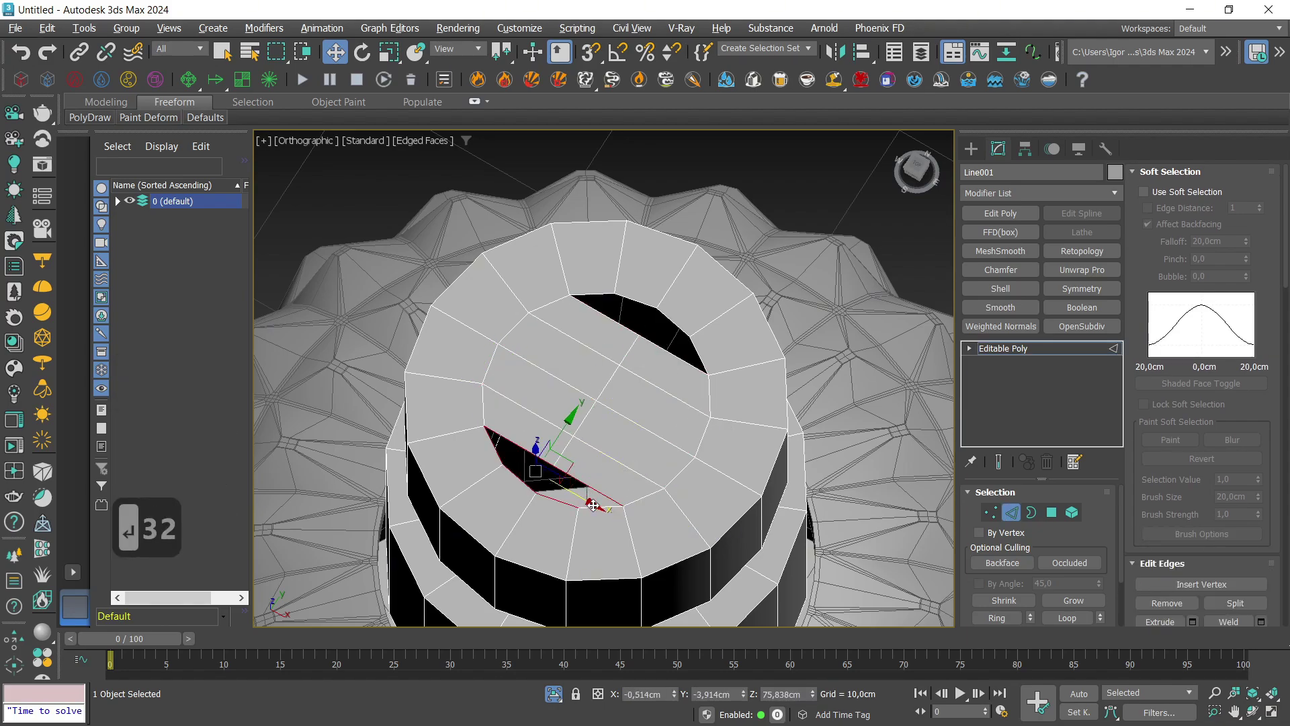
{"action": "left_click", "coordinate": [492, 444], "text": "alt"}
{"action": "key", "text": "ctrl+b"}
{"action": "key", "text": "Return"}
Bridge the rear gap's rim edges to the neighbouring strip edges to finish closing the cap's top.
{"action": "middle_click_drag", "start_coordinate": [580, 364], "coordinate": [568, 406]}
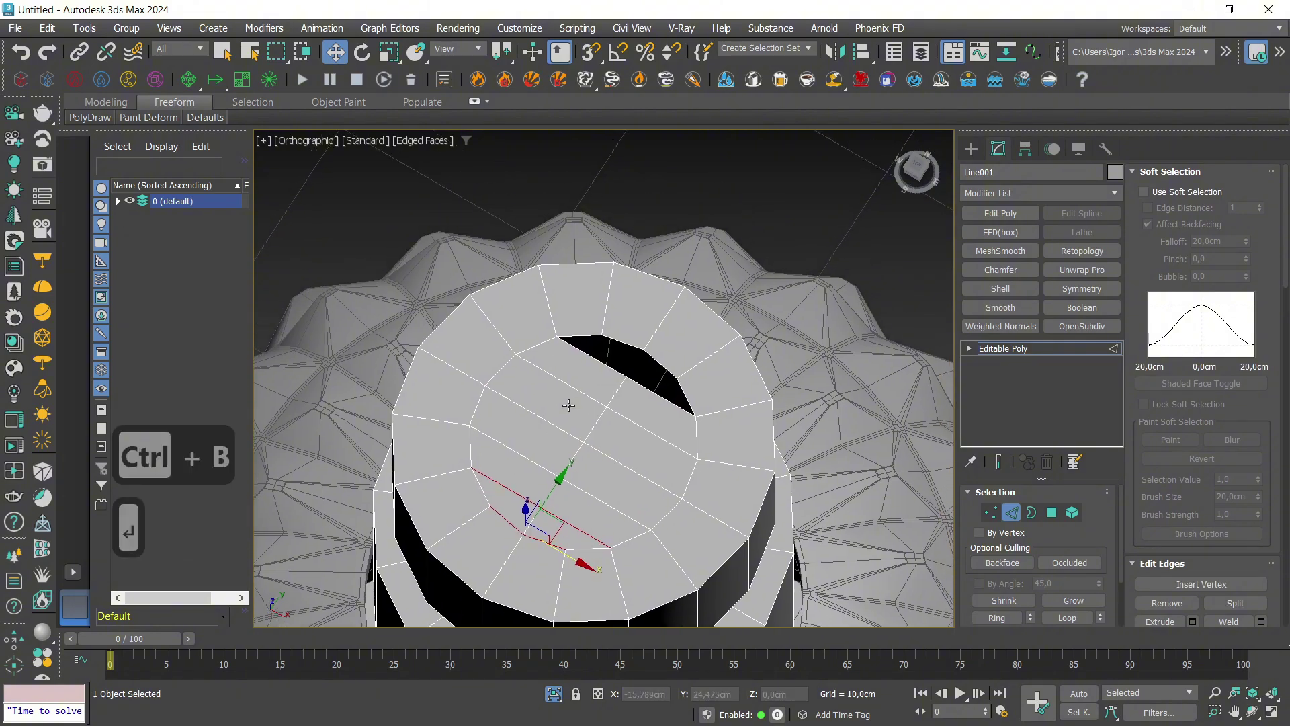
{"action": "key", "text": "3"}
{"action": "left_click", "coordinate": [653, 394]}
{"action": "key", "text": "2"}
{"action": "key", "text": "2"}
{"action": "key", "text": "ctrl+b"}
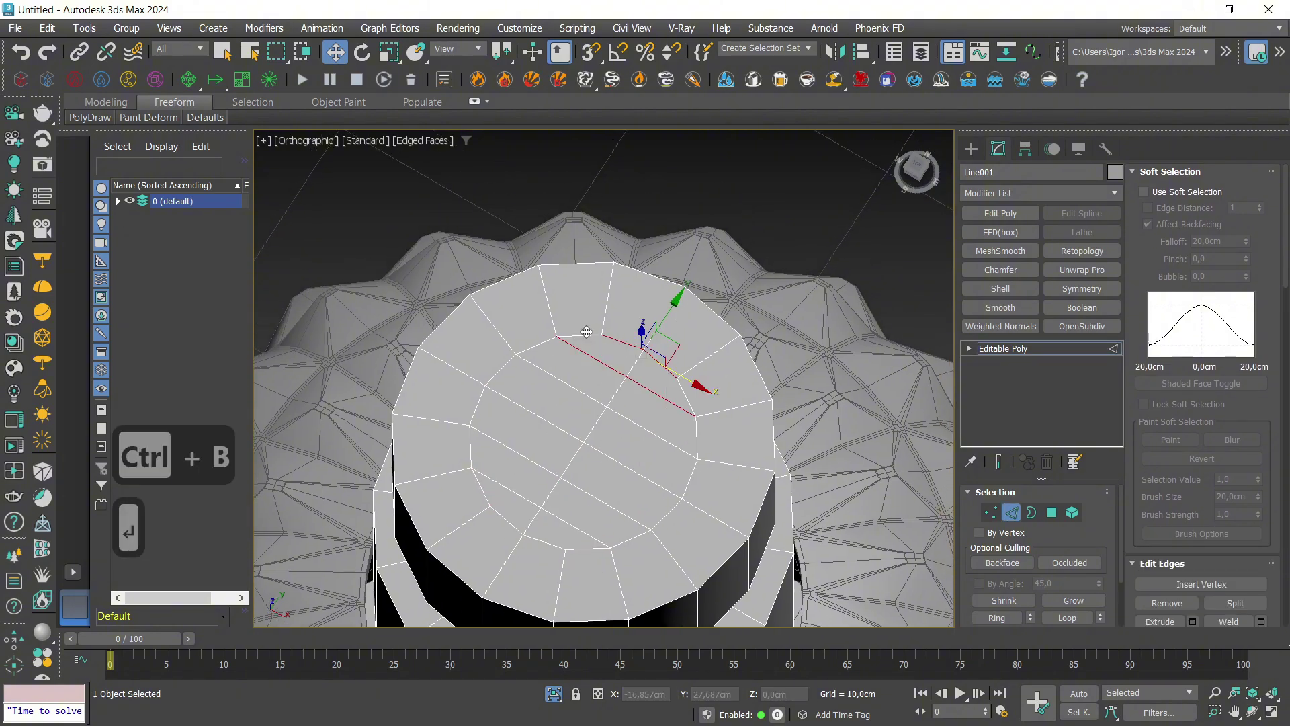
Chamfer the edge loops at the base of the neck and around the collar's upper rim.
{"action": "middle_click_drag", "start_coordinate": [653, 393], "coordinate": [681, 421], "text": "alt"}
{"action": "key", "text": "2"}
{"action": "key", "text": "f"}
{"action": "key", "text": "z"}
{"action": "key", "text": "alt+q"}
{"action": "key", "text": "alt+q"}
{"action": "key", "text": "alt+x"}
{"action": "scroll", "coordinate": [675, 419], "scroll_direction": "up", "scroll_amount": 4}
{"action": "key", "text": "2"}
{"action": "double_click", "coordinate": [663, 415]}
{"action": "middle_click_drag", "start_coordinate": [760, 421], "coordinate": [734, 370], "text": "alt"}
{"action": "middle_click_drag", "start_coordinate": [825, 432], "coordinate": [808, 437], "text": "alt"}
{"action": "key", "text": "ctrl+shift+c"}
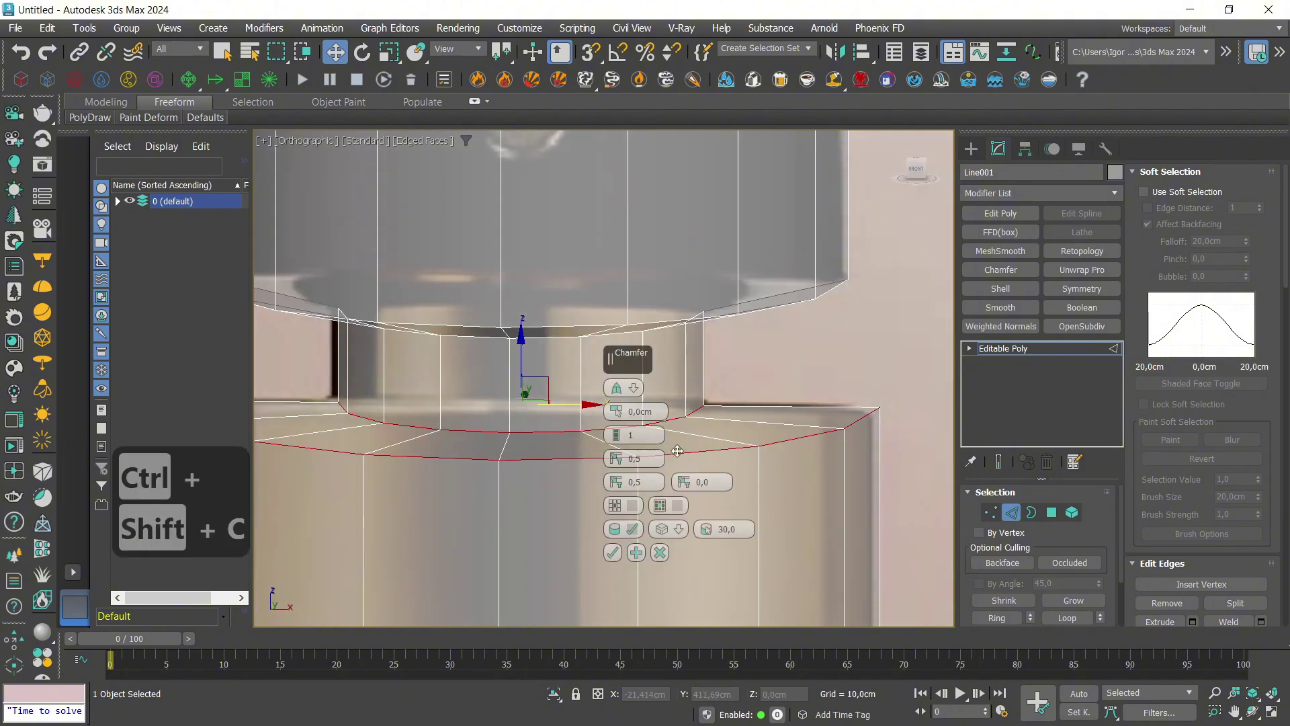
{"action": "left_click_drag", "start_coordinate": [616, 411], "coordinate": [611, 332]}
{"action": "left_click", "coordinate": [612, 552]}
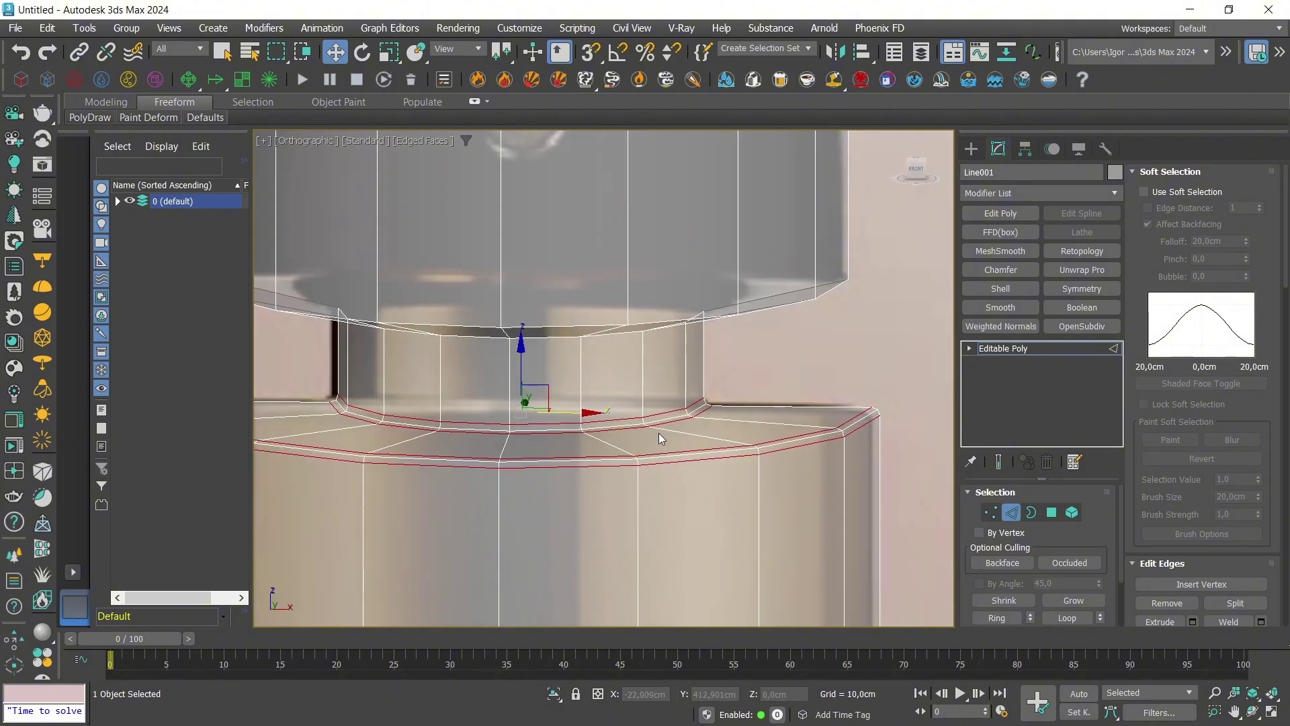
Chamfer the cap's upper and lower rim loops and the neck's top loop by 0.2 cm with one segment.
{"action": "scroll", "coordinate": [661, 436], "scroll_direction": "down", "scroll_amount": 5}
{"action": "middle_click_drag", "start_coordinate": [661, 439], "coordinate": [740, 421], "text": "alt"}
{"action": "scroll", "coordinate": [675, 376], "scroll_direction": "up", "scroll_amount": 5}
{"action": "left_click", "coordinate": [658, 438]}
{"action": "key", "text": "ctrl+z"}
{"action": "key", "text": "ctrl+z"}
{"action": "key", "text": "ctrl+shift+c"}
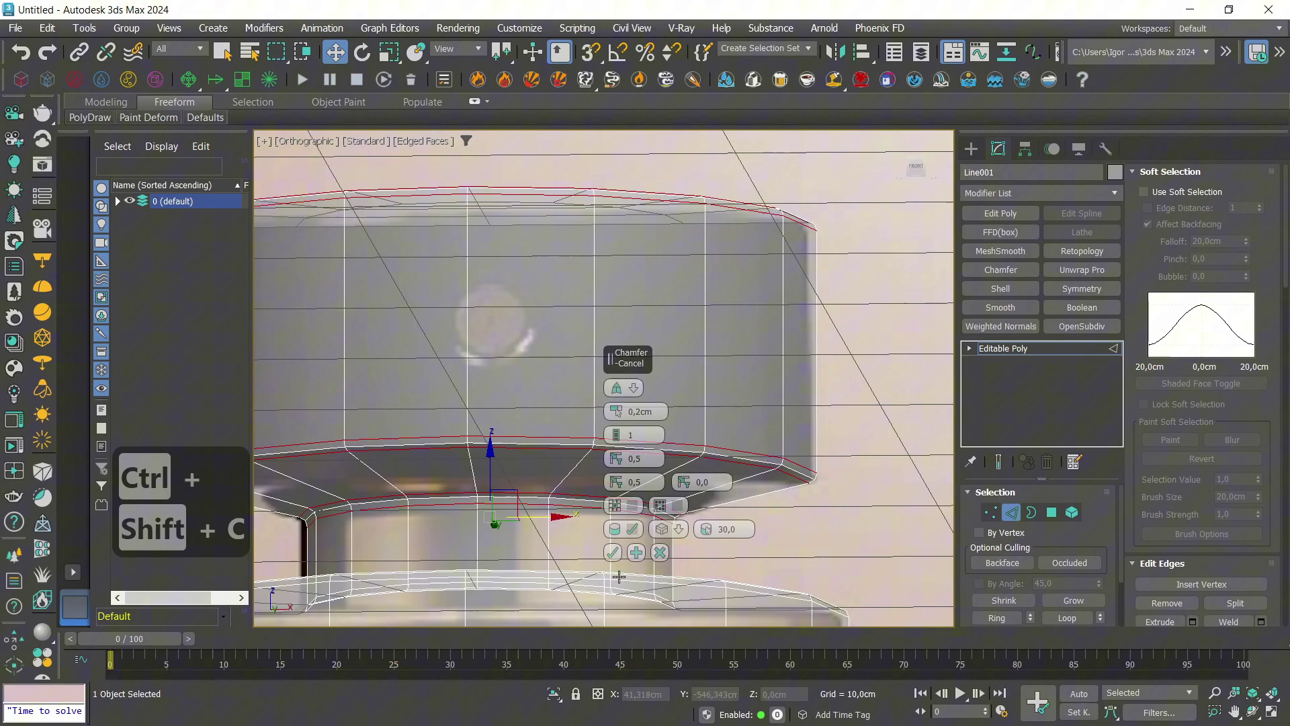
{"action": "left_click", "coordinate": [613, 552]}
Add one horizontal edge loop around the cap's side wall and raise it to the centre of the round detail in the reference.
{"action": "key", "text": "f"}
{"action": "scroll", "coordinate": [649, 532], "scroll_direction": "down", "scroll_amount": 5}
{"action": "key", "text": "2"}
{"action": "key", "text": "F4"}
{"action": "key", "text": "alt+x"}
{"action": "middle_click_drag", "start_coordinate": [676, 365], "coordinate": [675, 398]}
{"action": "key", "text": "F4"}
{"action": "key", "text": "2"}
{"action": "scroll", "coordinate": [598, 280], "scroll_direction": "up", "scroll_amount": 5}
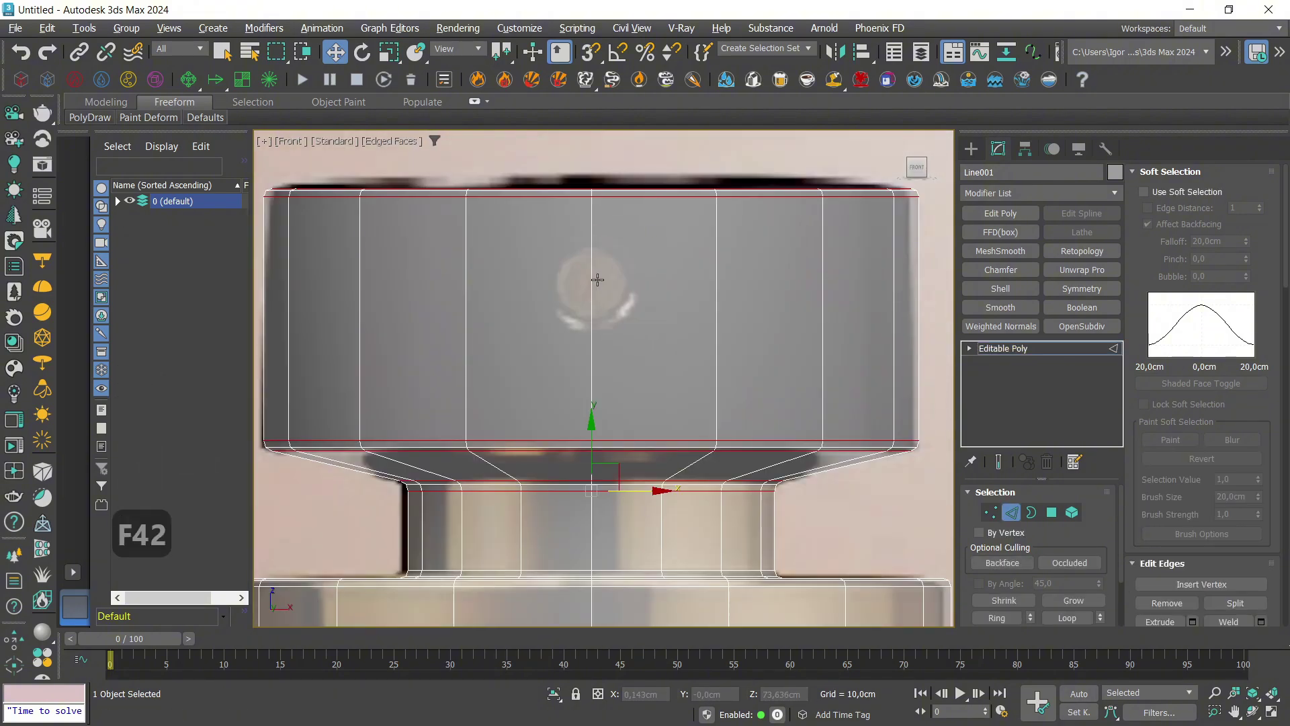
{"action": "key", "text": "ctrl+r"}
{"action": "key", "text": "ctrl+c"}
{"action": "left_click", "coordinate": [613, 459]}
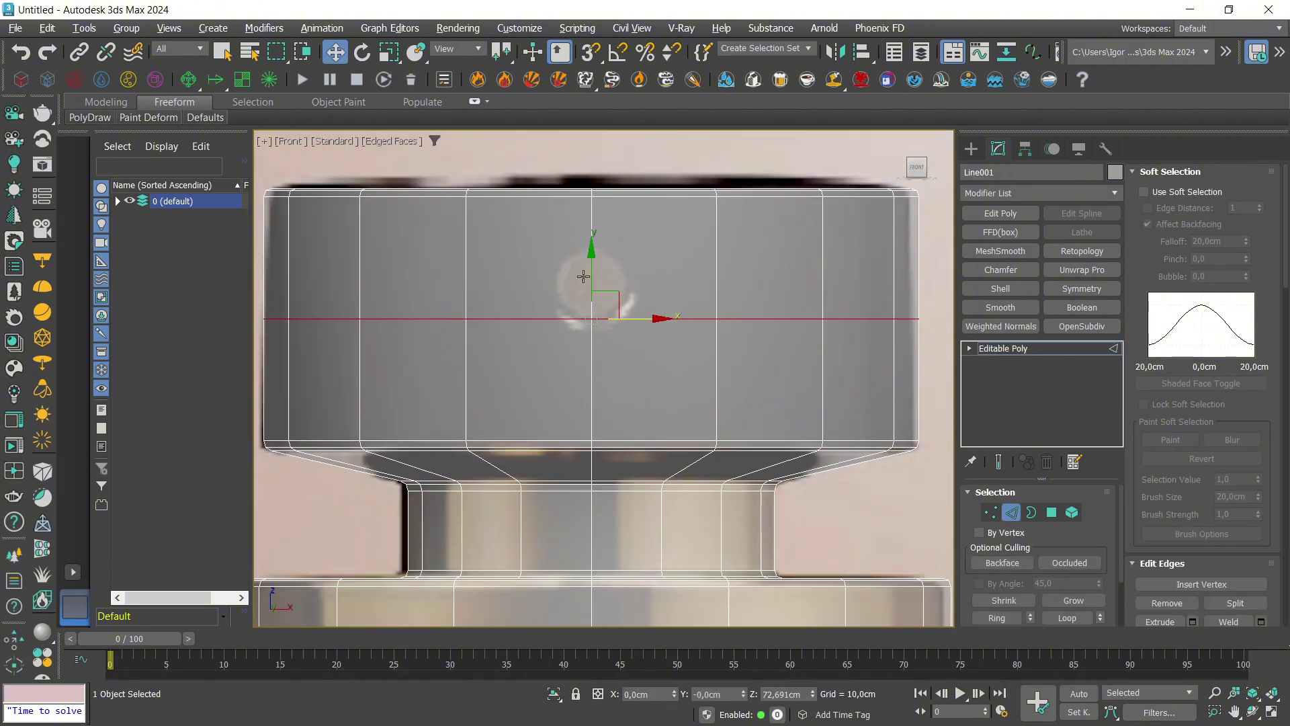
{"action": "key", "text": "2"}
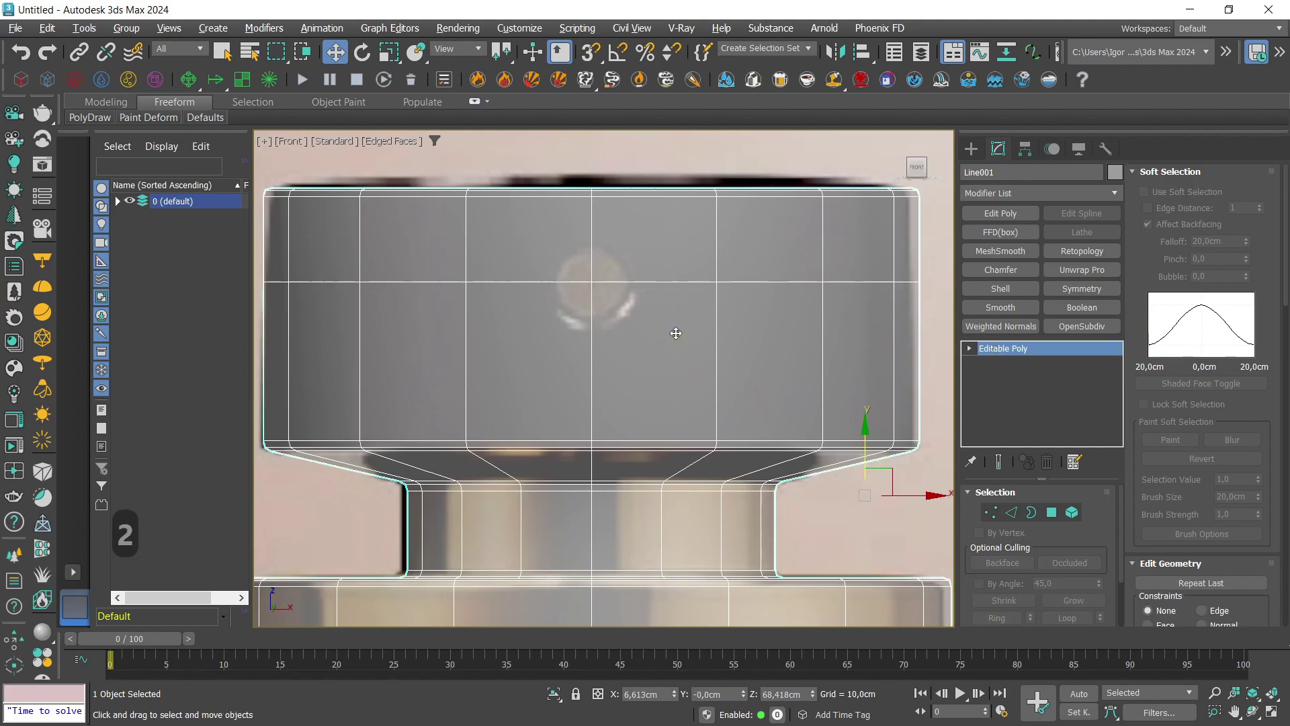
Apply an OpenSubdiv modifier with one iteration to the cap and collar.
{"action": "scroll", "coordinate": [675, 329], "scroll_direction": "down", "scroll_amount": 3}
{"action": "left_click", "coordinate": [1069, 321]}
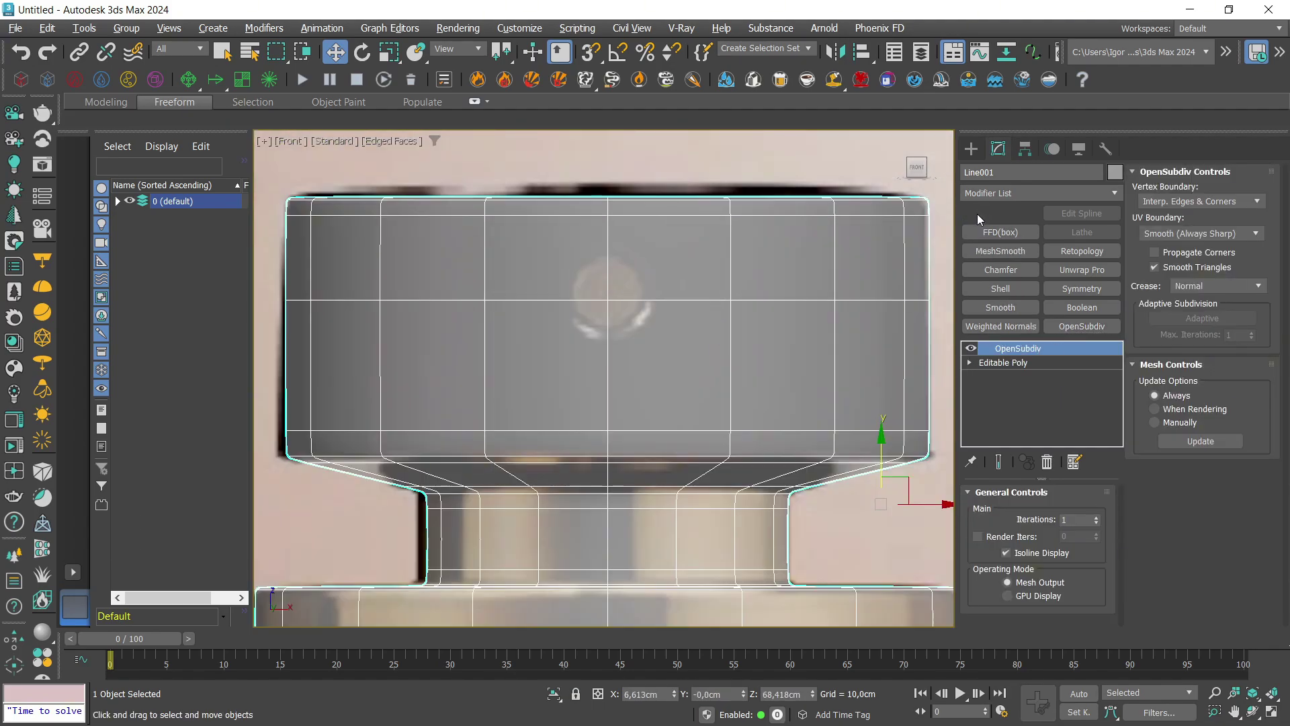
{"action": "key", "text": "F3"}
{"action": "key", "text": "F3"}
Draw a circle of about 0.97 cm radius over the round detail on the cap's front.
{"action": "left_click", "coordinate": [971, 148]}
{"action": "left_click", "coordinate": [1001, 295]}
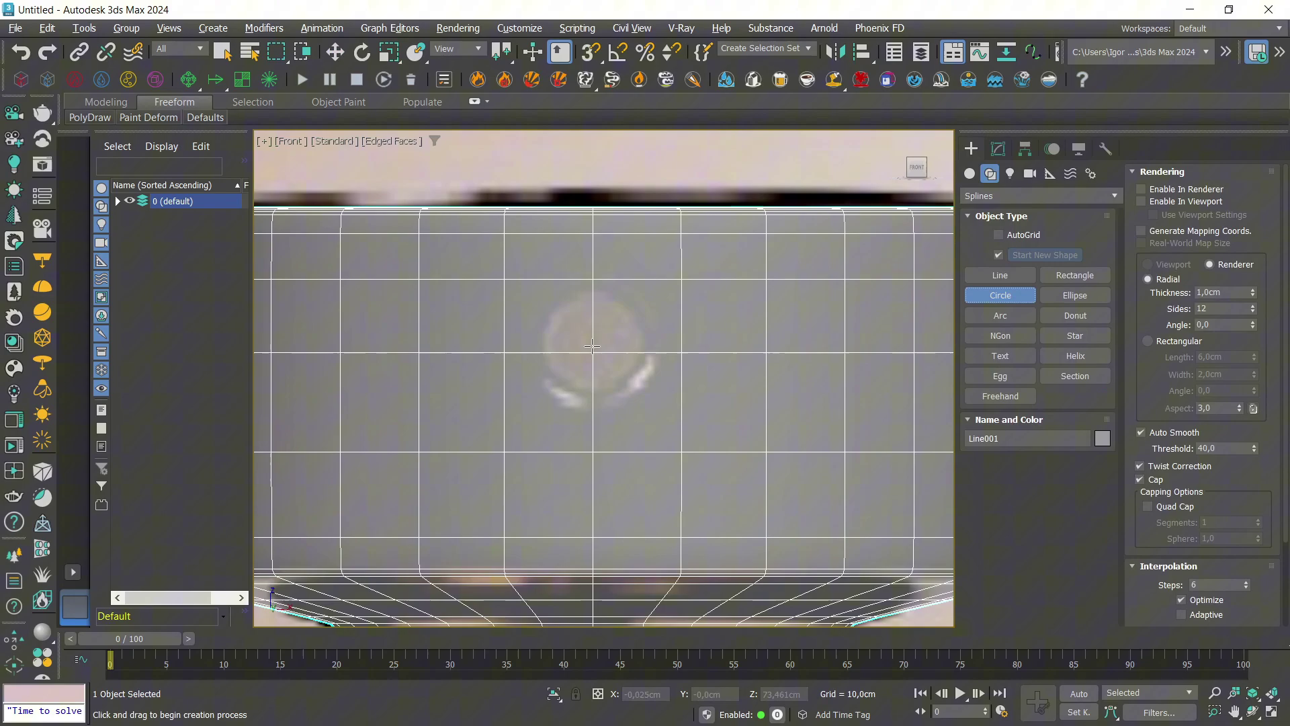
{"action": "left_click_drag", "start_coordinate": [592, 337], "coordinate": [628, 352]}
{"action": "key", "text": "w"}
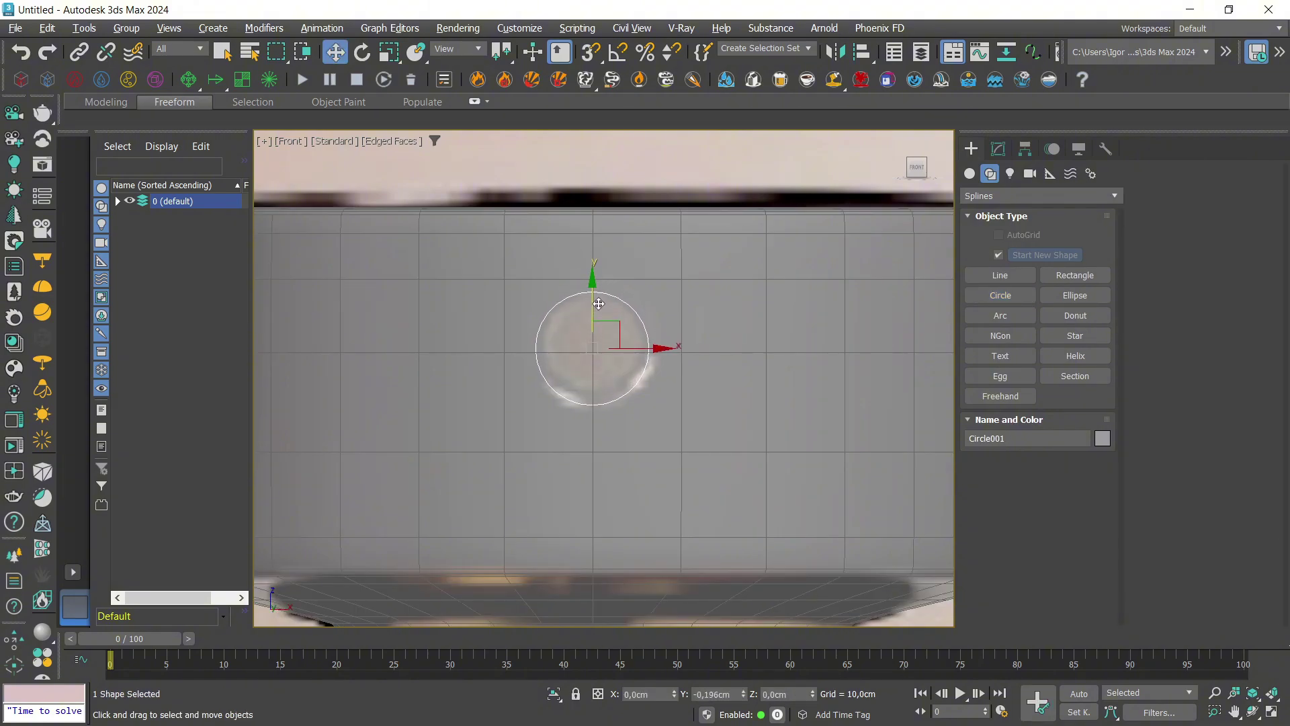
Move the circle out along Y to about -8.37 cm, at the cap's front wall.
{"action": "scroll", "coordinate": [599, 303], "scroll_direction": "down", "scroll_amount": 4}
{"action": "middle_click_drag", "start_coordinate": [599, 302], "coordinate": [657, 314], "text": "alt"}
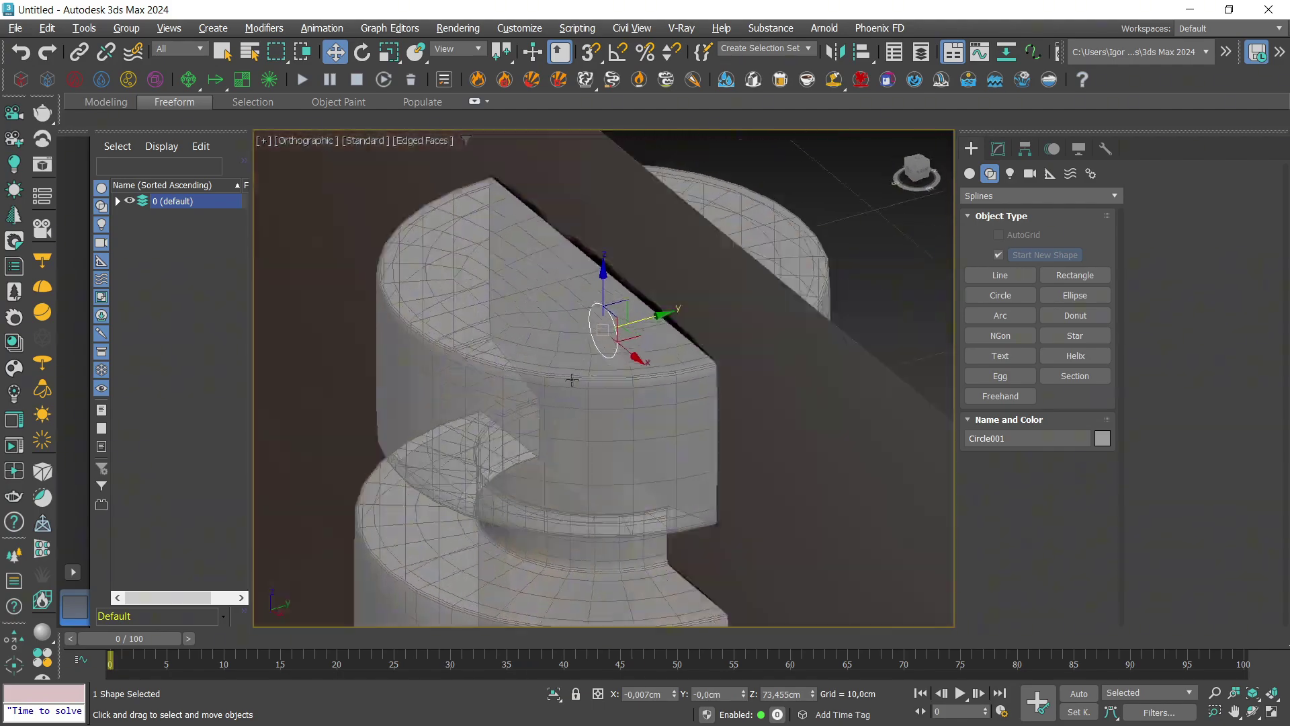
{"action": "left_click_drag", "start_coordinate": [454, 386], "coordinate": [440, 387]}
{"action": "key", "text": "F3"}
{"action": "middle_click_drag", "start_coordinate": [430, 390], "coordinate": [385, 391], "text": "alt"}
{"action": "middle_click_drag", "start_coordinate": [385, 392], "coordinate": [484, 387]}
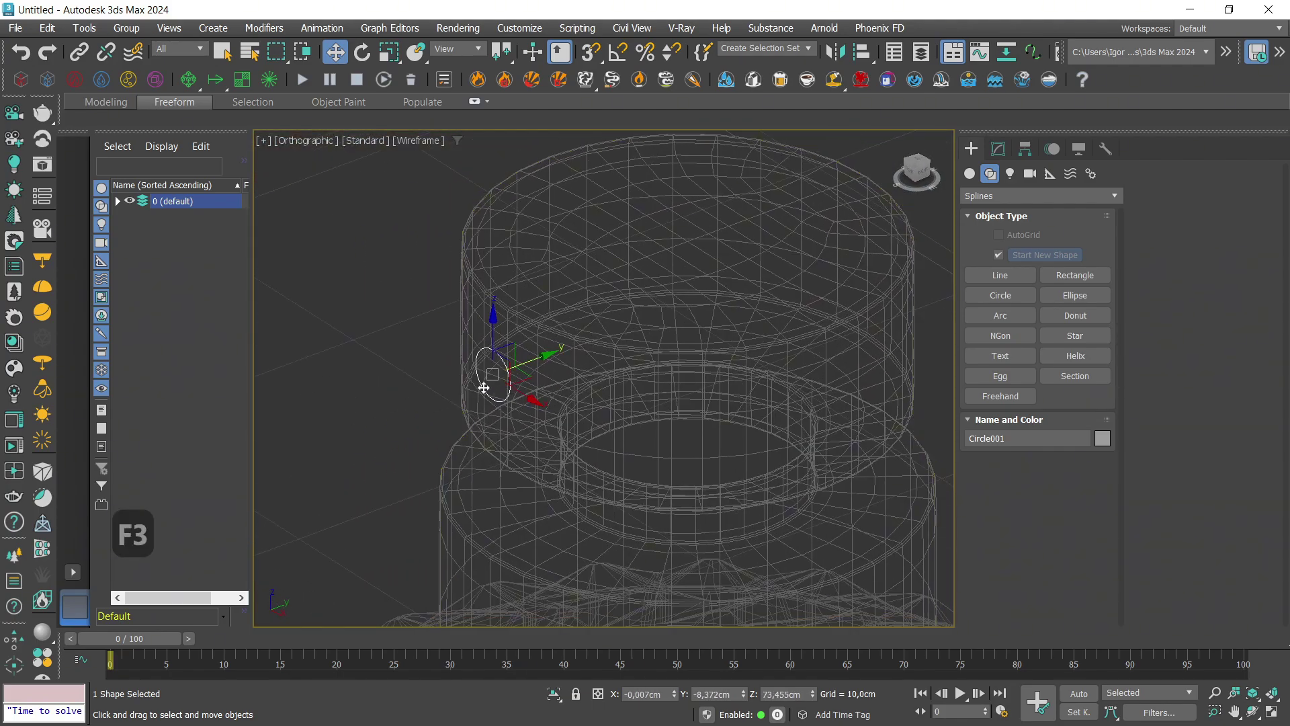
{"action": "scroll", "coordinate": [484, 386], "scroll_direction": "up", "scroll_amount": 5}
Set the circle's interpolation steps to 1 and convert it to an Editable Poly.
{"action": "left_click", "coordinate": [997, 153]}
{"action": "double_click", "coordinate": [1217, 190]}
{"action": "type", "text": "2"}
{"action": "key", "text": "Return"}
{"action": "type", "text": "1"}
{"action": "key", "text": "Return"}
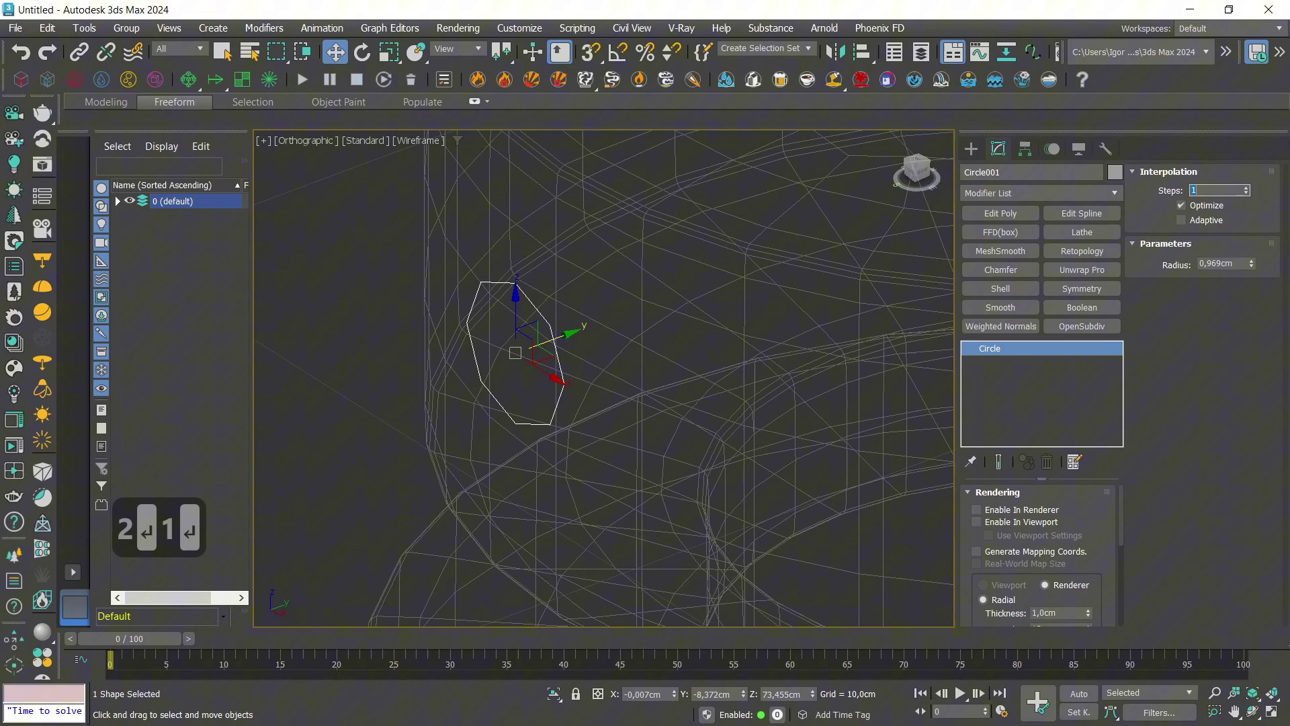
{"action": "key", "text": "ctrl+t"}
{"action": "key", "text": "F3"}
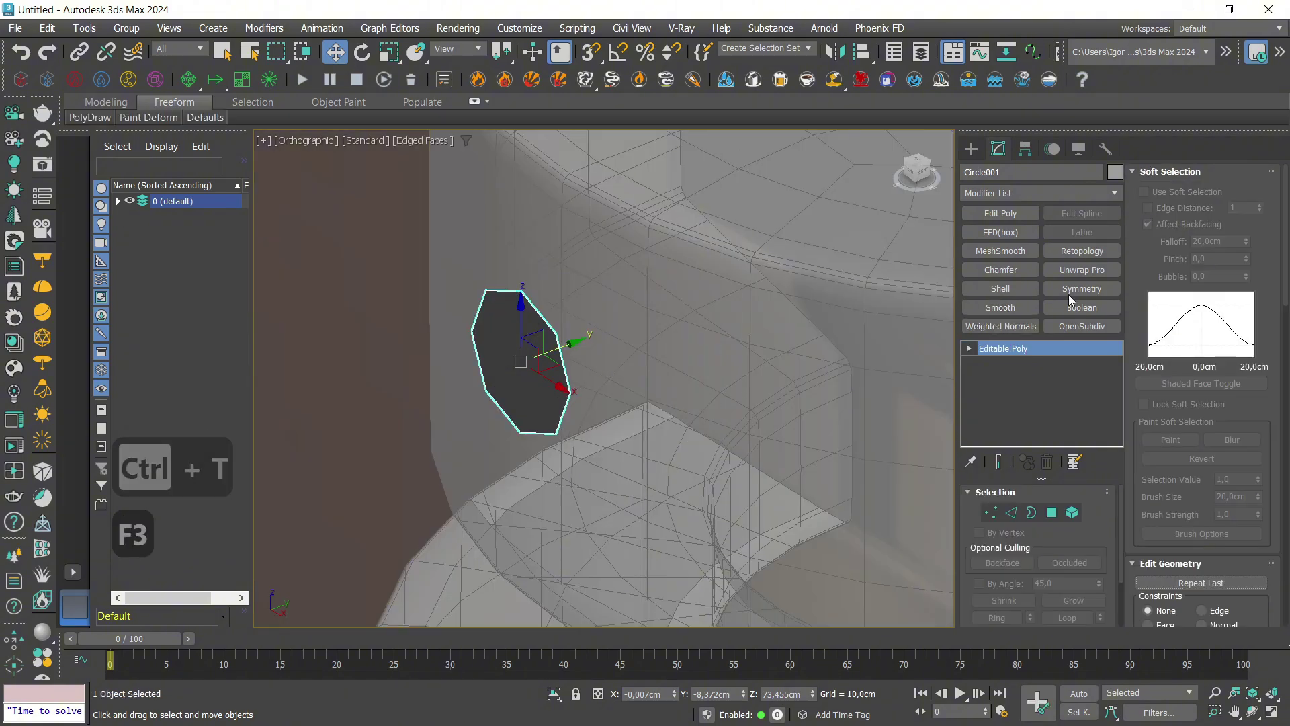
Thicken the octagonal disc with a Shell modifier and position it so that it pierces the cap's front wall.
{"action": "left_click", "coordinate": [1010, 292]}
{"action": "middle_click_drag", "start_coordinate": [614, 392], "coordinate": [582, 384], "text": "alt"}
{"action": "left_click_drag", "start_coordinate": [576, 357], "coordinate": [641, 350]}
Add an Edit Poly modifier above the cap's OpenSubdiv and turn off the see-through display.
{"action": "left_click", "coordinate": [664, 371]}
{"action": "key", "text": "alt+x"}
{"action": "mouse_move", "coordinate": [674, 389]}
{"action": "middle_mouse_down", "text": "alt"}
{"action": "mouse_move", "coordinate": [751, 381]}
{"action": "mouse_move", "coordinate": [690, 392]}
{"action": "middle_mouse_up", "text": "alt"}
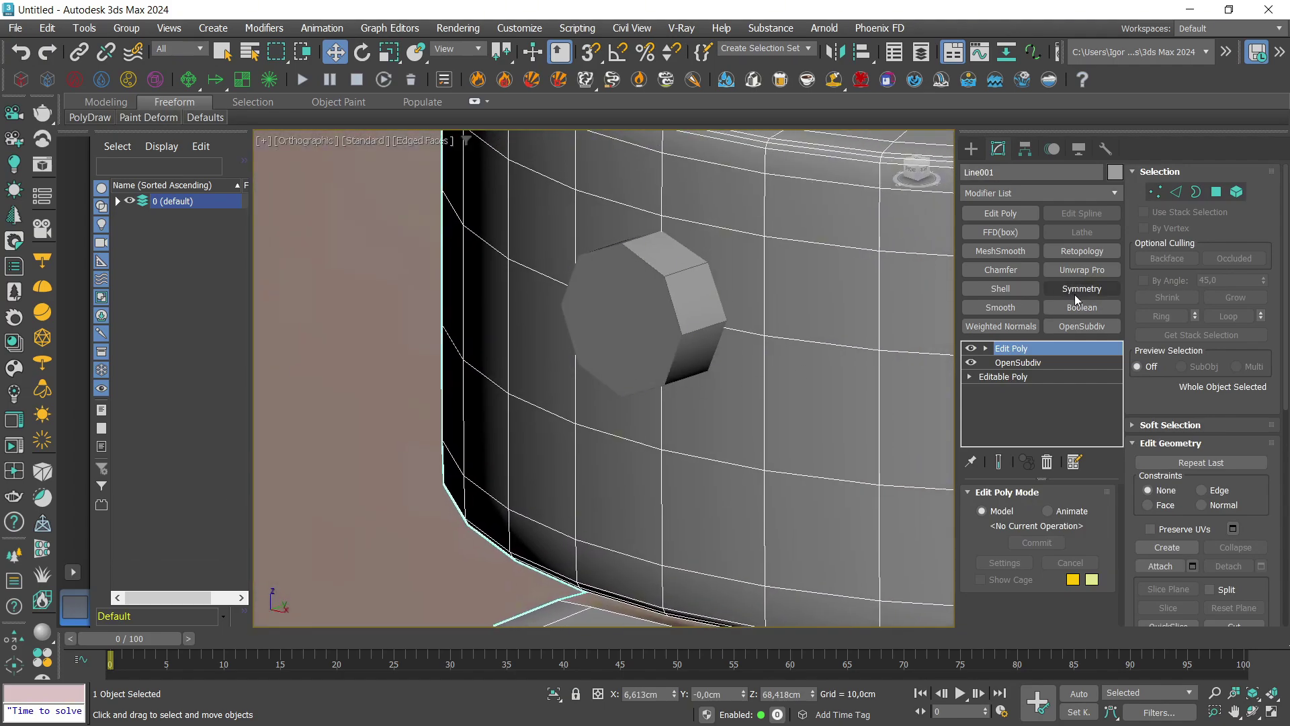
{"action": "left_click", "coordinate": [1075, 290]}
{"action": "key", "text": "ctrl+z"}
{"action": "left_click", "coordinate": [1075, 308]}
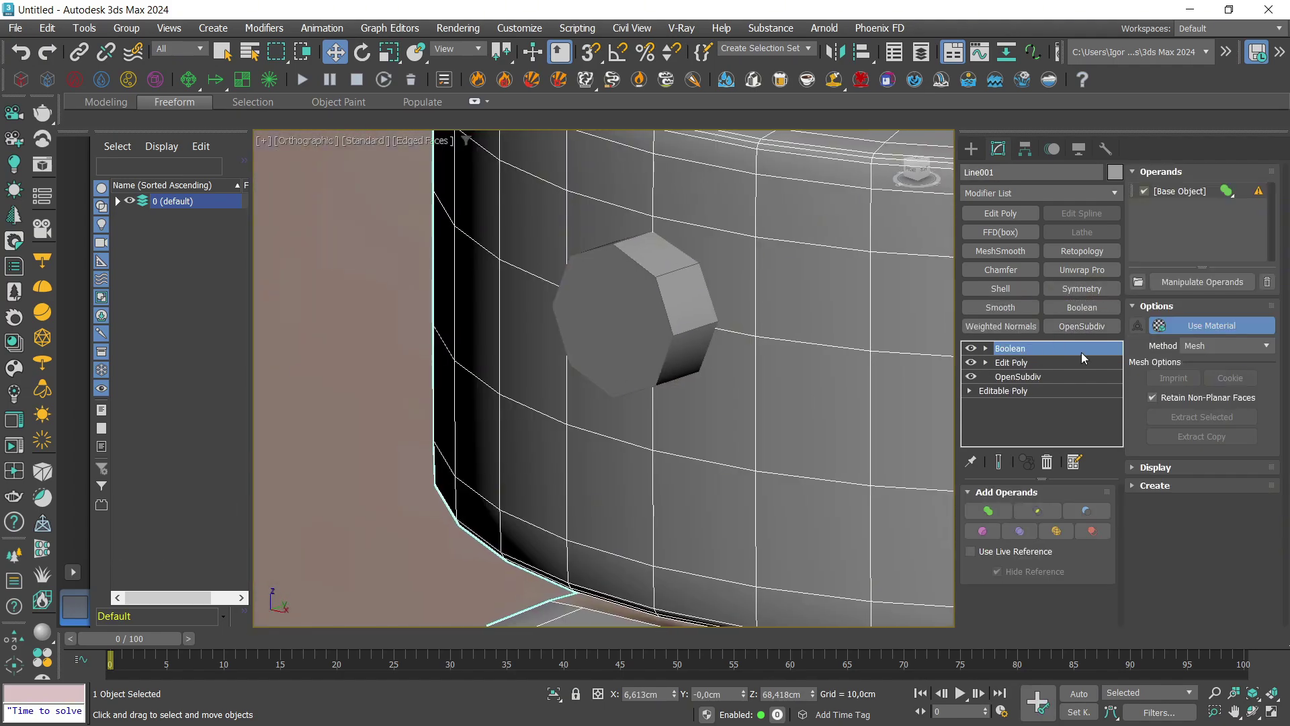
{"action": "right_click", "coordinate": [1074, 351]}
{"action": "left_click", "coordinate": [1087, 375]}
Subtract the octagonal disc from the cap with a Boolean modifier and convert the result to an Editable Poly.
{"action": "left_click", "coordinate": [1080, 307]}
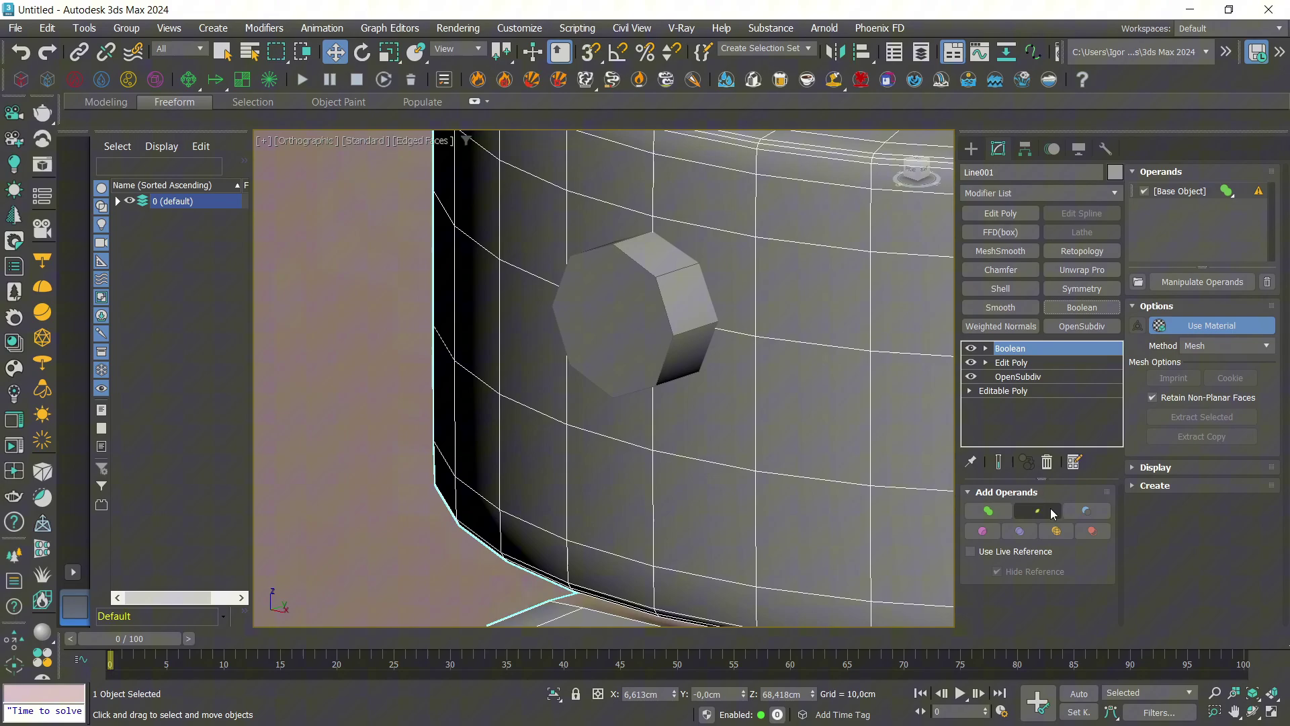
{"action": "left_click", "coordinate": [1053, 514]}
{"action": "left_click", "coordinate": [692, 336]}
{"action": "middle_click_drag", "start_coordinate": [784, 394], "coordinate": [546, 378], "text": "alt"}
{"action": "key", "text": "ctrl+t"}
Delete the back and side polygons inside the octagonal cut, leaving an open hole in the cap wall.
{"action": "key", "text": "4"}
{"action": "left_click", "coordinate": [609, 343]}
{"action": "key", "text": "Delete"}
{"action": "left_click", "coordinate": [538, 358]}
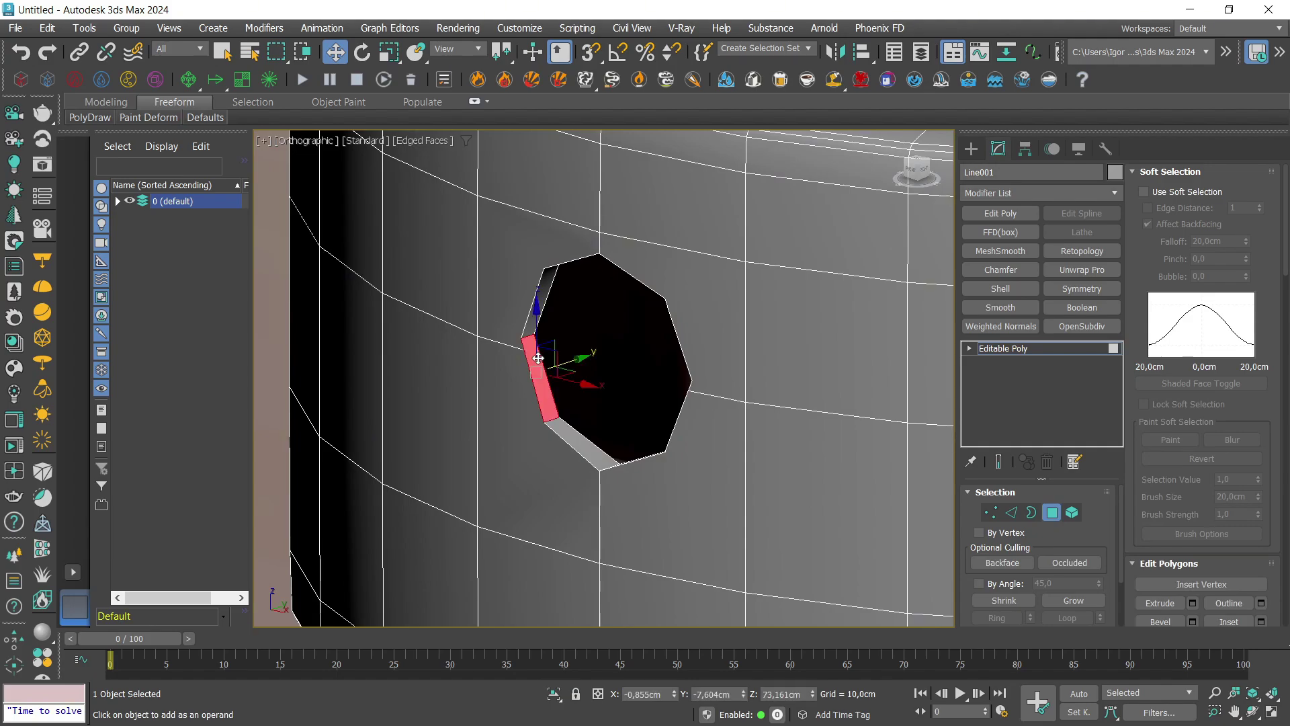
{"action": "key", "text": "3"}
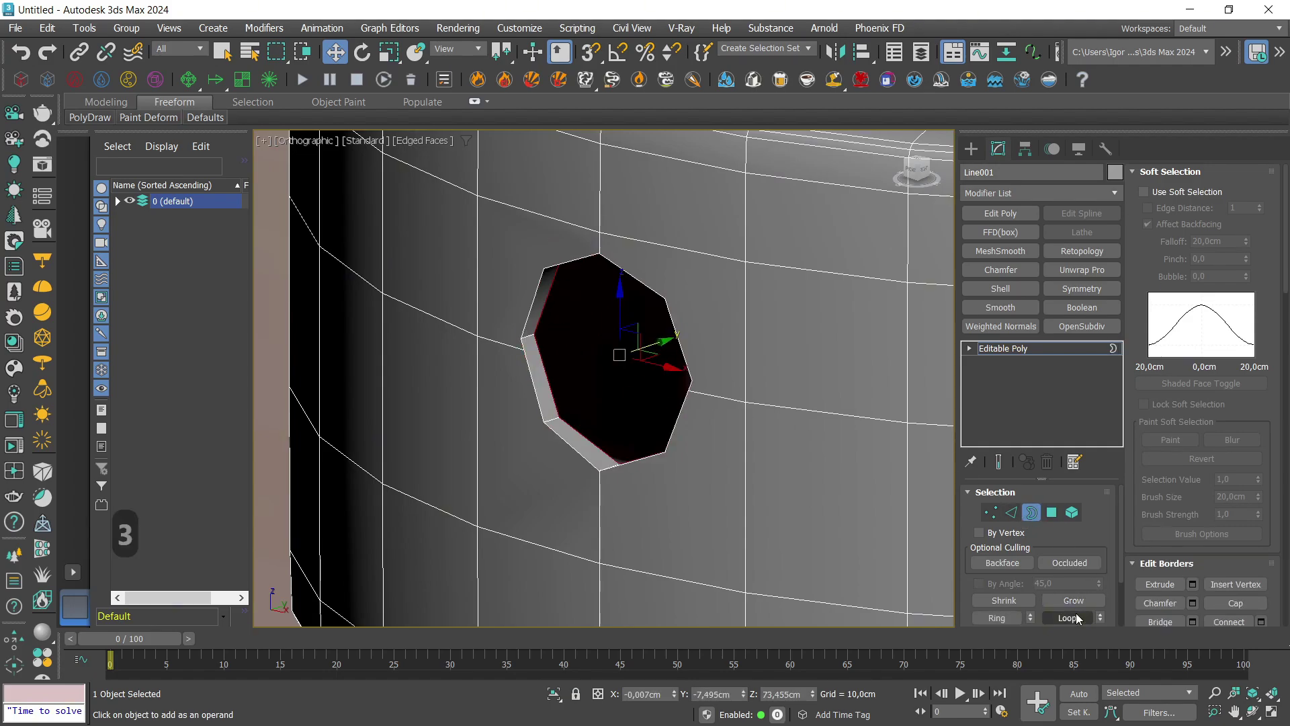
{"action": "left_click", "coordinate": [1052, 512]}
{"action": "key", "text": "Delete"}
Target Weld the stray vertex beside the hole's upper corner to the corner vertex and inspect the lower corner.
{"action": "key", "text": "1"}
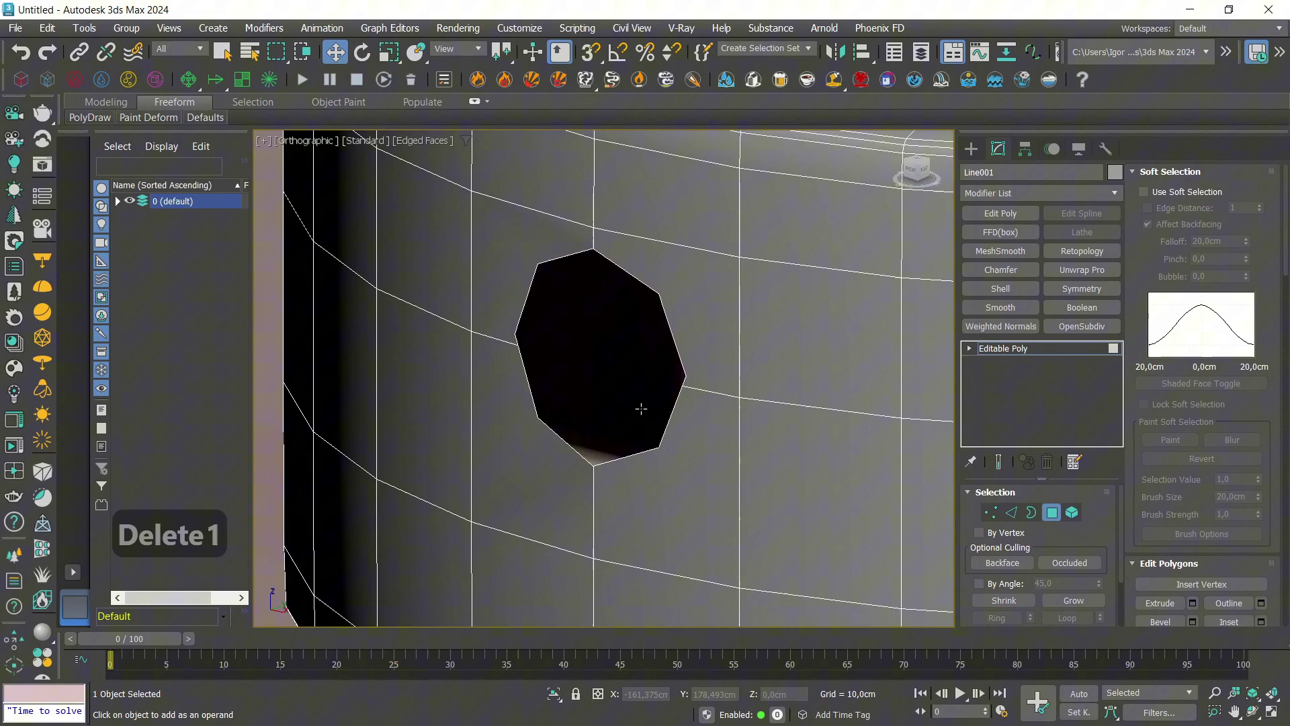
{"action": "key", "text": "F3"}
{"action": "key", "text": "F3"}
{"action": "middle_click_drag", "start_coordinate": [629, 354], "coordinate": [674, 435], "text": "alt"}
{"action": "scroll", "coordinate": [733, 377], "scroll_direction": "up", "scroll_amount": 3}
{"action": "left_click", "coordinate": [674, 435]}
{"action": "key", "text": "ctrl+shift+w"}
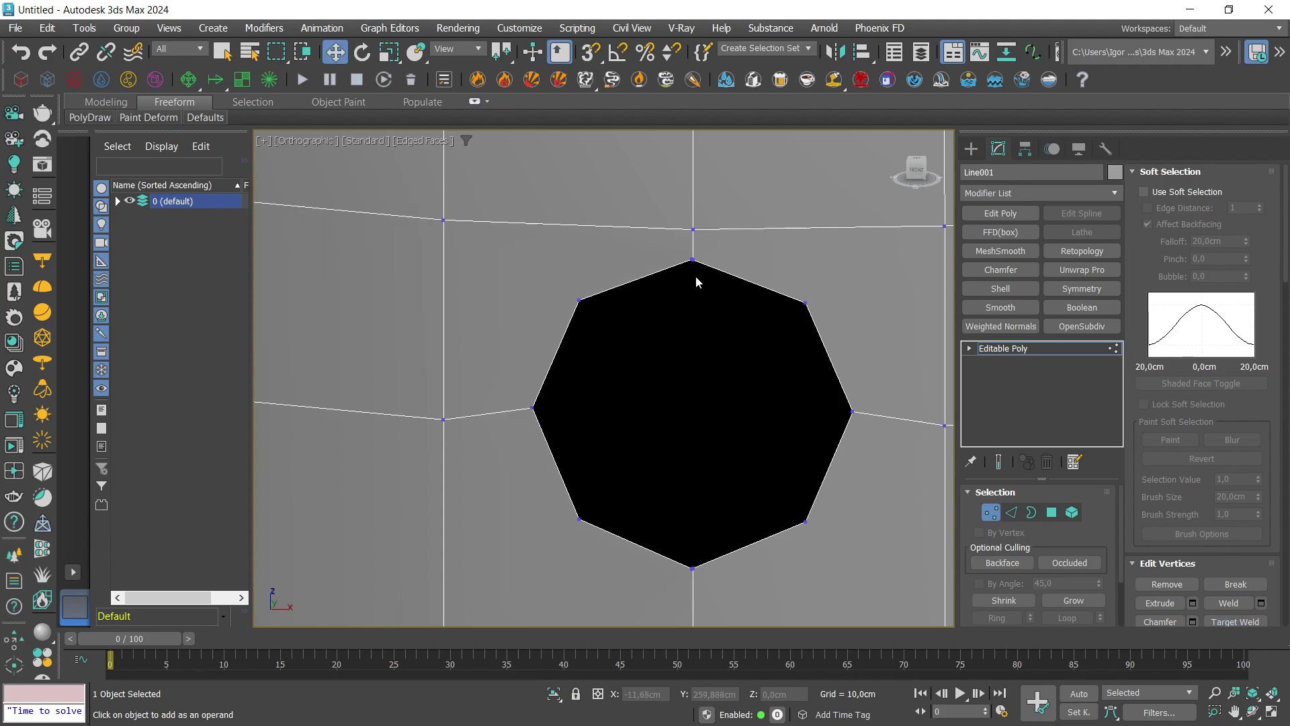
{"action": "scroll", "coordinate": [693, 282], "scroll_direction": "up", "scroll_amount": 5}
{"action": "key", "text": "F3"}
{"action": "key", "text": "ctrl+shift+w"}
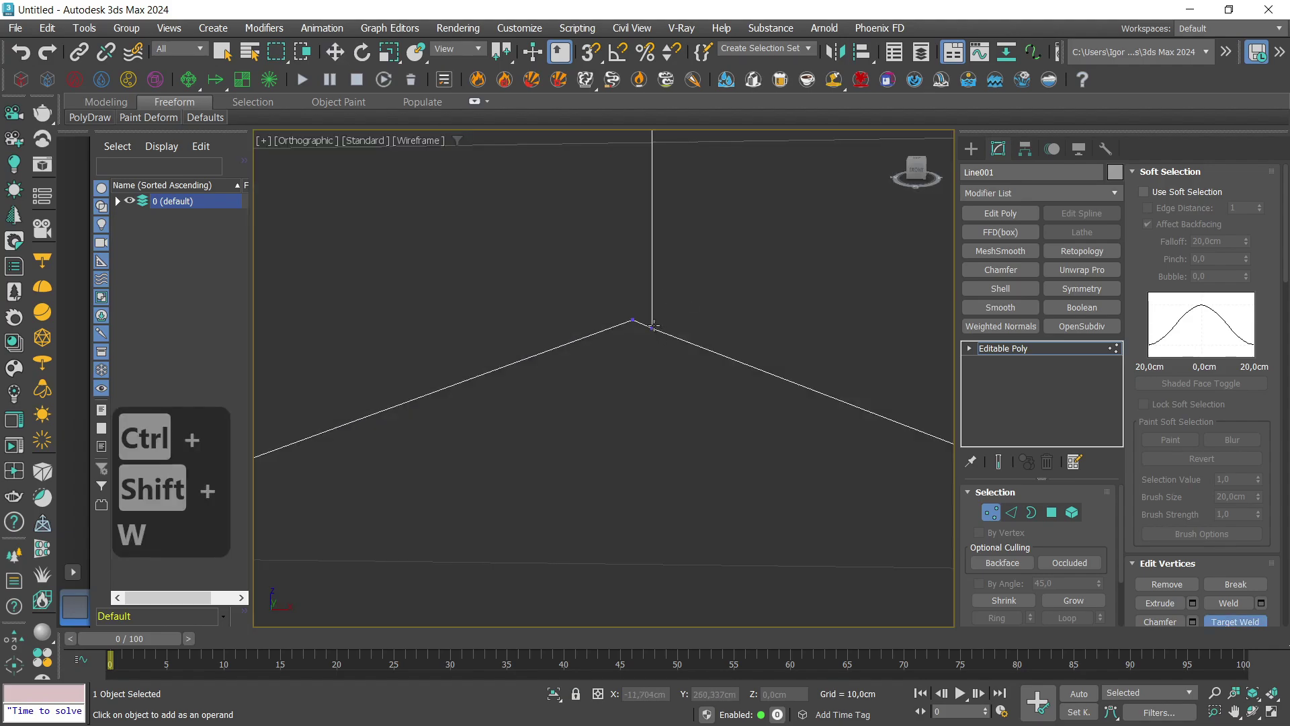
{"action": "scroll", "coordinate": [635, 281], "scroll_direction": "down", "scroll_amount": 1}
{"action": "left_click", "coordinate": [647, 311]}
{"action": "left_click", "coordinate": [633, 304]}
{"action": "scroll", "coordinate": [633, 300], "scroll_direction": "down", "scroll_amount": 5}
{"action": "scroll", "coordinate": [617, 441], "scroll_direction": "up", "scroll_amount": 3}
{"action": "scroll", "coordinate": [617, 441], "scroll_direction": "down", "scroll_amount": 4}
{"action": "scroll", "coordinate": [643, 443], "scroll_direction": "up", "scroll_amount": 8}
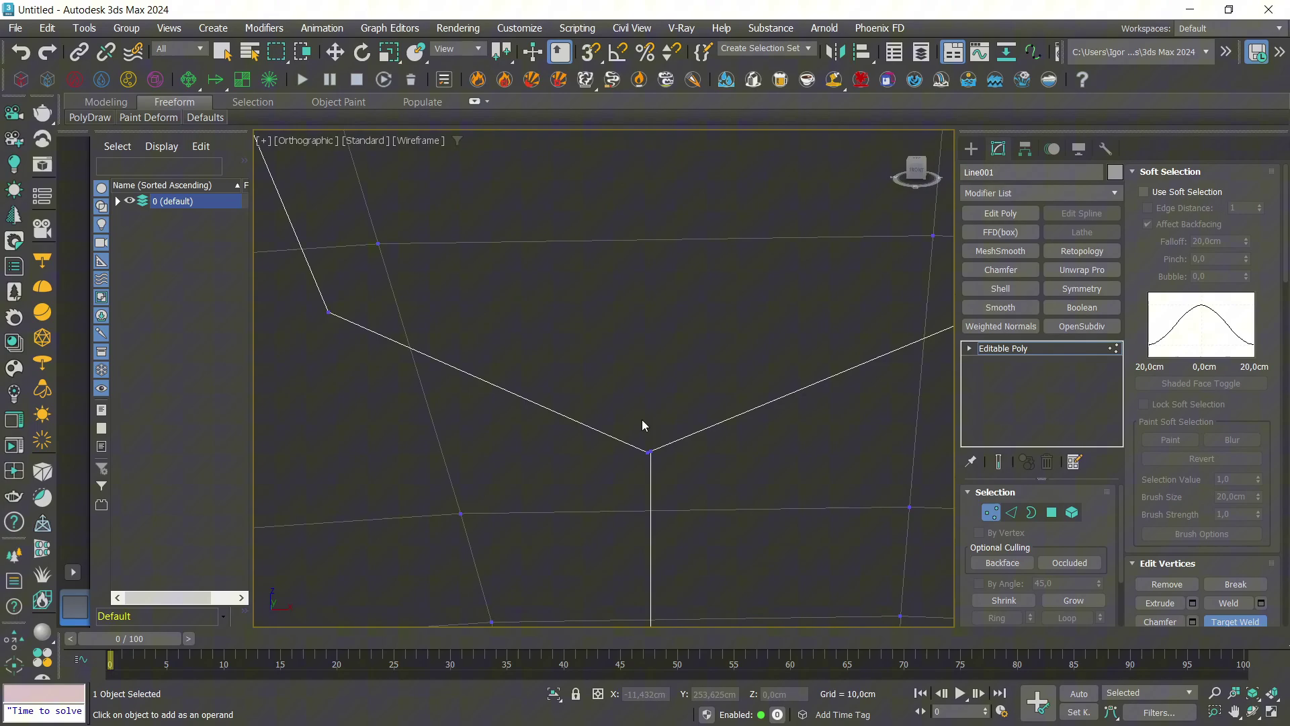
{"action": "right_click", "coordinate": [595, 509]}
{"action": "scroll", "coordinate": [628, 509], "scroll_direction": "down", "scroll_amount": 6}
{"action": "key", "text": "1"}
{"action": "key", "text": "F4"}
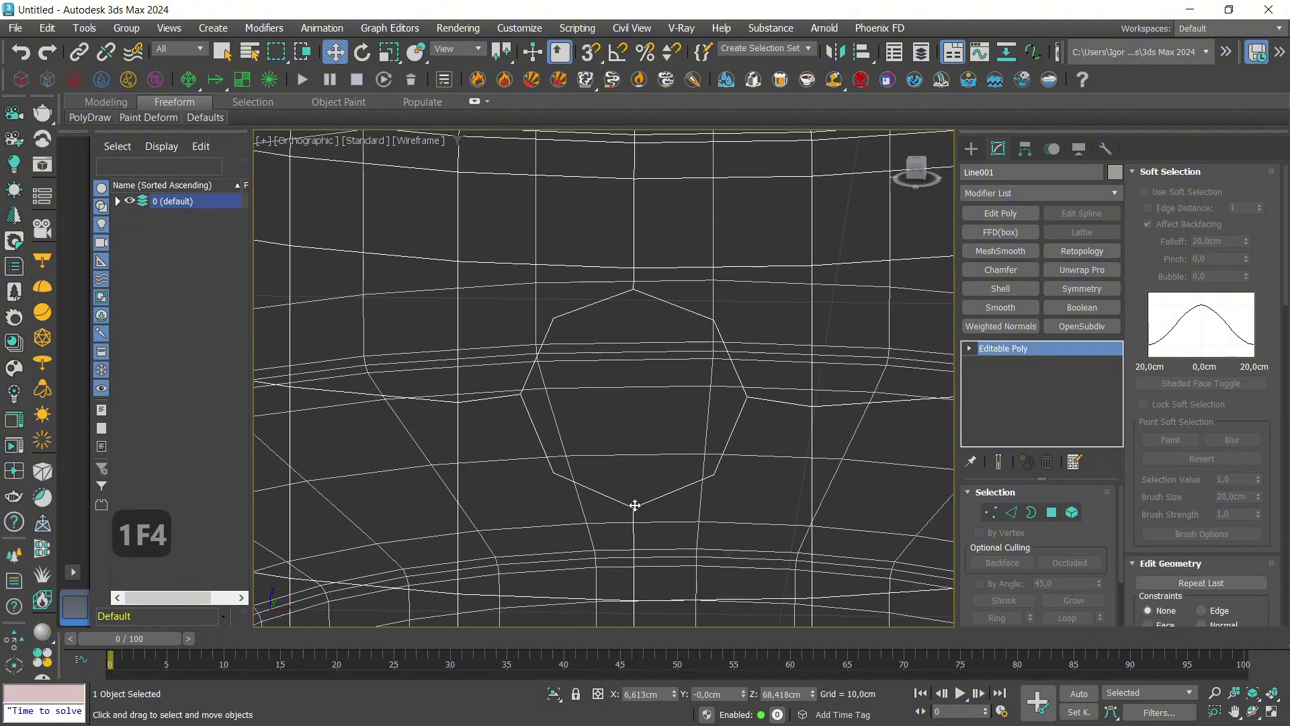
Connect the hole's four diagonal corner vertices to the nearest surrounding grid vertices of the cap wall.
{"action": "key", "text": "F3"}
{"action": "key", "text": "3"}
{"action": "key", "text": "F4"}
{"action": "left_click", "coordinate": [737, 380]}
{"action": "scroll", "coordinate": [735, 380], "scroll_direction": "down", "scroll_amount": 2}
{"action": "middle_click_drag", "start_coordinate": [731, 380], "coordinate": [651, 407], "text": "alt"}
{"action": "key", "text": "1"}
{"action": "left_click", "coordinate": [605, 334]}
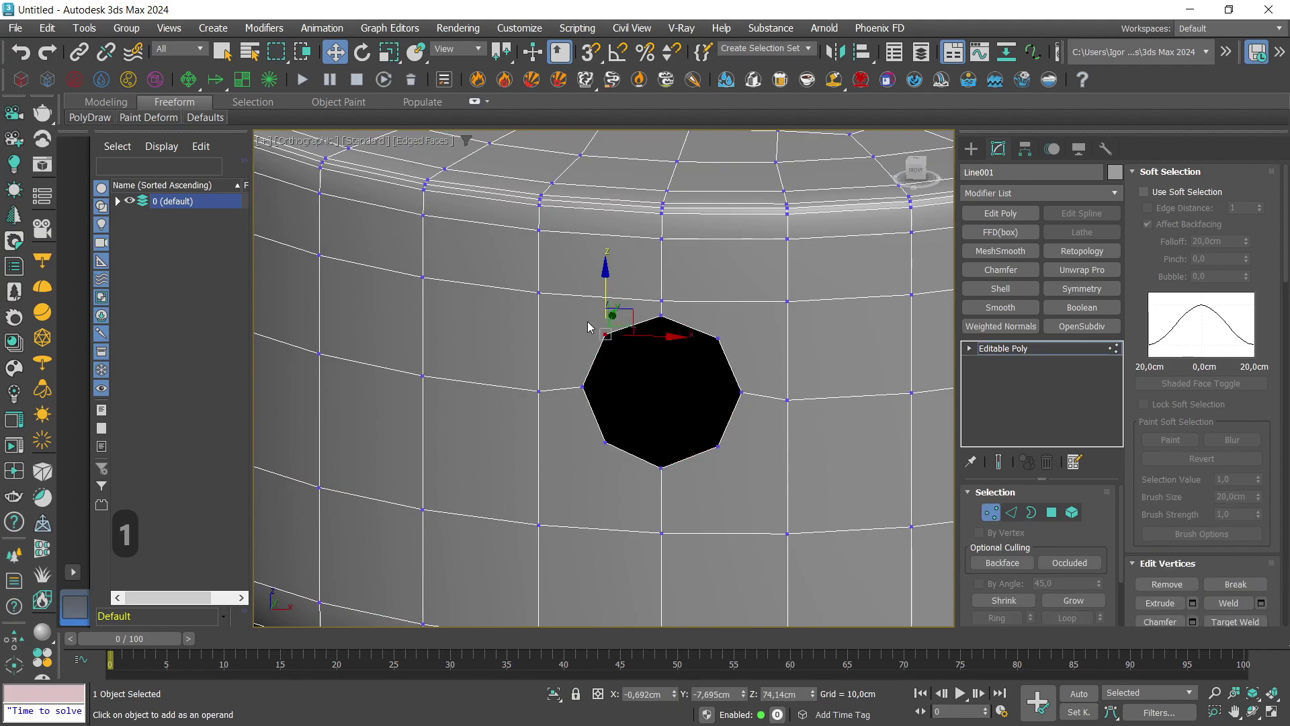
{"action": "left_click", "coordinate": [539, 293], "text": "ctrl"}
{"action": "key", "text": "ctrl+shift+e"}
{"action": "left_click", "coordinate": [787, 301], "text": "ctrl"}
{"action": "key", "text": "ctrl+shift+e"}
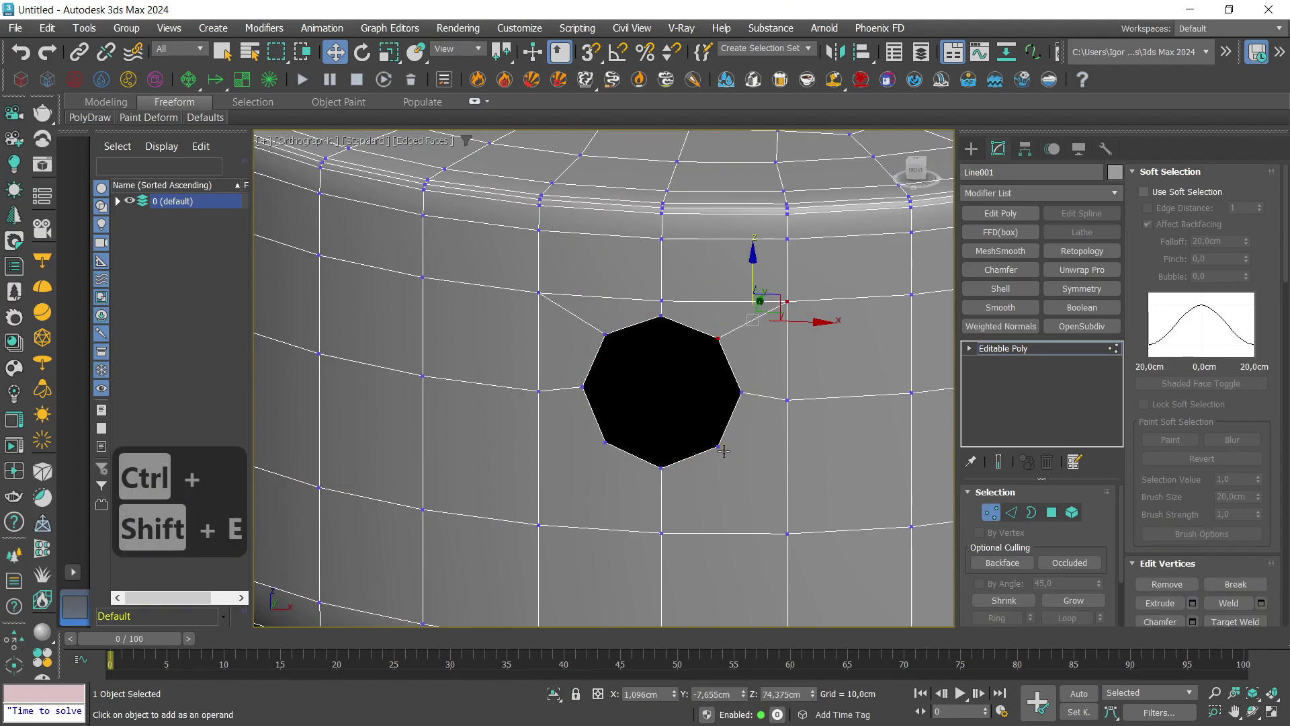
{"action": "key", "text": "ctrl+shift+e"}
Raise the horizontal edge loops below and above the hole to Z of about 71.9 cm and 74.8 cm.
{"action": "key", "text": "2"}
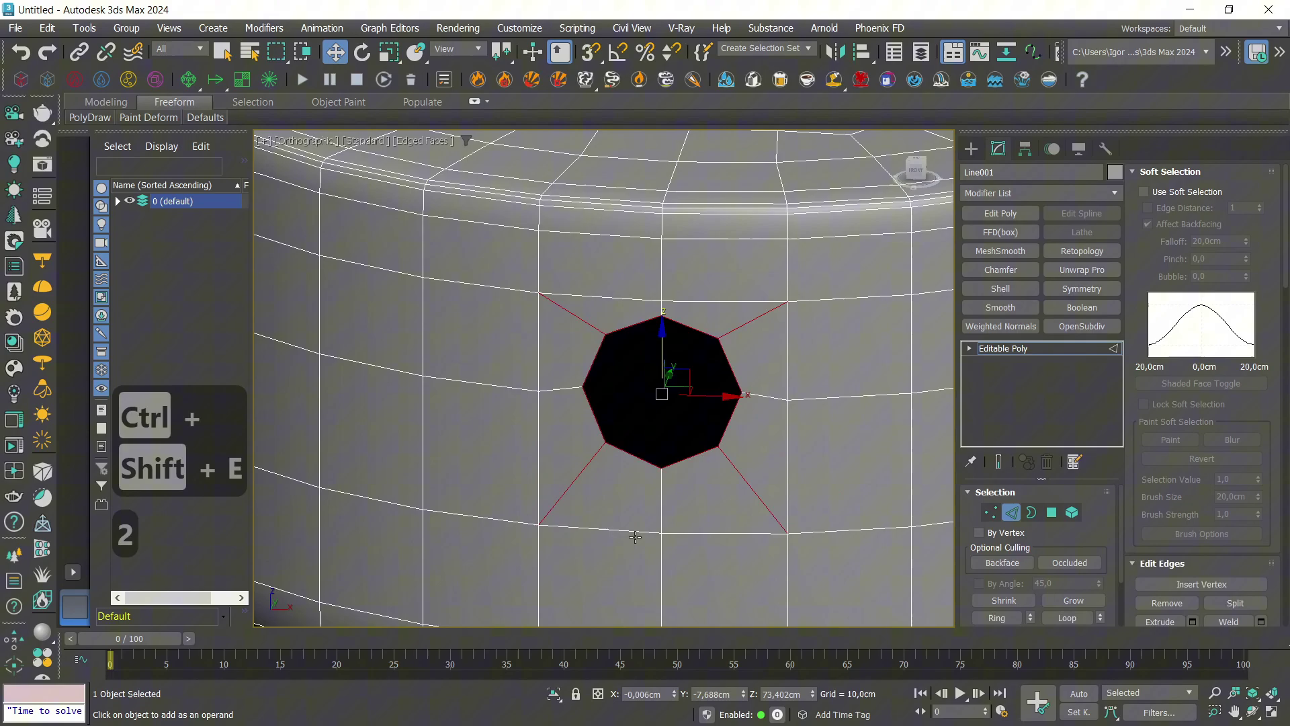
{"action": "left_click", "coordinate": [632, 527]}
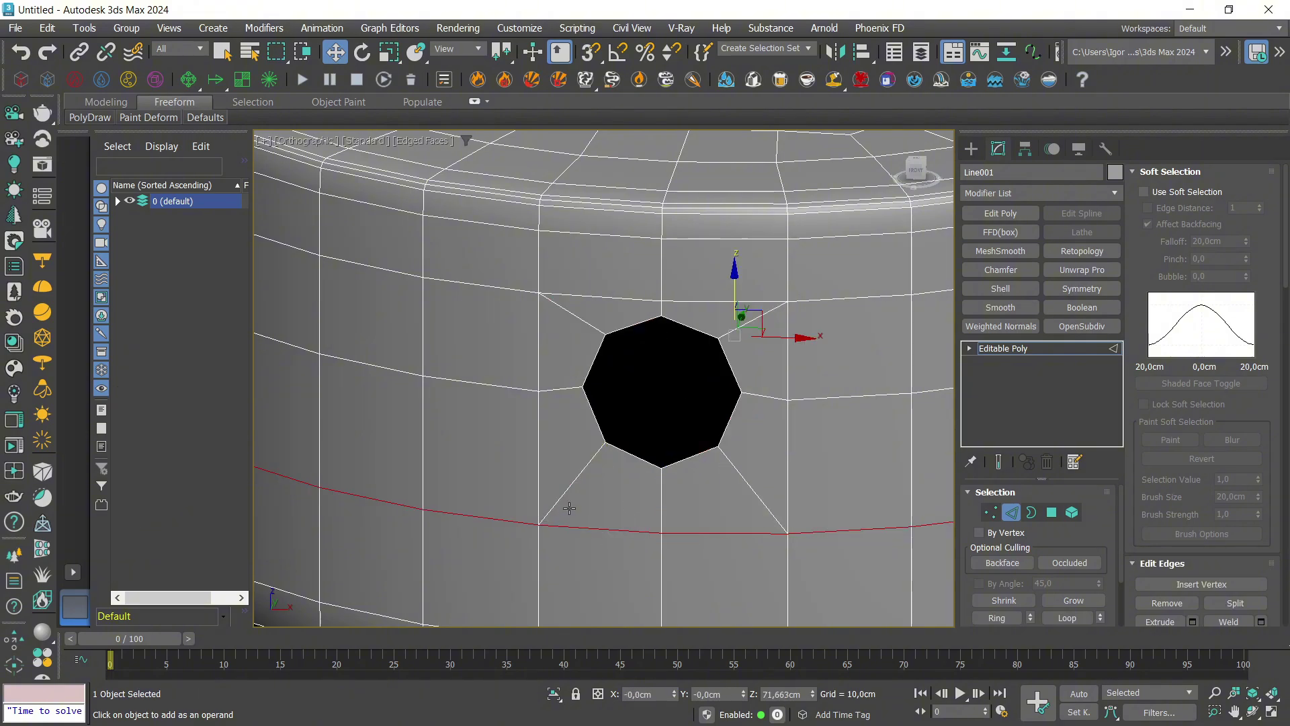
{"action": "mouse_move", "coordinate": [734, 301]}
{"action": "left_mouse_down"}
{"action": "mouse_move", "coordinate": [733, 289]}
{"action": "mouse_move", "coordinate": [710, 295]}
{"action": "left_mouse_up"}
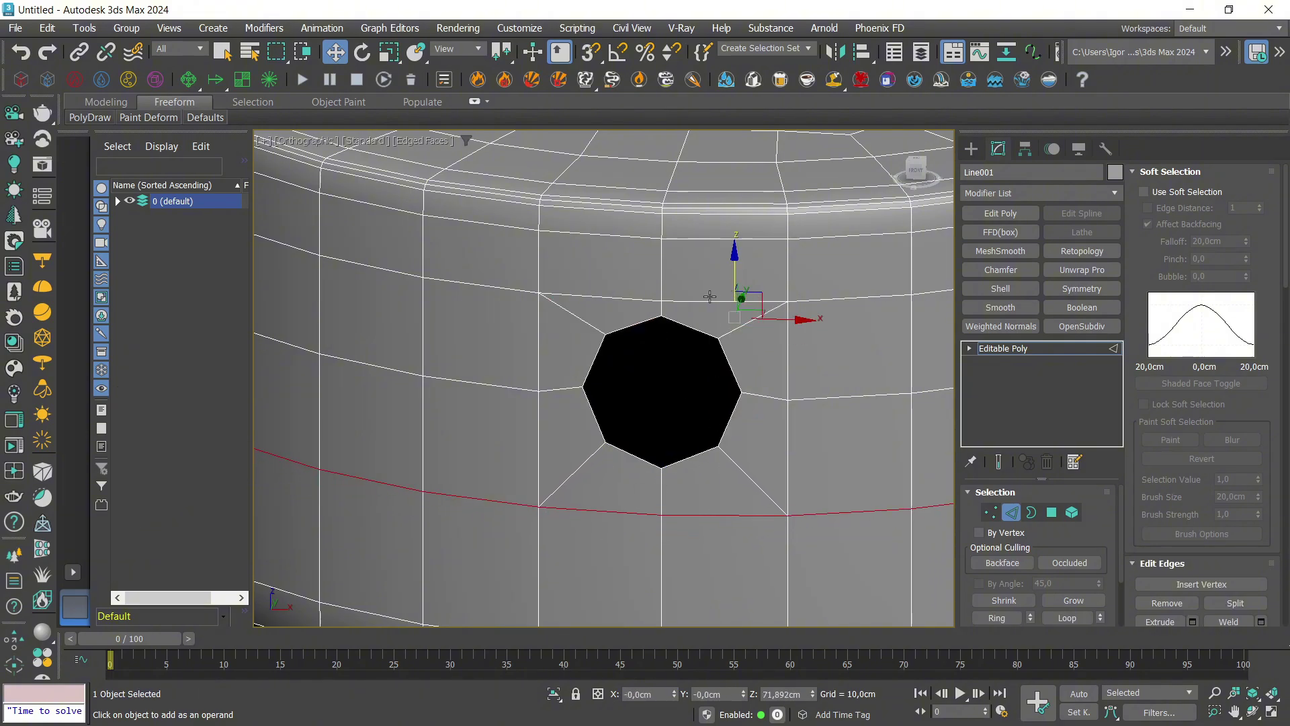
{"action": "scroll", "coordinate": [662, 321], "scroll_direction": "down", "scroll_amount": 2}
{"action": "middle_click_drag", "start_coordinate": [662, 321], "coordinate": [618, 444]}
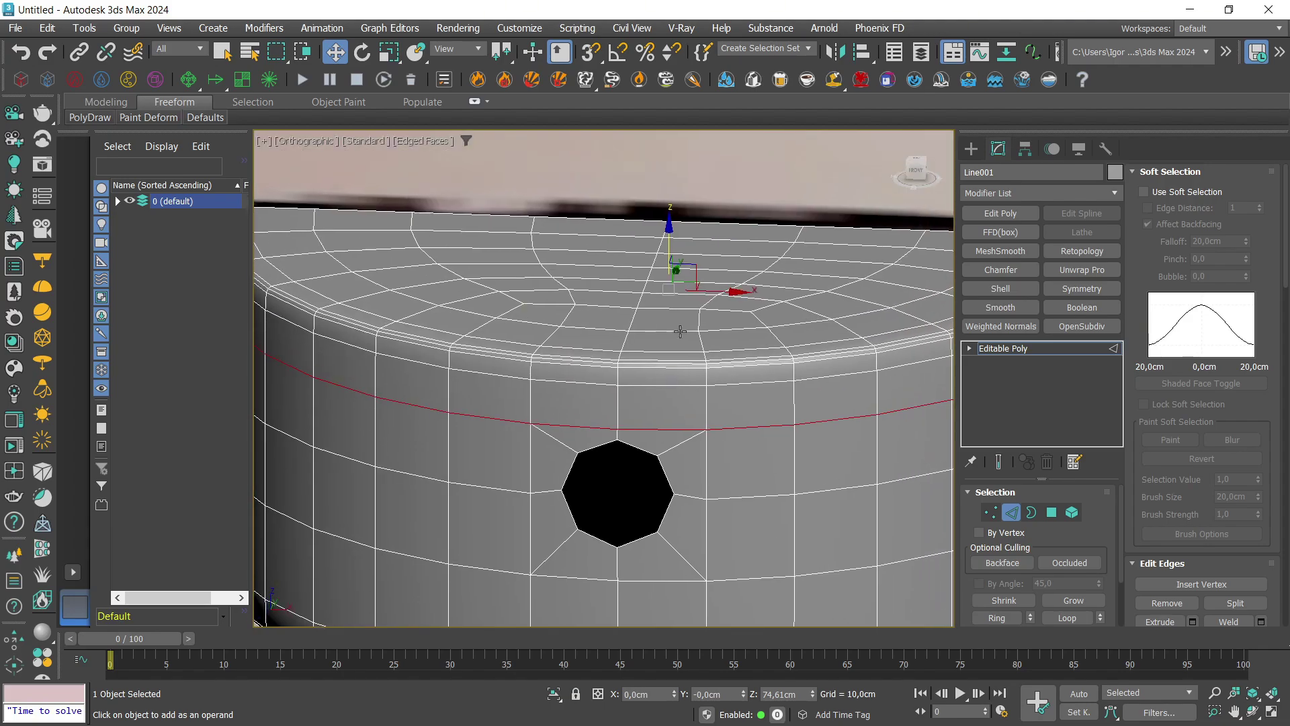
{"action": "left_click_drag", "start_coordinate": [664, 222], "coordinate": [664, 219]}
{"action": "scroll", "coordinate": [631, 327], "scroll_direction": "down", "scroll_amount": 4}
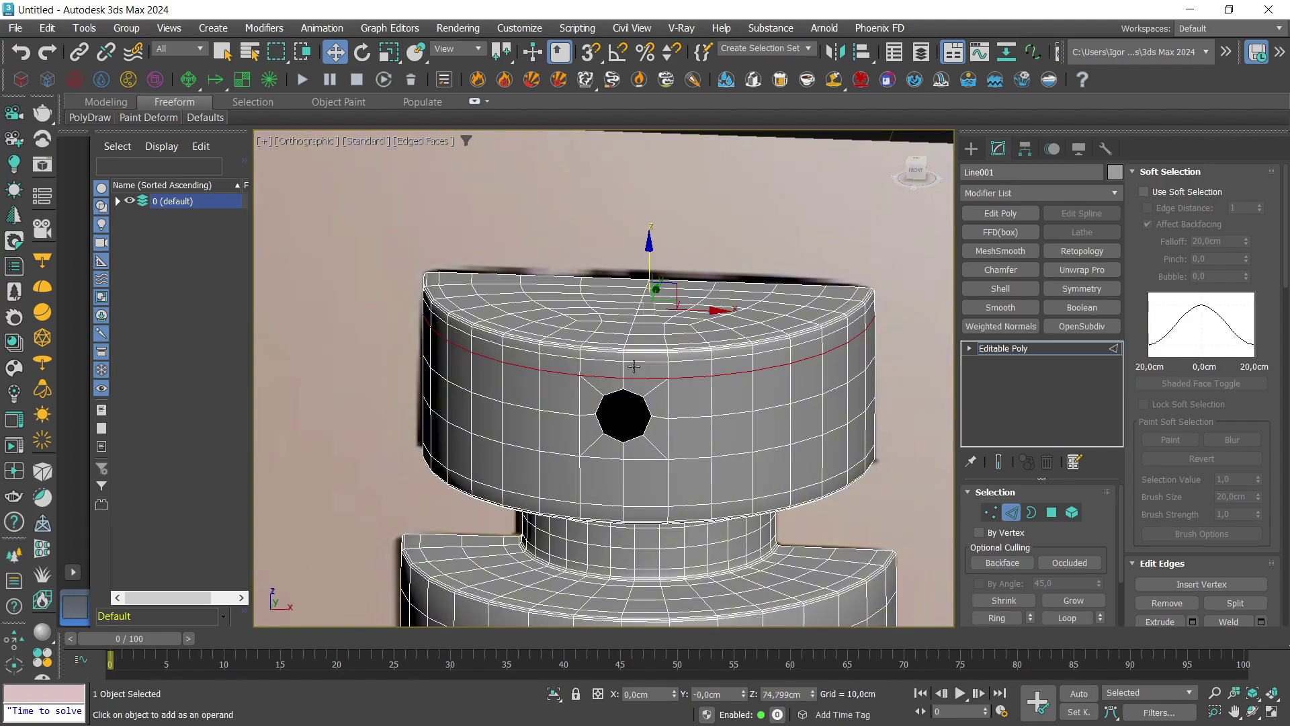
Extend the octagonal hole's border inward as a short wall and move it into the cap to Y of about -7.58 cm.
{"action": "mouse_move", "coordinate": [662, 403]}
{"action": "middle_mouse_down", "text": "alt"}
{"action": "mouse_move", "coordinate": [729, 450]}
{"action": "mouse_move", "coordinate": [812, 461]}
{"action": "mouse_move", "coordinate": [676, 413]}
{"action": "mouse_move", "coordinate": [666, 375]}
{"action": "mouse_move", "coordinate": [674, 388]}
{"action": "middle_mouse_up", "text": "alt"}
{"action": "scroll", "coordinate": [657, 406], "scroll_direction": "up", "scroll_amount": 4}
{"action": "key", "text": "3"}
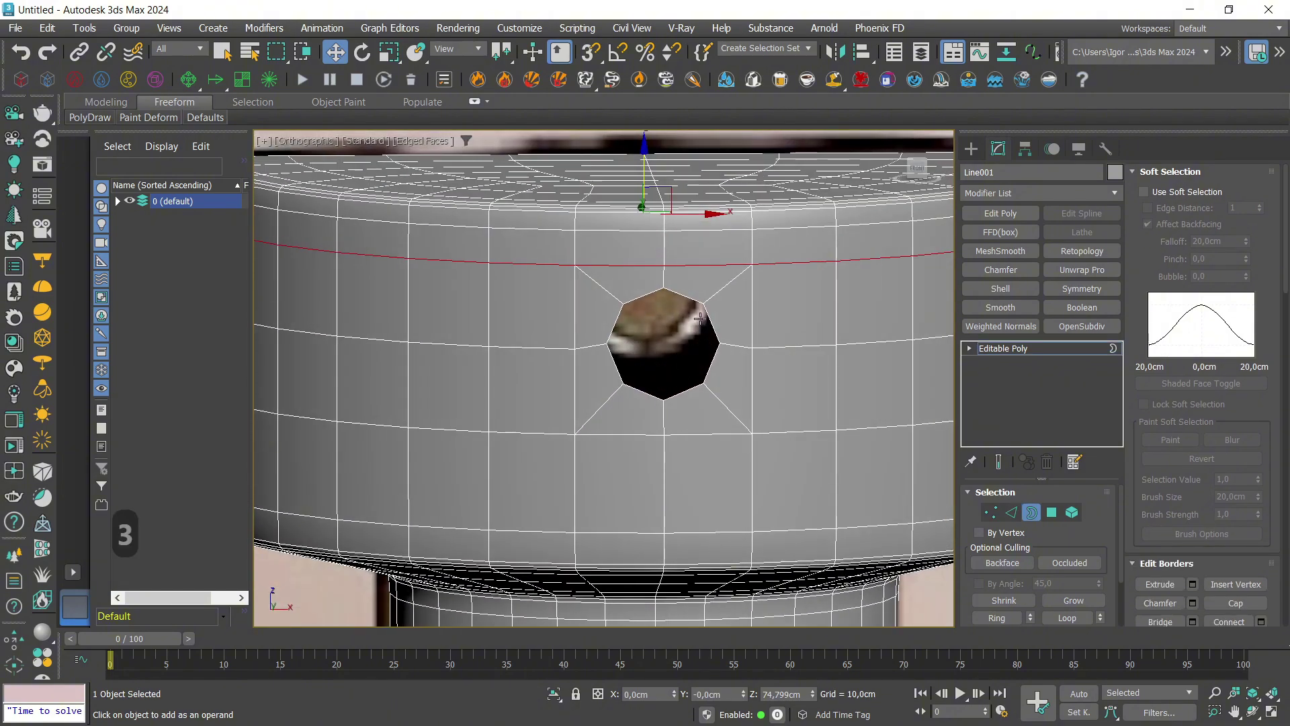
{"action": "left_click", "coordinate": [705, 314]}
{"action": "middle_click_drag", "start_coordinate": [699, 330], "coordinate": [739, 371], "text": "alt"}
{"action": "key", "text": "r"}
{"action": "scroll", "coordinate": [665, 341], "scroll_direction": "up", "scroll_amount": 4}
{"action": "left_click_drag", "start_coordinate": [649, 329], "coordinate": [649, 337], "text": "shift"}
{"action": "key", "text": "w"}
{"action": "middle_click_drag", "start_coordinate": [649, 338], "coordinate": [665, 379], "text": "alt"}
{"action": "left_click_drag", "start_coordinate": [632, 325], "coordinate": [619, 319]}
{"action": "middle_click_drag", "start_coordinate": [635, 337], "coordinate": [647, 377], "text": "alt"}
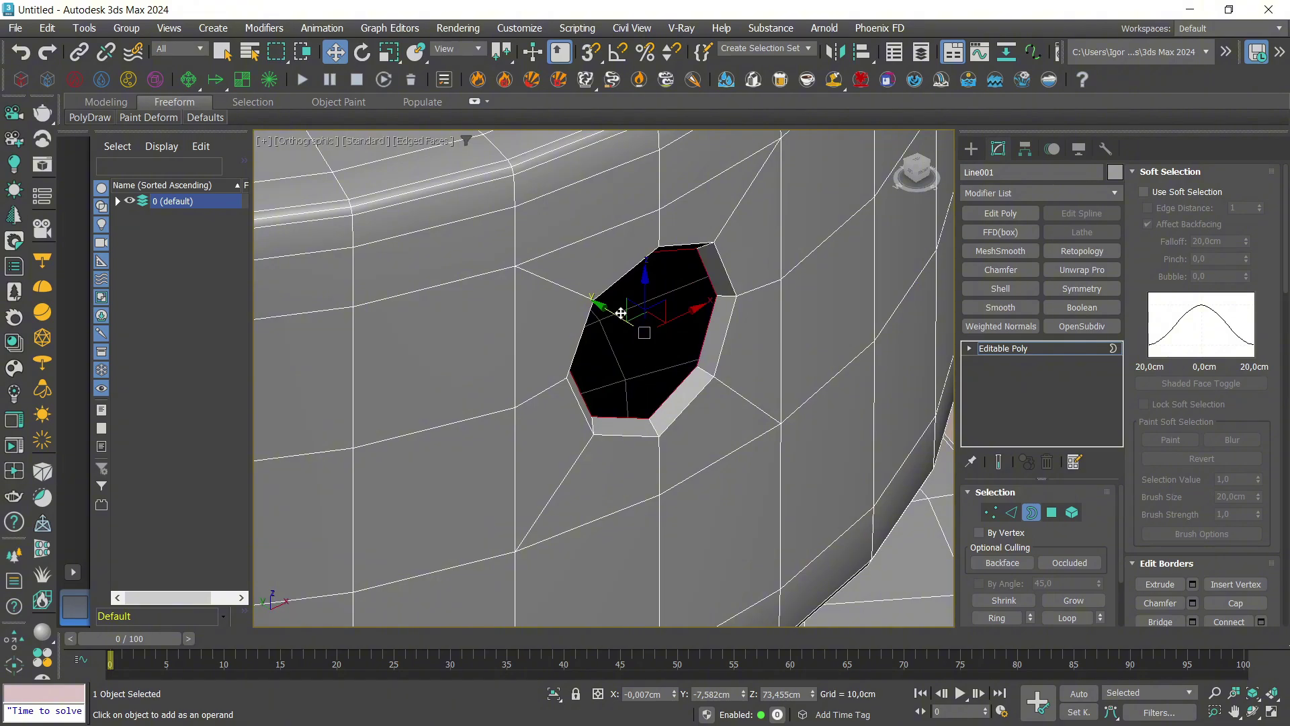
Extend the inner border toward the centre in two scaled rings and collapse it to a point, closing the recess floor.
{"action": "key", "text": "r"}
{"action": "left_click_drag", "start_coordinate": [643, 329], "coordinate": [647, 372]}
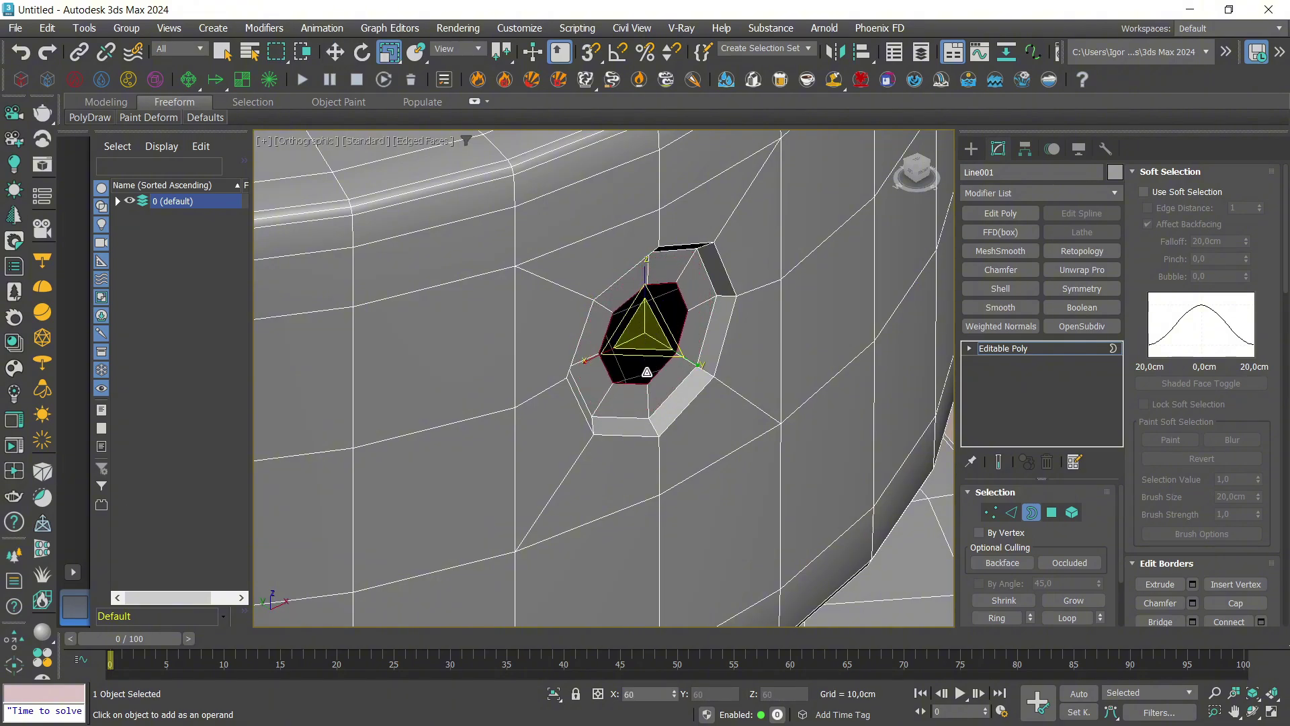
{"action": "scroll", "coordinate": [1240, 420], "scroll_direction": "down", "scroll_amount": 5}
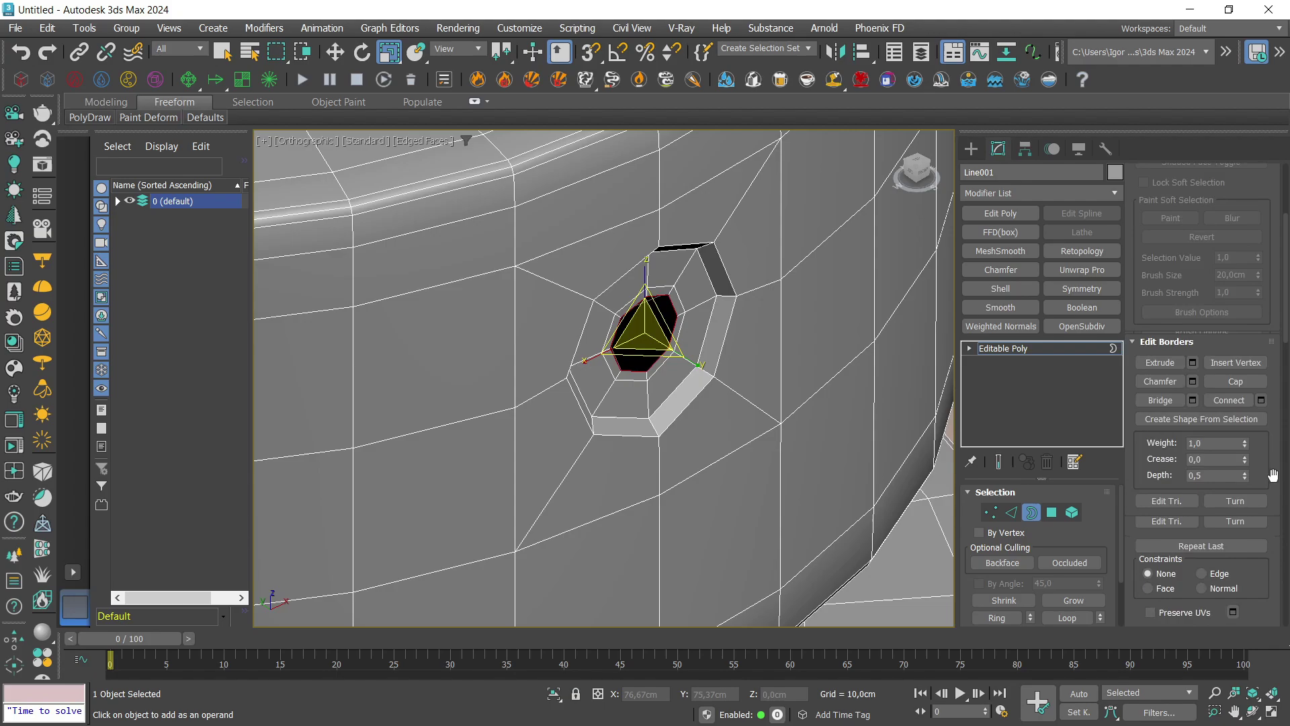
{"action": "left_click", "coordinate": [1237, 409]}
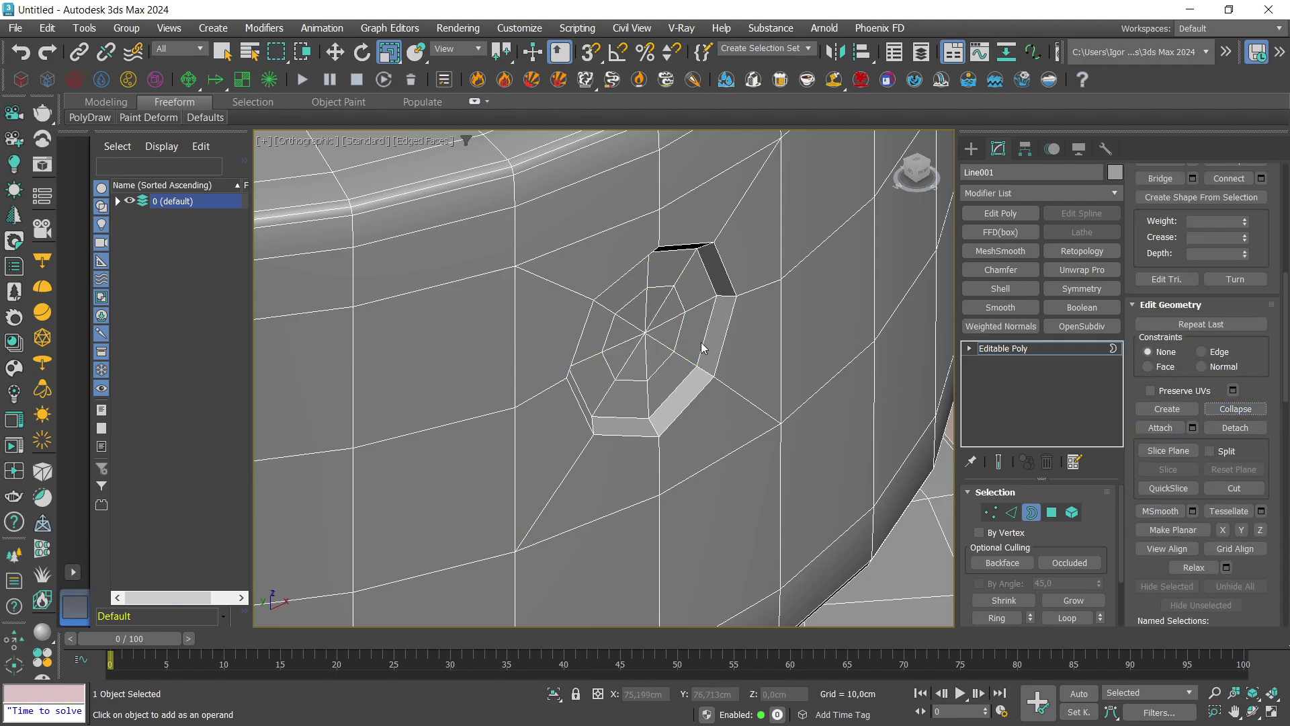
Insert supporting edge loops close to the recess's outer rim and the corner between its wall and floor.
{"action": "key", "text": "alt+1"}
{"action": "left_click", "coordinate": [730, 404]}
{"action": "left_click", "coordinate": [693, 381]}
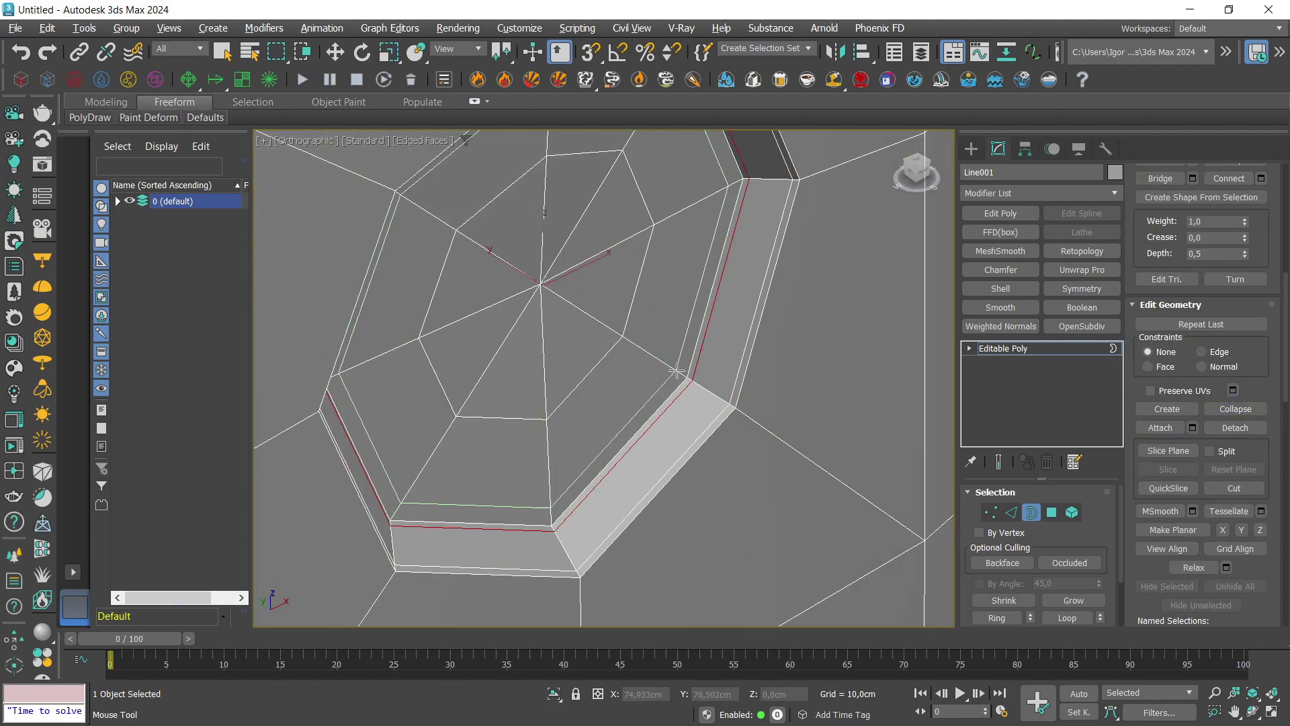
{"action": "left_click", "coordinate": [680, 372]}
{"action": "right_click", "coordinate": [619, 381]}
Chamfer the recess floor's centre vertex by about 0.1 cm and delete the resulting small polygon to open a hole.
{"action": "scroll", "coordinate": [619, 381], "scroll_direction": "down", "scroll_amount": 2}
{"action": "key", "text": "1"}
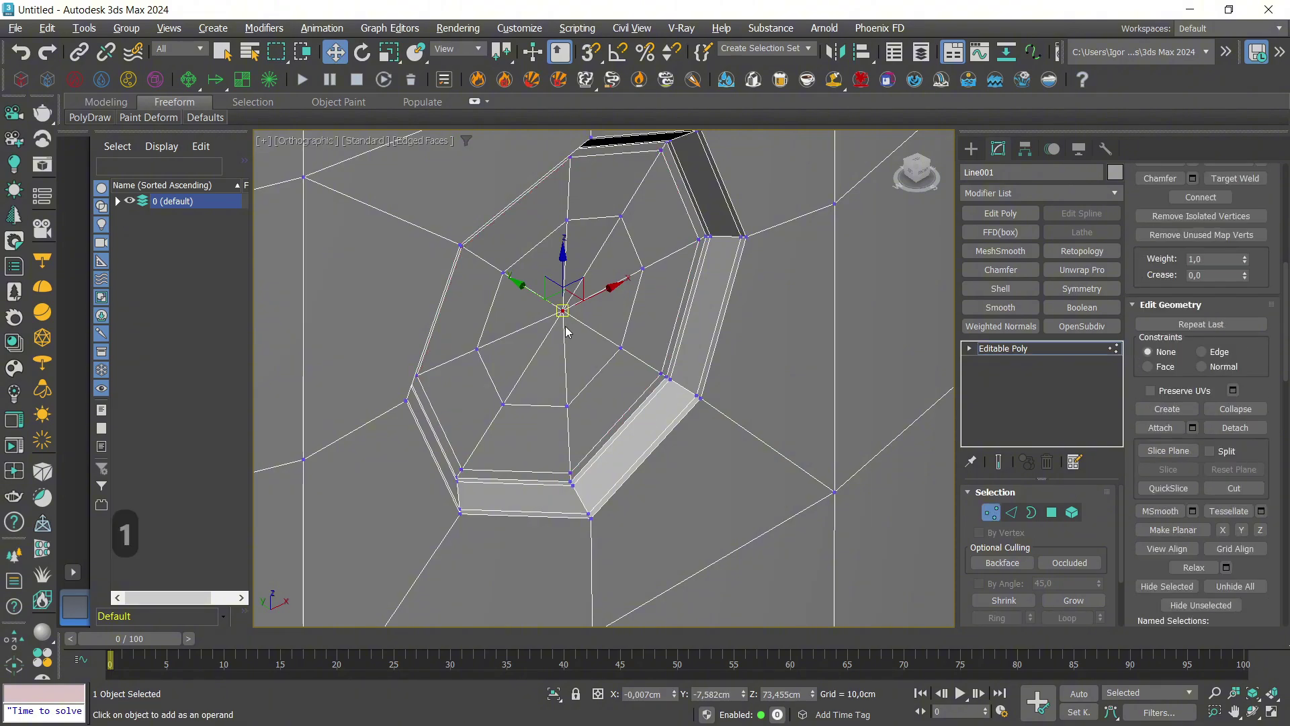
{"action": "key", "text": "ctrl+shift+c"}
{"action": "left_click_drag", "start_coordinate": [612, 372], "coordinate": [613, 398]}
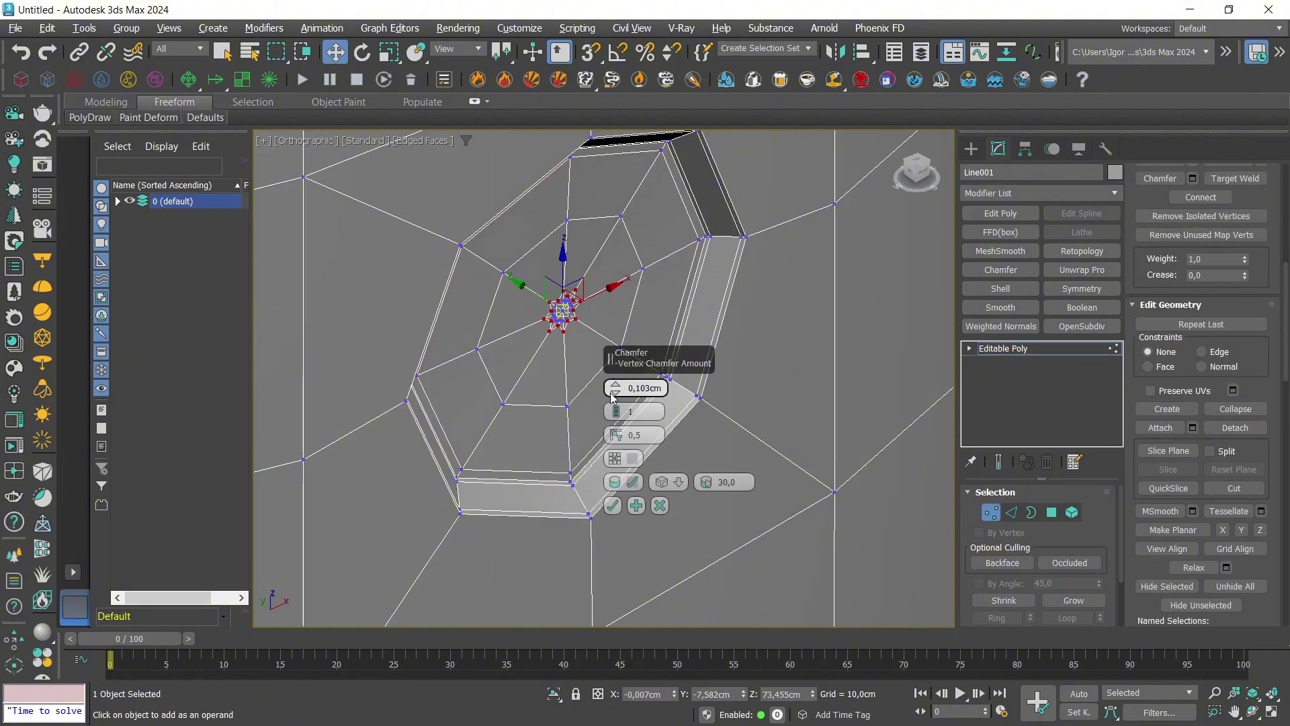
{"action": "left_click", "coordinate": [613, 415]}
{"action": "scroll", "coordinate": [602, 378], "scroll_direction": "up", "scroll_amount": 2}
{"action": "left_click", "coordinate": [614, 505]}
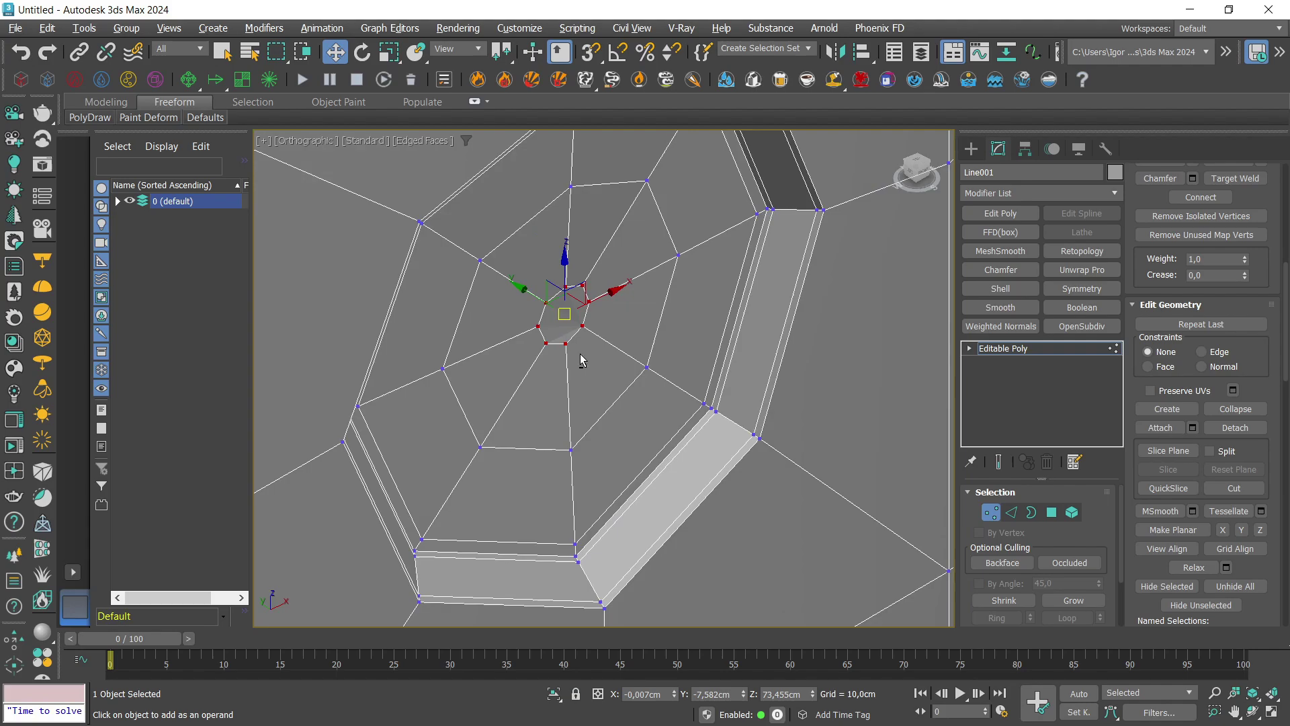
{"action": "key", "text": "4"}
{"action": "left_click", "coordinate": [566, 318]}
{"action": "key", "text": "Delete"}
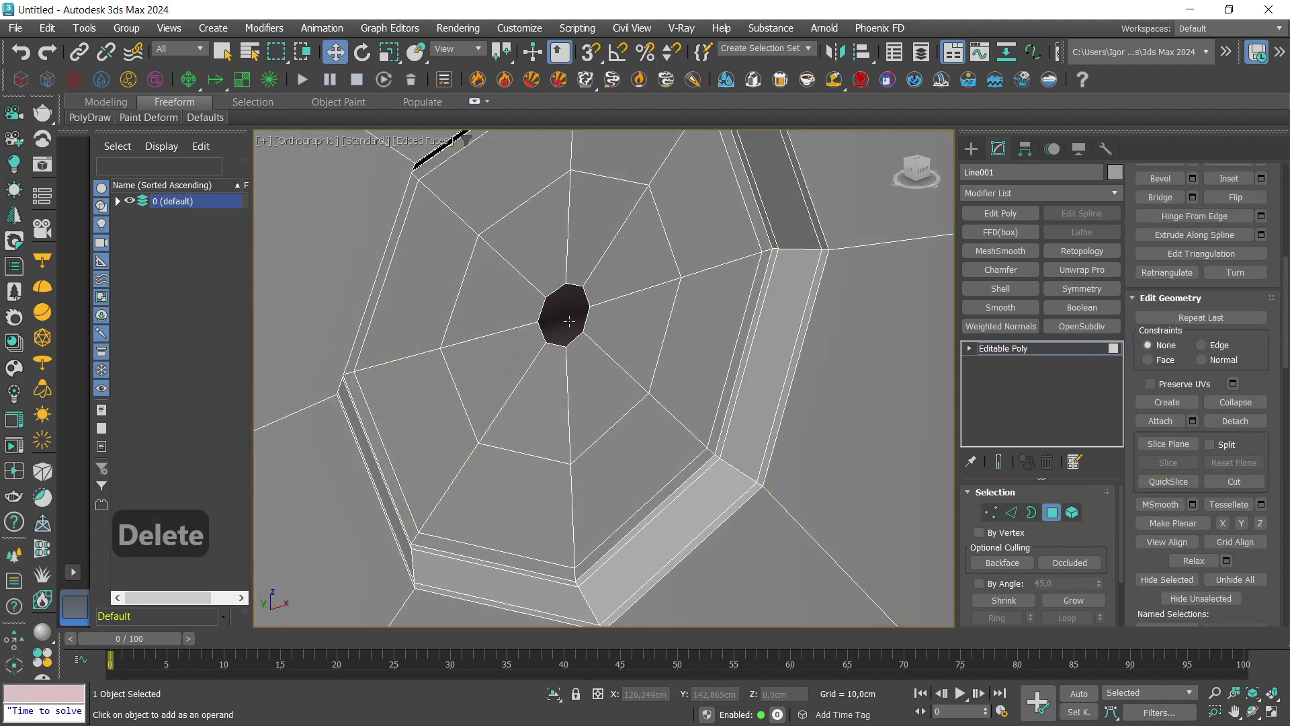
Extend the small centre hole's border inward at about 69% scale, then recess another ring to Y of about -7.53 cm and narrow it.
{"action": "key", "text": "3"}
{"action": "left_click", "coordinate": [590, 319]}
{"action": "key", "text": "r"}
{"action": "scroll", "coordinate": [578, 320], "scroll_direction": "down", "scroll_amount": 1}
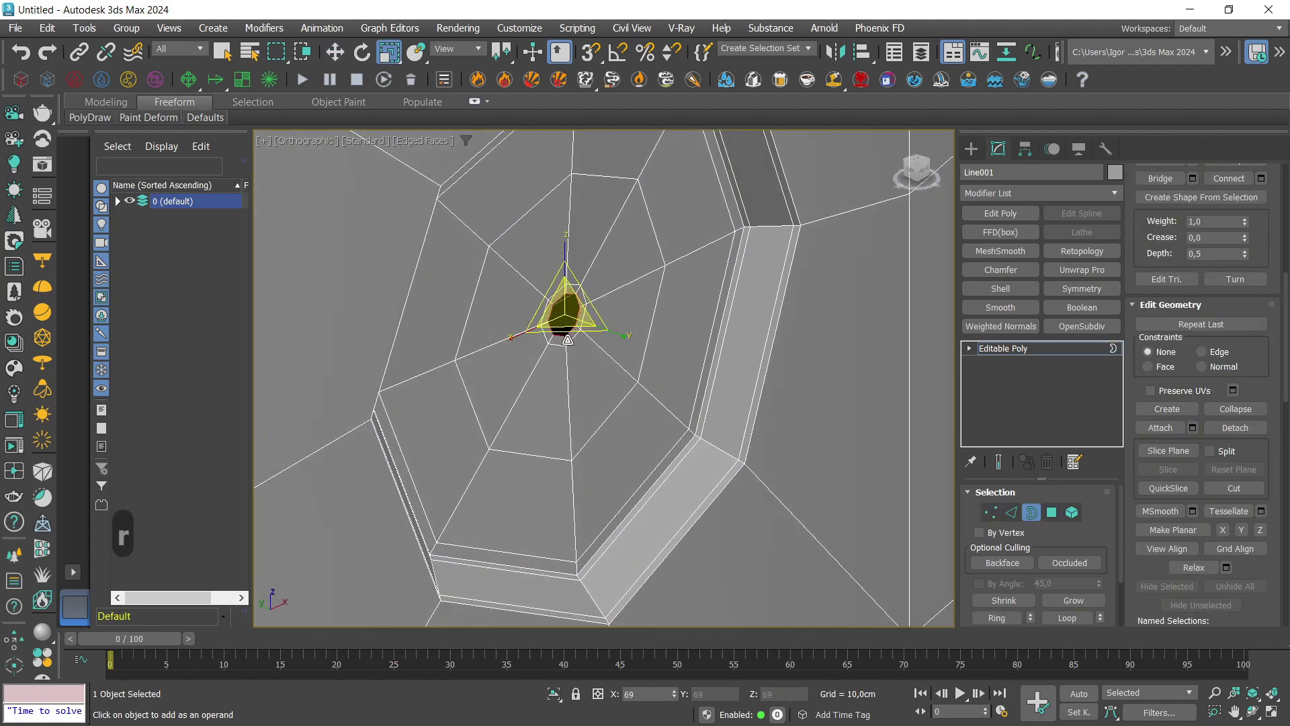
{"action": "key", "text": "w"}
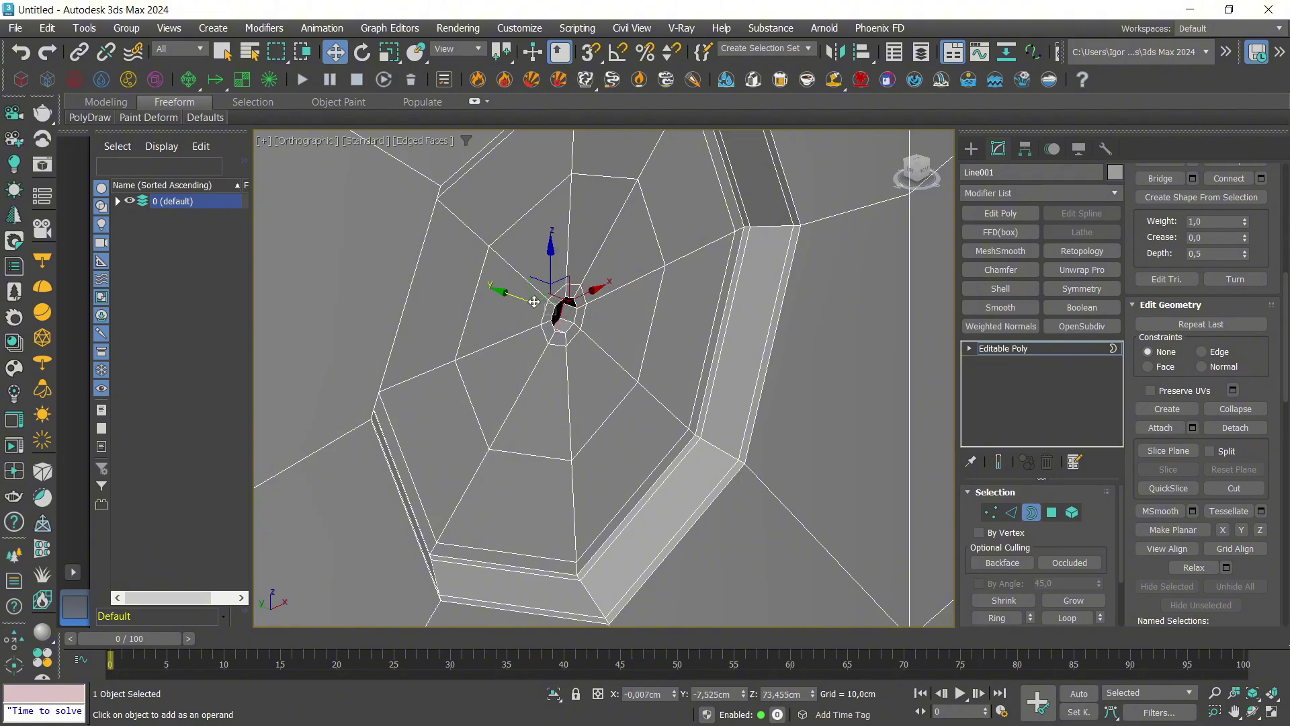
{"action": "key", "text": "r"}
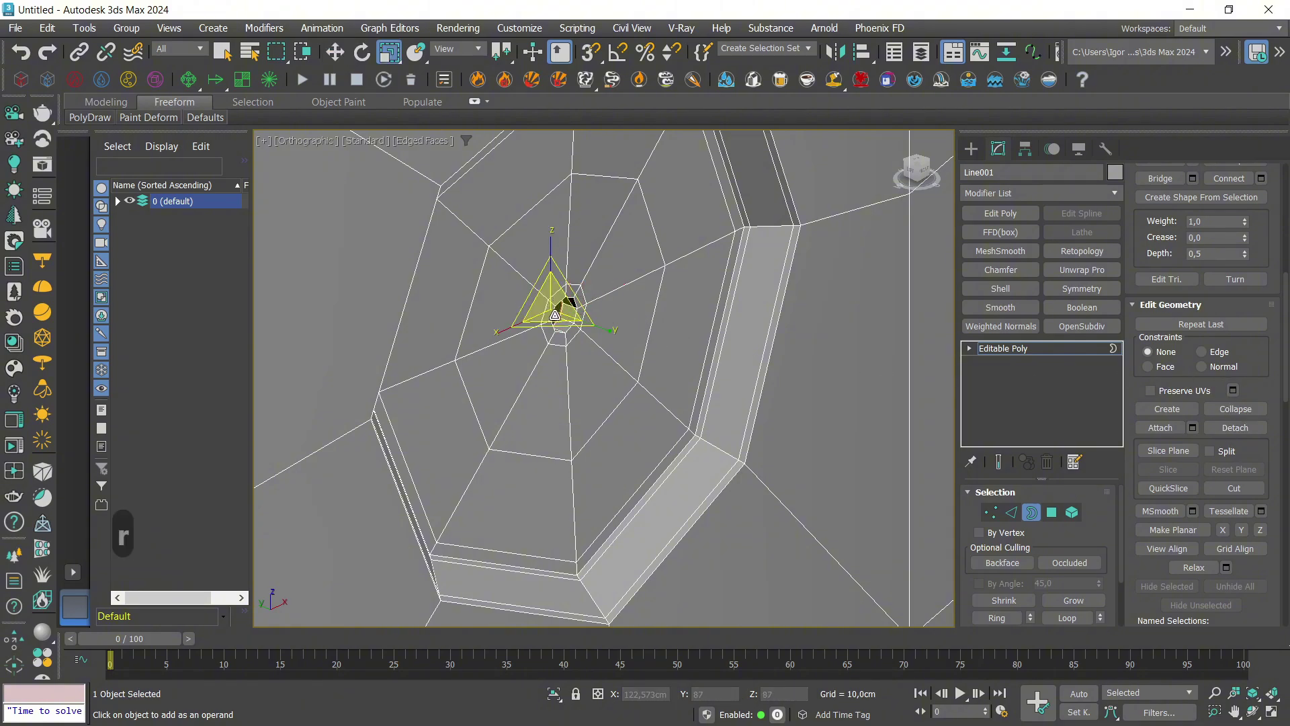
Insert supporting edge loops around the small centre hole's edges and leave edge editing.
{"action": "scroll", "coordinate": [579, 327], "scroll_direction": "up", "scroll_amount": 4}
{"action": "key", "text": "alt+1"}
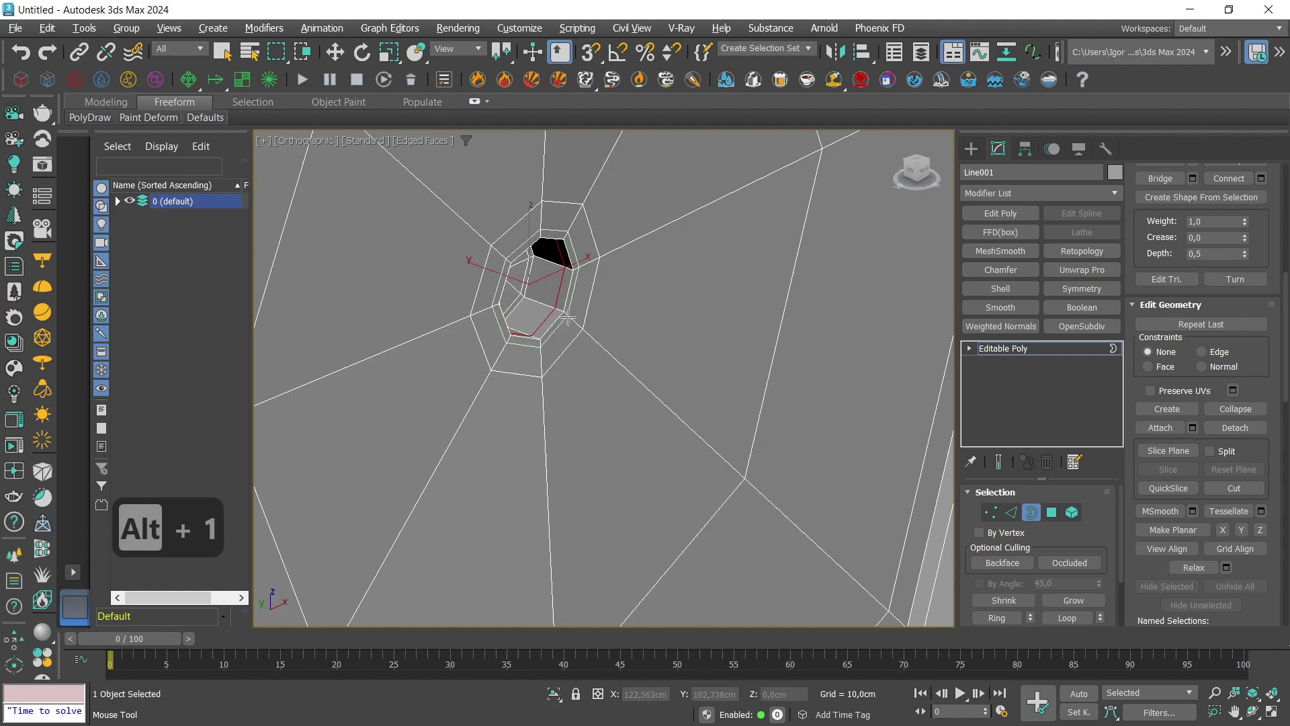
{"action": "key", "text": "F4"}
{"action": "key", "text": "w"}
{"action": "key", "text": "F4"}
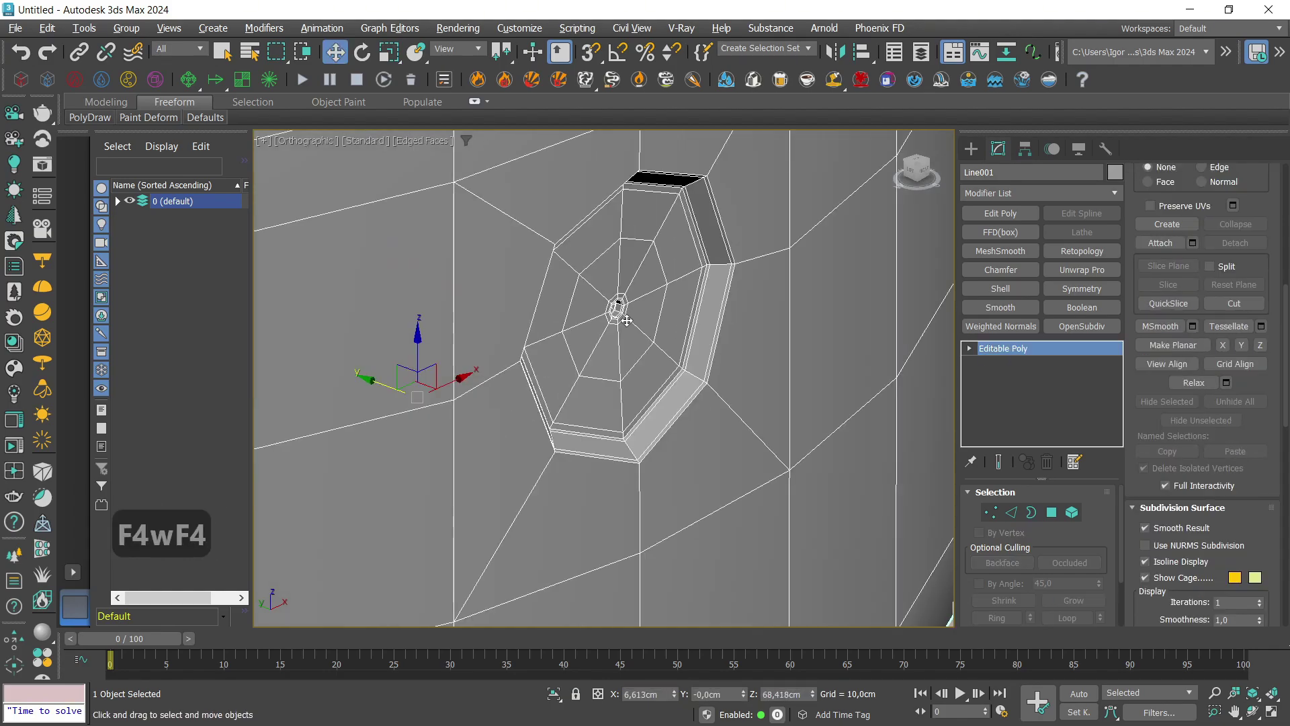
Select the recess floor's polygon rings around the centre hole, grow the selection to the floor's edge and make it planar in Z.
{"action": "key", "text": "4"}
{"action": "scroll", "coordinate": [645, 349], "scroll_direction": "up", "scroll_amount": 5}
{"action": "left_click", "coordinate": [634, 374]}
{"action": "left_click", "coordinate": [672, 302], "text": "shift"}
{"action": "left_click", "coordinate": [607, 332], "text": "ctrl"}
{"action": "left_click", "coordinate": [610, 263], "text": "shift"}
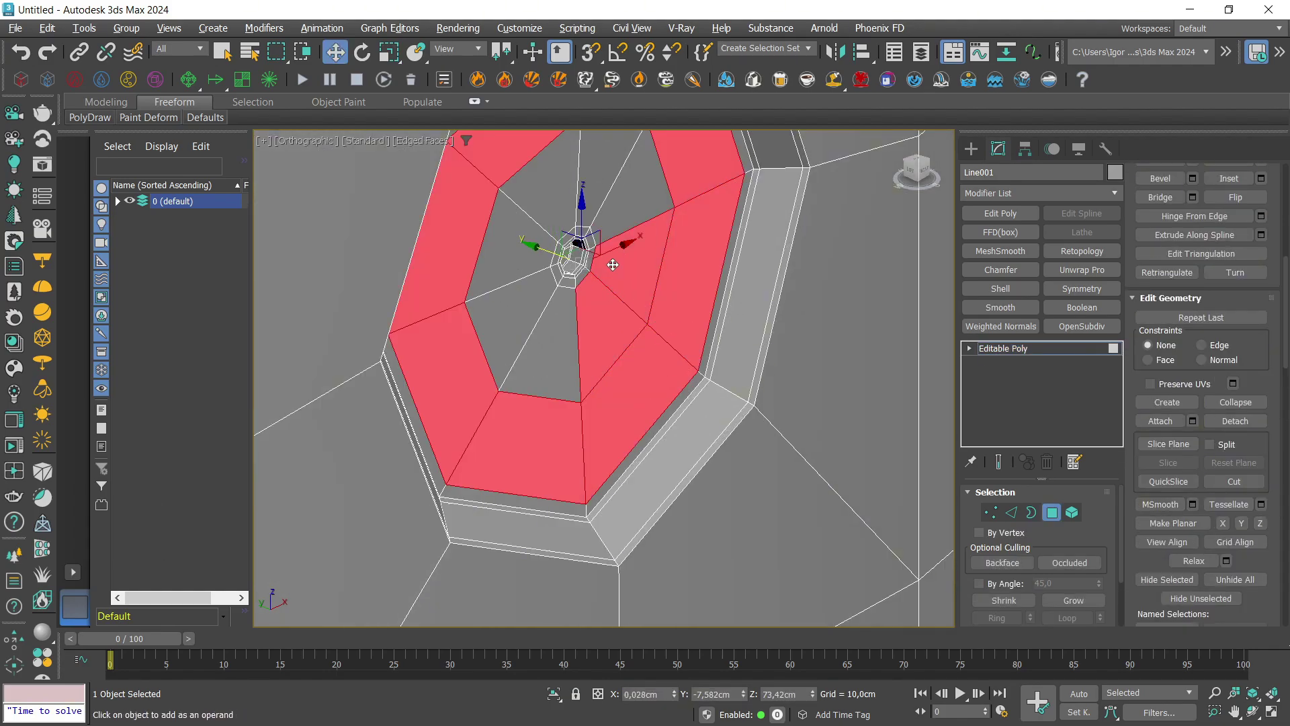
{"action": "left_click", "coordinate": [591, 256], "text": "ctrl"}
{"action": "scroll", "coordinate": [591, 255], "scroll_direction": "up", "scroll_amount": 5}
{"action": "left_click", "coordinate": [591, 228], "text": "shift"}
{"action": "key", "text": "ctrl+z"}
{"action": "key", "text": "ctrl+z"}
{"action": "key", "text": "ctrl+z"}
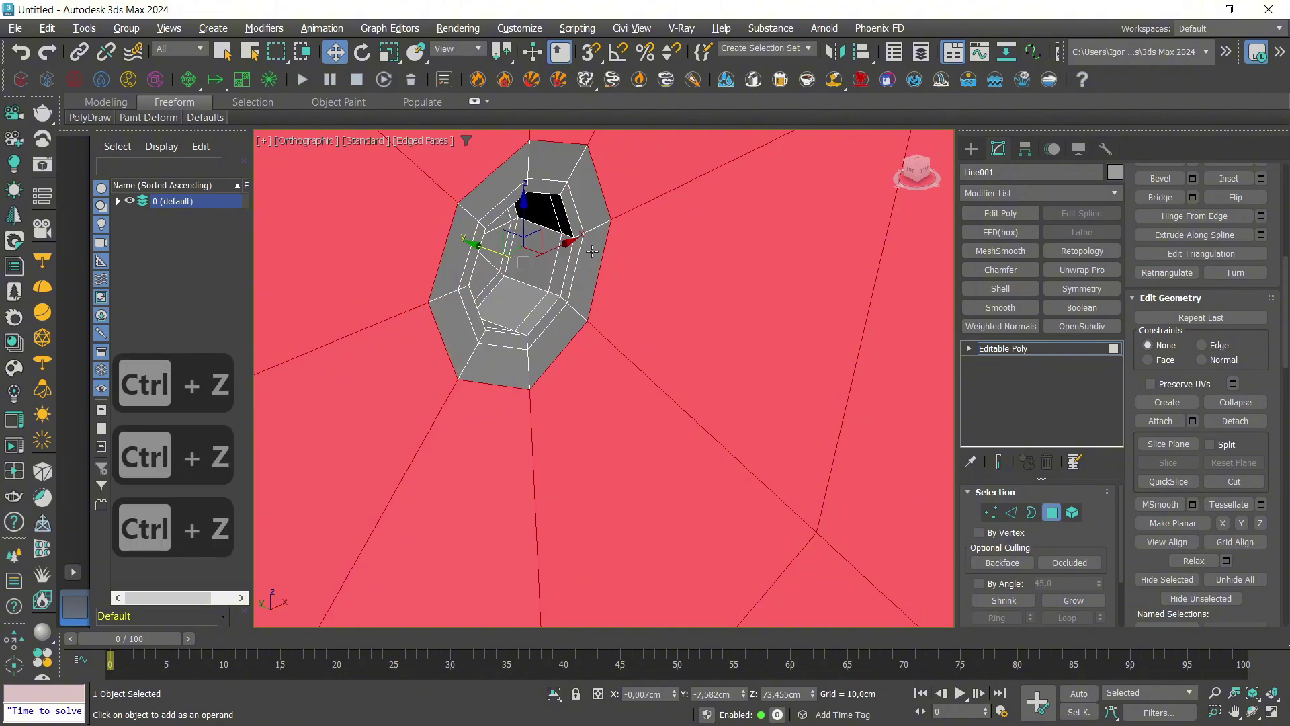
{"action": "left_click", "coordinate": [591, 250], "text": "ctrl"}
{"action": "left_click", "coordinate": [586, 223], "text": "shift"}
{"action": "left_click_drag", "start_coordinate": [581, 239], "coordinate": [576, 216]}
{"action": "scroll", "coordinate": [1228, 506], "scroll_direction": "down", "scroll_amount": 1}
{"action": "key", "text": "ctrl+z"}
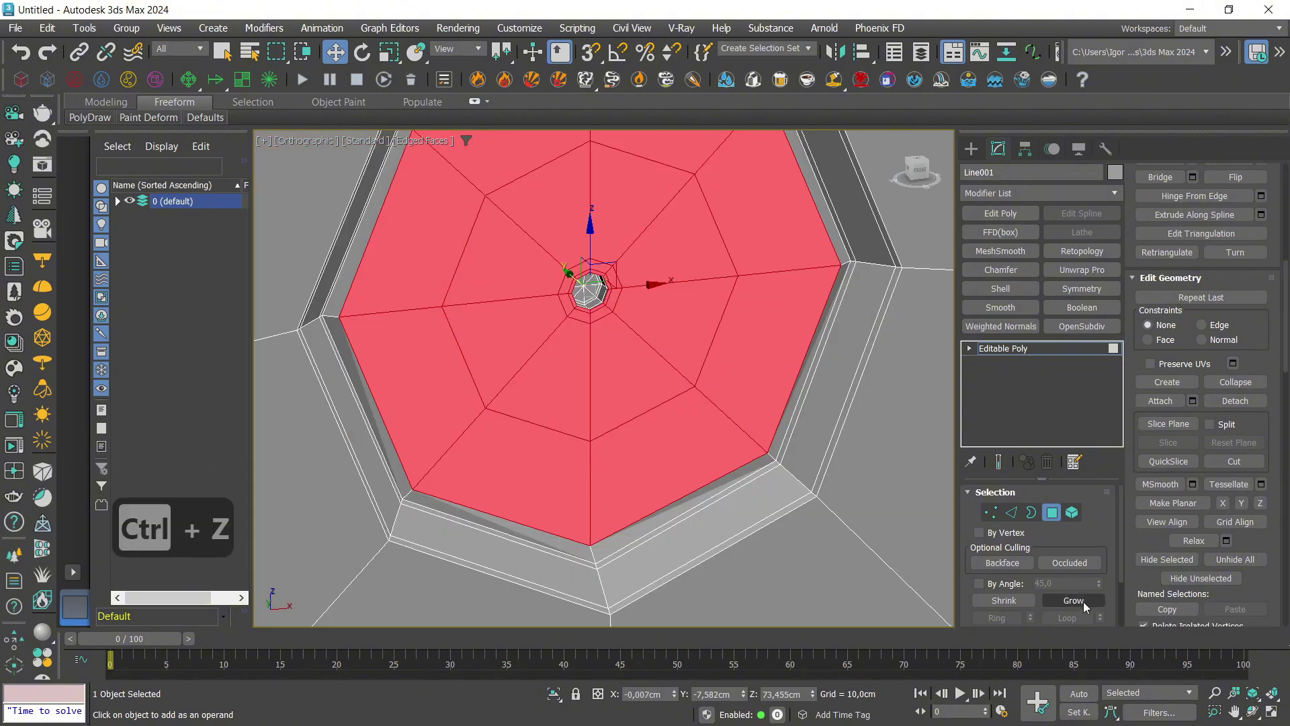
{"action": "left_click", "coordinate": [1261, 503]}
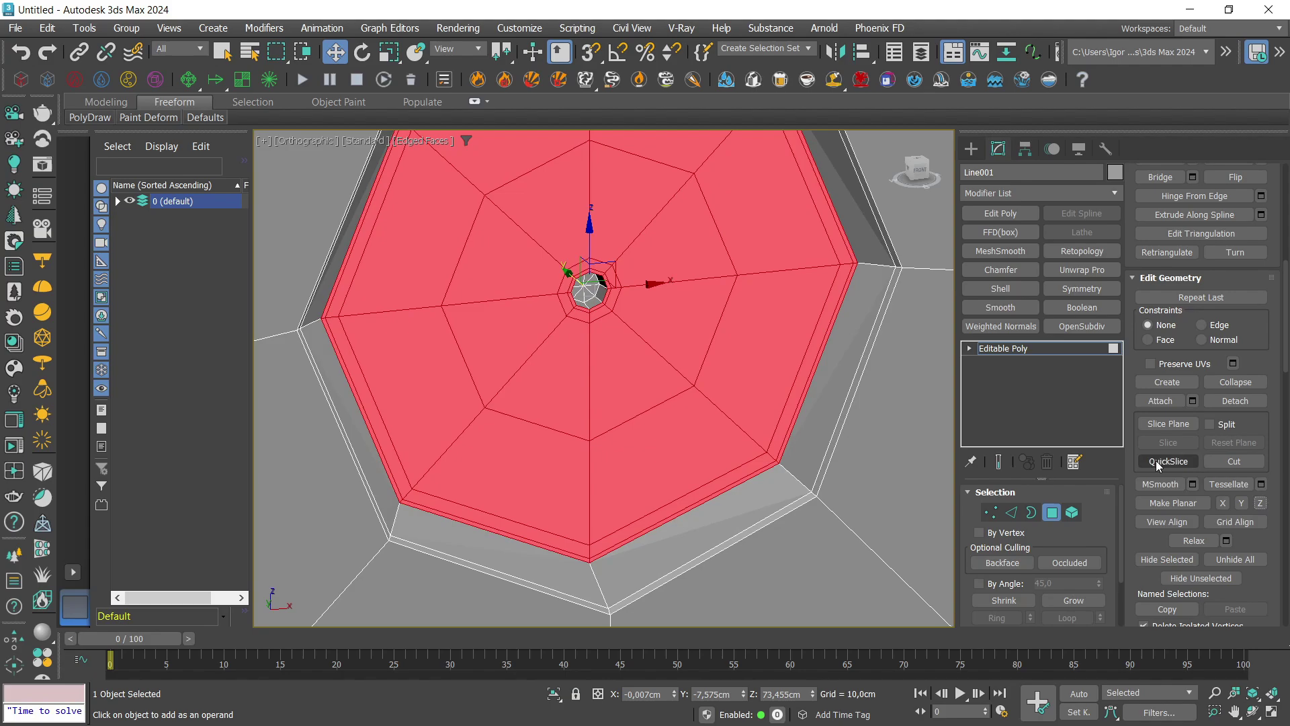
Apply an OpenSubdiv modifier to the cap and inspect the smoothed recess without edged faces.
{"action": "left_click", "coordinate": [1062, 348]}
{"action": "key", "text": "F4"}
{"action": "left_click", "coordinate": [1076, 327]}
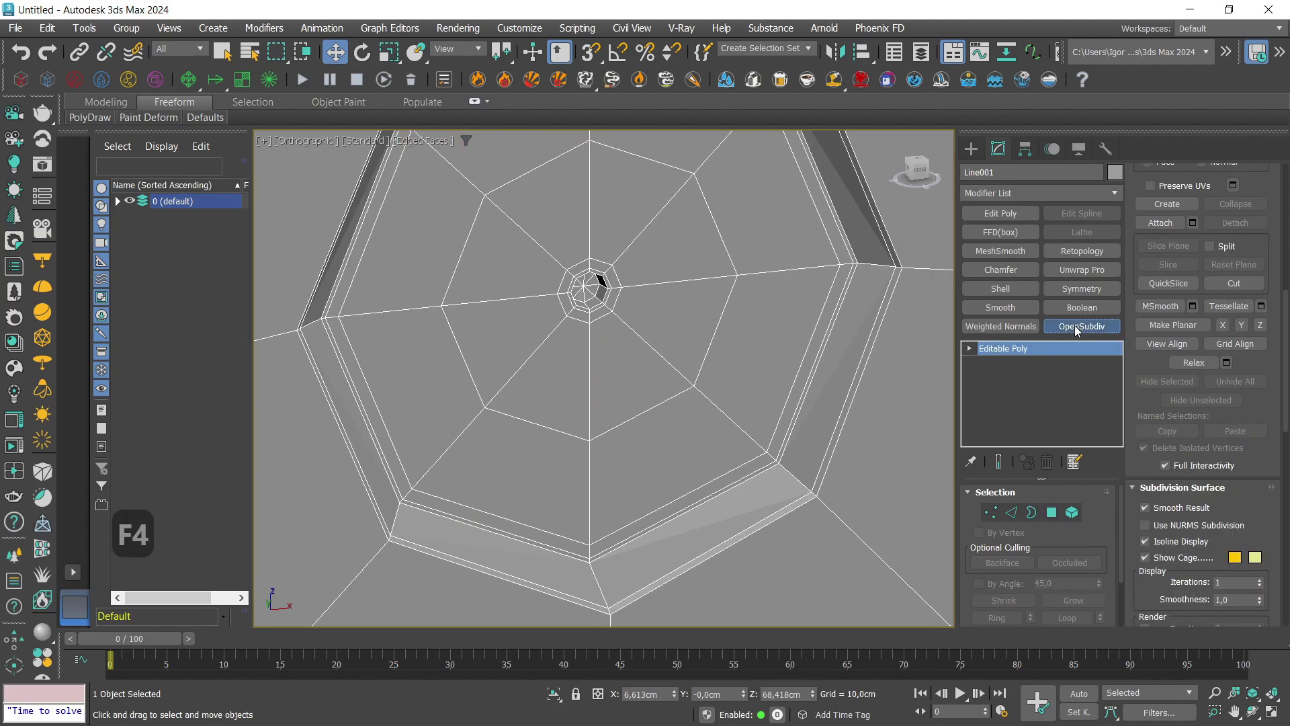
{"action": "key", "text": "F4"}
{"action": "key", "text": "F4"}
{"action": "scroll", "coordinate": [578, 362], "scroll_direction": "down", "scroll_amount": 5}
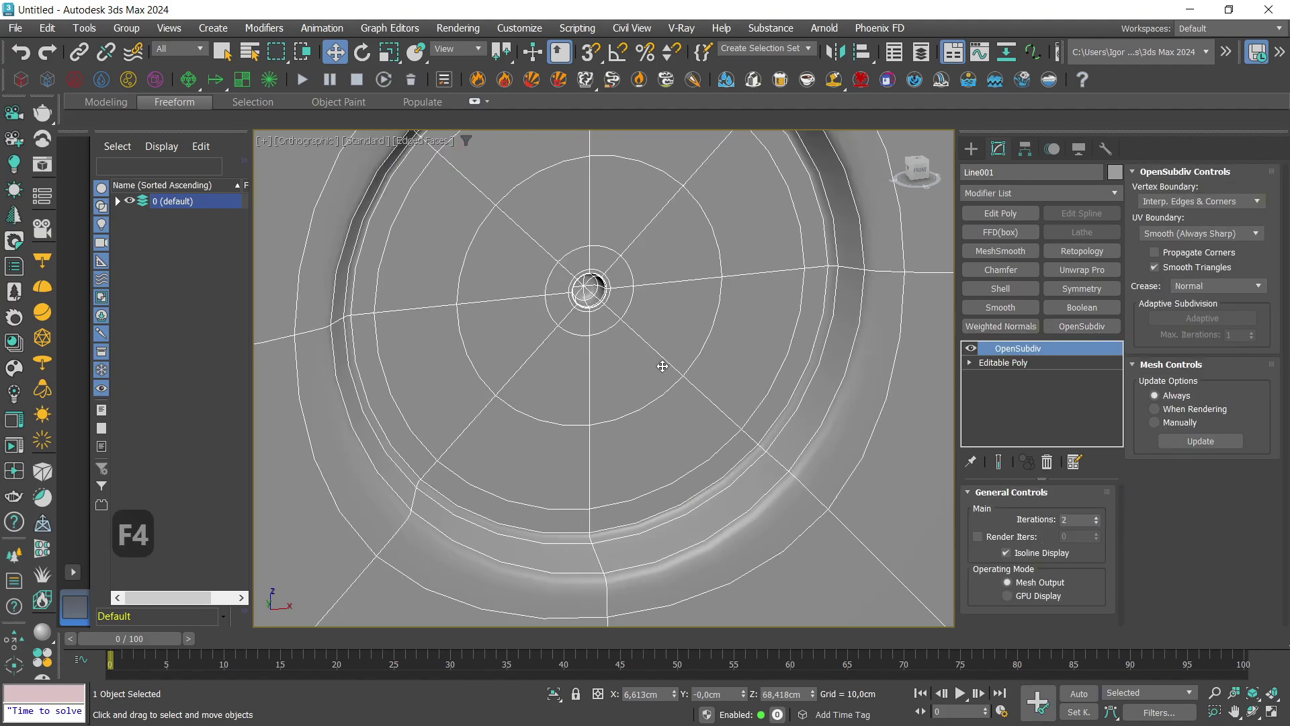
{"action": "key", "text": "F4"}
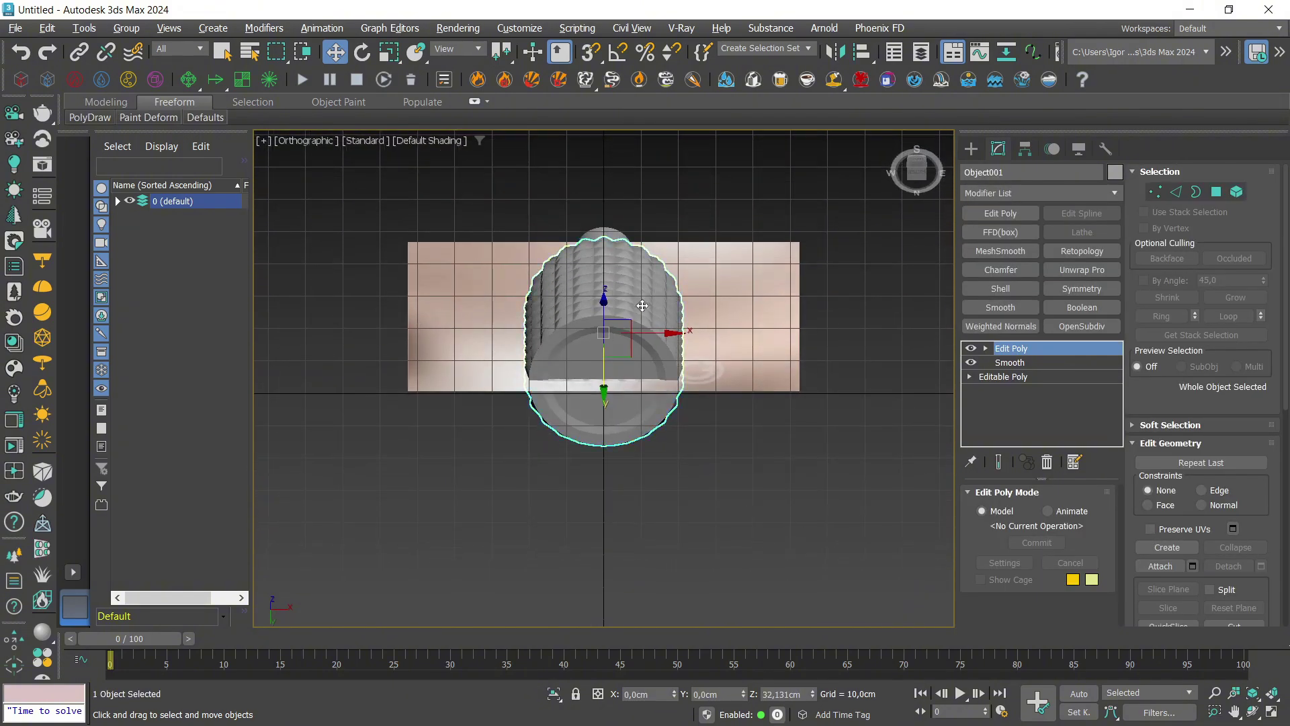
Insert a supporting edge loop close to the outer rim of the bottle body's underside.
{"action": "key", "text": "F4"}
{"action": "scroll", "coordinate": [643, 320], "scroll_direction": "up", "scroll_amount": 10}
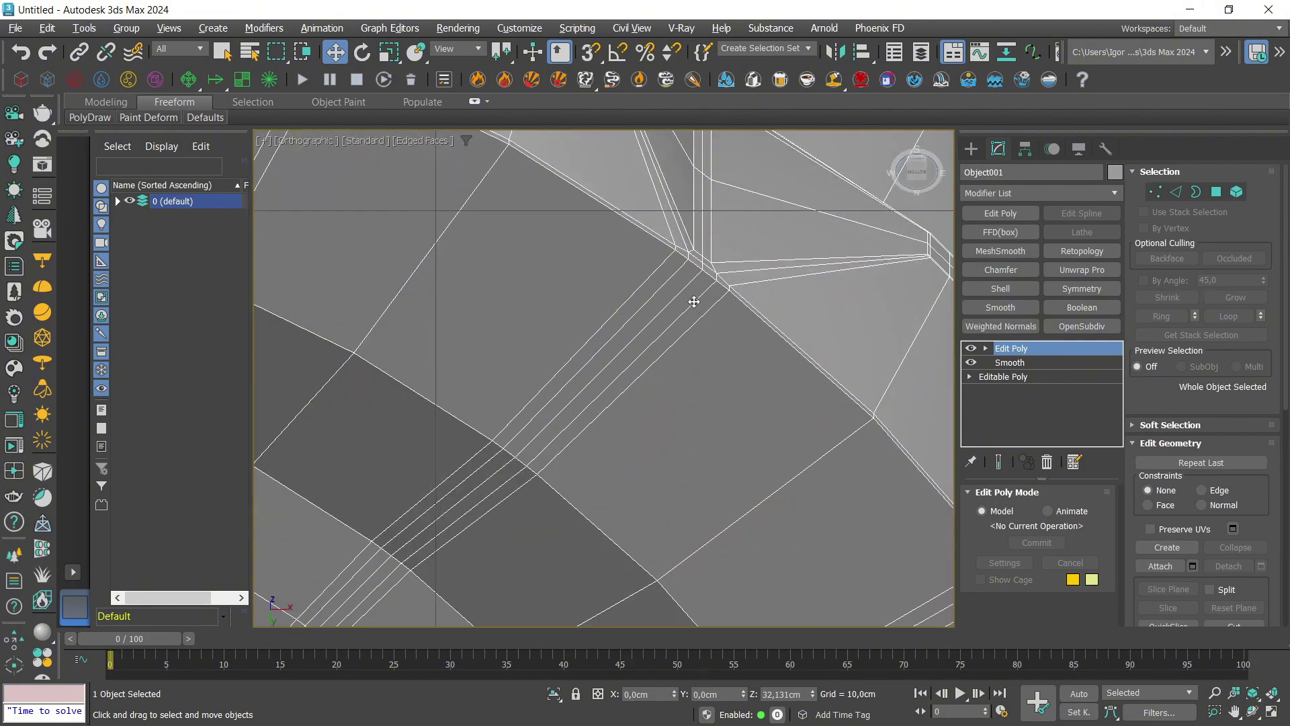
{"action": "key", "text": "alt+1"}
{"action": "scroll", "coordinate": [699, 296], "scroll_direction": "down", "scroll_amount": 5}
{"action": "key", "text": "F4"}
{"action": "key", "text": "F4"}
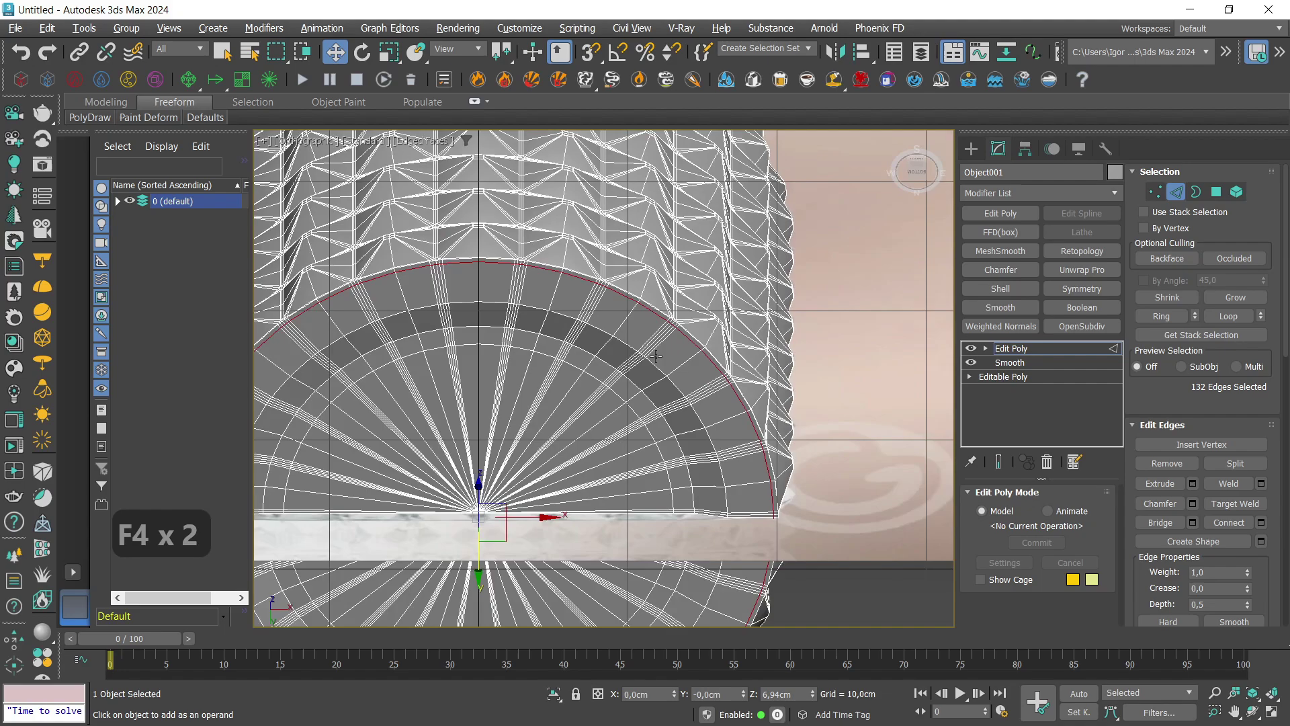
Chamfer the two circular edge loops of the step in the bottle's underside by about 0.54 cm and check the shading.
{"action": "scroll", "coordinate": [655, 356], "scroll_direction": "up", "scroll_amount": 4}
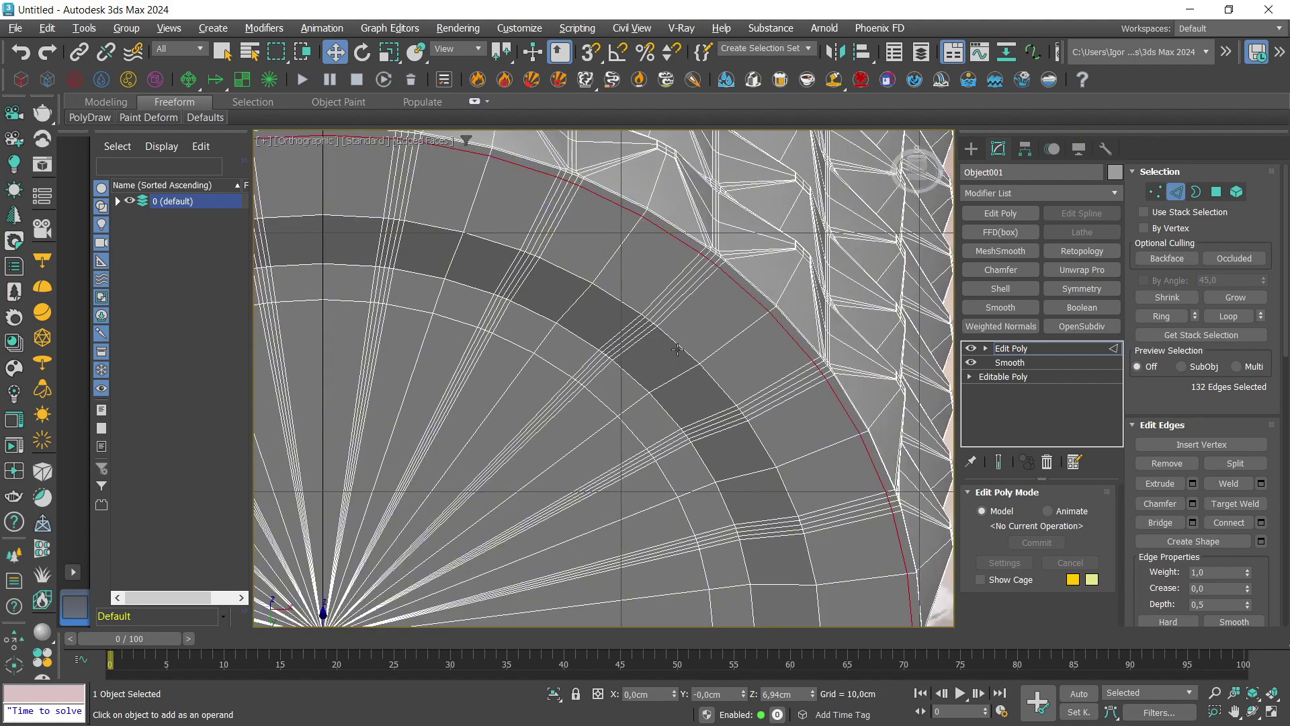
{"action": "double_click", "coordinate": [679, 344]}
{"action": "double_click", "coordinate": [646, 381], "text": "ctrl"}
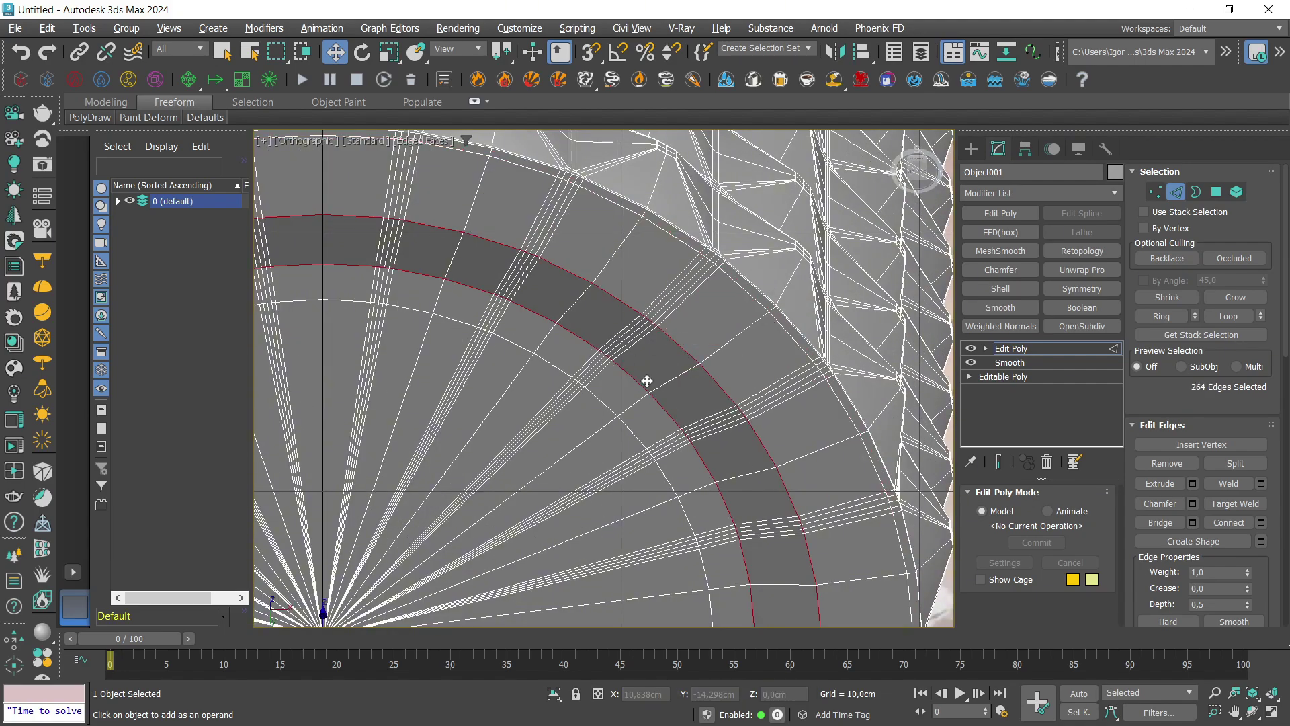
{"action": "key", "text": "ctrl+shift+c"}
{"action": "left_click_drag", "start_coordinate": [617, 411], "coordinate": [616, 402]}
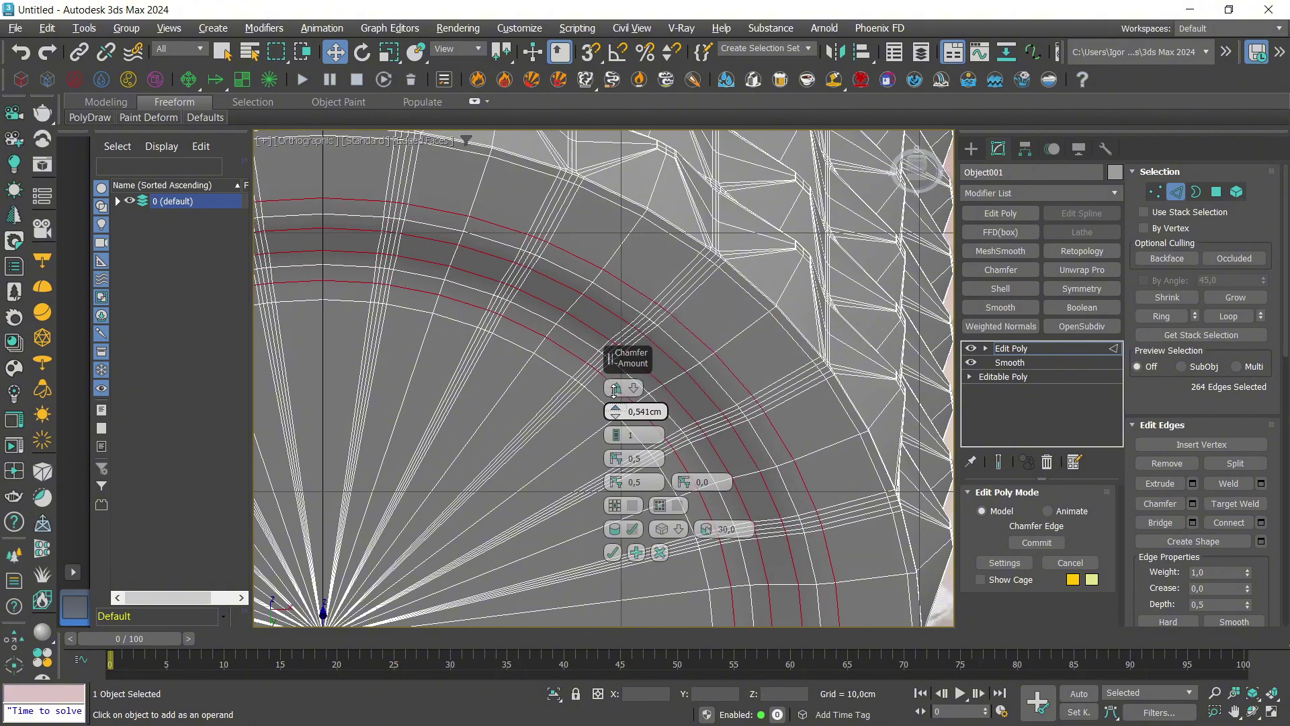
{"action": "left_click", "coordinate": [613, 552]}
{"action": "key", "text": "2"}
{"action": "key", "text": "2"}
{"action": "key", "text": "F4"}
{"action": "scroll", "coordinate": [740, 337], "scroll_direction": "down", "scroll_amount": 3}
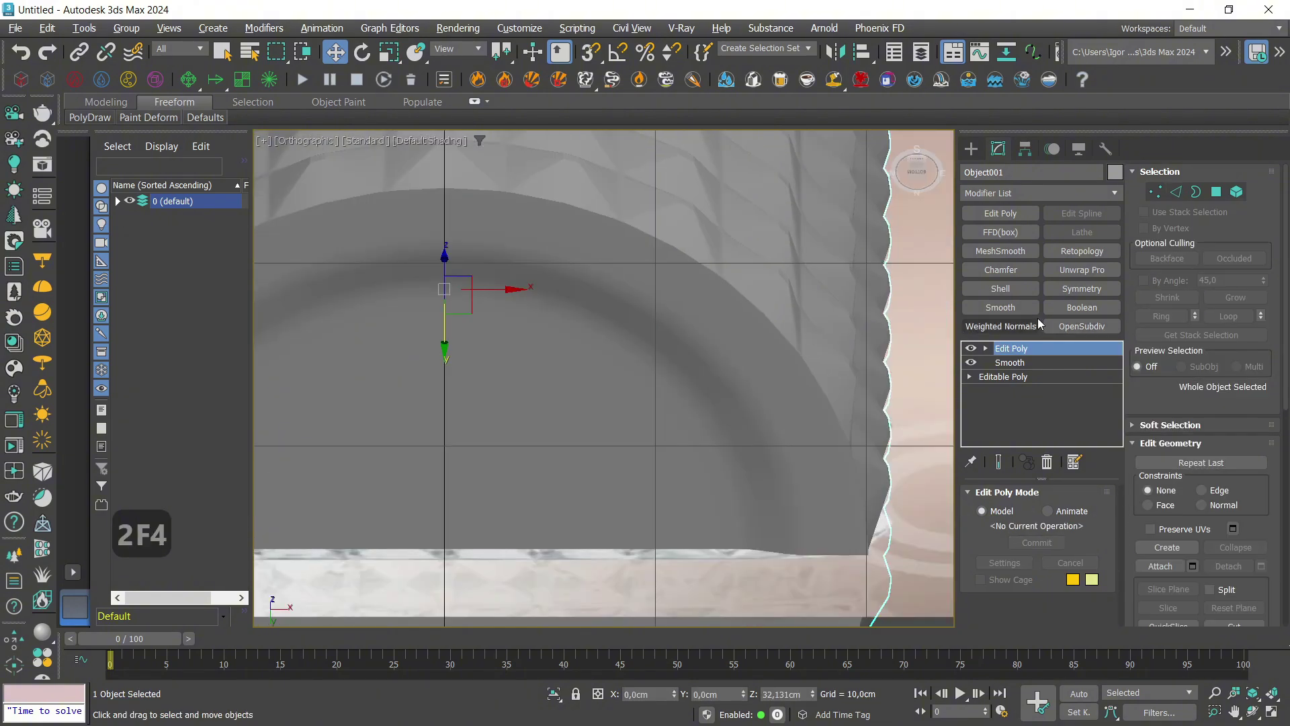
Add a Smooth modifier to the bottle body with Auto Smooth enabled and a threshold of 90.
{"action": "left_click", "coordinate": [1014, 307]}
{"action": "left_click", "coordinate": [997, 513]}
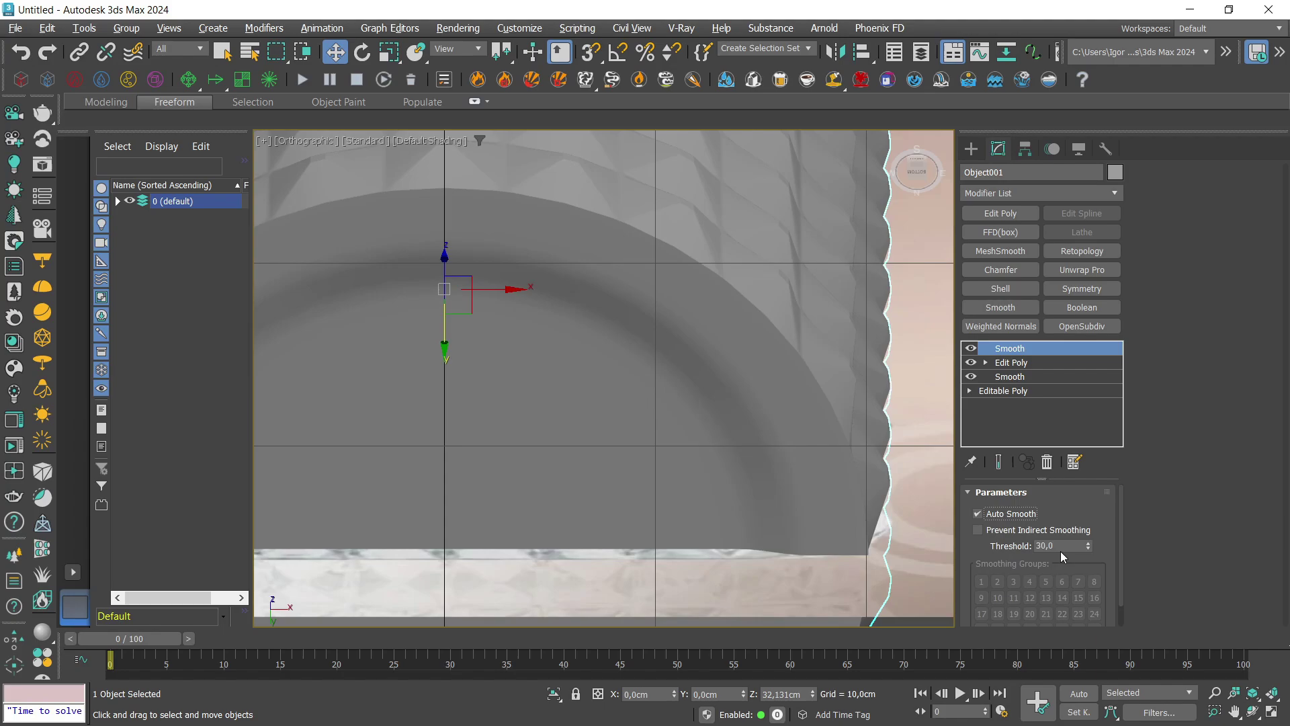
{"action": "type", "text": "90"}
{"action": "key", "text": "Return"}
{"action": "scroll", "coordinate": [714, 383], "scroll_direction": "down", "scroll_amount": 5}
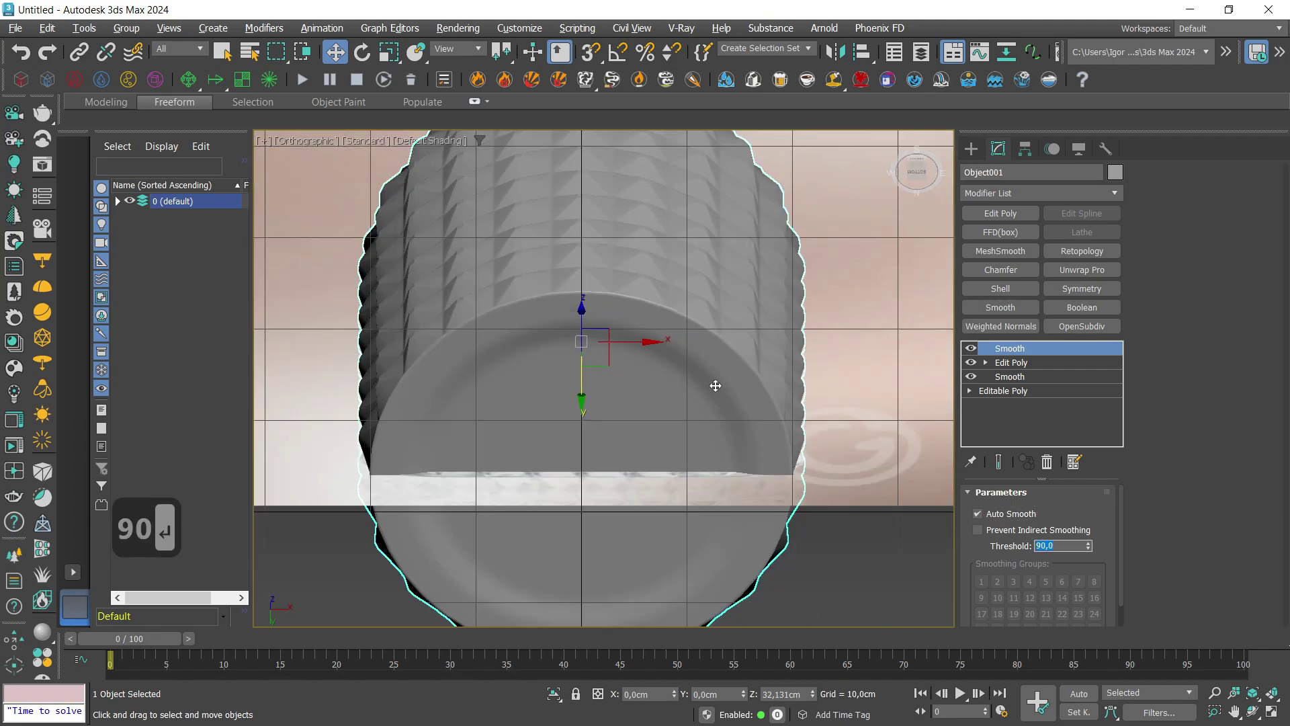
Isolate the reference image in the front view and create a plane covering the gold VALENTINO label.
{"action": "key", "text": "alt+q"}
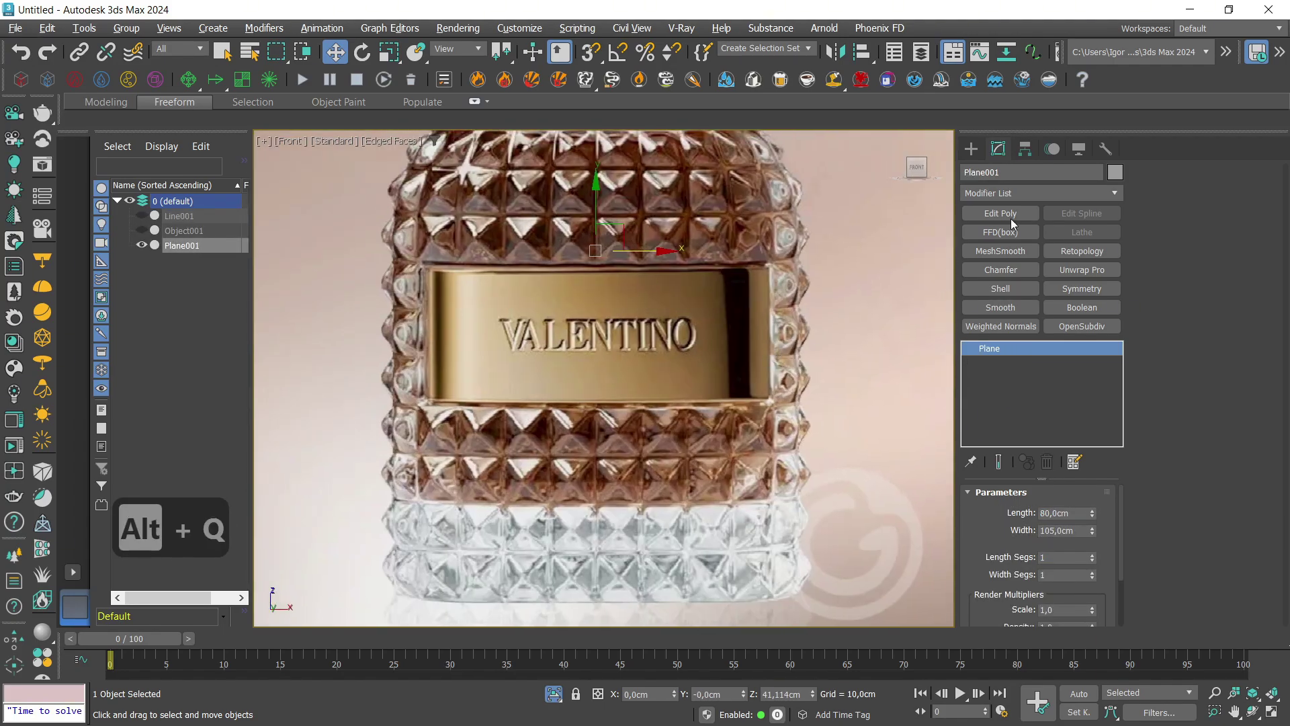
{"action": "left_click", "coordinate": [983, 195]}
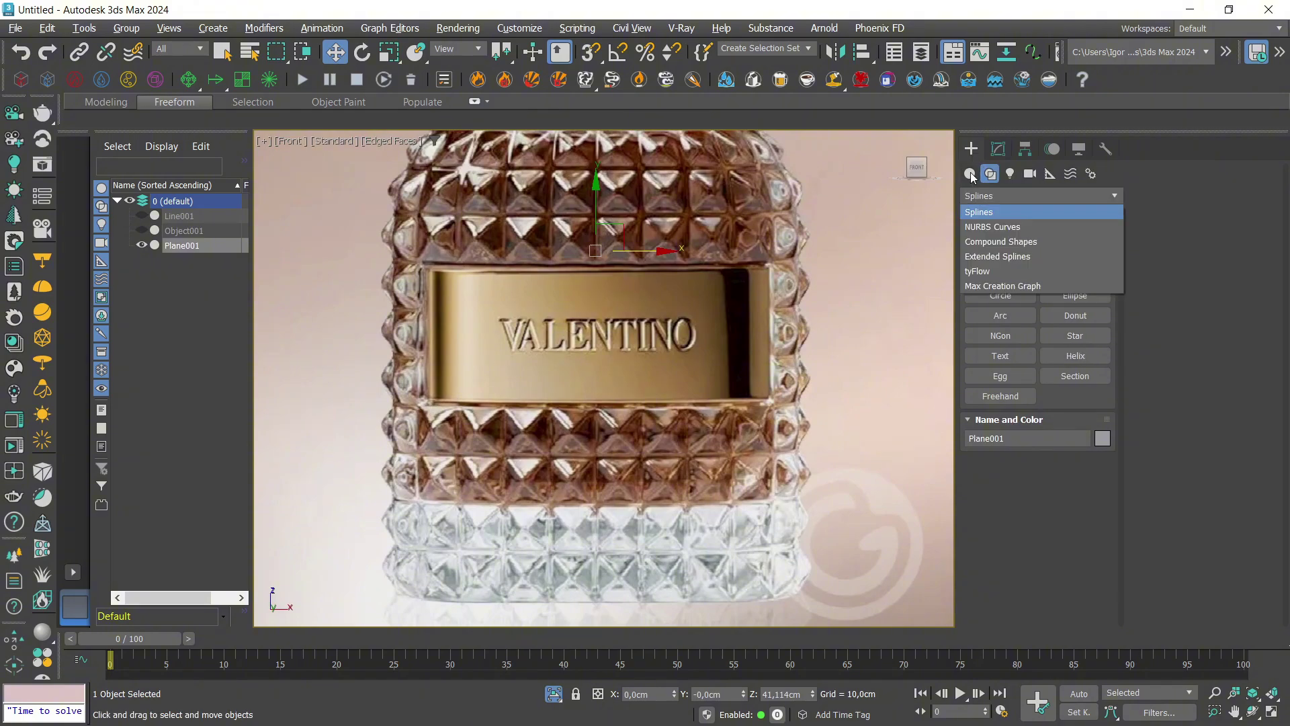
{"action": "left_click", "coordinate": [970, 174]}
{"action": "left_click", "coordinate": [1068, 334]}
{"action": "middle_click_drag", "start_coordinate": [618, 361], "coordinate": [524, 347]}
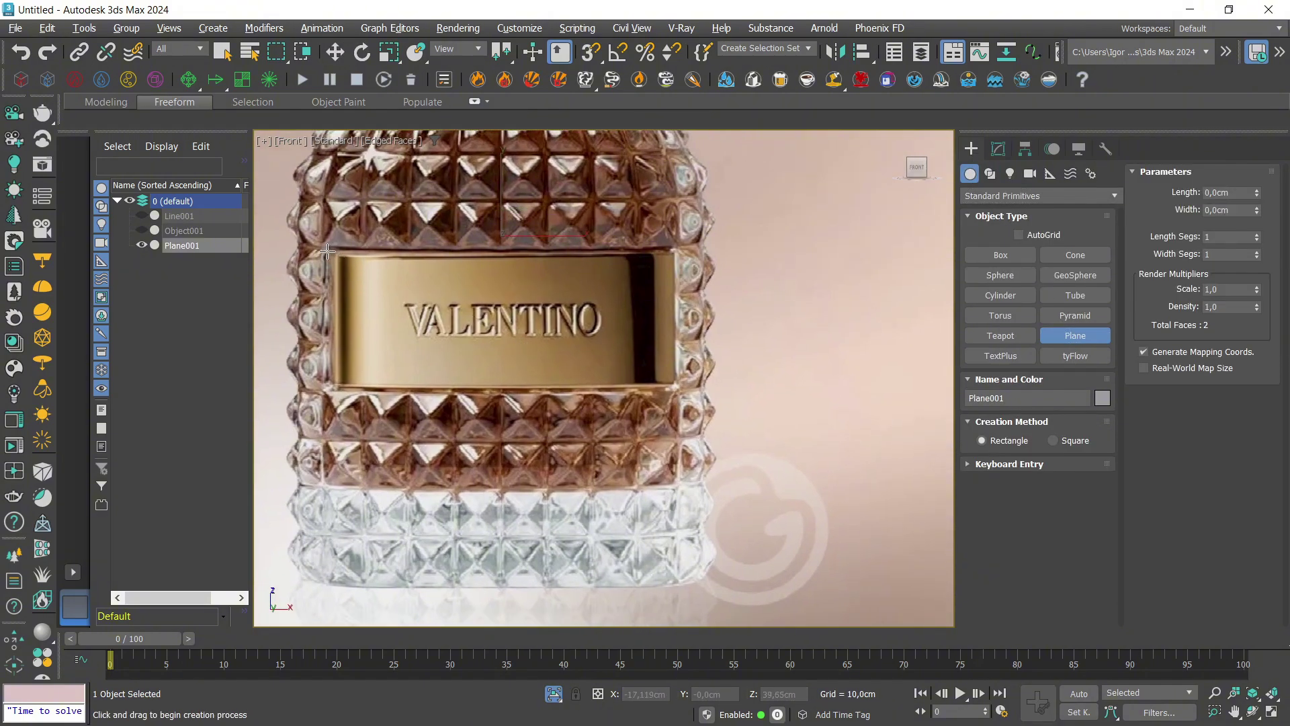
{"action": "left_click_drag", "start_coordinate": [327, 251], "coordinate": [673, 386]}
{"action": "key", "text": "w"}
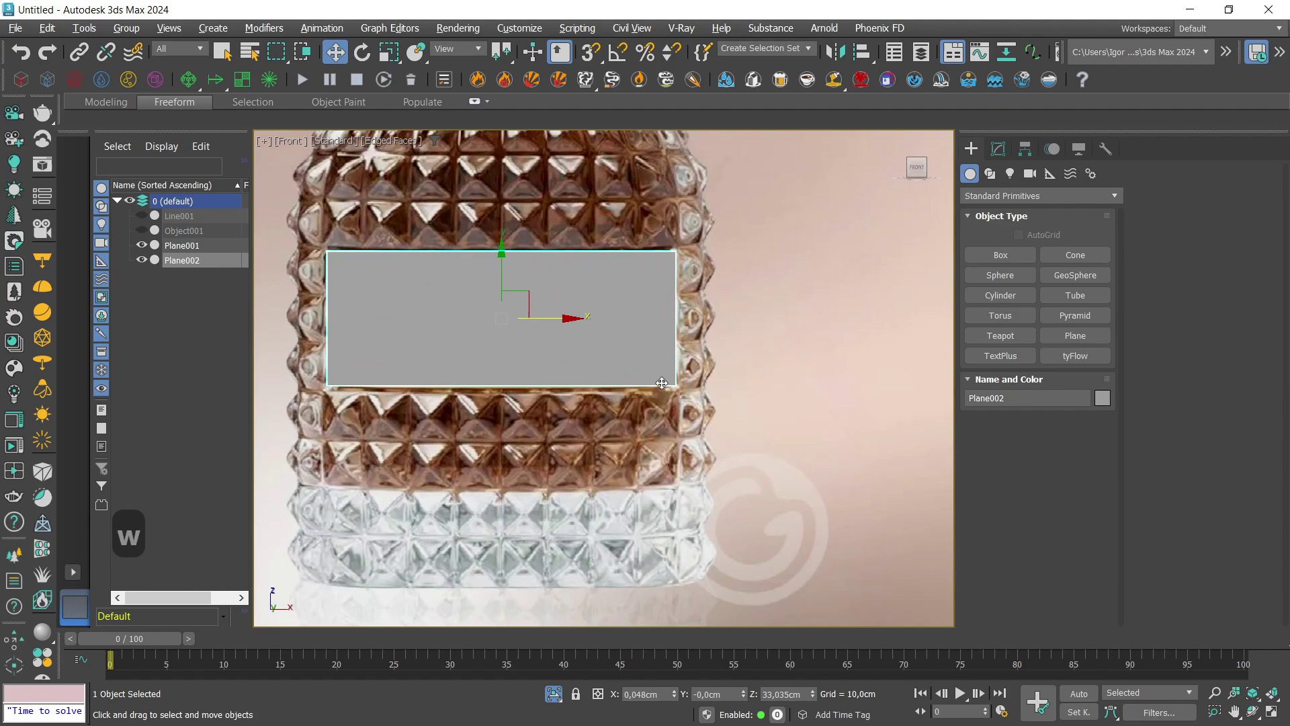
Isolate the bottle body with the label plane and move the plane toward the body's front to Y of about -16.1 cm.
{"action": "key", "text": "alt+q"}
{"action": "key", "text": "alt+q"}
{"action": "left_click", "coordinate": [662, 380], "text": "ctrl"}
{"action": "key", "text": "alt+q"}
{"action": "key", "text": "F3"}
{"action": "middle_click_drag", "start_coordinate": [662, 380], "coordinate": [706, 420], "text": "alt"}
{"action": "left_click", "coordinate": [606, 293]}
{"action": "key", "text": "F3"}
{"action": "key", "text": "F4"}
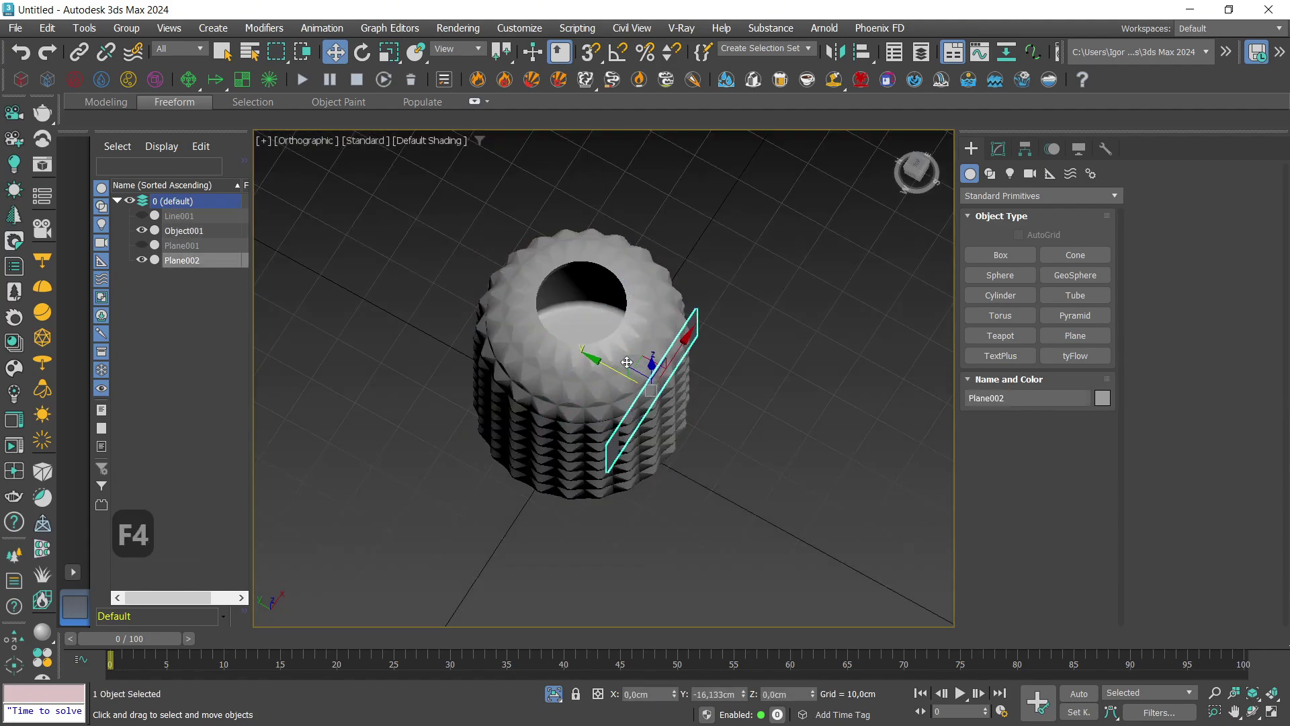
Centre the label plane on the bottle by setting its X position to 0 cm in the front view.
{"action": "key", "text": "f"}
{"action": "left_click", "coordinate": [629, 499]}
{"action": "key", "text": "z"}
{"action": "left_click", "coordinate": [613, 349]}
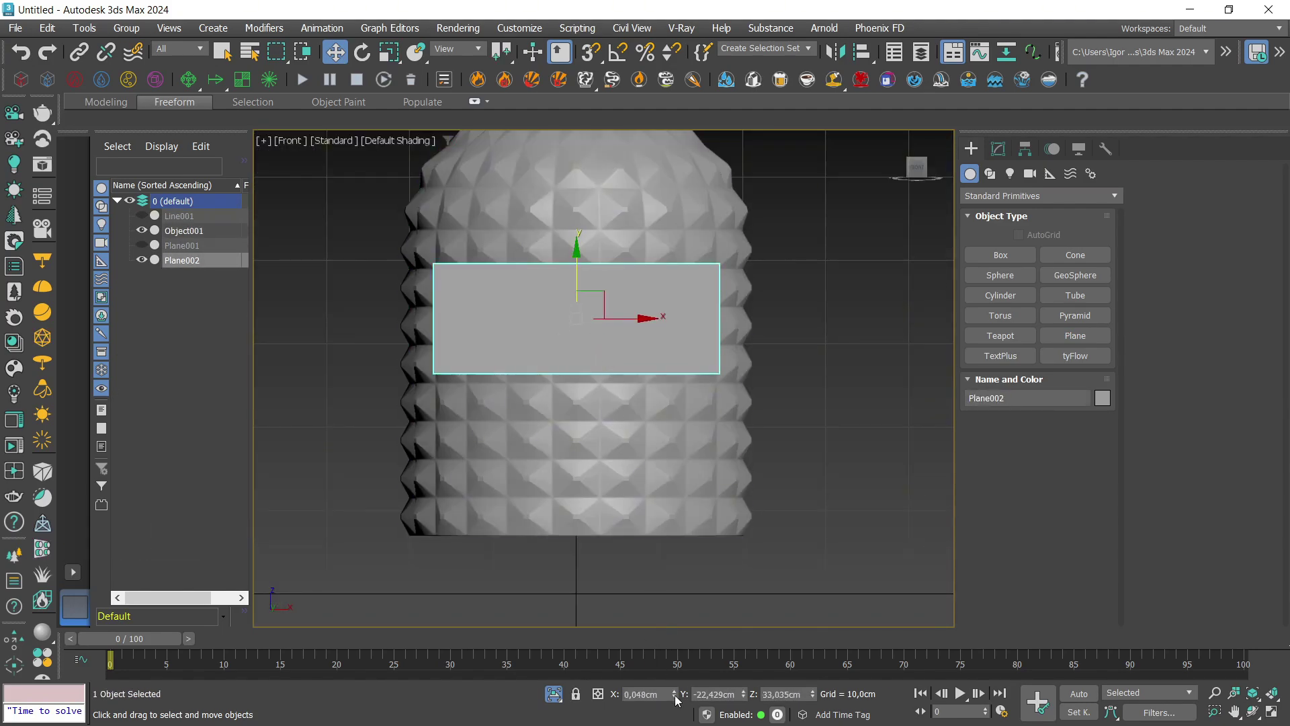
{"action": "right_click", "coordinate": [675, 697]}
Set the label plane to 7 length segments and 12 width segments.
{"action": "middle_click_drag", "start_coordinate": [672, 403], "coordinate": [759, 471], "text": "alt"}
{"action": "left_click", "coordinate": [998, 149]}
{"action": "left_click", "coordinate": [1094, 574]}
{"action": "key", "text": "F4"}
{"action": "key", "text": "F4"}
{"action": "key", "text": "F3"}
{"action": "left_click_drag", "start_coordinate": [1094, 574], "coordinate": [1094, 574]}
{"action": "key", "text": "F3"}
{"action": "key", "text": "F4"}
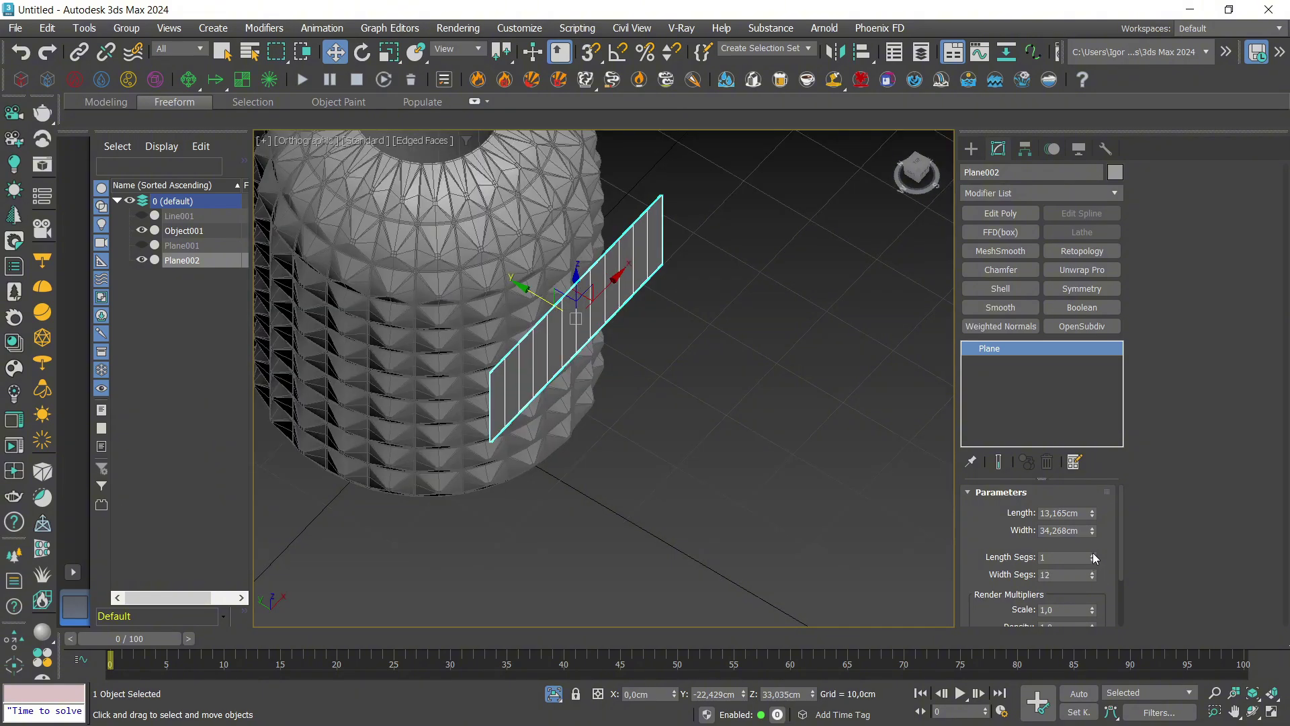
{"action": "middle_click_drag", "start_coordinate": [675, 429], "coordinate": [586, 341], "text": "alt"}
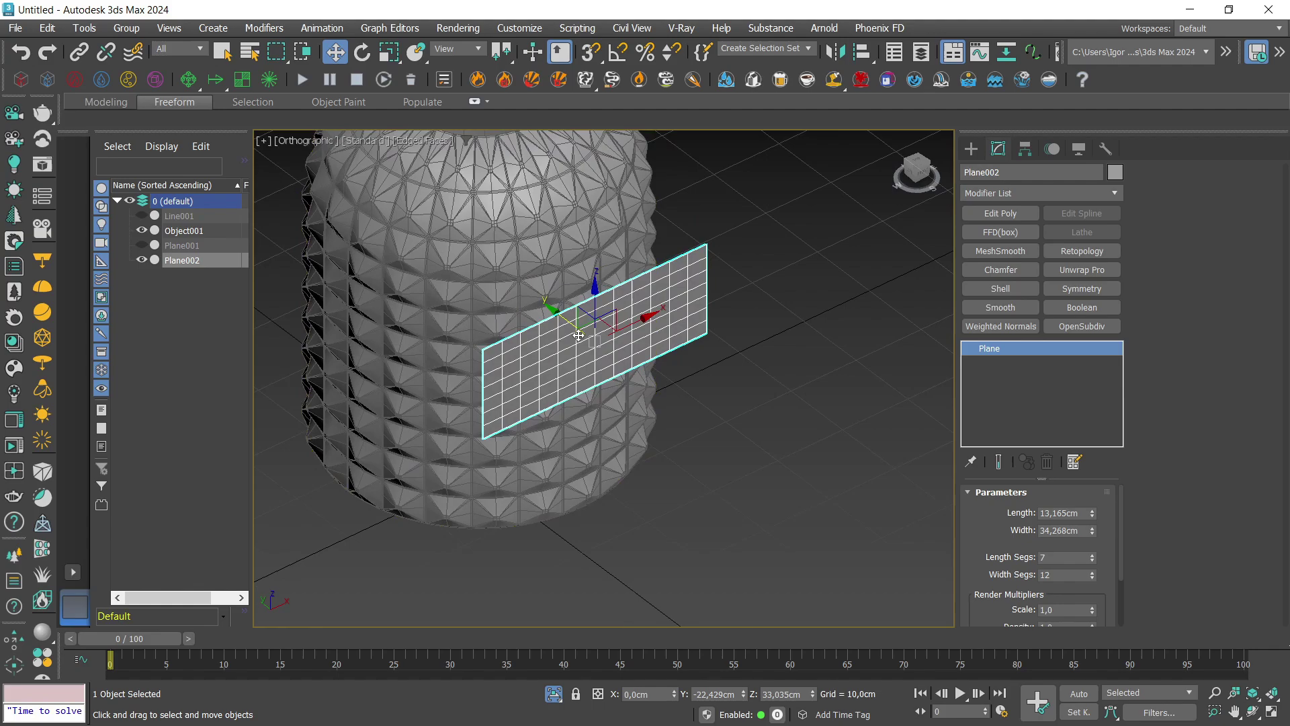
{"action": "scroll", "coordinate": [582, 334], "scroll_direction": "up", "scroll_amount": 3}
{"action": "key", "text": "F4"}
{"action": "key", "text": "F4"}
{"action": "scroll", "coordinate": [581, 334], "scroll_direction": "down", "scroll_amount": 3}
Add a Bend modifier to the label plane with an angle of 90, direction 0 and the X bend axis.
{"action": "left_click", "coordinate": [1058, 187]}
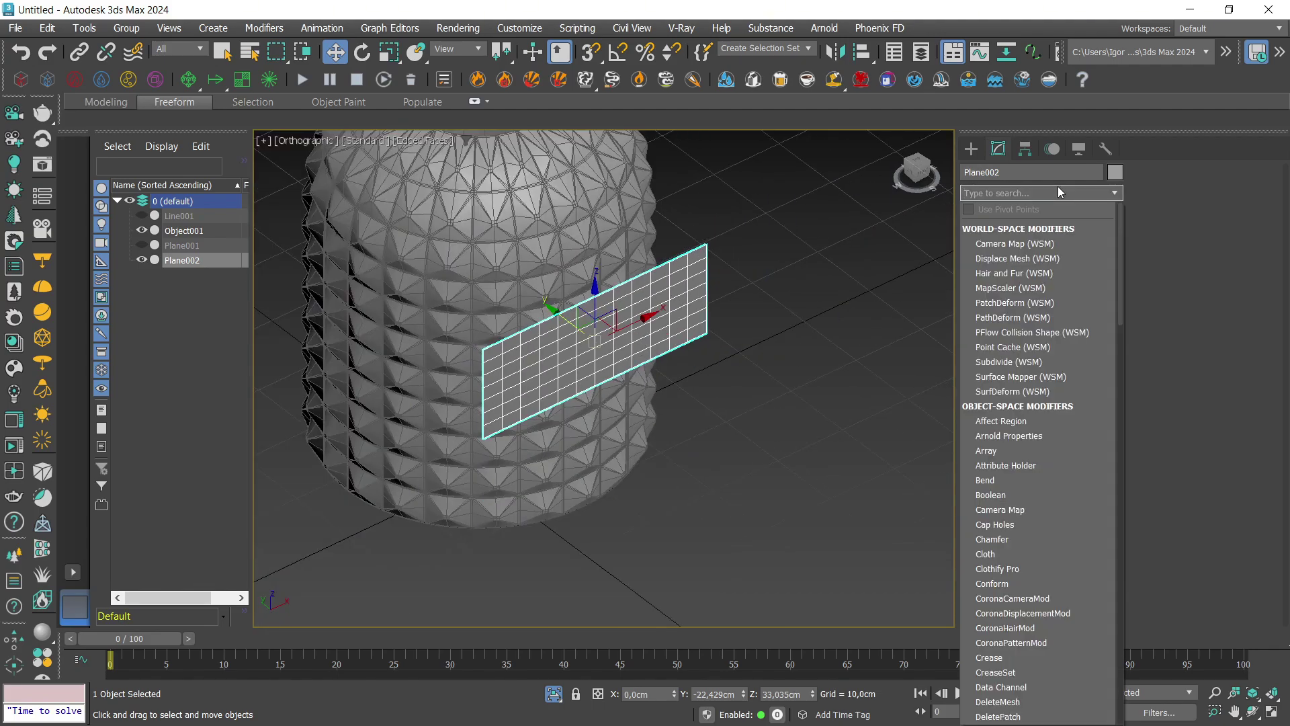
{"action": "type", "text": "ben"}
{"action": "key", "text": "Return"}
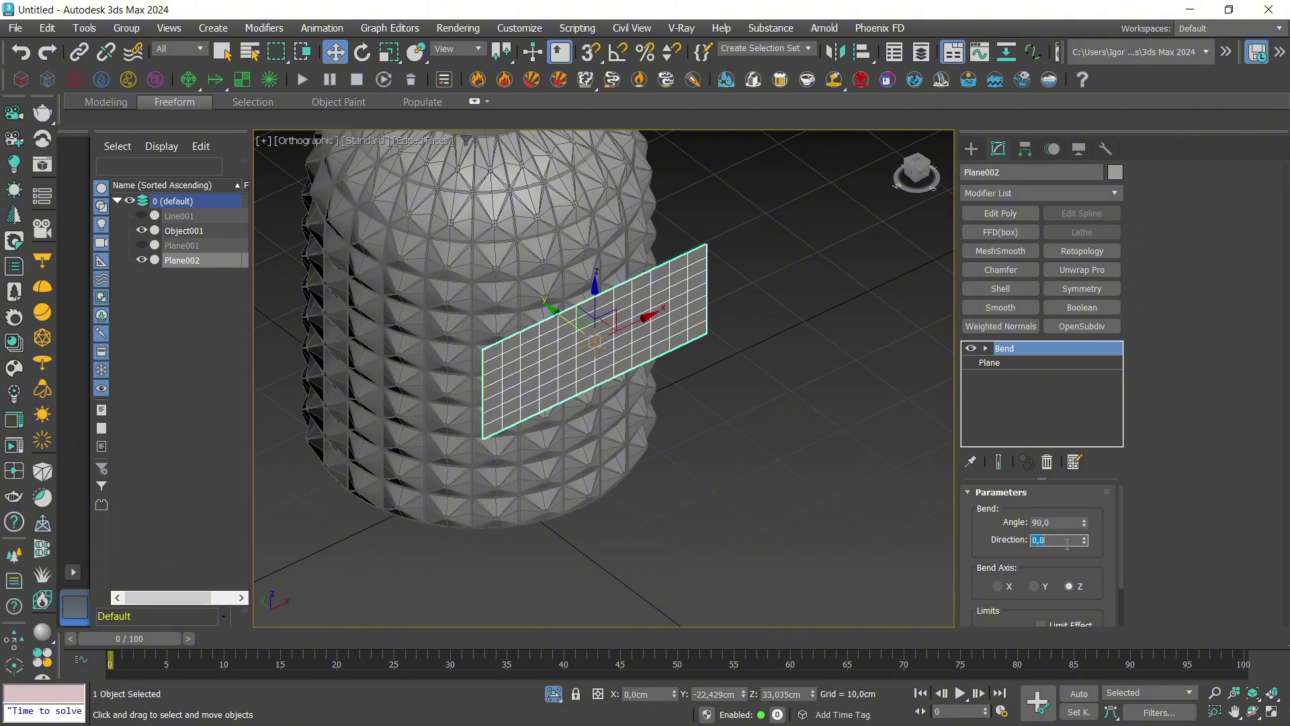
{"action": "left_click", "coordinate": [1044, 589]}
{"action": "left_click", "coordinate": [1008, 589]}
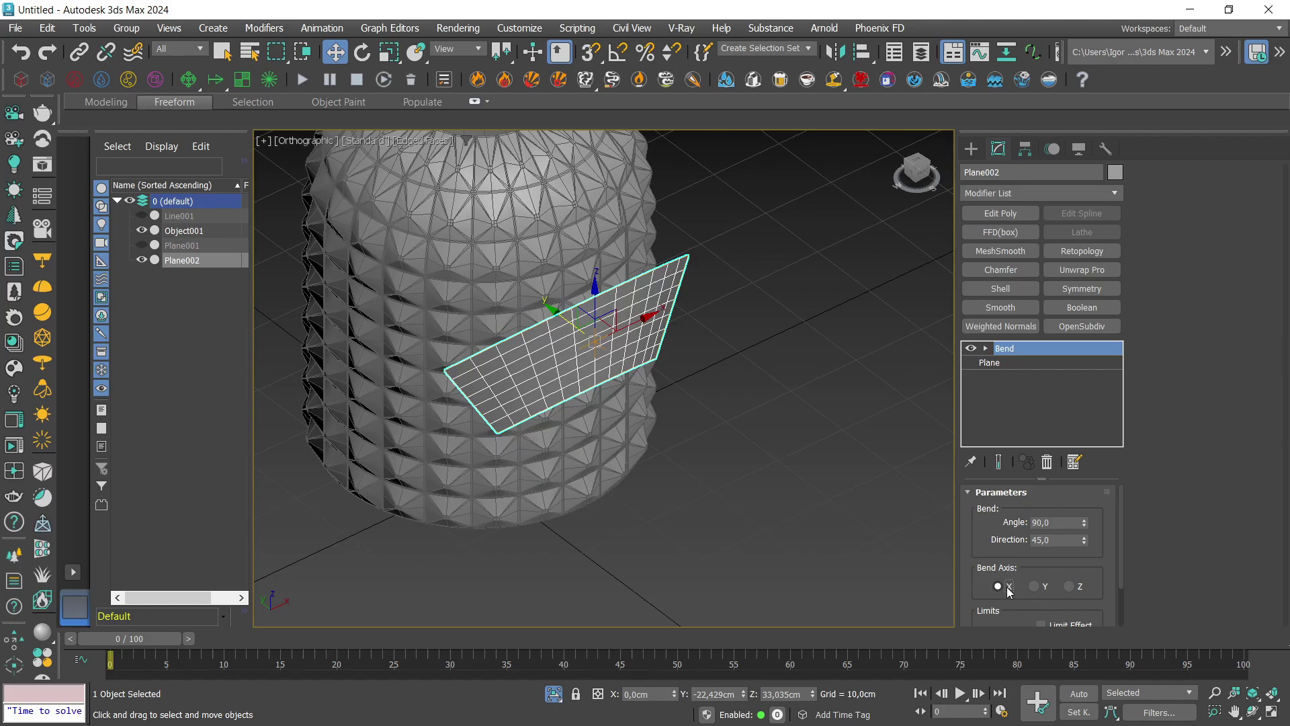
{"action": "middle_click_drag", "start_coordinate": [760, 414], "coordinate": [971, 488], "text": "alt"}
{"action": "type", "text": "0"}
{"action": "key", "text": "Return"}
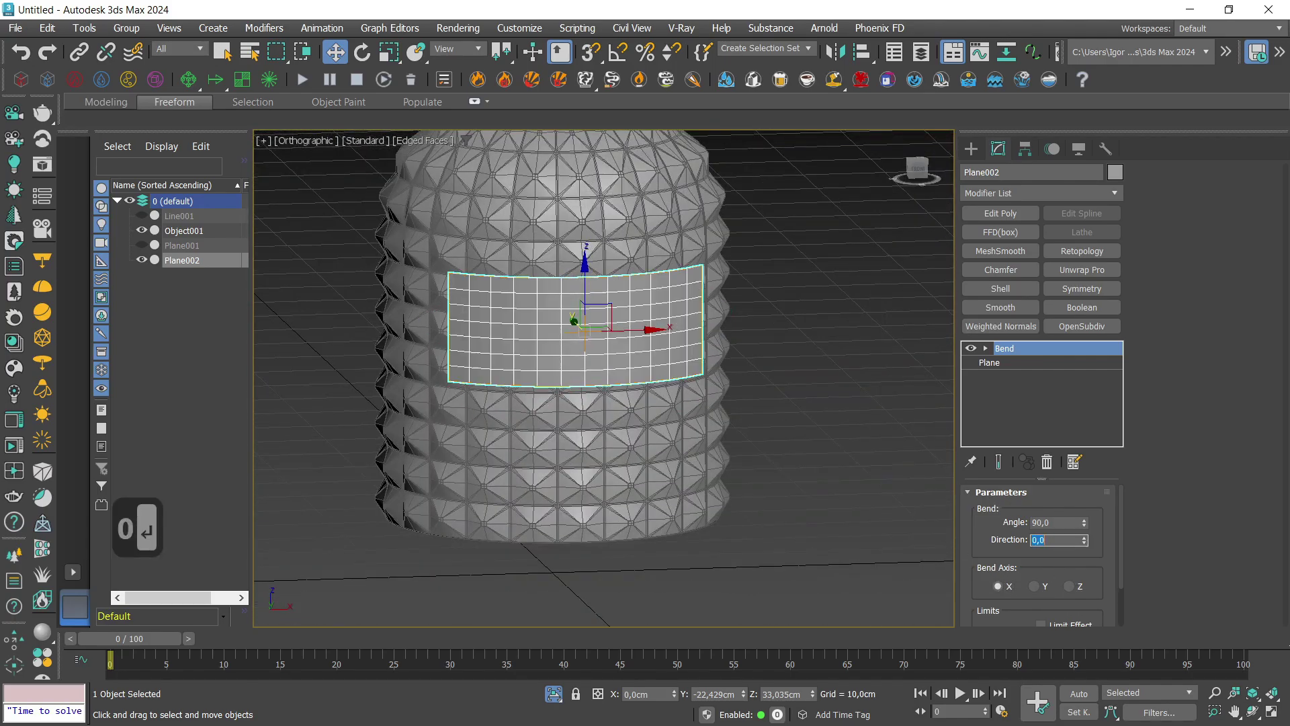
Move the bent label back against the bottle front to Y of about -20.2 cm in the top view and end isolation.
{"action": "key", "text": "t"}
{"action": "key", "text": "z"}
{"action": "key", "text": "F3"}
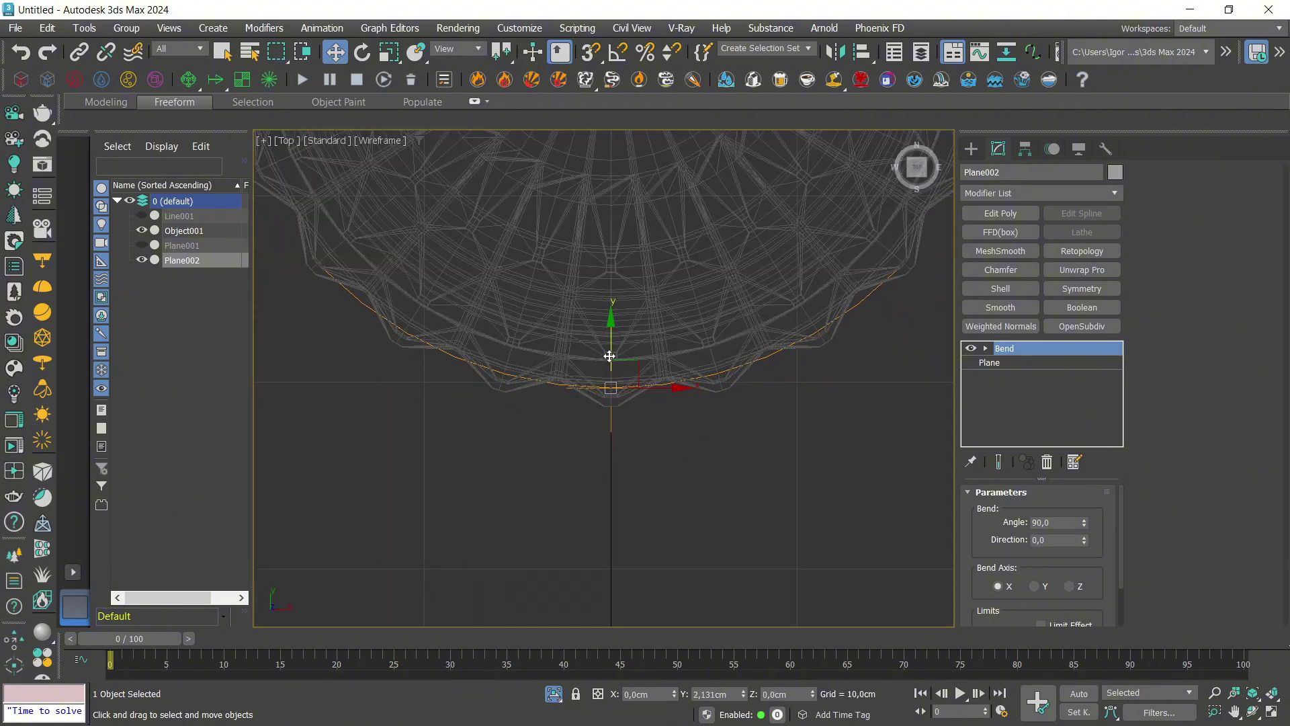
{"action": "key", "text": "F3"}
{"action": "key", "text": "alt+q"}
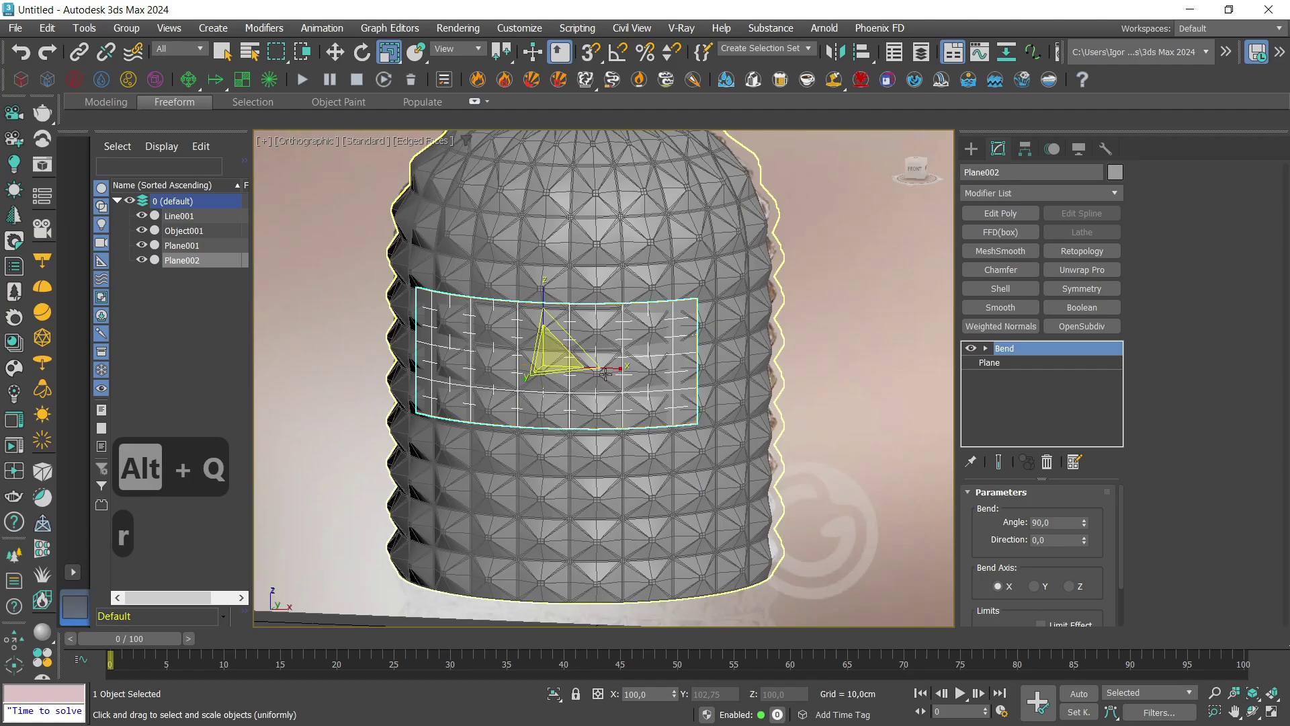
Widen the label along X and set its Bend angle to 112.5.
{"action": "key", "text": "r"}
{"action": "left_click_drag", "start_coordinate": [616, 373], "coordinate": [619, 376]}
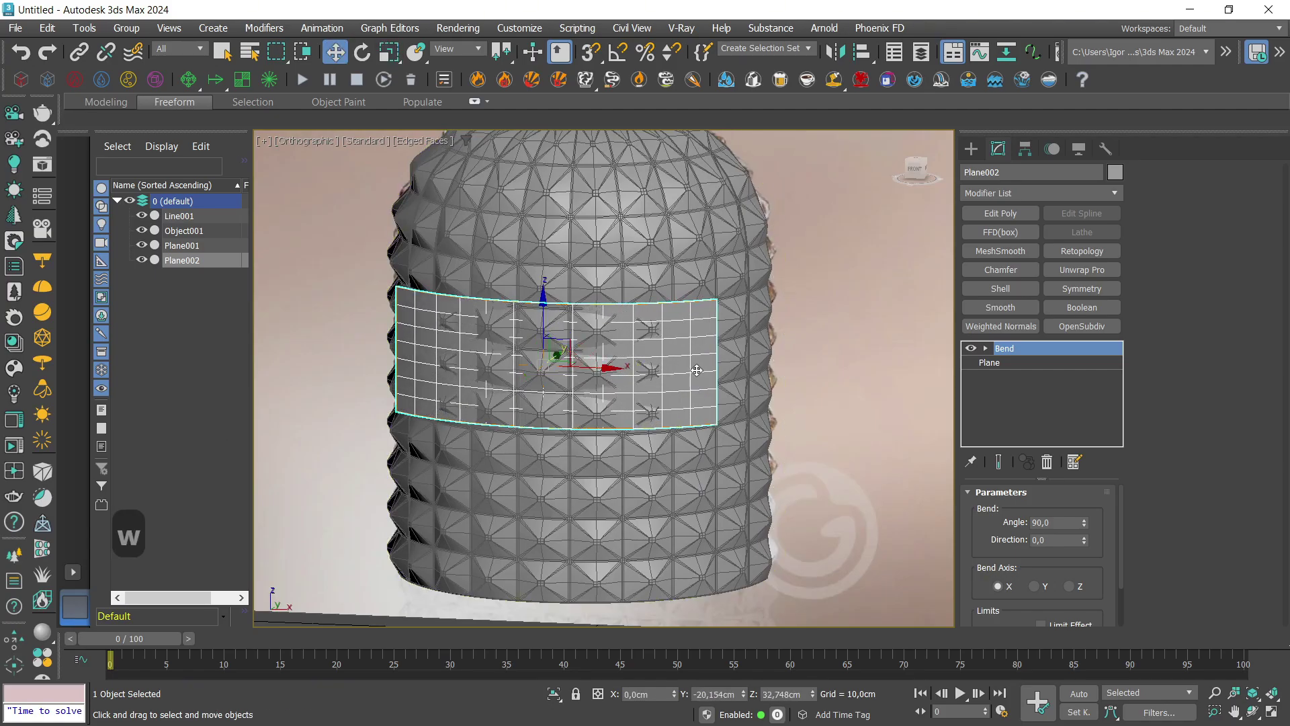
{"action": "middle_click_drag", "start_coordinate": [697, 370], "coordinate": [560, 389], "text": "alt"}
{"action": "scroll", "coordinate": [666, 455], "scroll_direction": "up", "scroll_amount": 2}
{"action": "middle_click_drag", "start_coordinate": [666, 455], "coordinate": [701, 450], "text": "alt"}
{"action": "left_click_drag", "start_coordinate": [1085, 523], "coordinate": [1076, 496]}
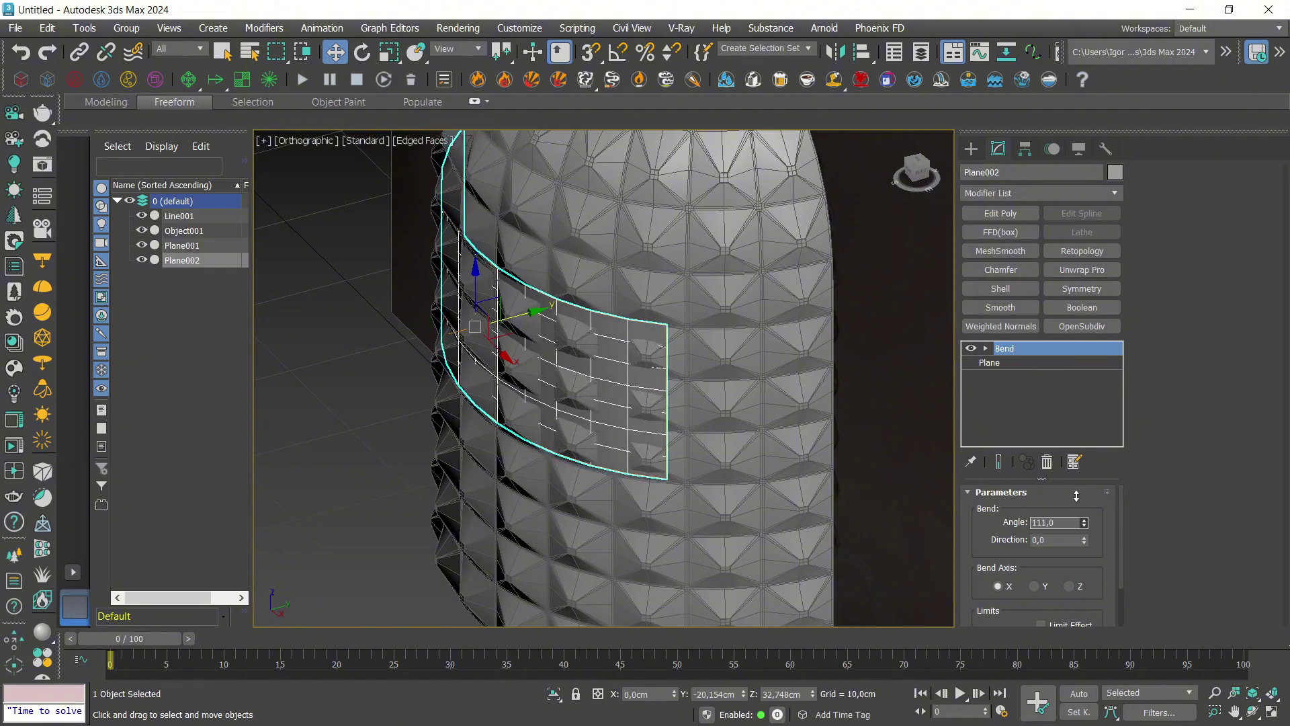
{"action": "left_click_drag", "start_coordinate": [509, 358], "coordinate": [510, 357]}
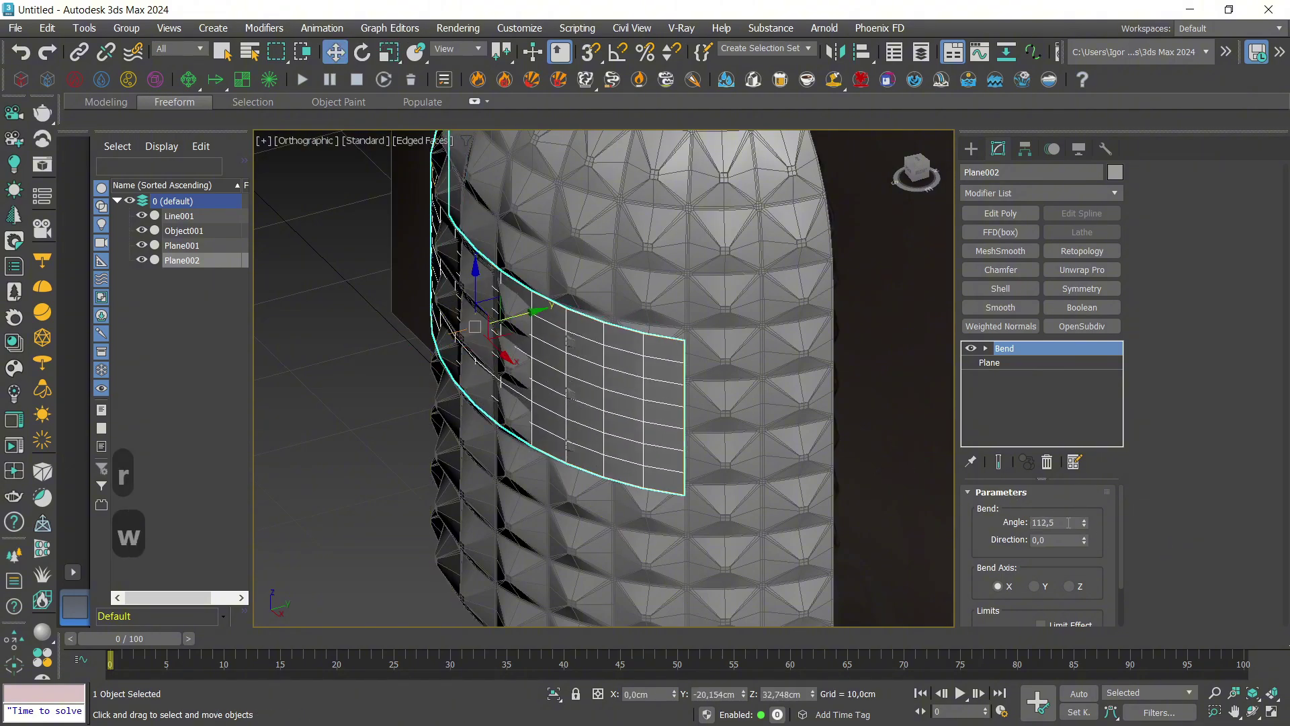
Adjust the label's scale along X and set its Bend angle to 138 to follow the bottle's curvature.
{"action": "left_click_drag", "start_coordinate": [1086, 525], "coordinate": [1068, 472]}
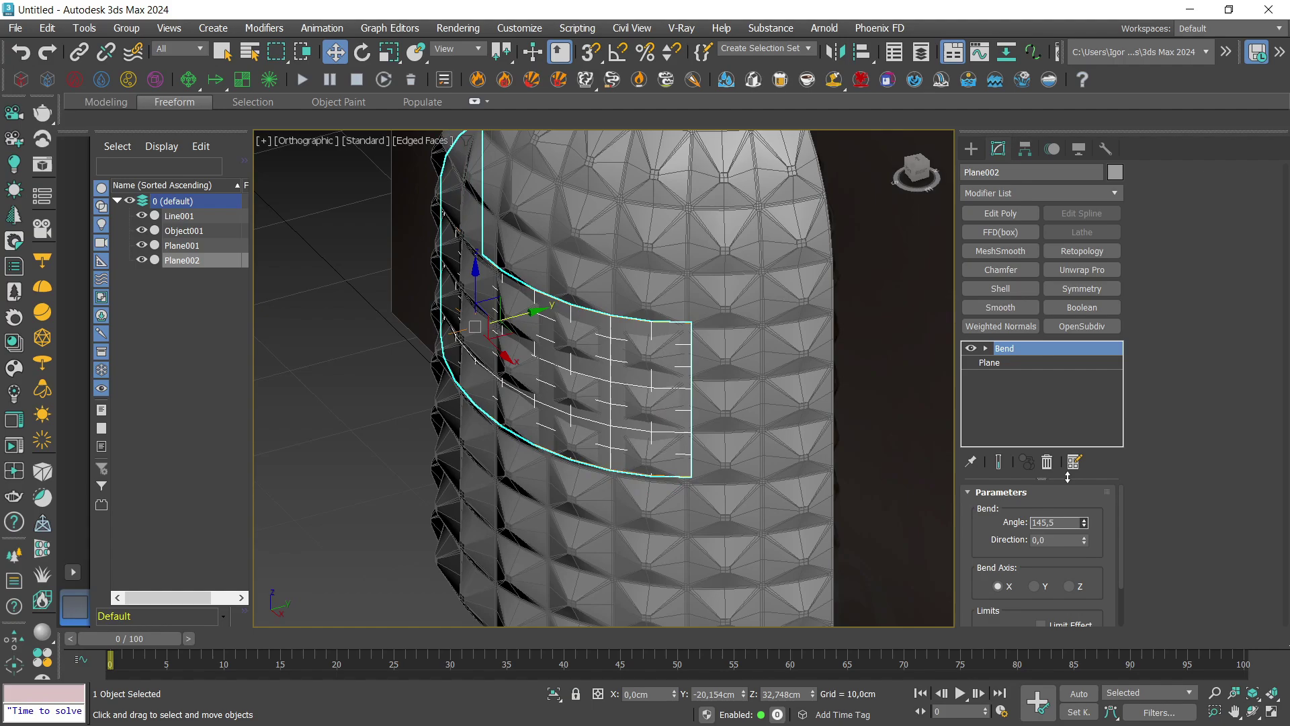
{"action": "middle_click_drag", "start_coordinate": [538, 403], "coordinate": [585, 369], "text": "alt"}
{"action": "key", "text": "r"}
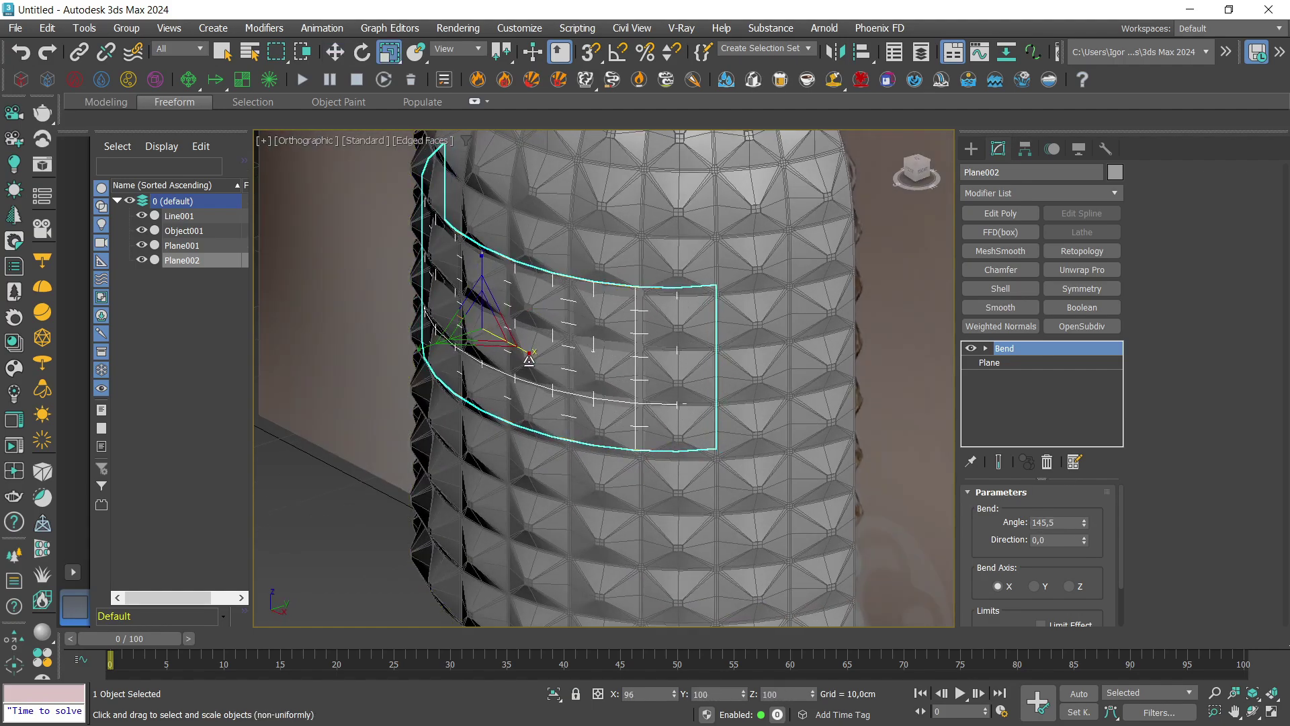
{"action": "left_click_drag", "start_coordinate": [529, 360], "coordinate": [531, 359]}
{"action": "key", "text": "w"}
{"action": "left_click_drag", "start_coordinate": [1085, 524], "coordinate": [1084, 537]}
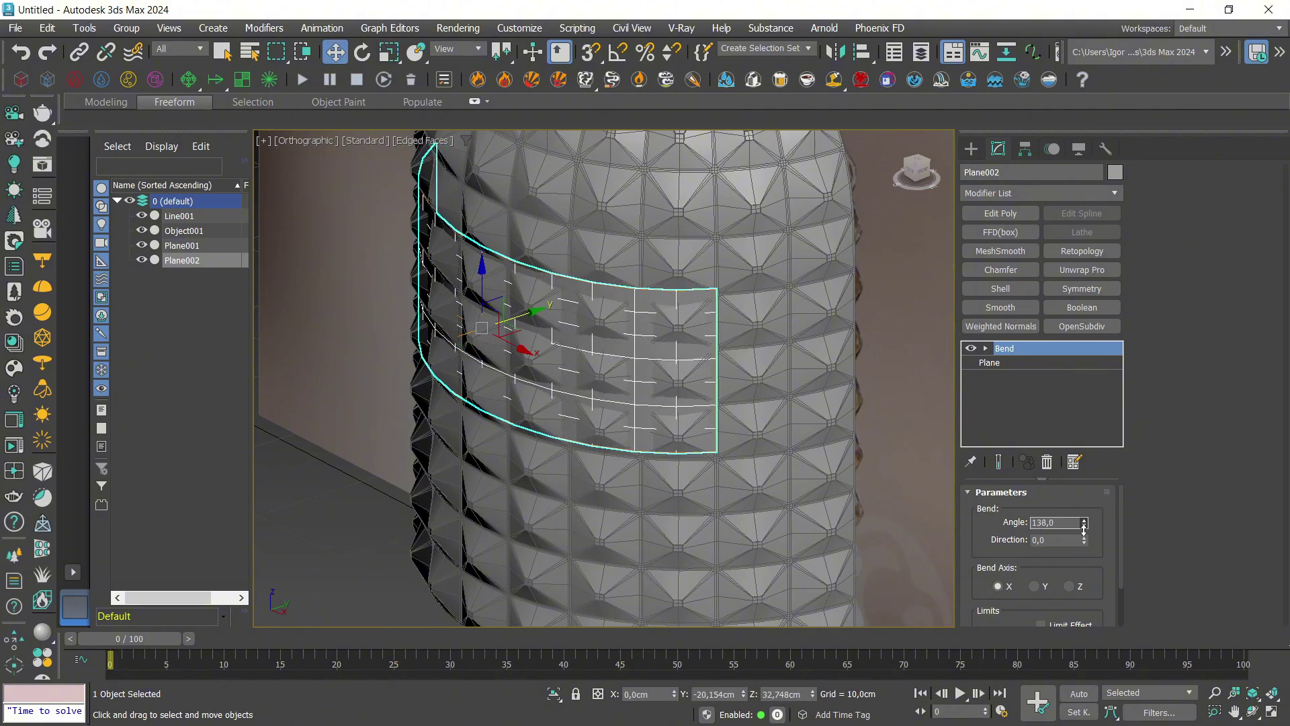
Lower the label to Z of about 32.2 cm and convert it to an Editable Poly.
{"action": "key", "text": "w"}
{"action": "middle_click_drag", "start_coordinate": [526, 319], "coordinate": [555, 297], "text": "alt"}
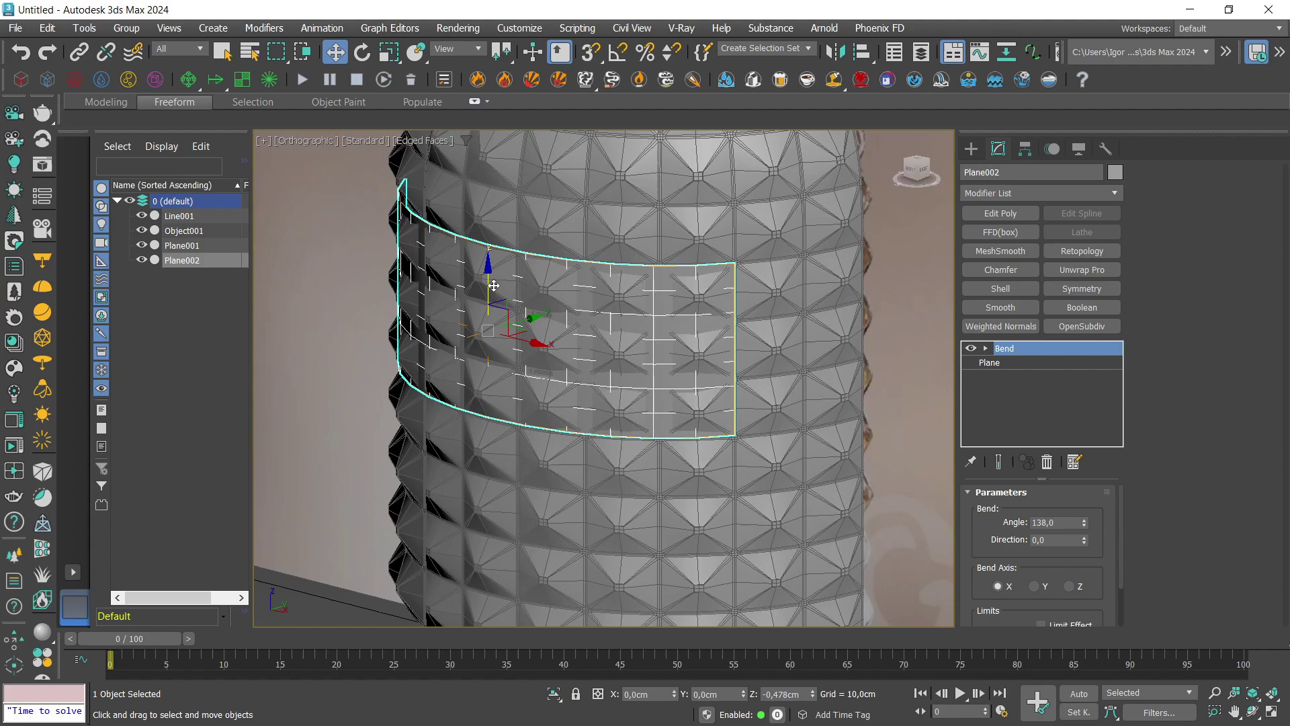
{"action": "key", "text": "ctrl+t"}
{"action": "key", "text": "F4"}
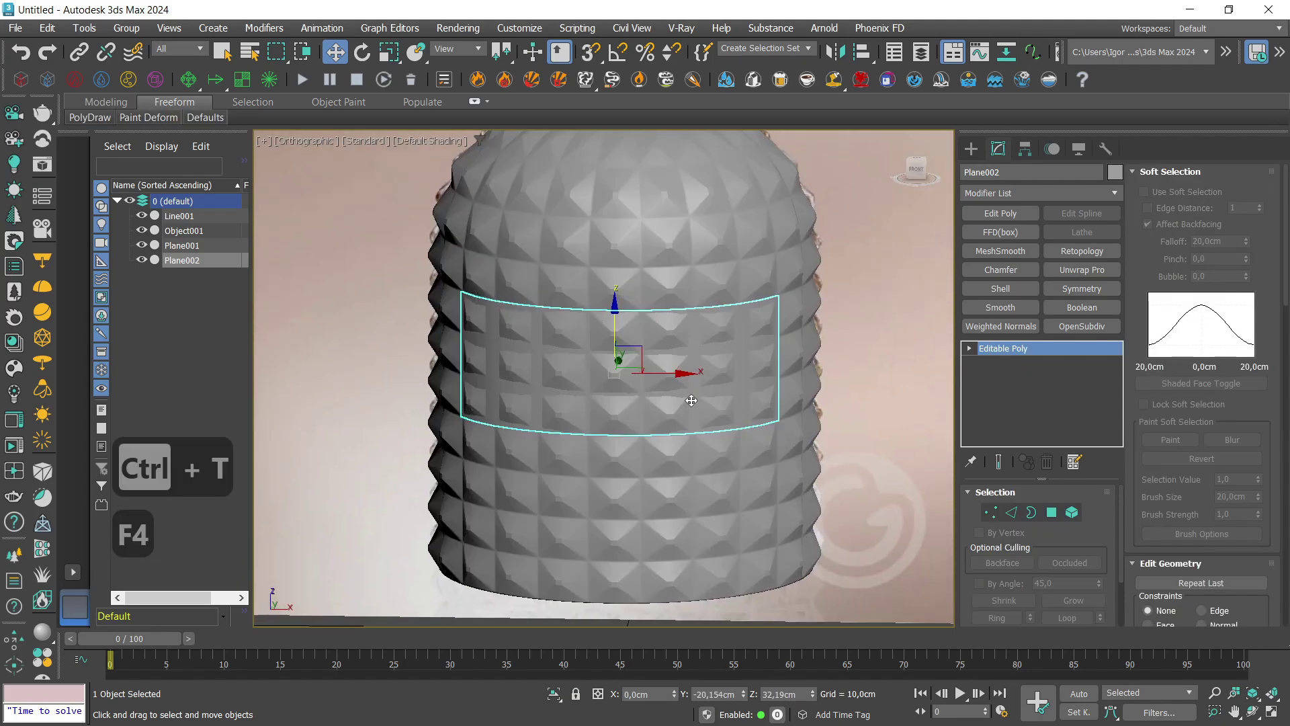
{"action": "key", "text": "F4"}
Add an Edit Poly modifier to the bottle body and give the body a lighter grey object color.
{"action": "left_click", "coordinate": [669, 266]}
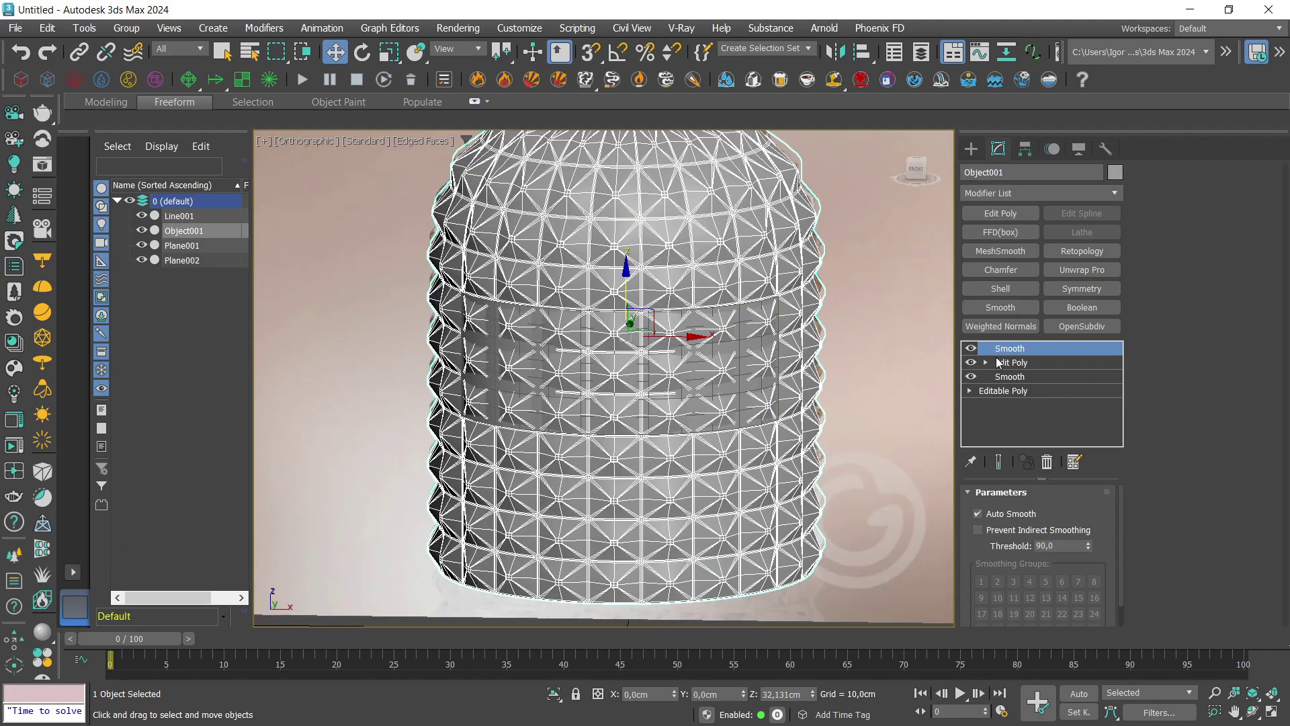
{"action": "left_click", "coordinate": [999, 214]}
{"action": "key", "text": "4"}
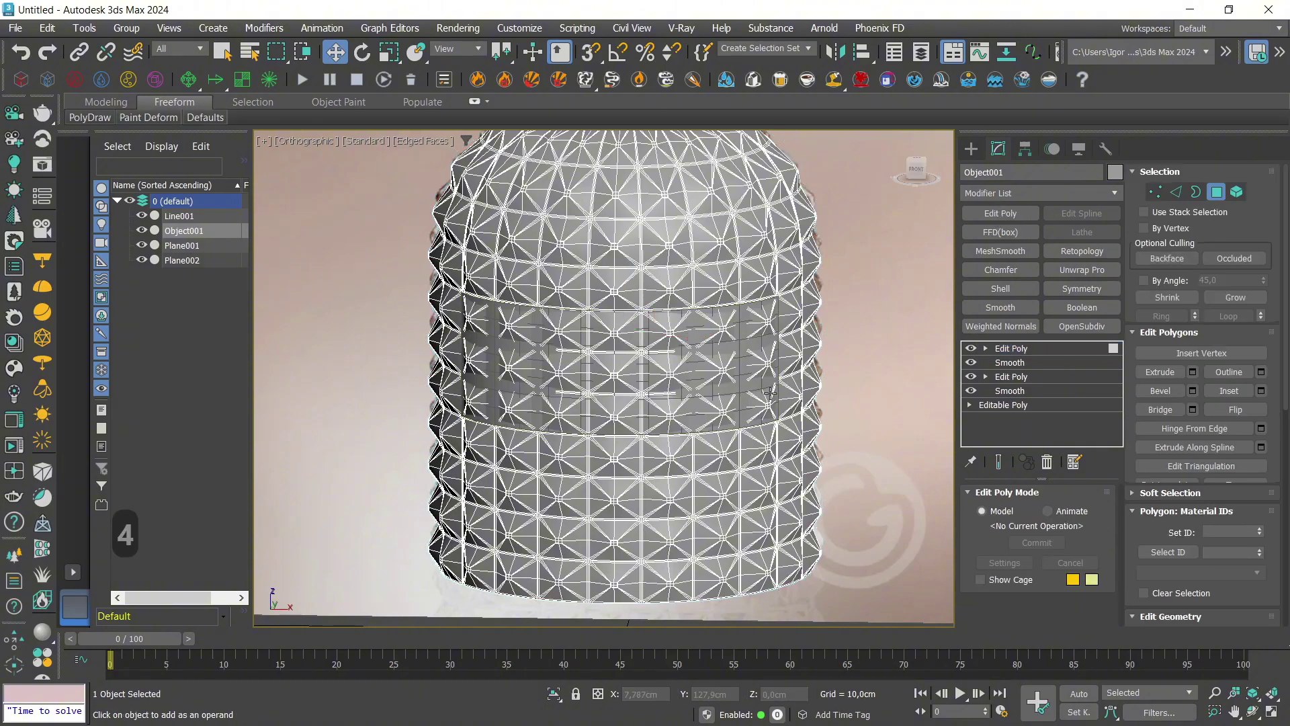
{"action": "scroll", "coordinate": [712, 348], "scroll_direction": "up", "scroll_amount": 6}
{"action": "key", "text": "F4"}
{"action": "middle_click_drag", "start_coordinate": [712, 349], "coordinate": [666, 349], "text": "alt"}
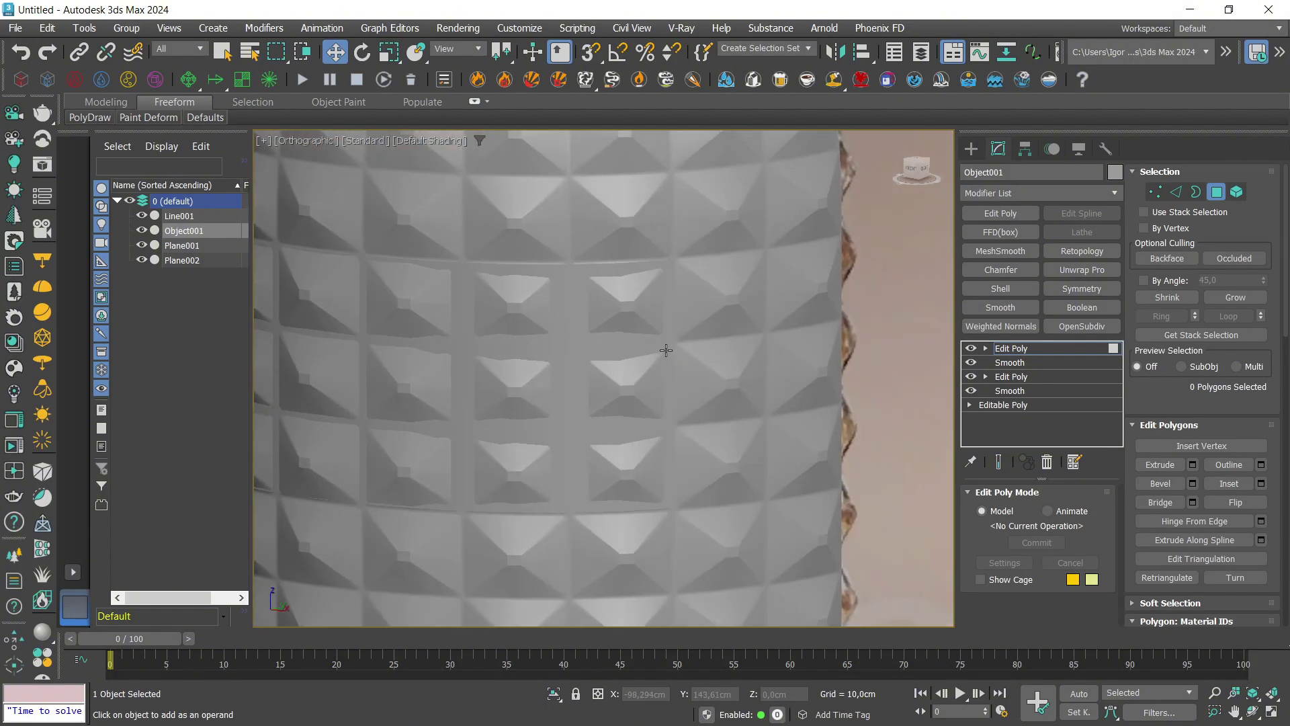
{"action": "key", "text": "4"}
{"action": "left_click", "coordinate": [1115, 173]}
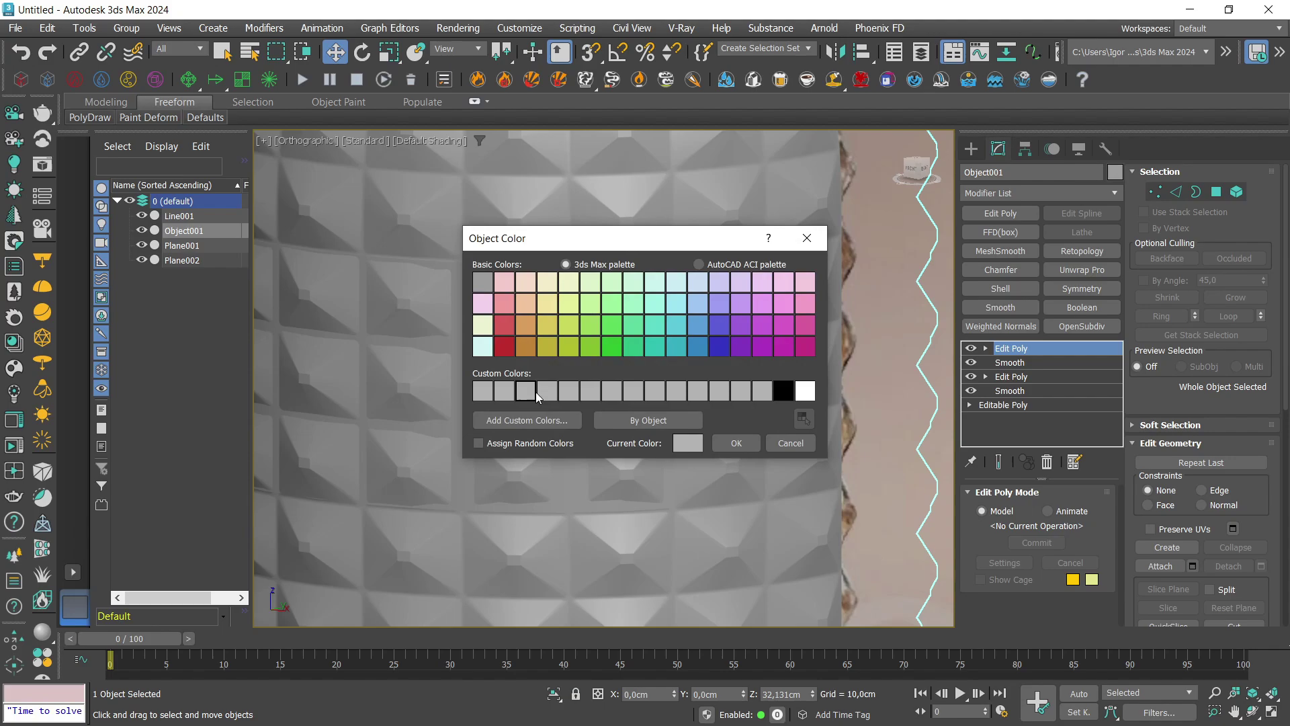
{"action": "left_click", "coordinate": [736, 444]}
{"action": "key", "text": "4"}
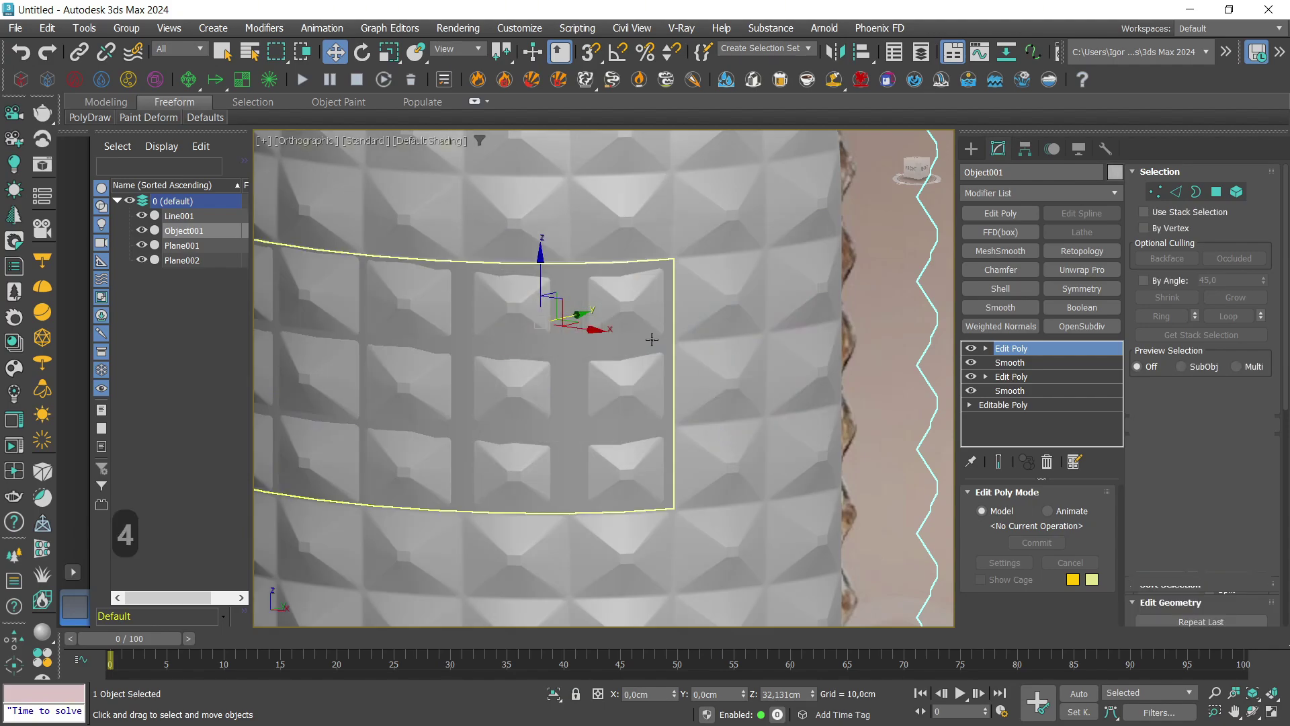
Select the narrow polygon strips of the bottle body along all four edges of the label and delete them.
{"action": "key", "text": "F3"}
{"action": "scroll", "coordinate": [663, 239], "scroll_direction": "up", "scroll_amount": 4}
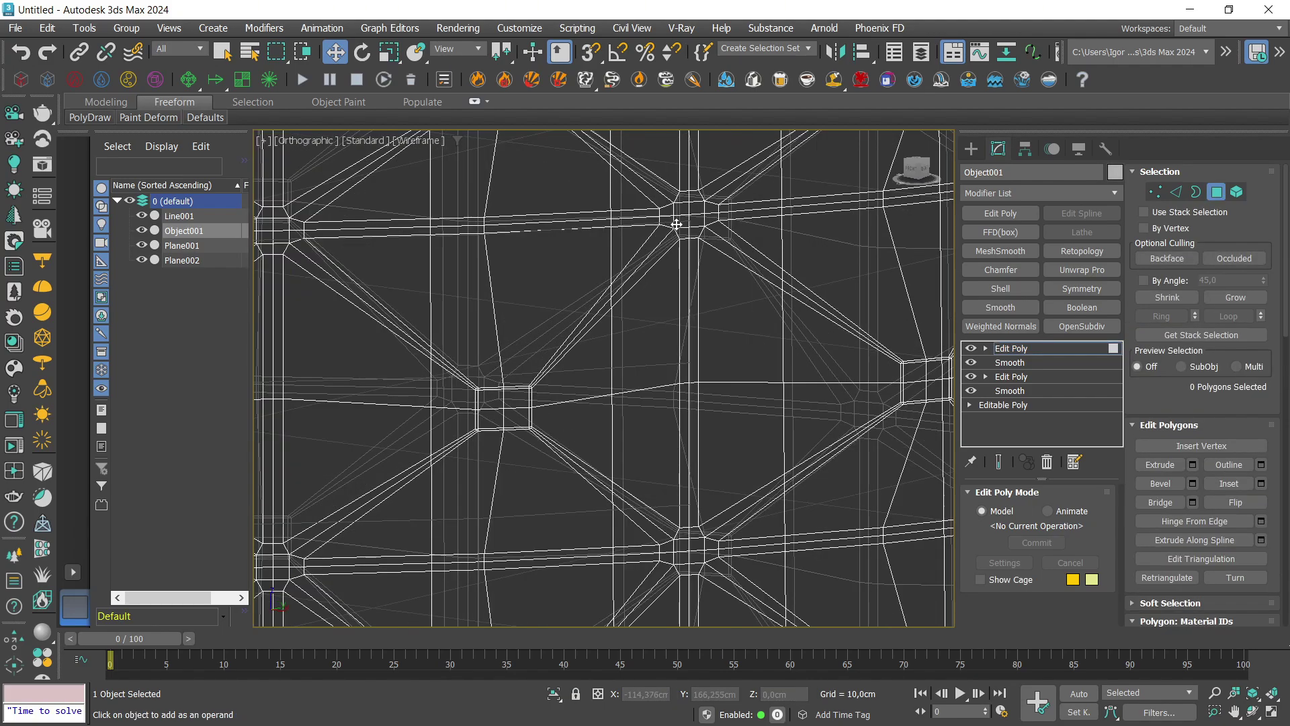
{"action": "key", "text": "F3"}
{"action": "middle_click_drag", "start_coordinate": [660, 555], "coordinate": [668, 455]}
{"action": "key", "text": "F3"}
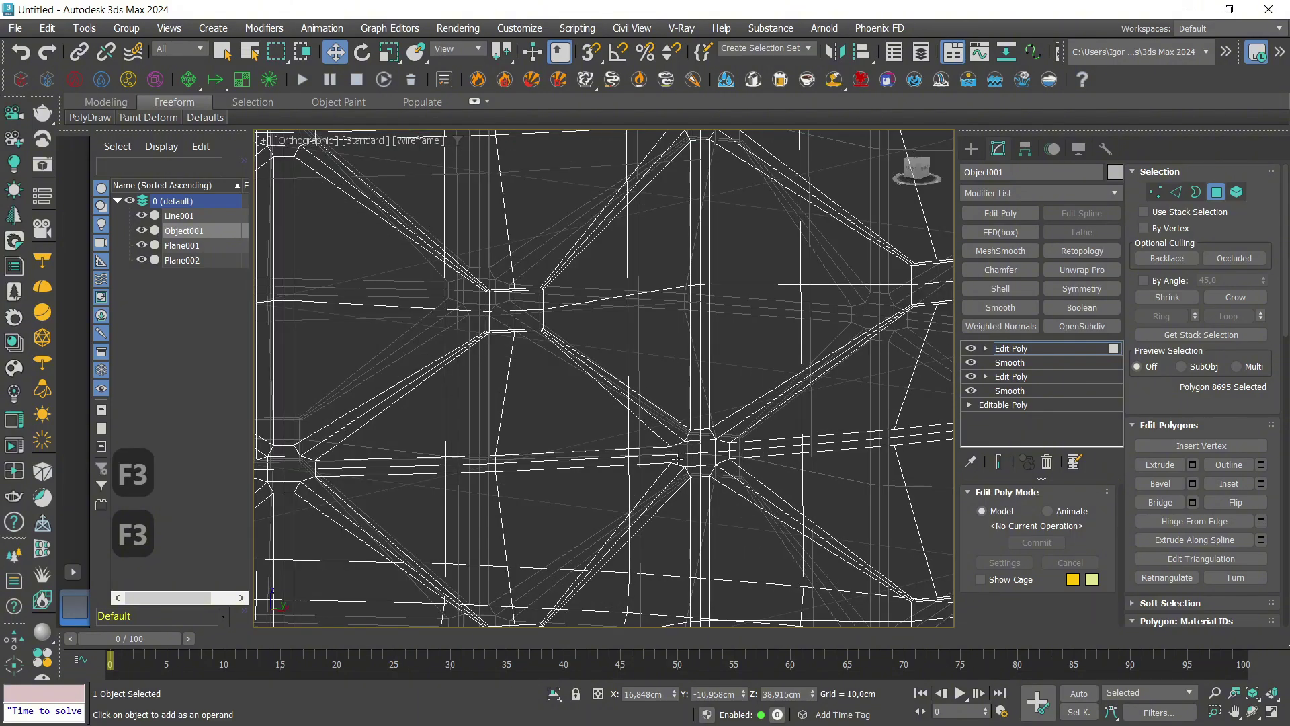
{"action": "key", "text": "F3"}
{"action": "key", "text": "F4"}
{"action": "scroll", "coordinate": [692, 450], "scroll_direction": "down", "scroll_amount": 11}
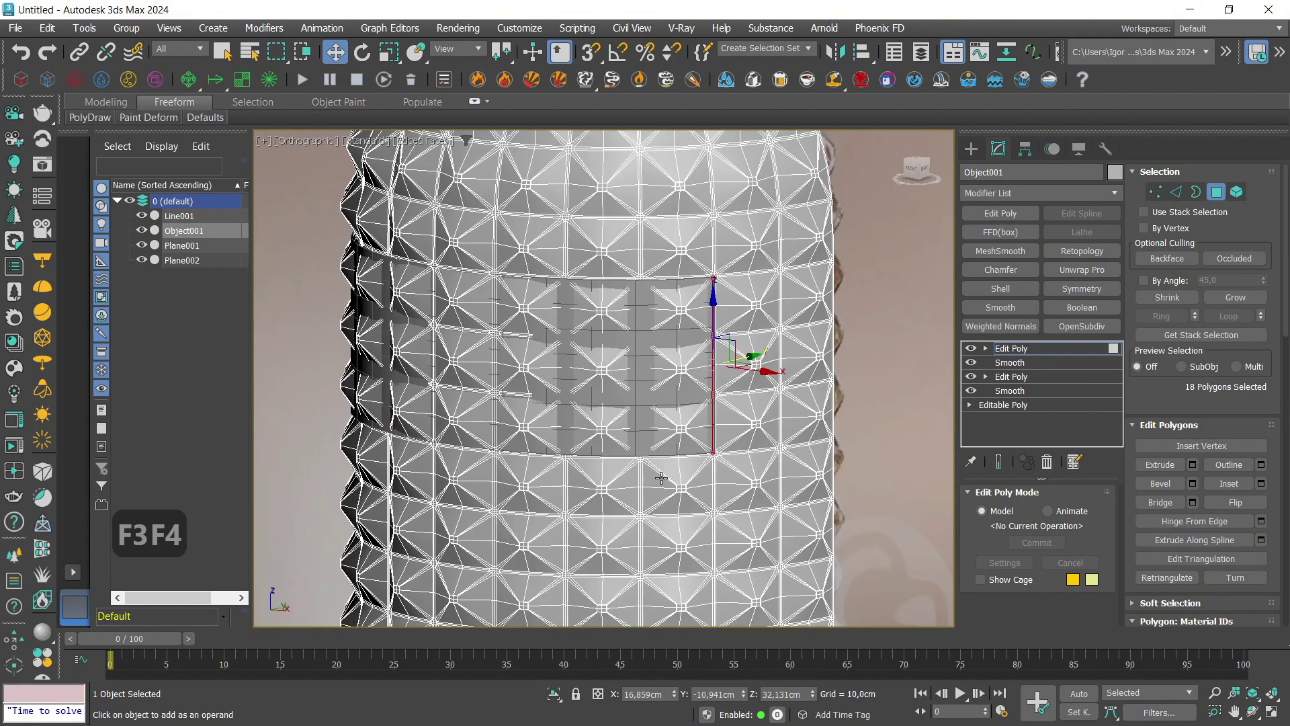
{"action": "scroll", "coordinate": [438, 503], "scroll_direction": "up", "scroll_amount": 8}
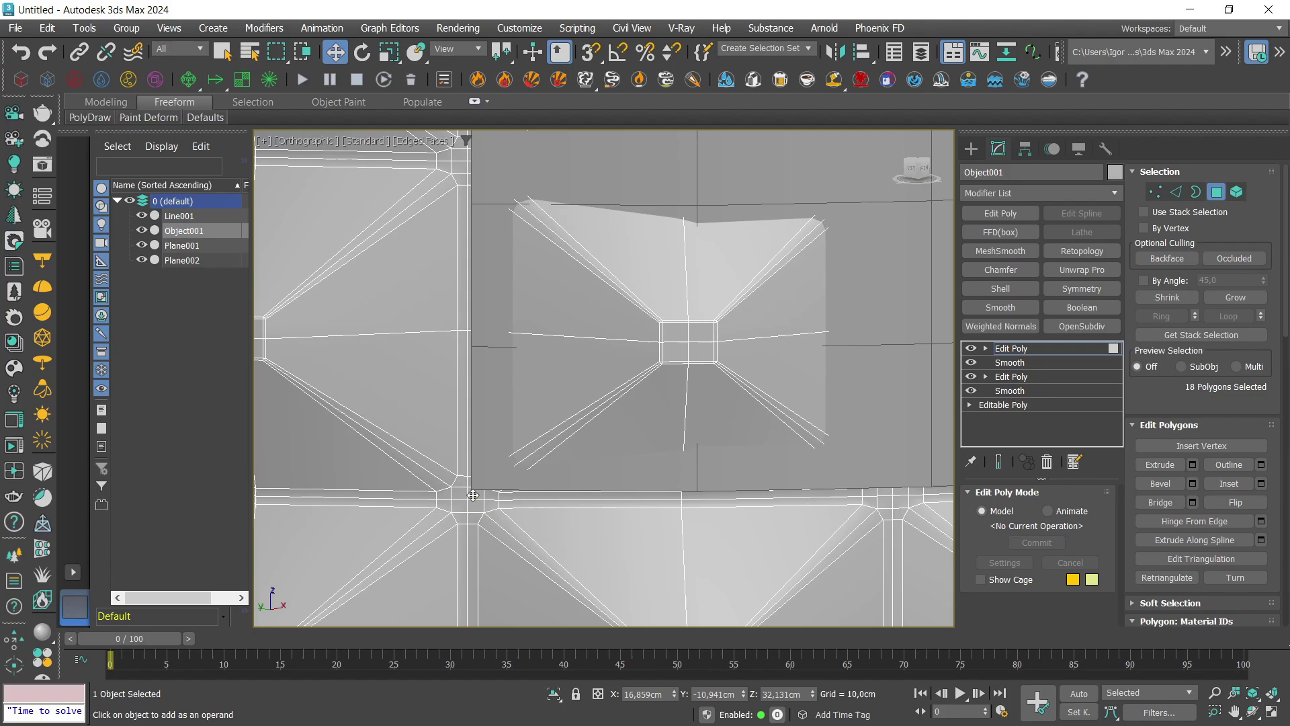
{"action": "left_click", "coordinate": [473, 496], "text": "shift"}
{"action": "scroll", "coordinate": [474, 495], "scroll_direction": "down", "scroll_amount": 4}
{"action": "middle_click_drag", "start_coordinate": [527, 340], "coordinate": [516, 341], "text": "alt"}
{"action": "left_click", "coordinate": [427, 257], "text": "shift"}
{"action": "scroll", "coordinate": [430, 265], "scroll_direction": "down", "scroll_amount": 9}
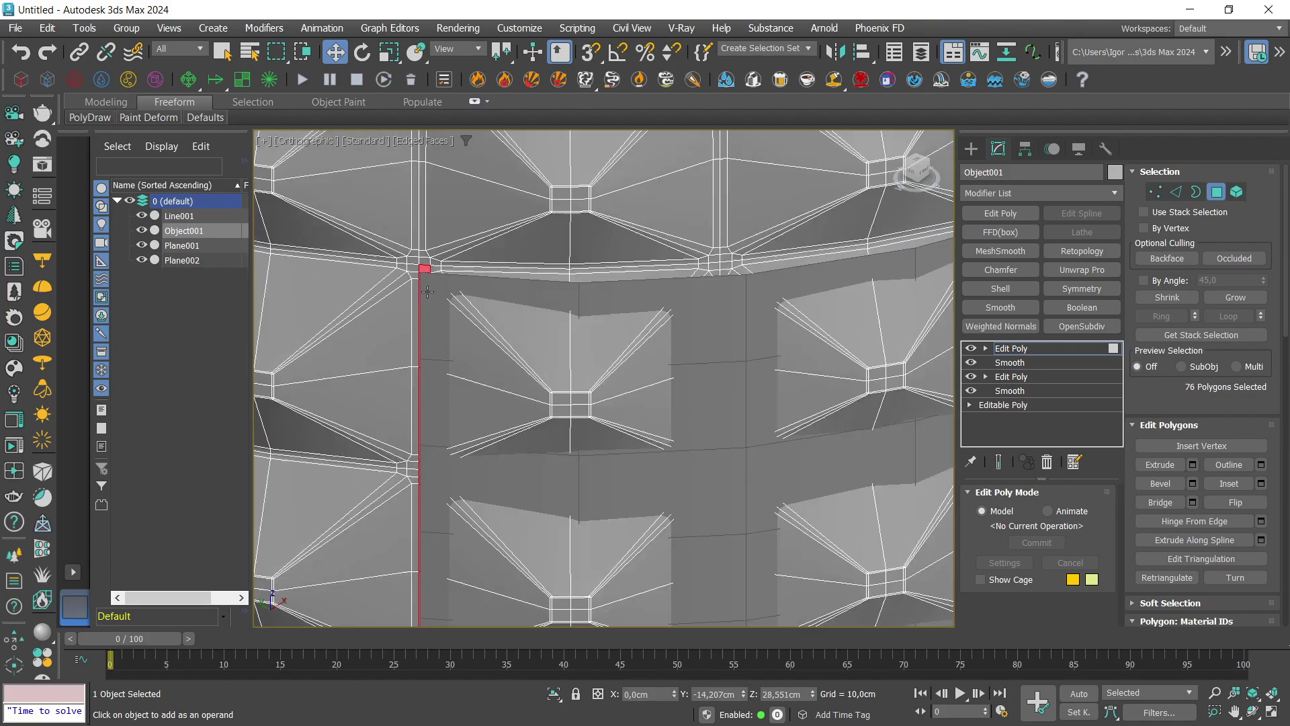
{"action": "middle_click_drag", "start_coordinate": [672, 322], "coordinate": [555, 316], "text": "alt"}
{"action": "scroll", "coordinate": [733, 303], "scroll_direction": "up", "scroll_amount": 5}
{"action": "scroll", "coordinate": [733, 303], "scroll_direction": "up", "scroll_amount": 4}
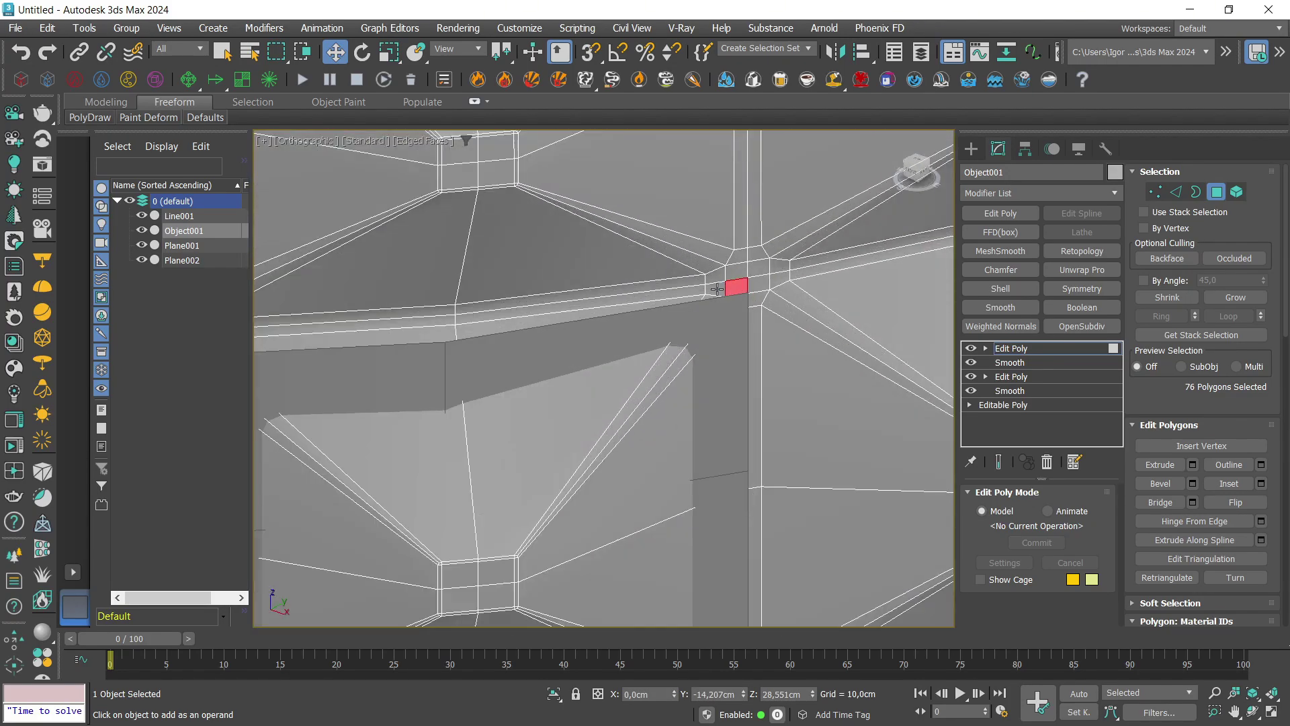
{"action": "left_click", "coordinate": [715, 283], "text": "shift"}
{"action": "scroll", "coordinate": [713, 289], "scroll_direction": "down", "scroll_amount": 4}
{"action": "middle_click_drag", "start_coordinate": [692, 332], "coordinate": [738, 329]}
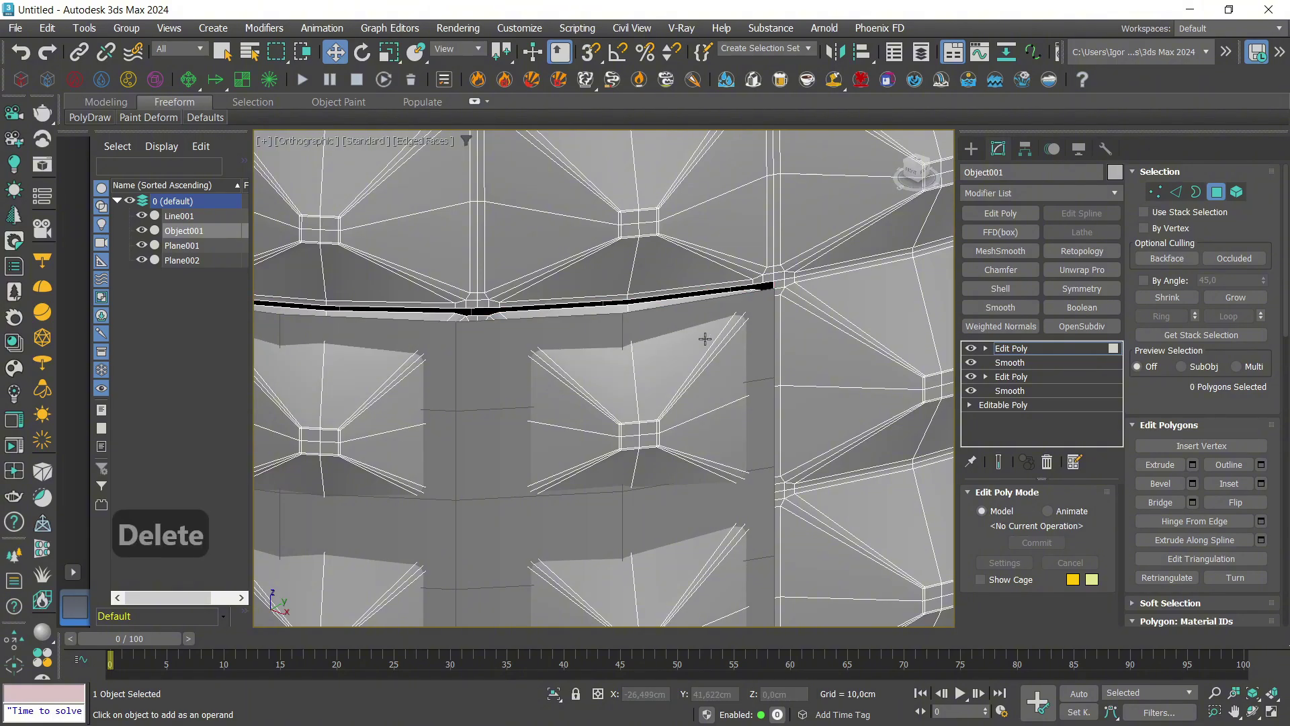
Delete the detached studded element of the bottle body enclosed by the label.
{"action": "key", "text": "5"}
{"action": "scroll", "coordinate": [705, 338], "scroll_direction": "down", "scroll_amount": 5}
{"action": "key", "text": "Delete"}
{"action": "scroll", "coordinate": [774, 383], "scroll_direction": "up", "scroll_amount": 2}
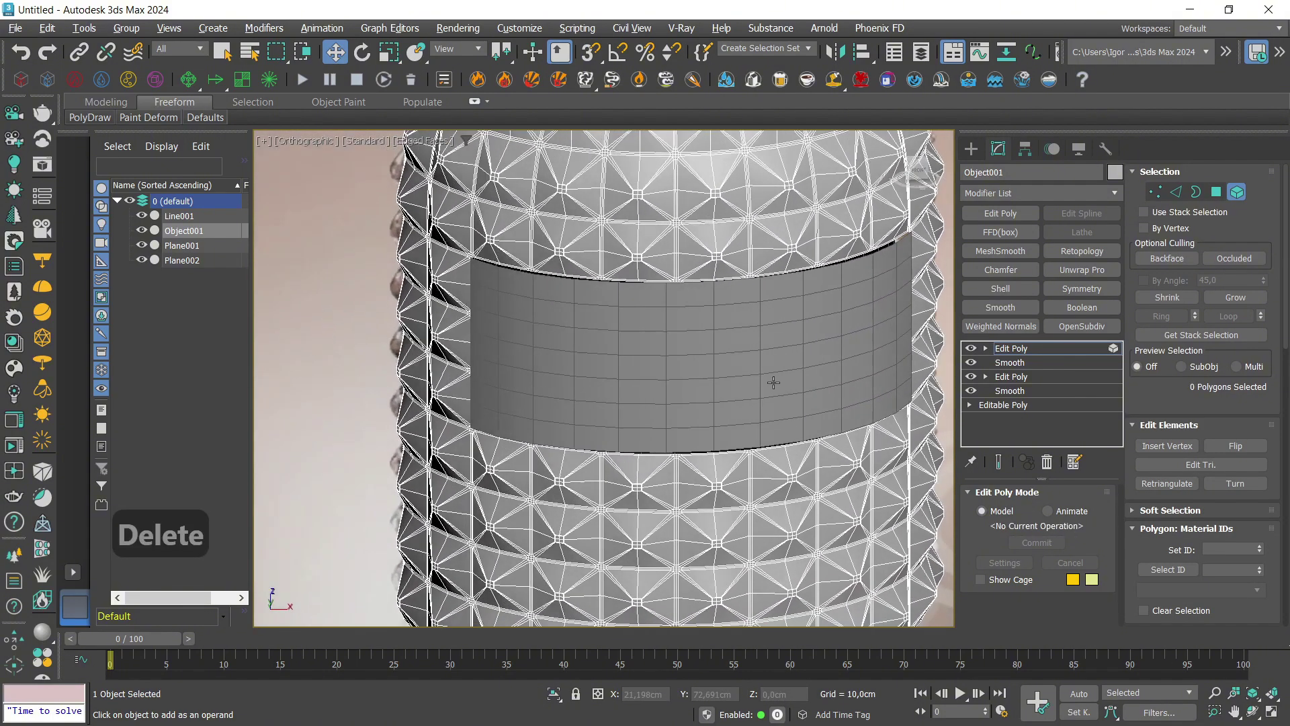
{"action": "middle_click_drag", "start_coordinate": [773, 382], "coordinate": [946, 400], "text": "alt"}
Isolate the bottle body together with the label.
{"action": "left_click", "coordinate": [713, 349]}
{"action": "mouse_move", "coordinate": [712, 350]}
{"action": "middle_mouse_down", "text": "alt"}
{"action": "mouse_move", "coordinate": [708, 319]}
{"action": "mouse_move", "coordinate": [769, 428]}
{"action": "mouse_move", "coordinate": [748, 446]}
{"action": "mouse_move", "coordinate": [598, 444]}
{"action": "mouse_move", "coordinate": [667, 433]}
{"action": "mouse_move", "coordinate": [552, 448]}
{"action": "middle_mouse_up", "text": "alt"}
{"action": "key", "text": "F4"}
{"action": "left_click", "coordinate": [717, 242], "text": "ctrl"}
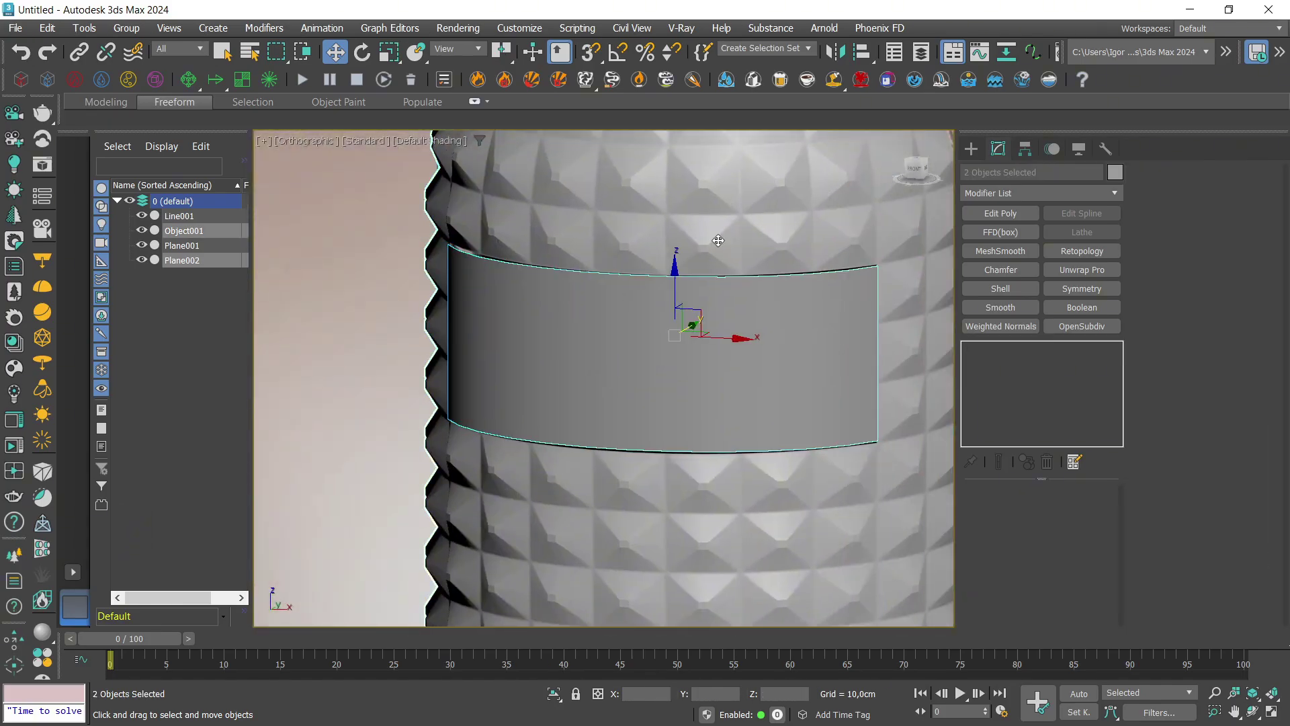
{"action": "key", "text": "alt+q"}
{"action": "middle_click_drag", "start_coordinate": [766, 363], "coordinate": [796, 330], "text": "alt"}
Hide the grid and move the label back into the bottle's opening to Y of about -19.4 cm.
{"action": "left_click", "coordinate": [766, 356]}
{"action": "key", "text": "g"}
{"action": "middle_click_drag", "start_coordinate": [737, 380], "coordinate": [792, 410], "text": "alt"}
{"action": "scroll", "coordinate": [787, 397], "scroll_direction": "up", "scroll_amount": 3}
{"action": "key", "text": "F4"}
{"action": "left_click_drag", "start_coordinate": [674, 299], "coordinate": [669, 302]}
Add a Shell modifier to the label with an outer amount of 0.21 cm.
{"action": "middle_click_drag", "start_coordinate": [669, 309], "coordinate": [647, 370], "text": "alt"}
{"action": "left_click", "coordinate": [1018, 287]}
{"action": "middle_click_drag", "start_coordinate": [699, 457], "coordinate": [697, 435], "text": "alt"}
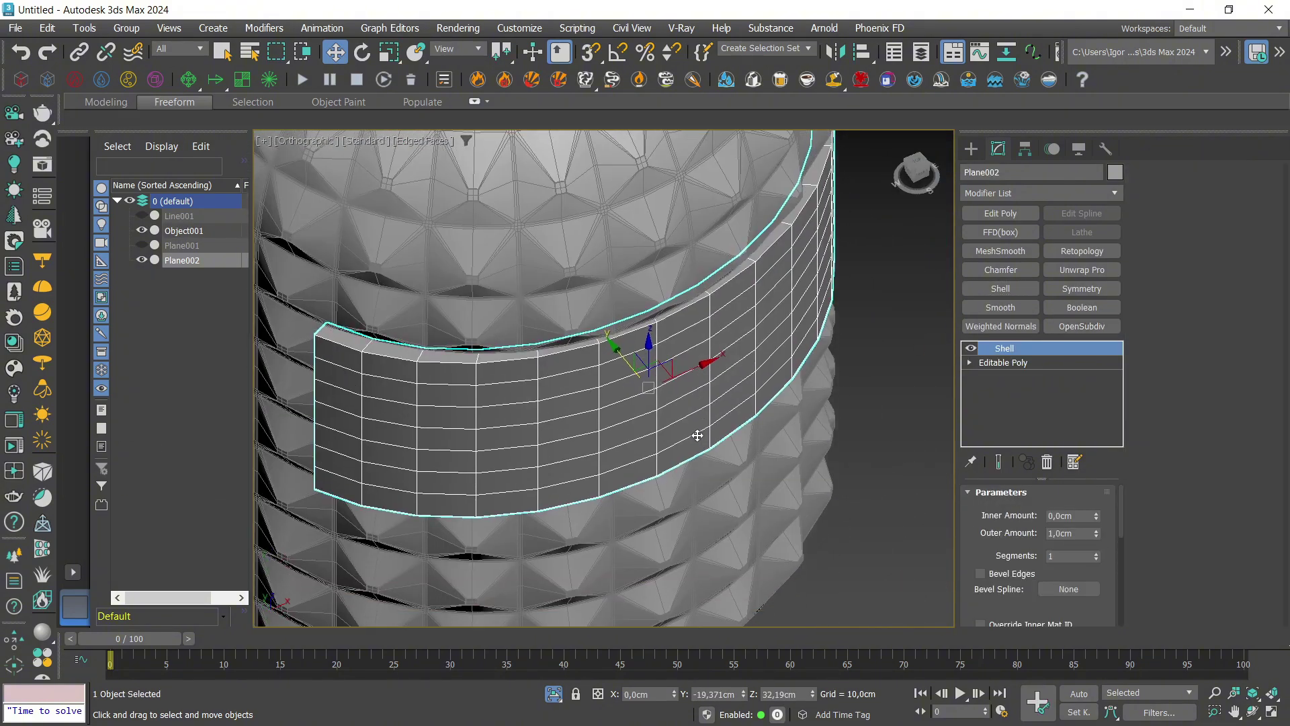
{"action": "left_click_drag", "start_coordinate": [1096, 535], "coordinate": [1081, 583]}
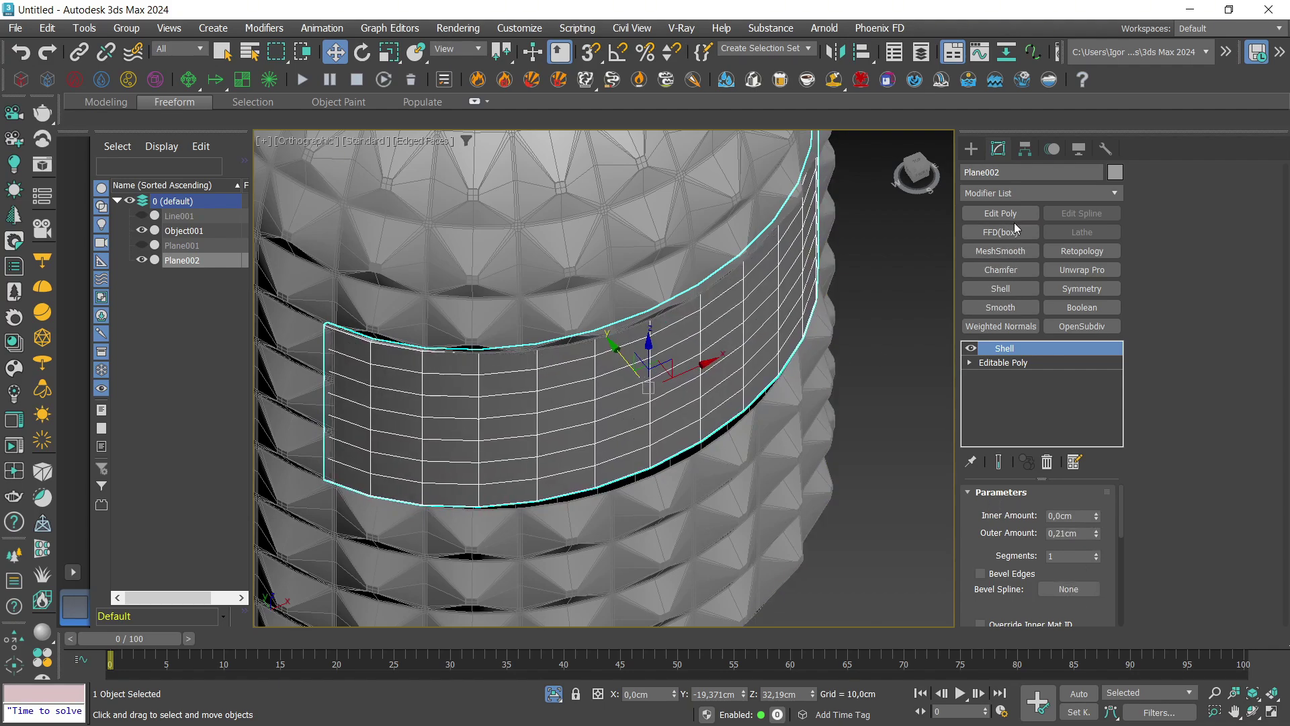
Add an FFD 3x3x3 modifier to the label above its Shell.
{"action": "left_click", "coordinate": [1010, 193]}
{"action": "key", "text": "f"}
{"action": "key", "text": "f"}
{"action": "left_click", "coordinate": [999, 255]}
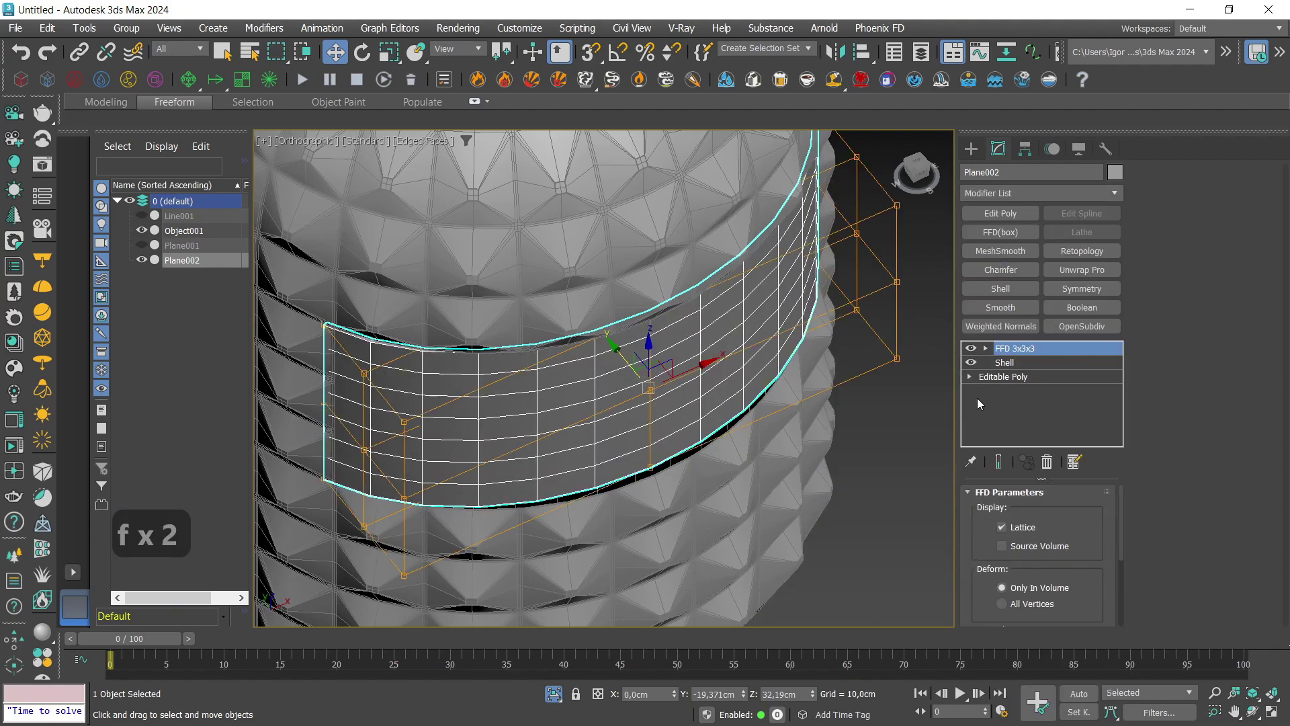
Pull the middle column of the label's FFD control points slightly forward, out of the bottle.
{"action": "key", "text": "z"}
{"action": "key", "text": "t"}
{"action": "key", "text": "z"}
{"action": "key", "text": "F3"}
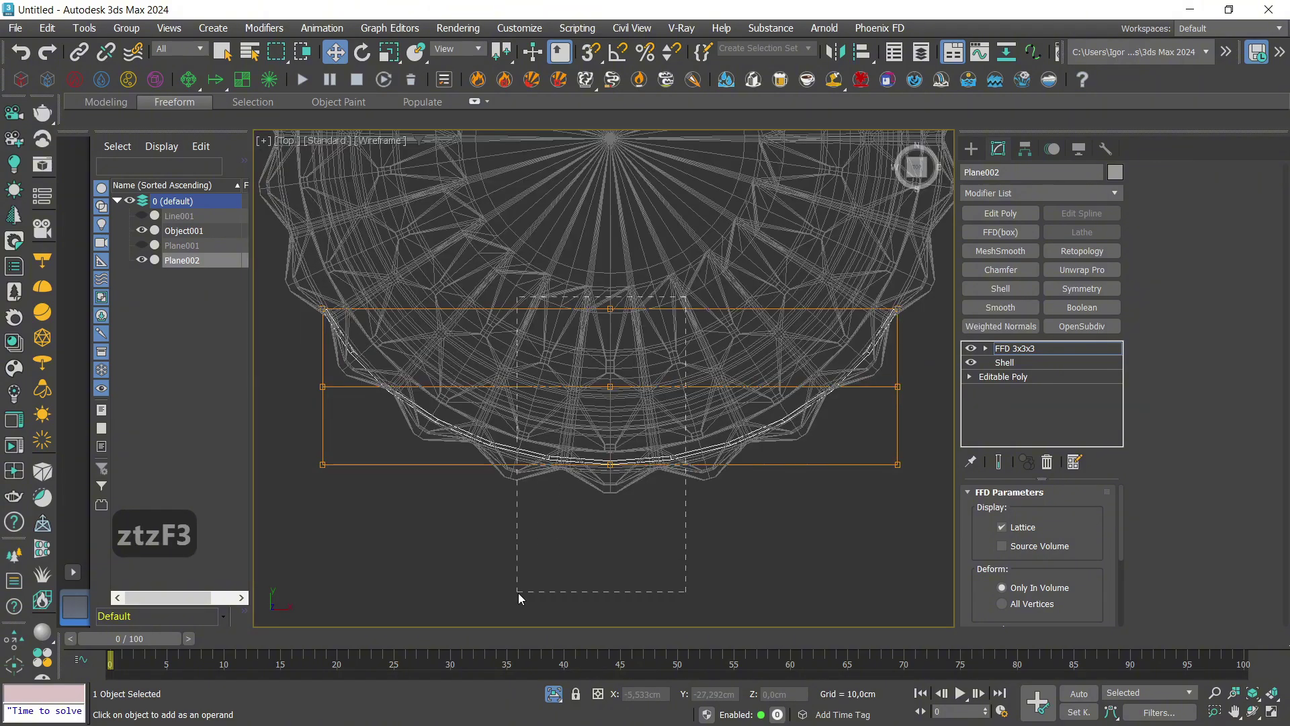
{"action": "key", "text": "F3"}
{"action": "middle_click_drag", "start_coordinate": [643, 451], "coordinate": [590, 356], "text": "alt"}
{"action": "scroll", "coordinate": [638, 389], "scroll_direction": "down", "scroll_amount": 4}
{"action": "middle_click_drag", "start_coordinate": [659, 403], "coordinate": [498, 420], "text": "alt"}
{"action": "scroll", "coordinate": [810, 410], "scroll_direction": "up", "scroll_amount": 7}
{"action": "key", "text": "F4"}
{"action": "scroll", "coordinate": [748, 362], "scroll_direction": "down", "scroll_amount": 8}
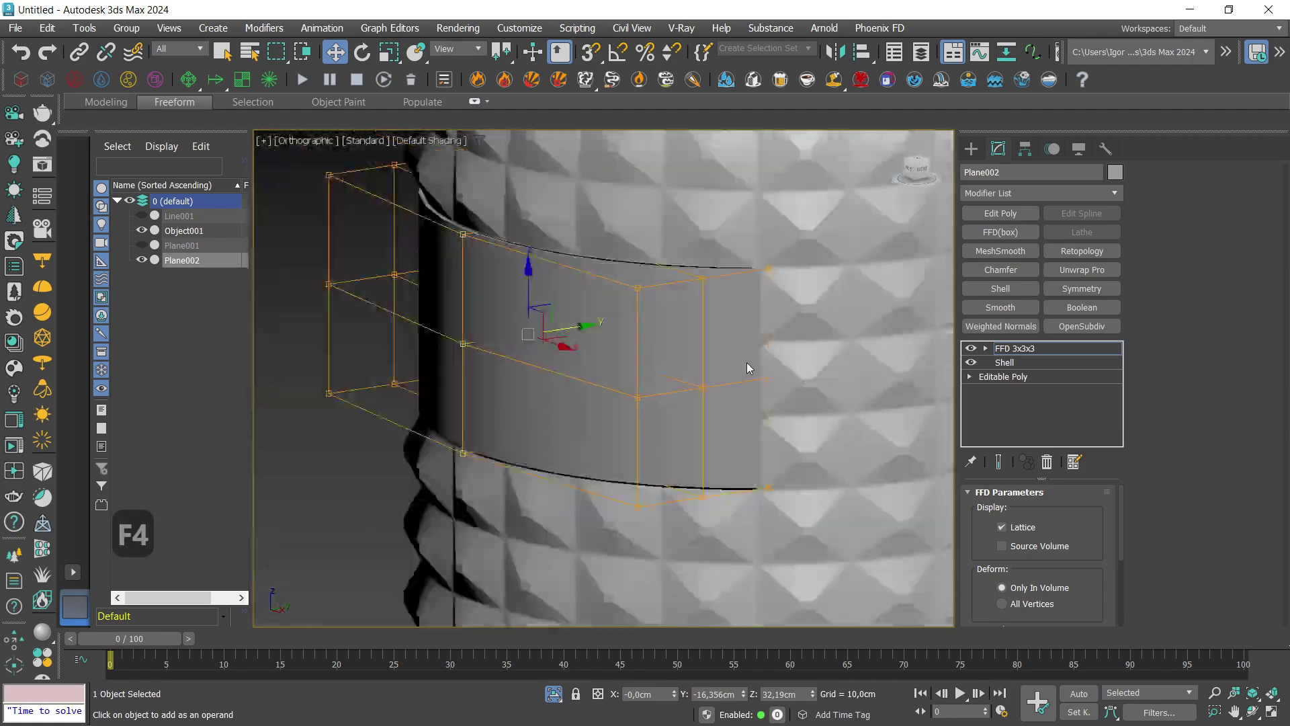
Move the FFD control points at the label's two ends back toward the bottle by about 0.17 cm along Y.
{"action": "scroll", "coordinate": [767, 355], "scroll_direction": "up", "scroll_amount": 8}
{"action": "key", "text": "F4"}
{"action": "scroll", "coordinate": [767, 355], "scroll_direction": "up", "scroll_amount": 4}
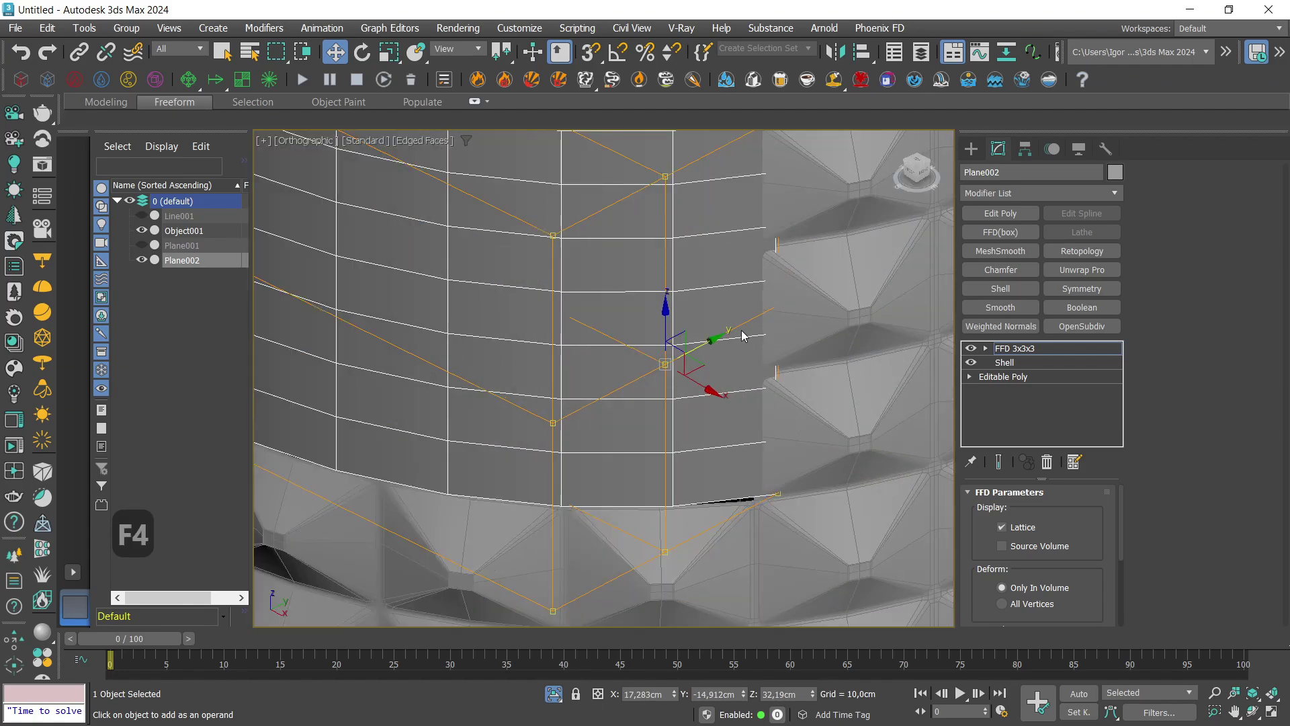
{"action": "left_click_drag", "start_coordinate": [703, 346], "coordinate": [705, 348]}
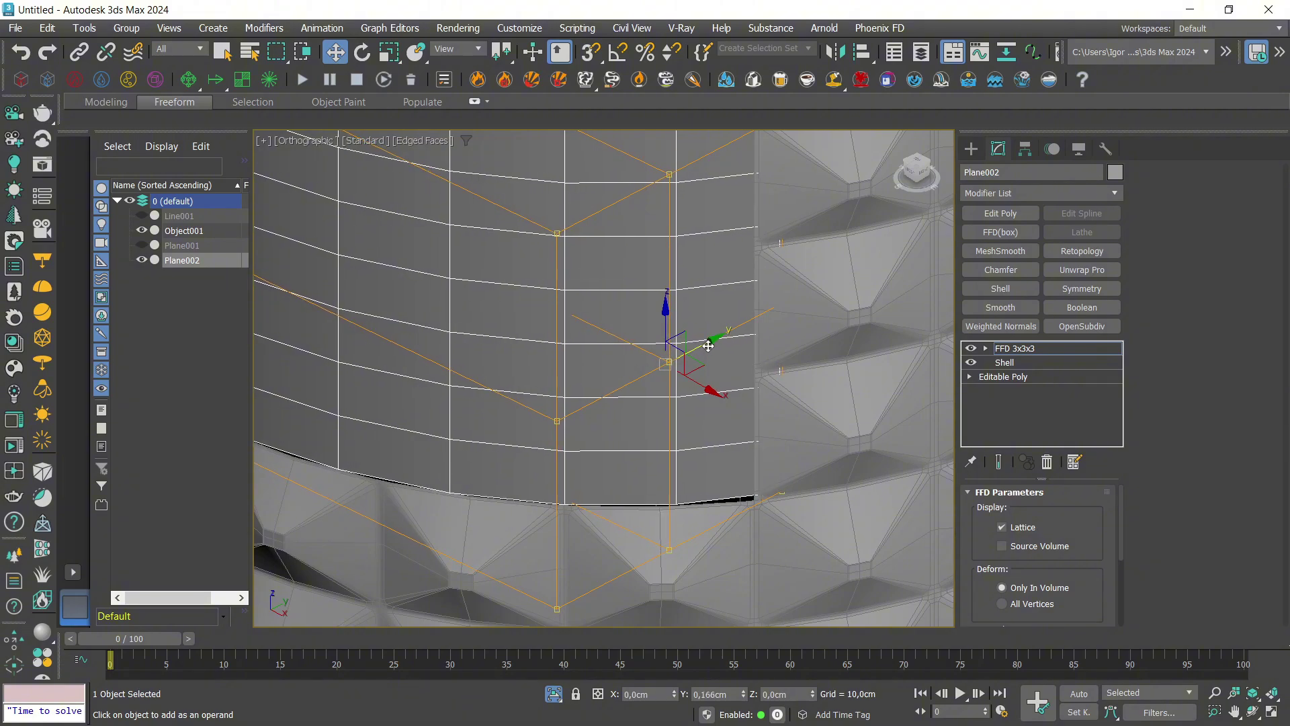
{"action": "scroll", "coordinate": [723, 377], "scroll_direction": "down", "scroll_amount": 4}
{"action": "middle_click_drag", "start_coordinate": [725, 396], "coordinate": [507, 432], "text": "alt"}
{"action": "key", "text": "F3"}
{"action": "key", "text": "F3"}
{"action": "key", "text": "F4"}
{"action": "scroll", "coordinate": [487, 424], "scroll_direction": "up", "scroll_amount": 5}
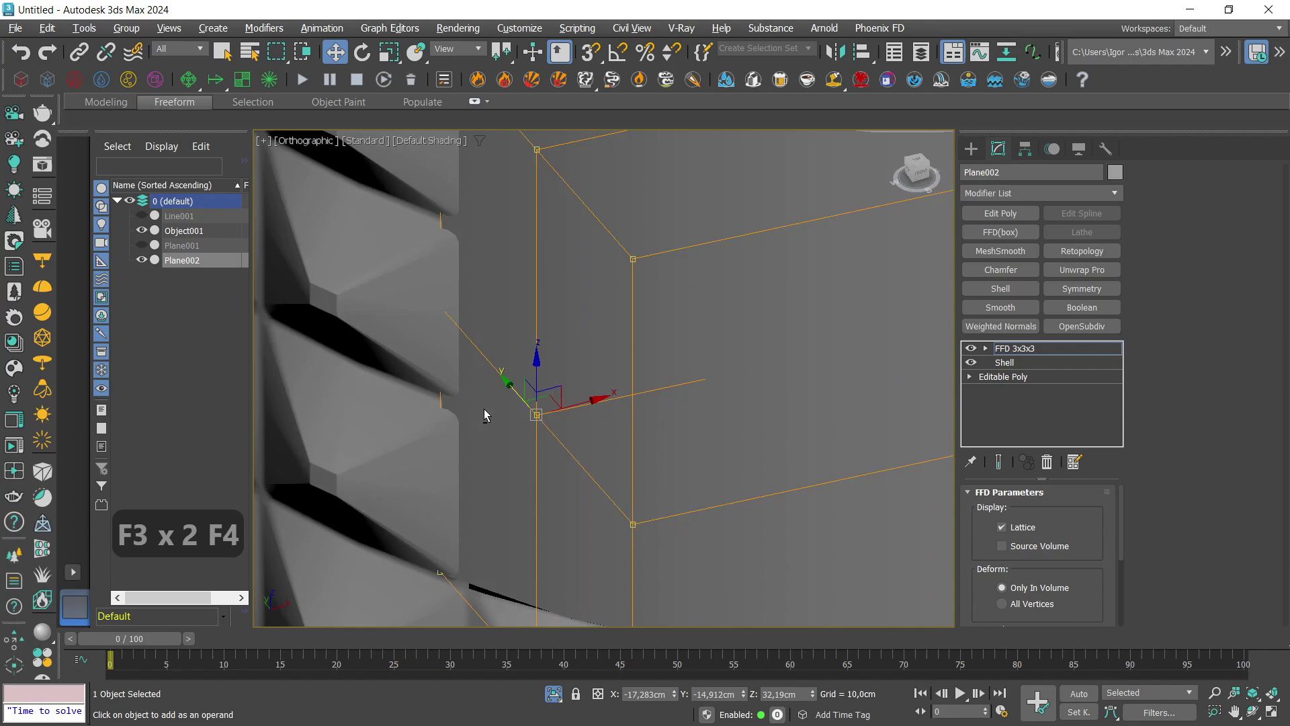
Check the label's fit in the opening and collapse its modifiers into an editable poly.
{"action": "scroll", "coordinate": [502, 382], "scroll_direction": "down", "scroll_amount": 8}
{"action": "middle_click_drag", "start_coordinate": [772, 434], "coordinate": [457, 357], "text": "alt"}
{"action": "scroll", "coordinate": [698, 477], "scroll_direction": "up", "scroll_amount": 8}
{"action": "middle_click_drag", "start_coordinate": [641, 436], "coordinate": [737, 426], "text": "alt"}
{"action": "scroll", "coordinate": [776, 455], "scroll_direction": "down", "scroll_amount": 2}
{"action": "key", "text": "F4"}
{"action": "key", "text": "F4"}
{"action": "scroll", "coordinate": [753, 457], "scroll_direction": "down", "scroll_amount": 5}
{"action": "key", "text": "ctrl+t"}
{"action": "scroll", "coordinate": [763, 455], "scroll_direction": "up", "scroll_amount": 6}
{"action": "key", "text": "F4"}
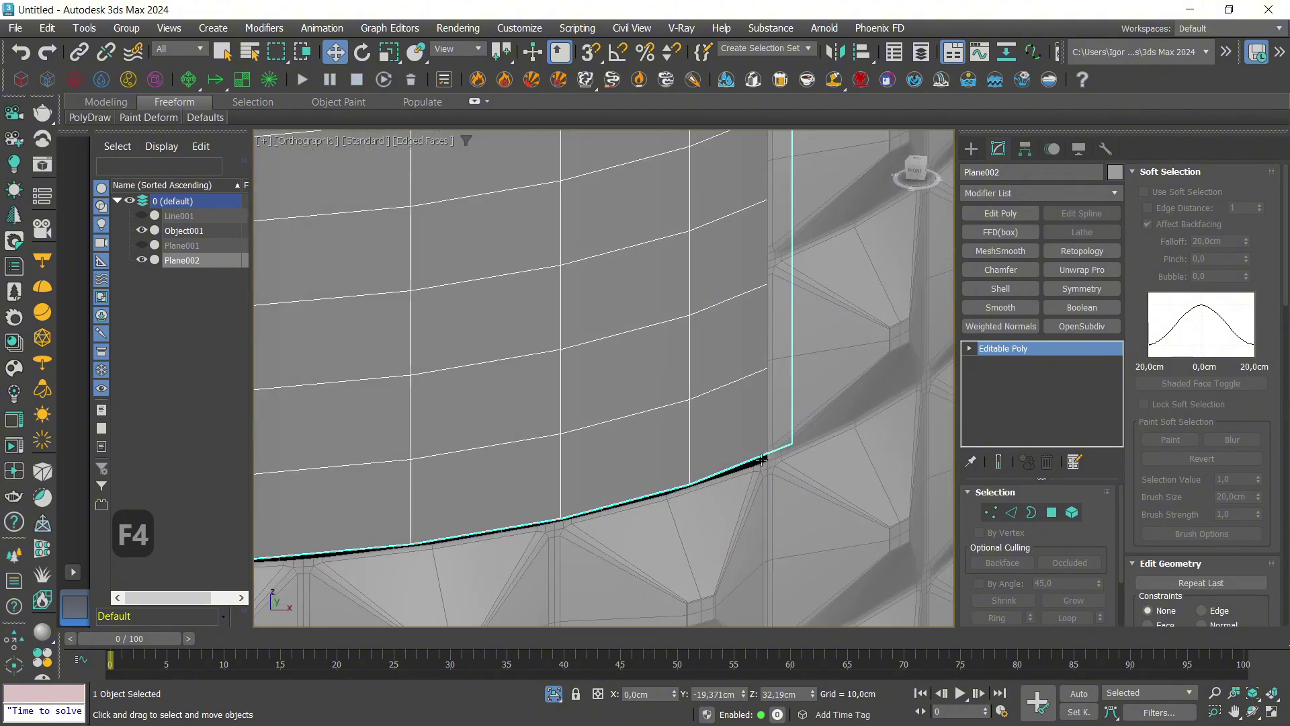
Select the border of the opening in the bottle body and move it inward to Y of about -14.2 cm.
{"action": "scroll", "coordinate": [762, 460], "scroll_direction": "up", "scroll_amount": 4}
{"action": "key", "text": "F4"}
{"action": "key", "text": "F4"}
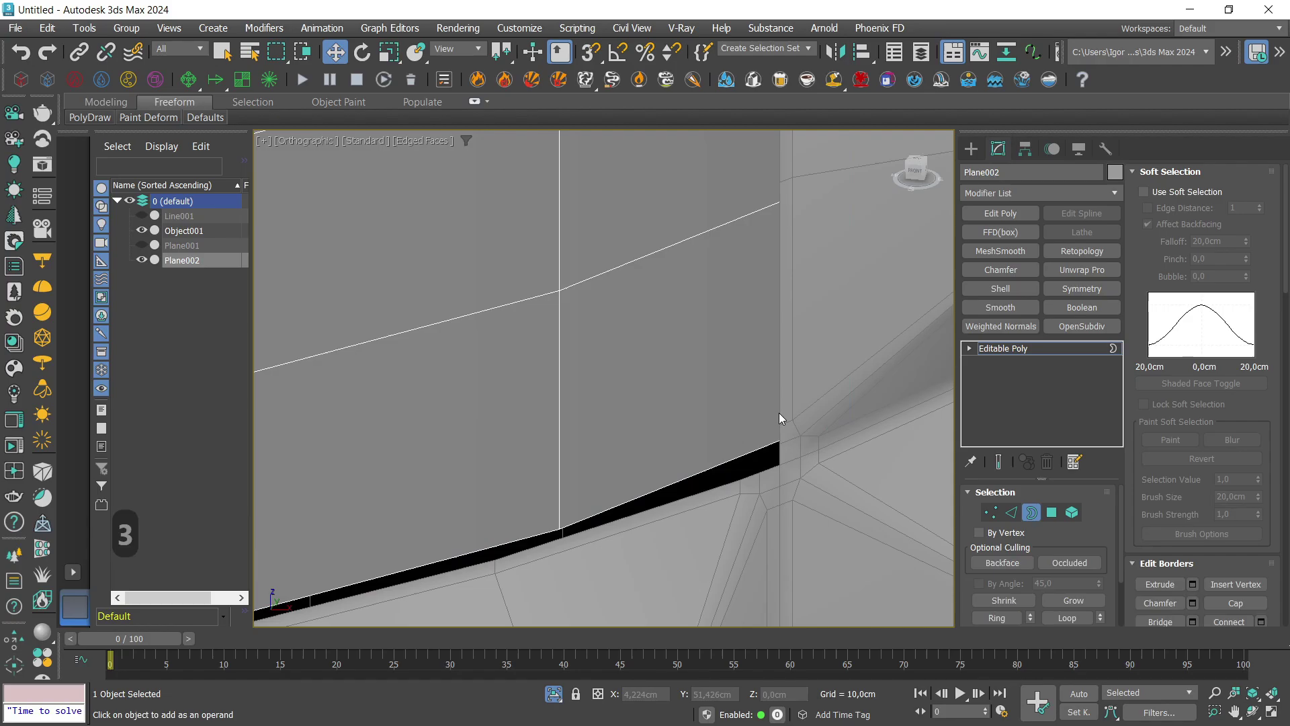
{"action": "left_click", "coordinate": [782, 443]}
{"action": "key", "text": "3"}
{"action": "key", "text": "F3"}
{"action": "scroll", "coordinate": [797, 440], "scroll_direction": "down", "scroll_amount": 6}
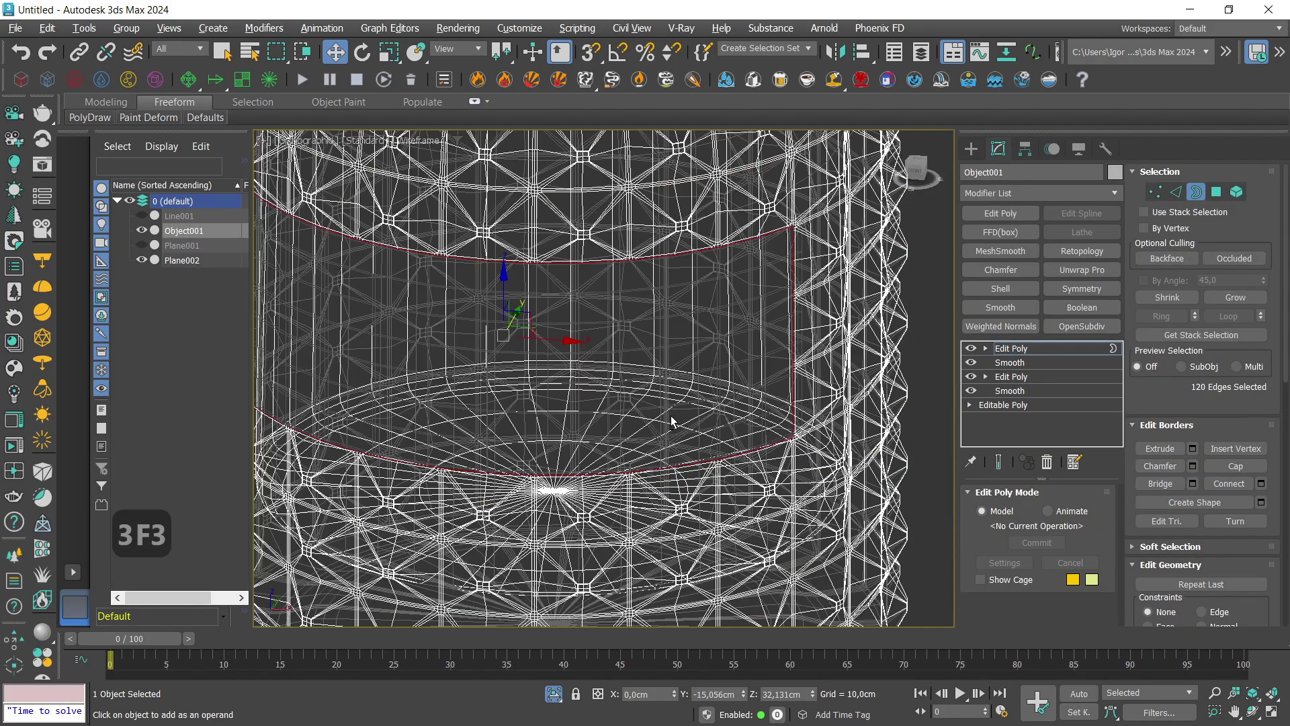
{"action": "middle_click_drag", "start_coordinate": [503, 319], "coordinate": [592, 346], "text": "alt"}
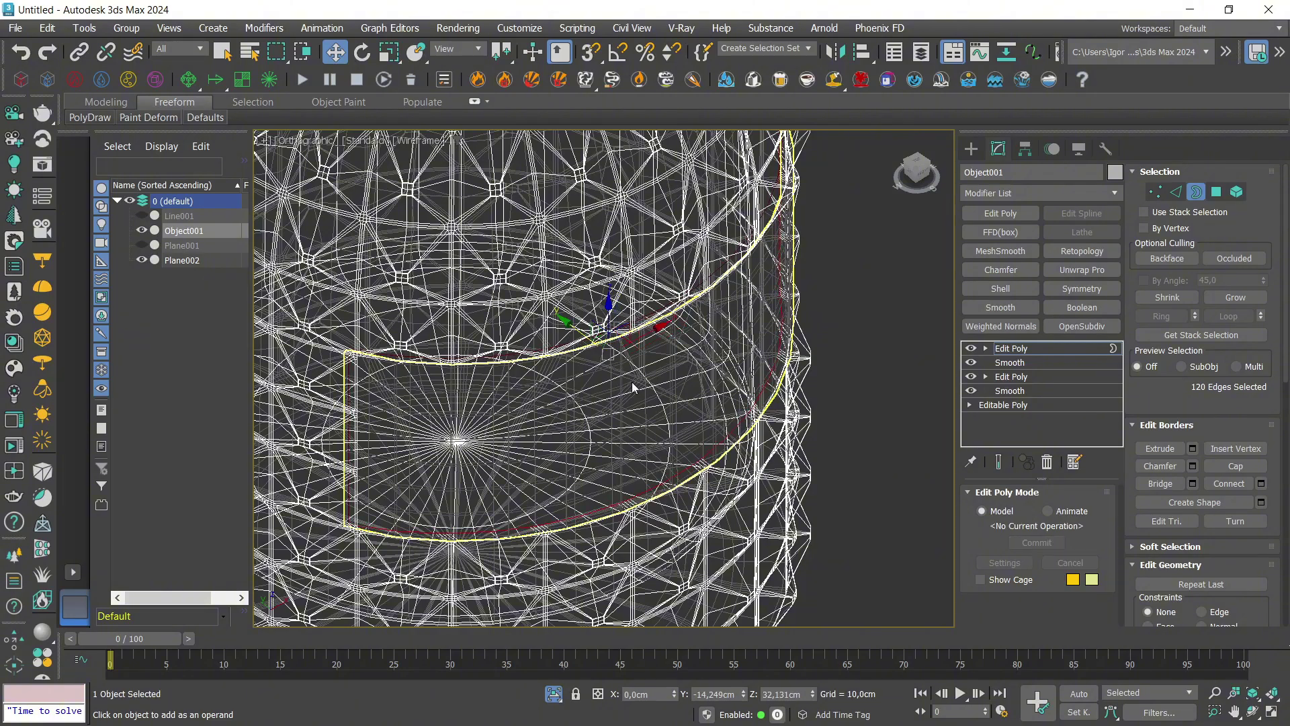
Scale the opening's selected border down vertically to about 92% along Z.
{"action": "middle_click_drag", "start_coordinate": [633, 387], "coordinate": [573, 374], "text": "alt"}
{"action": "key", "text": "r"}
{"action": "left_click_drag", "start_coordinate": [545, 370], "coordinate": [552, 373]}
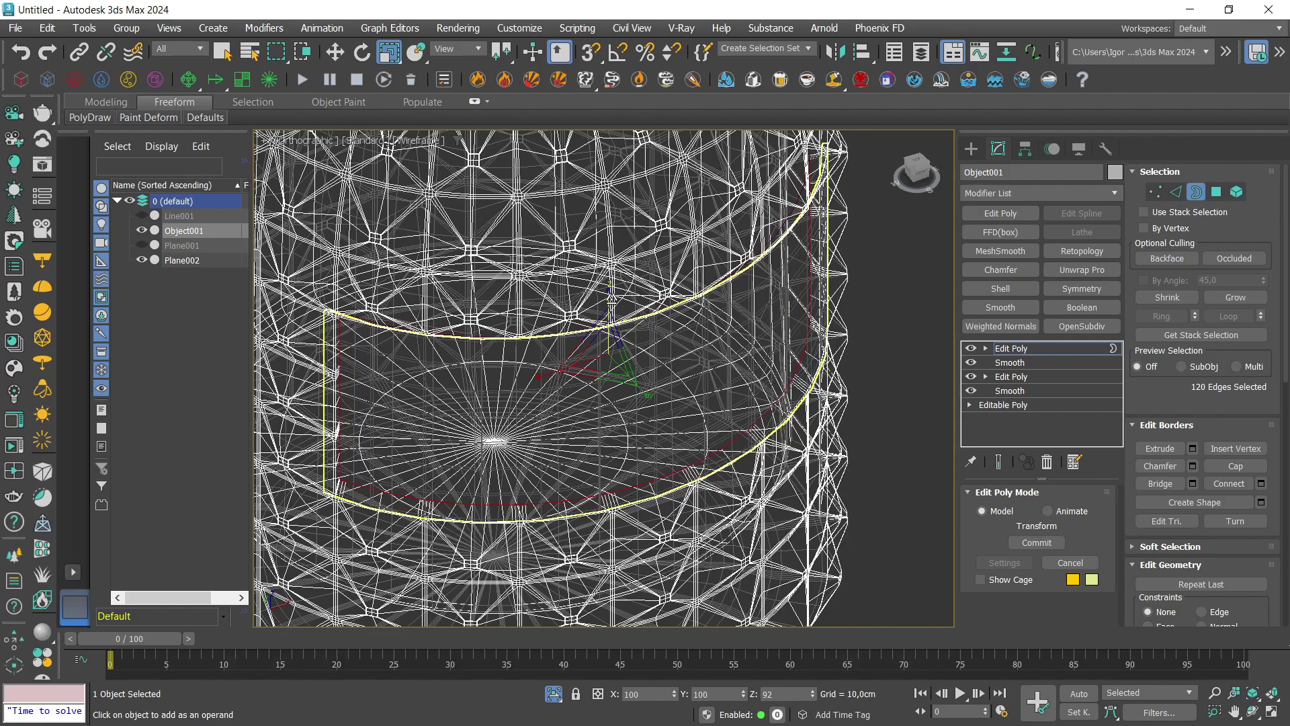
{"action": "left_click_drag", "start_coordinate": [611, 300], "coordinate": [611, 303]}
{"action": "key", "text": "F3"}
{"action": "mouse_move", "coordinate": [645, 348]}
{"action": "middle_mouse_down", "text": "alt"}
{"action": "mouse_move", "coordinate": [698, 413]}
{"action": "mouse_move", "coordinate": [869, 467]}
{"action": "middle_mouse_up", "text": "alt"}
Select the vertices of the label's left edge and enable soft selection with falloff 11.4 cm and pinch 0.97.
{"action": "left_click", "coordinate": [657, 405]}
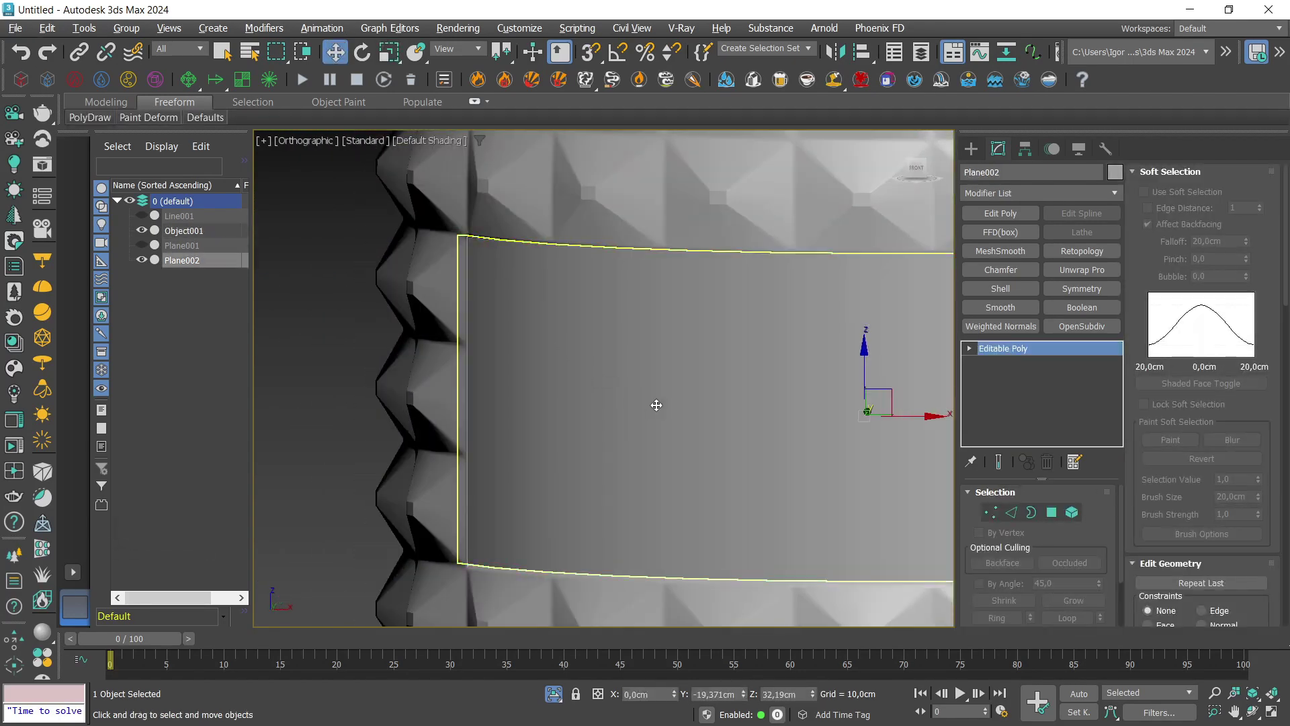
{"action": "key", "text": "1"}
{"action": "key", "text": "F3"}
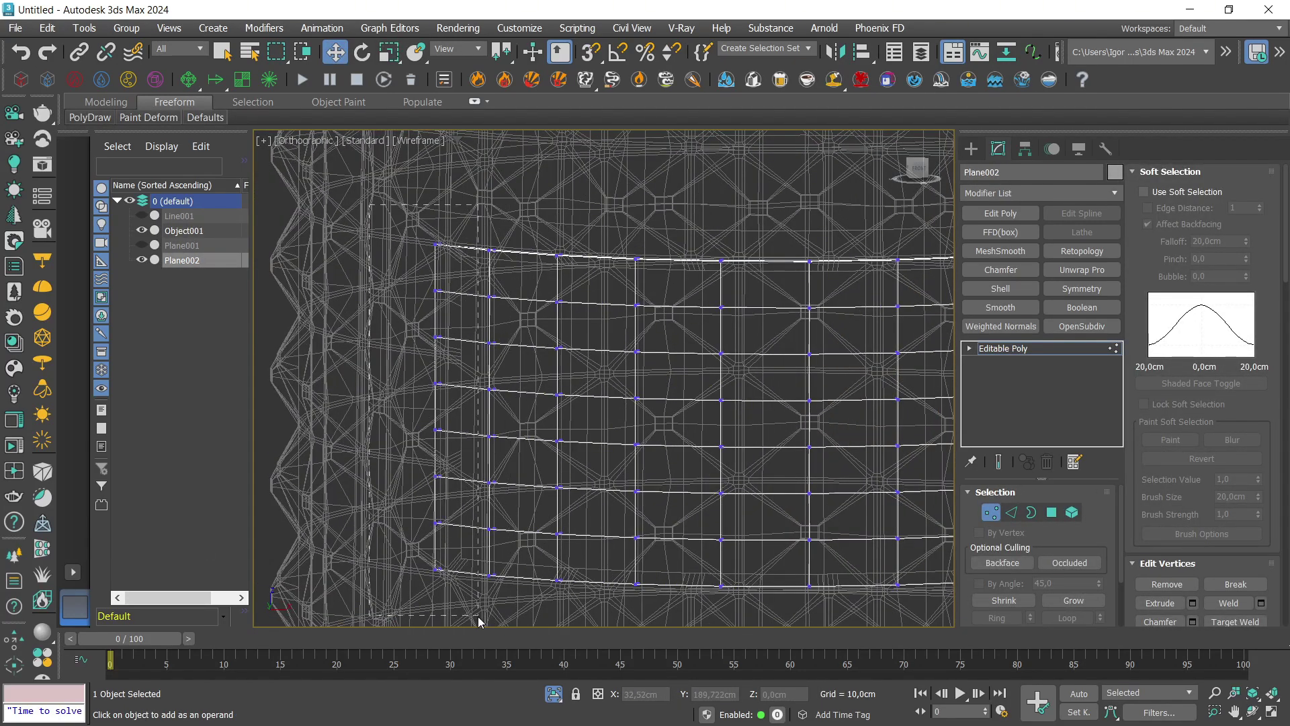
{"action": "left_click_drag", "start_coordinate": [478, 617], "coordinate": [478, 616]}
{"action": "key", "text": "F3"}
{"action": "key", "text": "F4"}
{"action": "scroll", "coordinate": [463, 403], "scroll_direction": "up", "scroll_amount": 3}
{"action": "middle_click_drag", "start_coordinate": [469, 404], "coordinate": [521, 444], "text": "alt"}
{"action": "left_click", "coordinate": [1180, 193]}
{"action": "scroll", "coordinate": [667, 343], "scroll_direction": "down", "scroll_amount": 5}
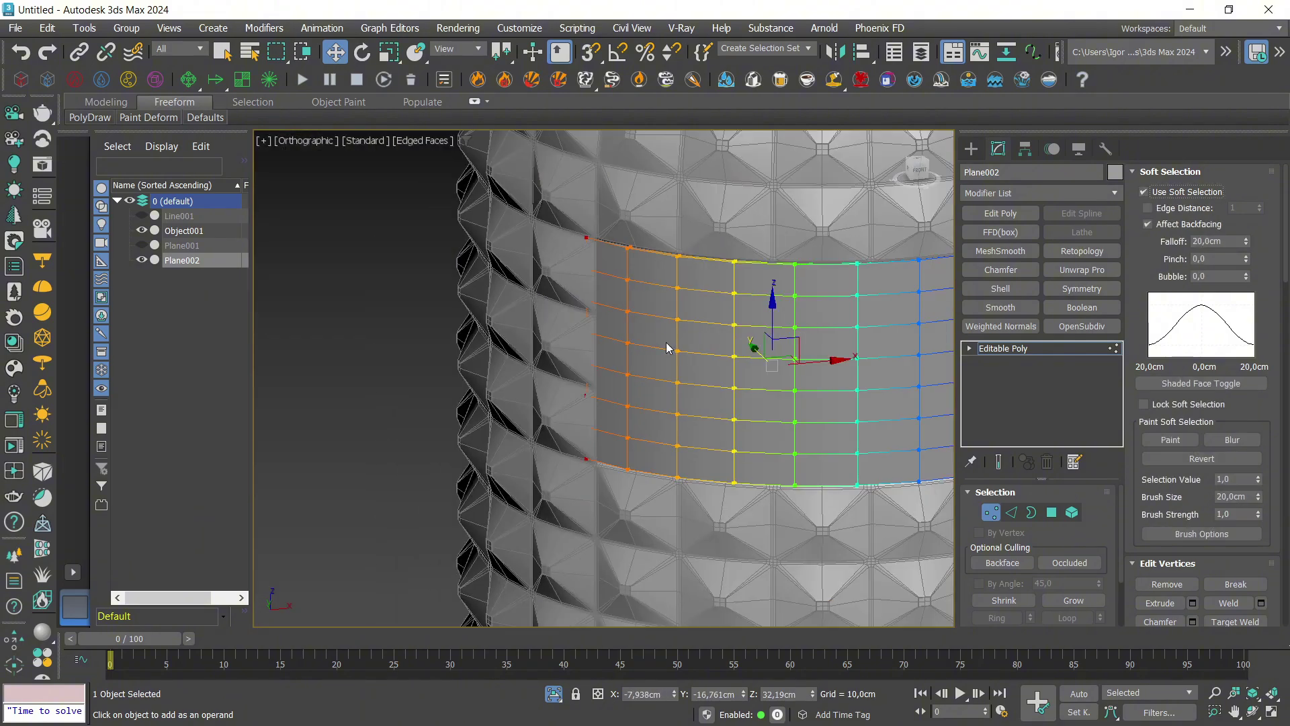
{"action": "left_click_drag", "start_coordinate": [1245, 244], "coordinate": [1246, 264]}
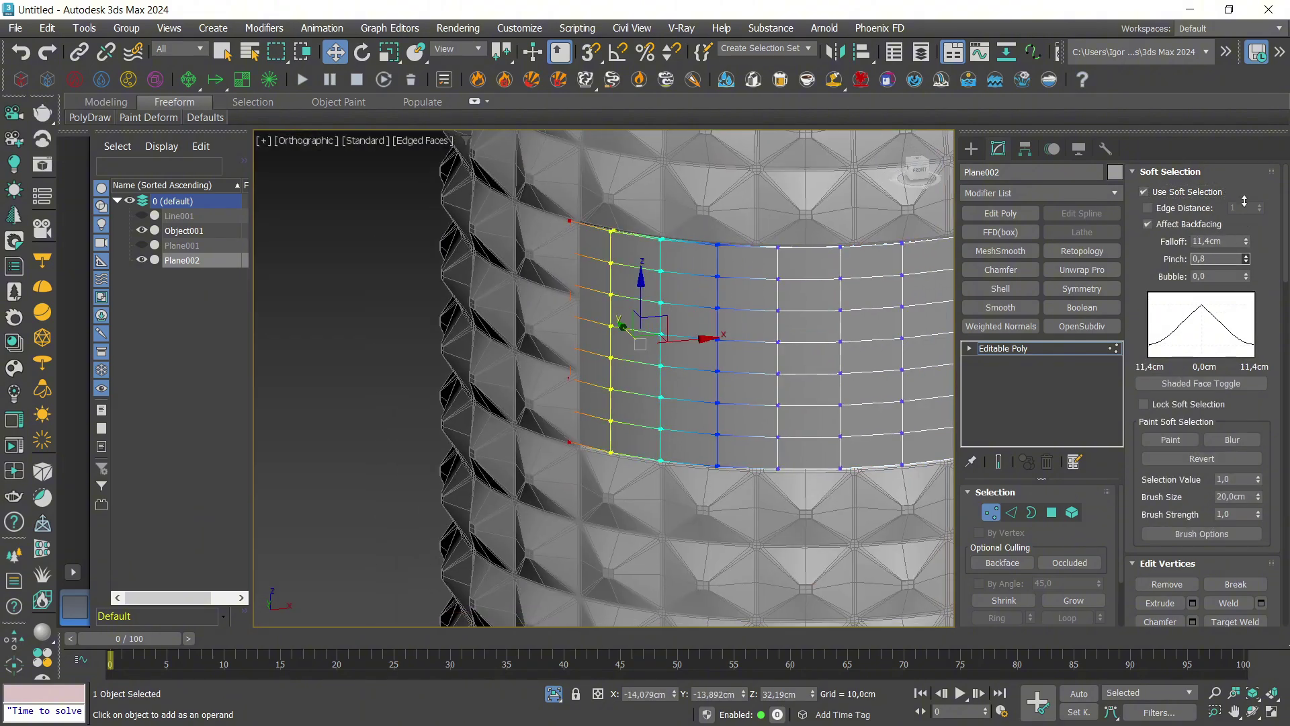
{"action": "left_click_drag", "start_coordinate": [1244, 201], "coordinate": [1244, 189]}
Nudge the soft-selected left edge of the label about 0.07 cm inward along X and leave vertex editing.
{"action": "scroll", "coordinate": [604, 336], "scroll_direction": "up", "scroll_amount": 5}
{"action": "left_click_drag", "start_coordinate": [709, 357], "coordinate": [715, 357]}
{"action": "scroll", "coordinate": [425, 377], "scroll_direction": "down", "scroll_amount": 4}
{"action": "scroll", "coordinate": [434, 292], "scroll_direction": "up", "scroll_amount": 2}
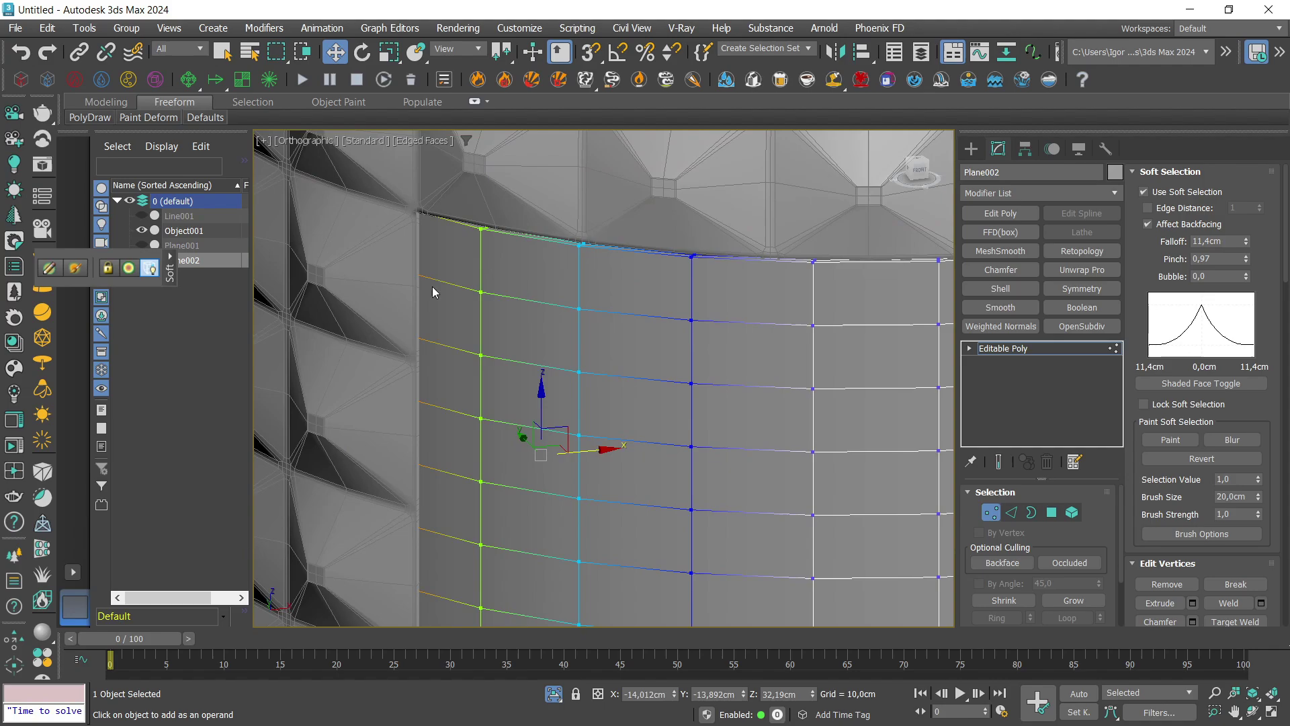
{"action": "scroll", "coordinate": [435, 293], "scroll_direction": "up", "scroll_amount": 5}
{"action": "key", "text": "F4"}
{"action": "key", "text": "F4"}
{"action": "key", "text": "1"}
{"action": "key", "text": "F4"}
{"action": "scroll", "coordinate": [471, 272], "scroll_direction": "down", "scroll_amount": 8}
End isolation in the front view and move the reference image plane farther away from the bottle along X.
{"action": "key", "text": "f"}
{"action": "key", "text": "z"}
{"action": "key", "text": "F4"}
{"action": "key", "text": "F4"}
{"action": "left_click", "coordinate": [554, 694]}
{"action": "left_click", "coordinate": [824, 434]}
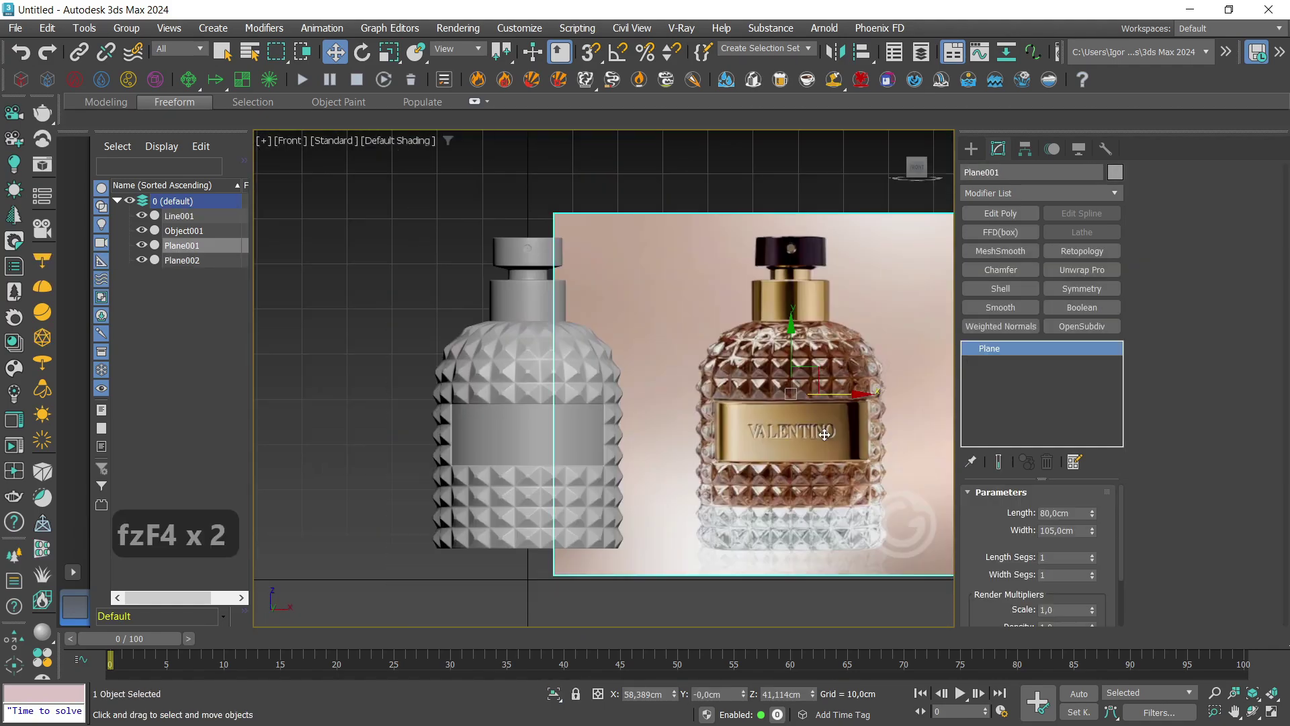
{"action": "left_click_drag", "start_coordinate": [824, 434], "coordinate": [933, 434]}
{"action": "scroll", "coordinate": [572, 466], "scroll_direction": "up", "scroll_amount": 2}
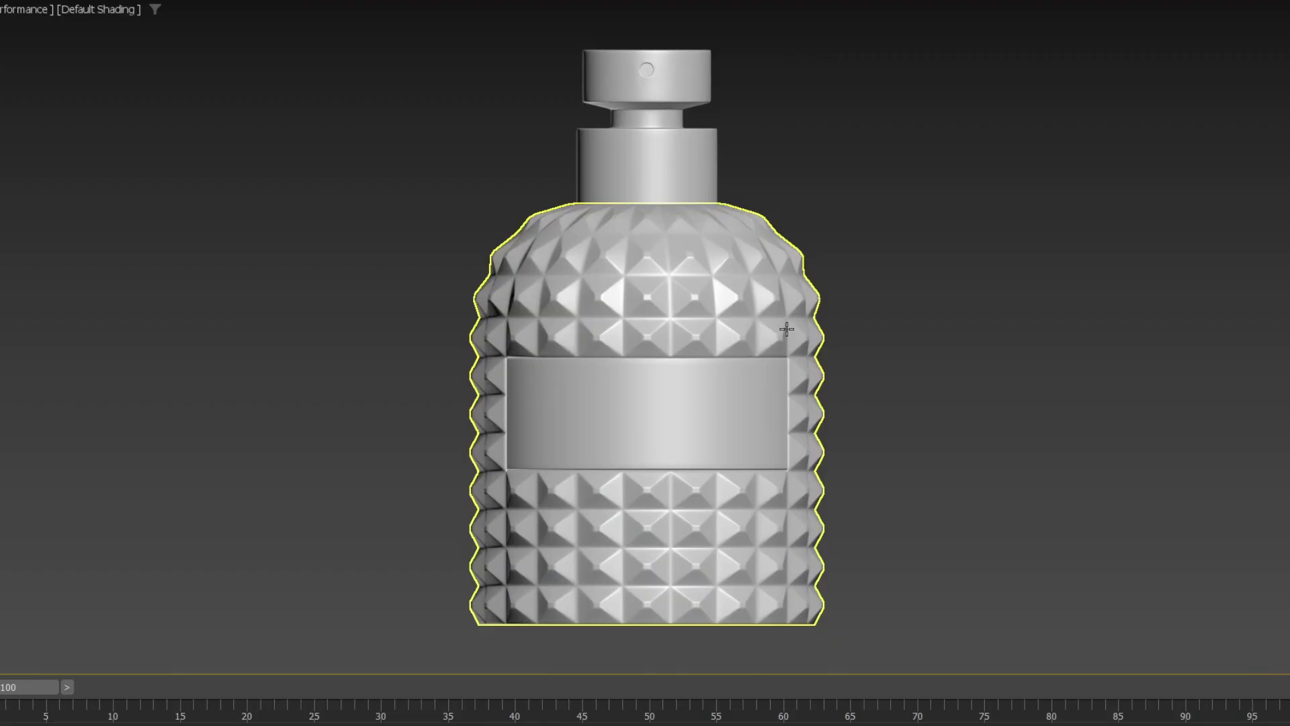
{"action": "key", "text": "p"}
{"action": "middle_click_drag", "start_coordinate": [809, 487], "coordinate": [787, 472]}
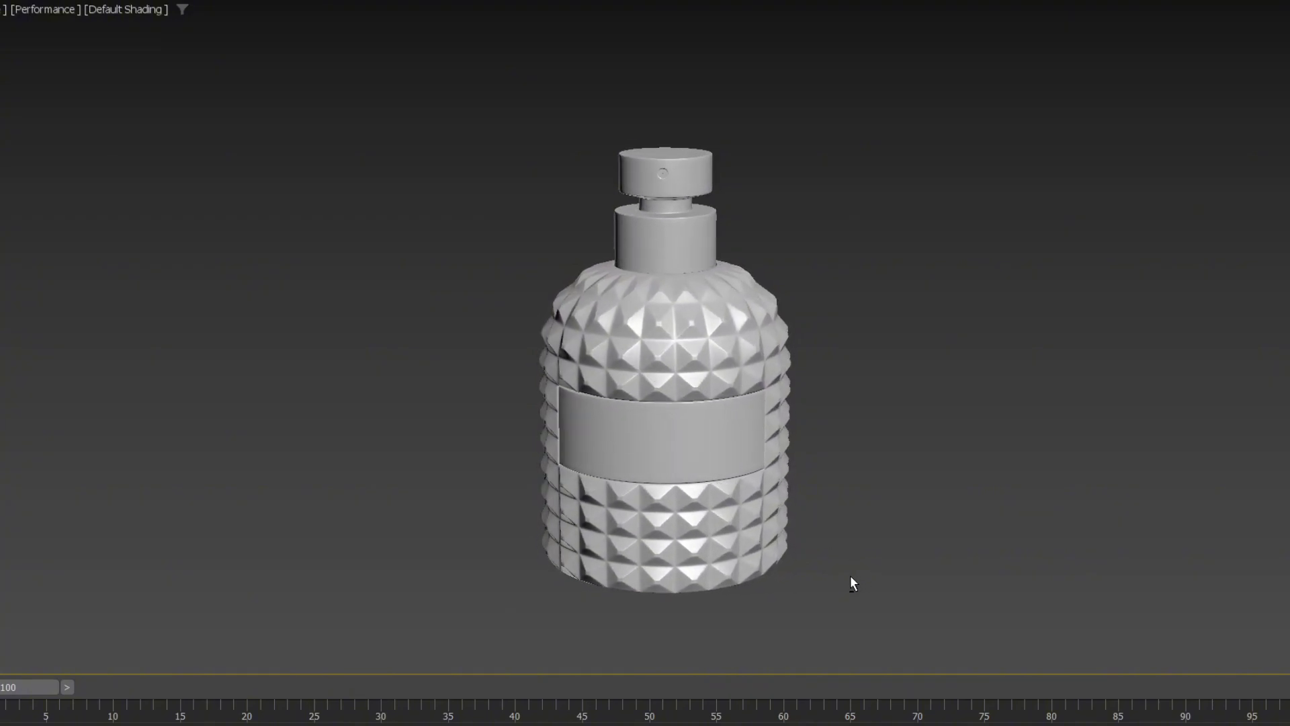